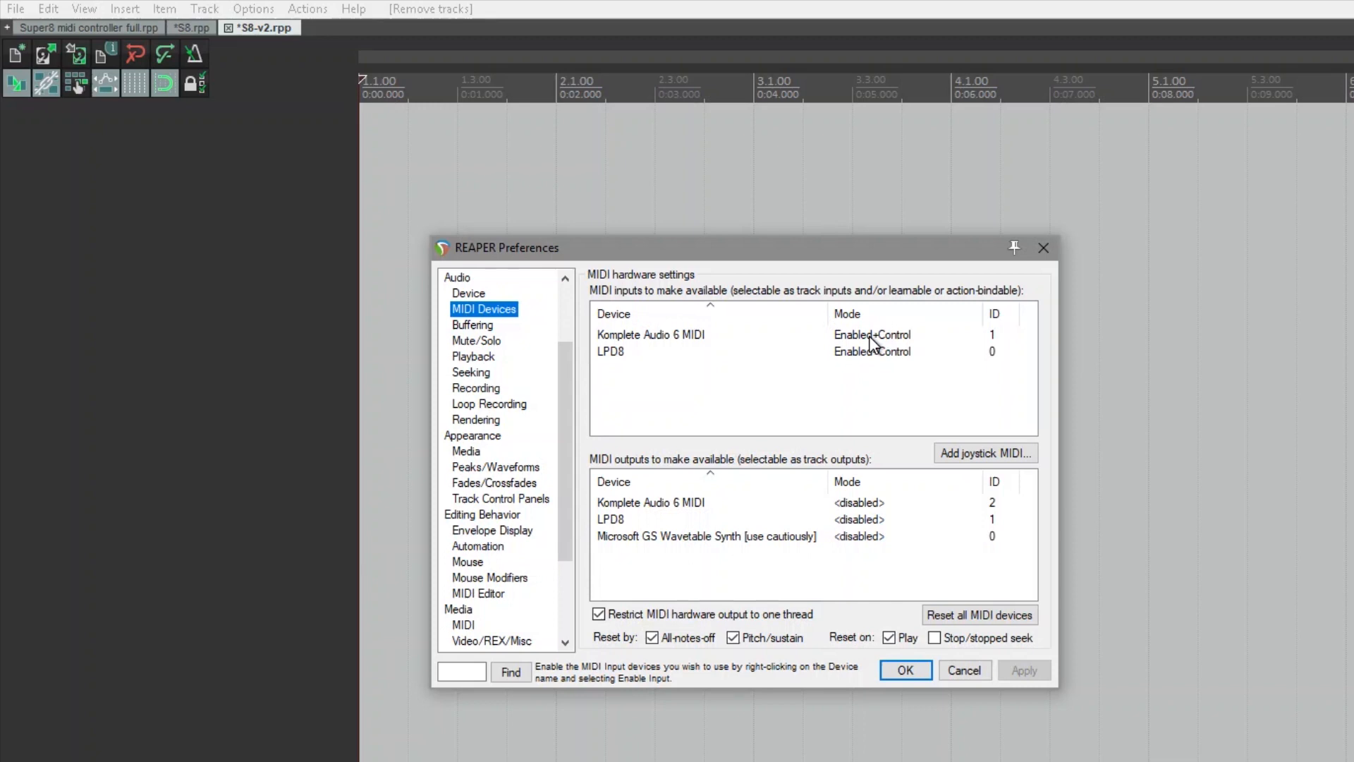
Step: Review the default record arm and record configuration for new tracks in the Track/Send Defaults preferences
click(894, 671)
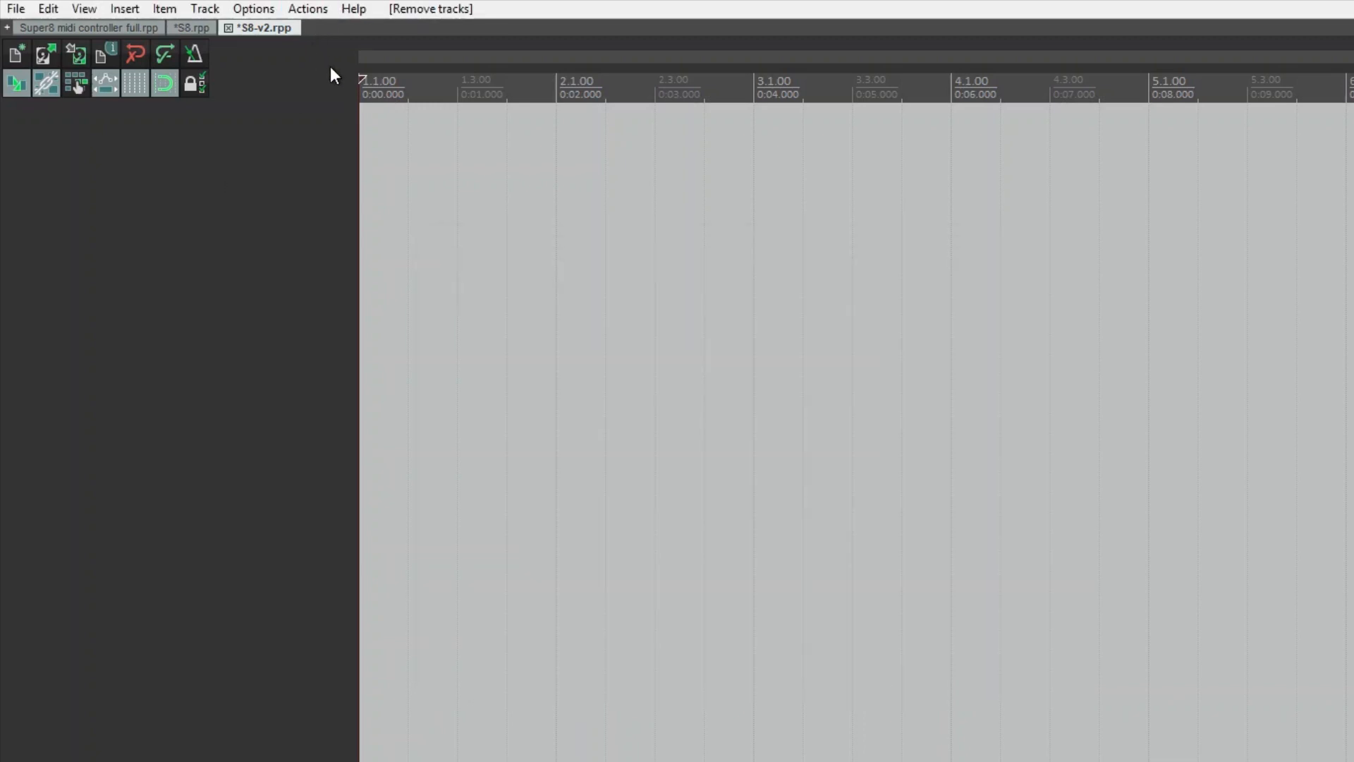
key(ctrl+p)
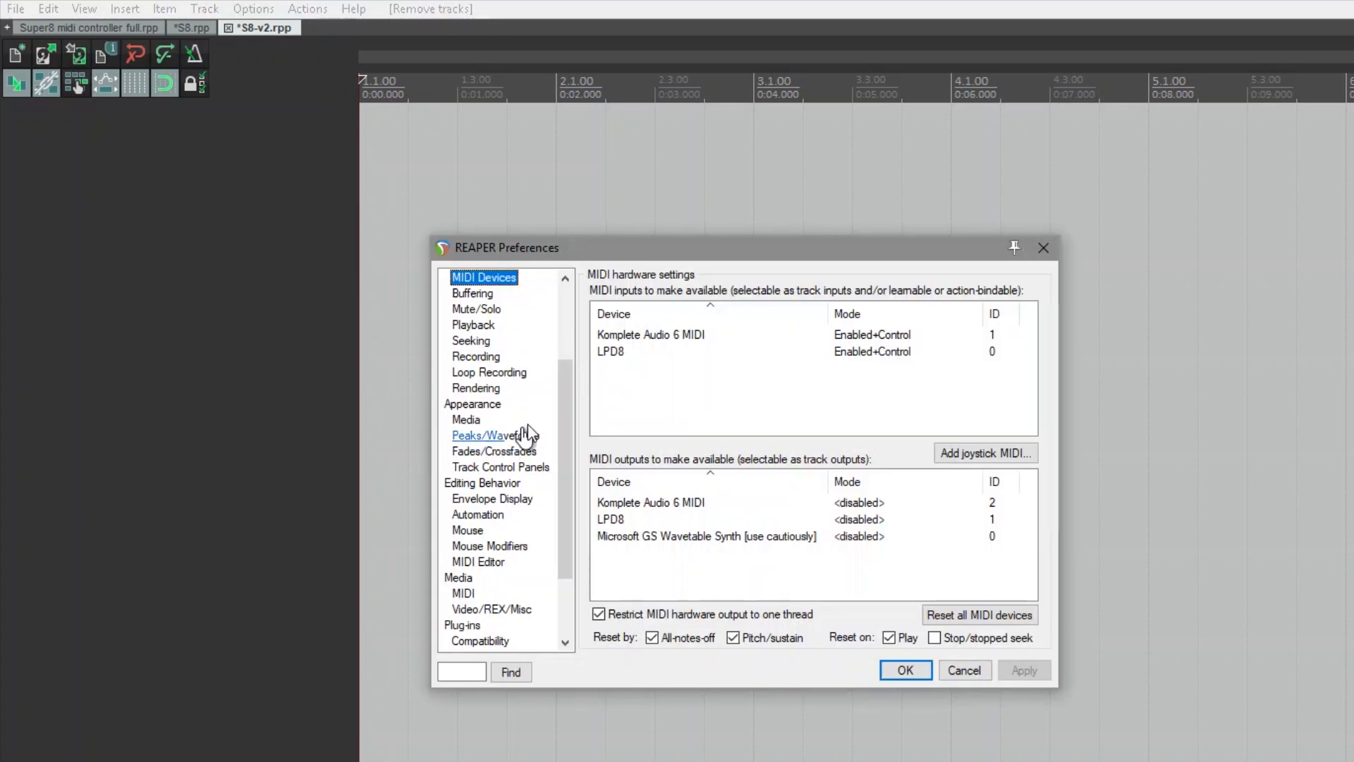
drag(563, 415, 554, 340)
click(501, 340)
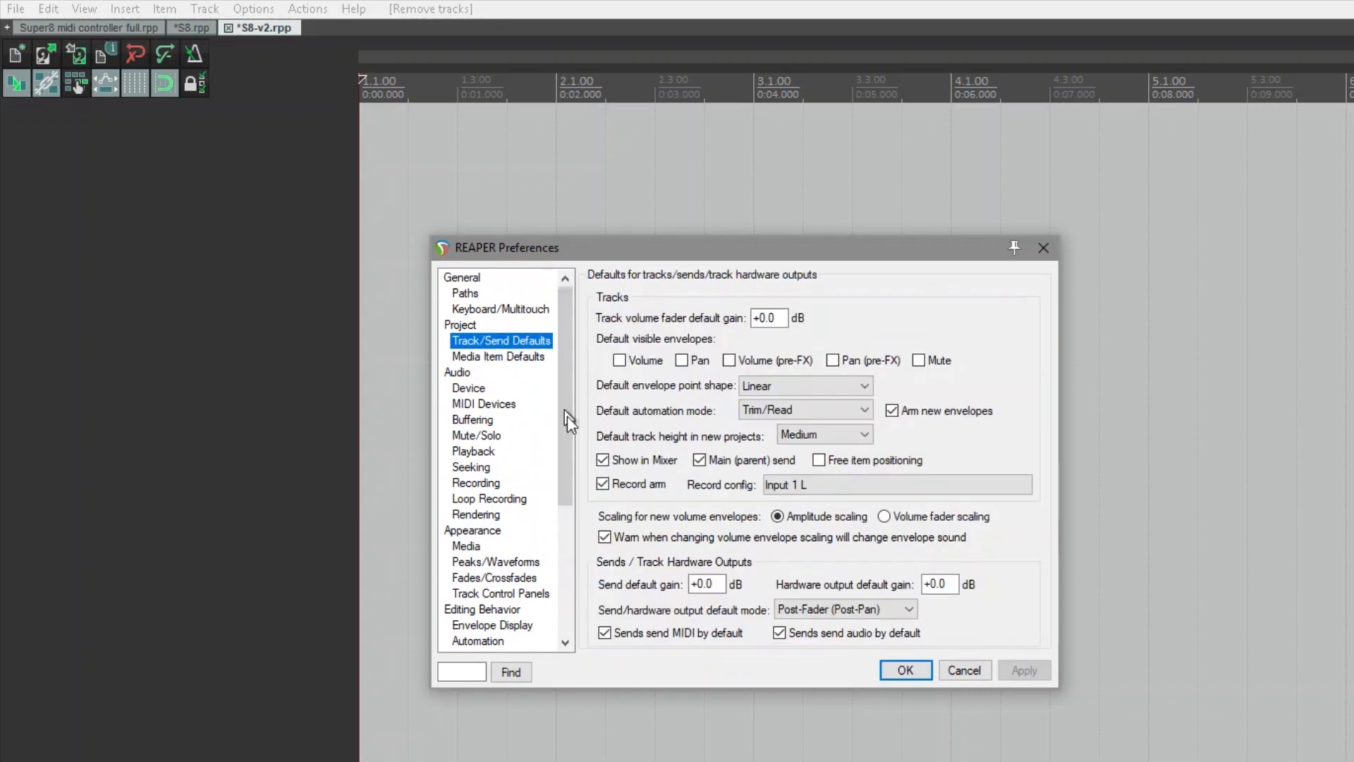
click(603, 485)
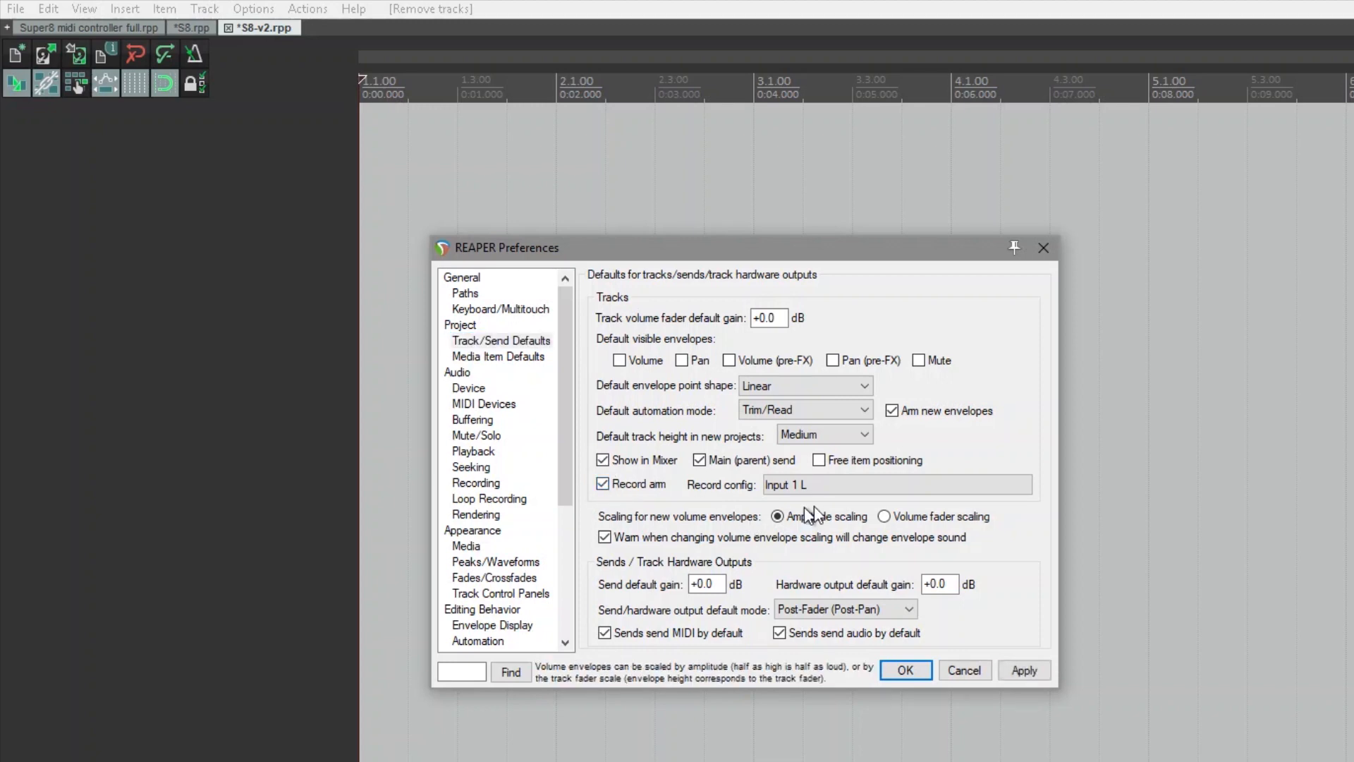
click(855, 487)
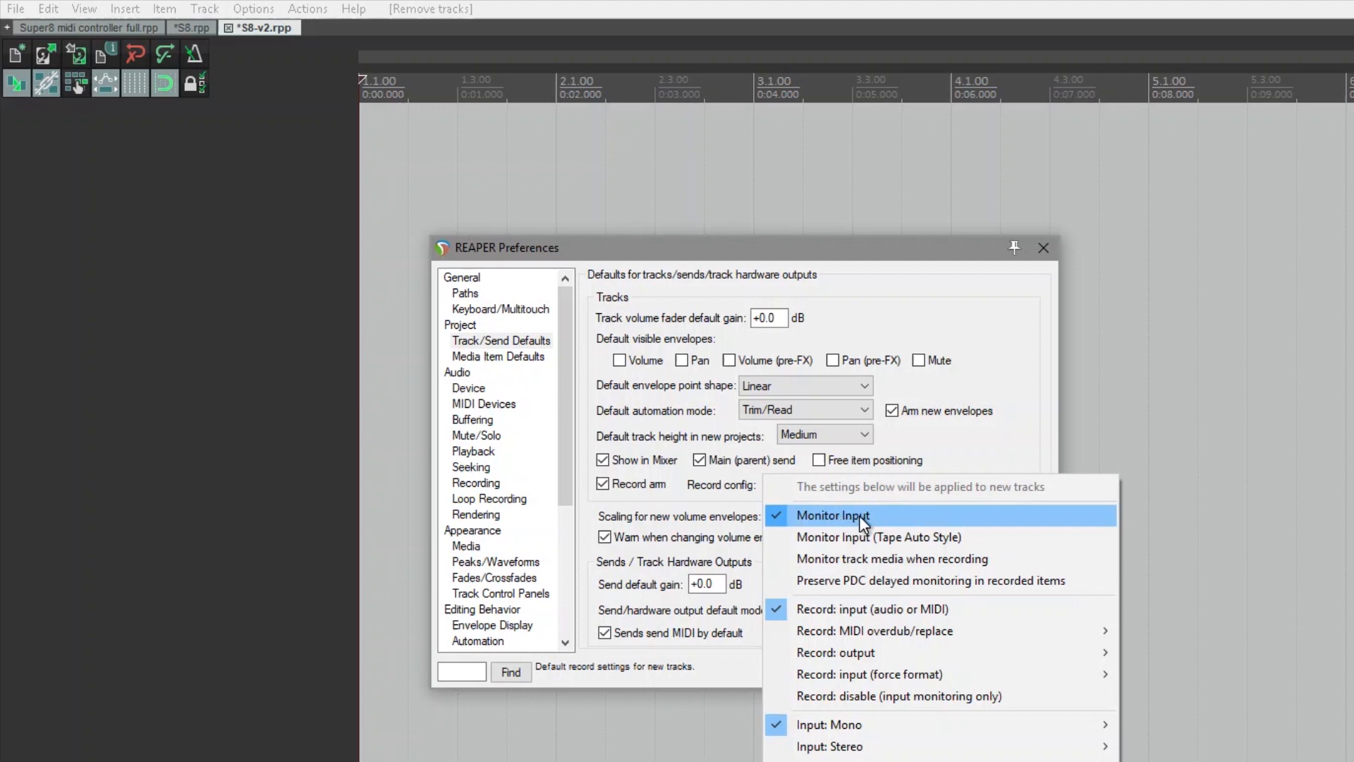
click(1044, 248)
click(1044, 249)
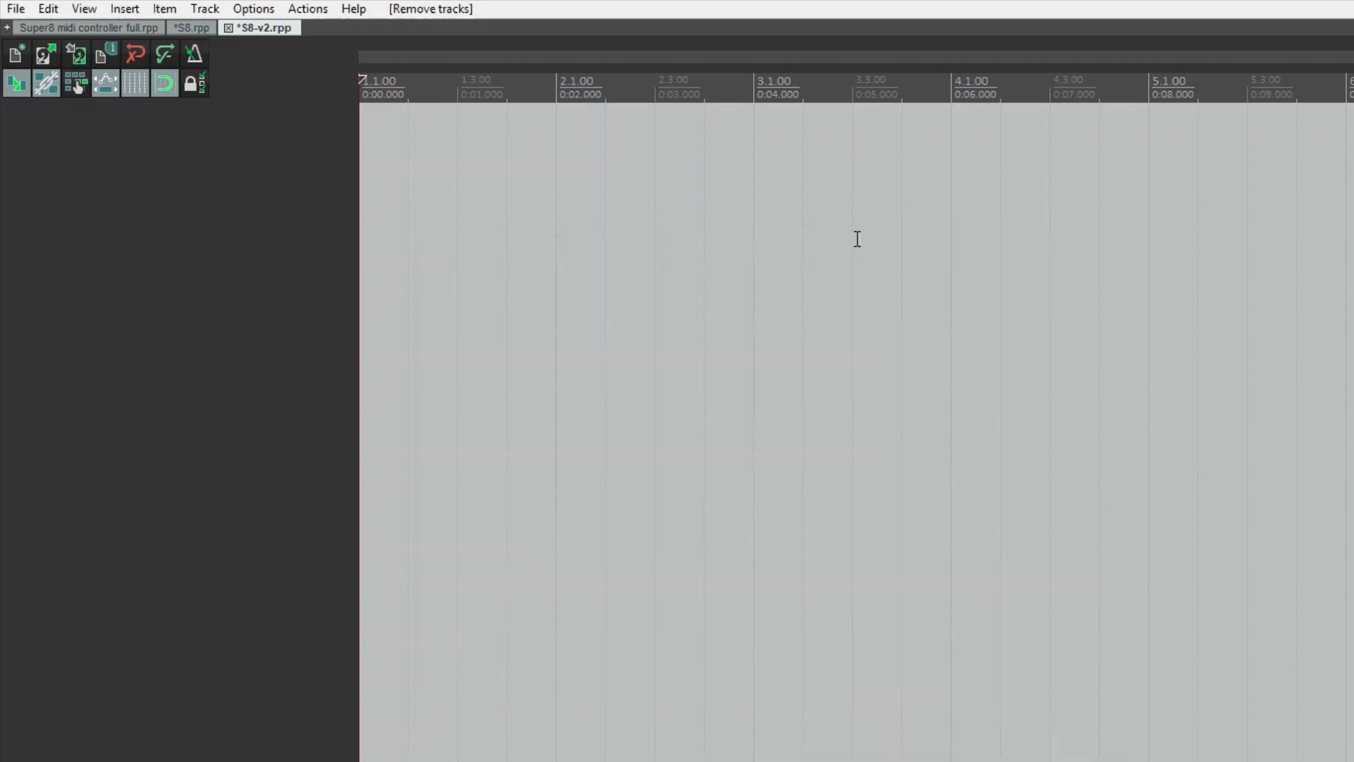
Step: Add a new track and load the JS: Super8 MIDI-controlled synchronized looper (Cockos) effect on it
double_click(176, 187)
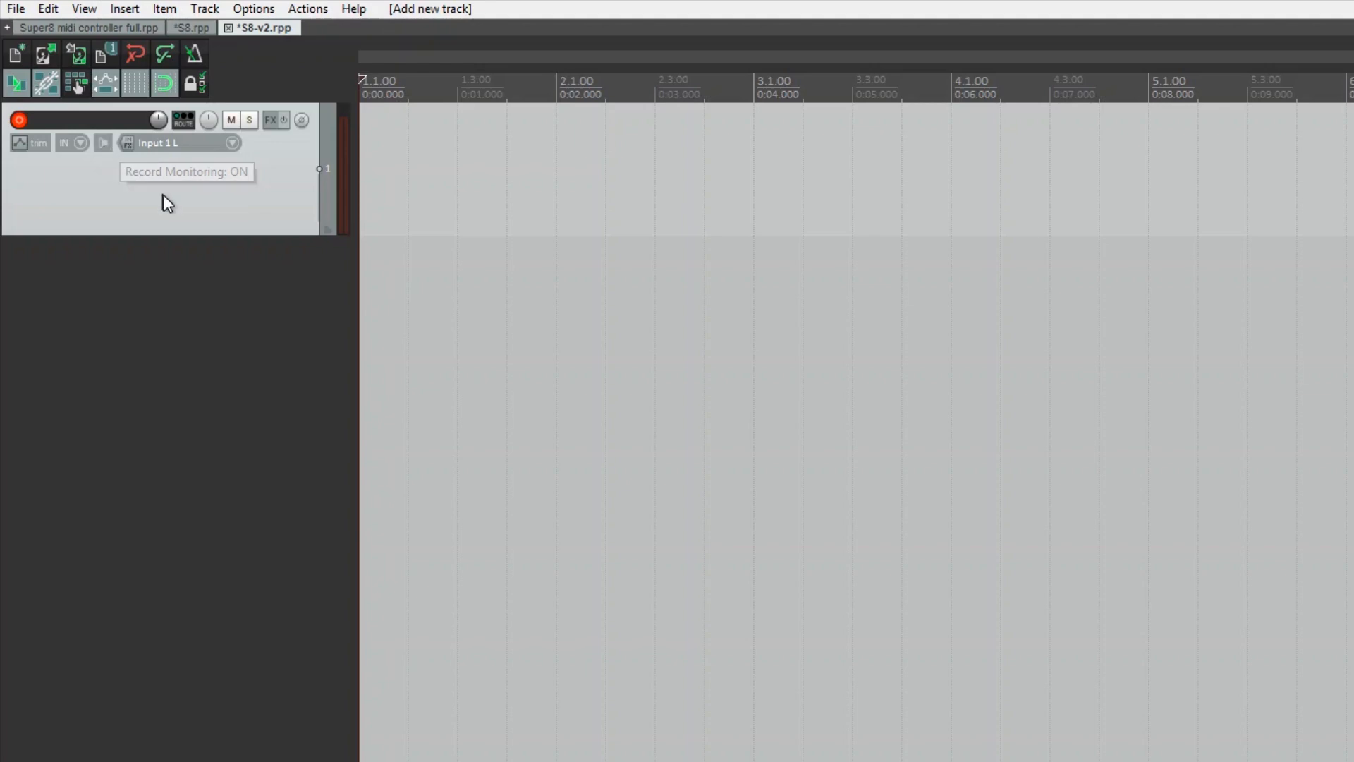
click(271, 120)
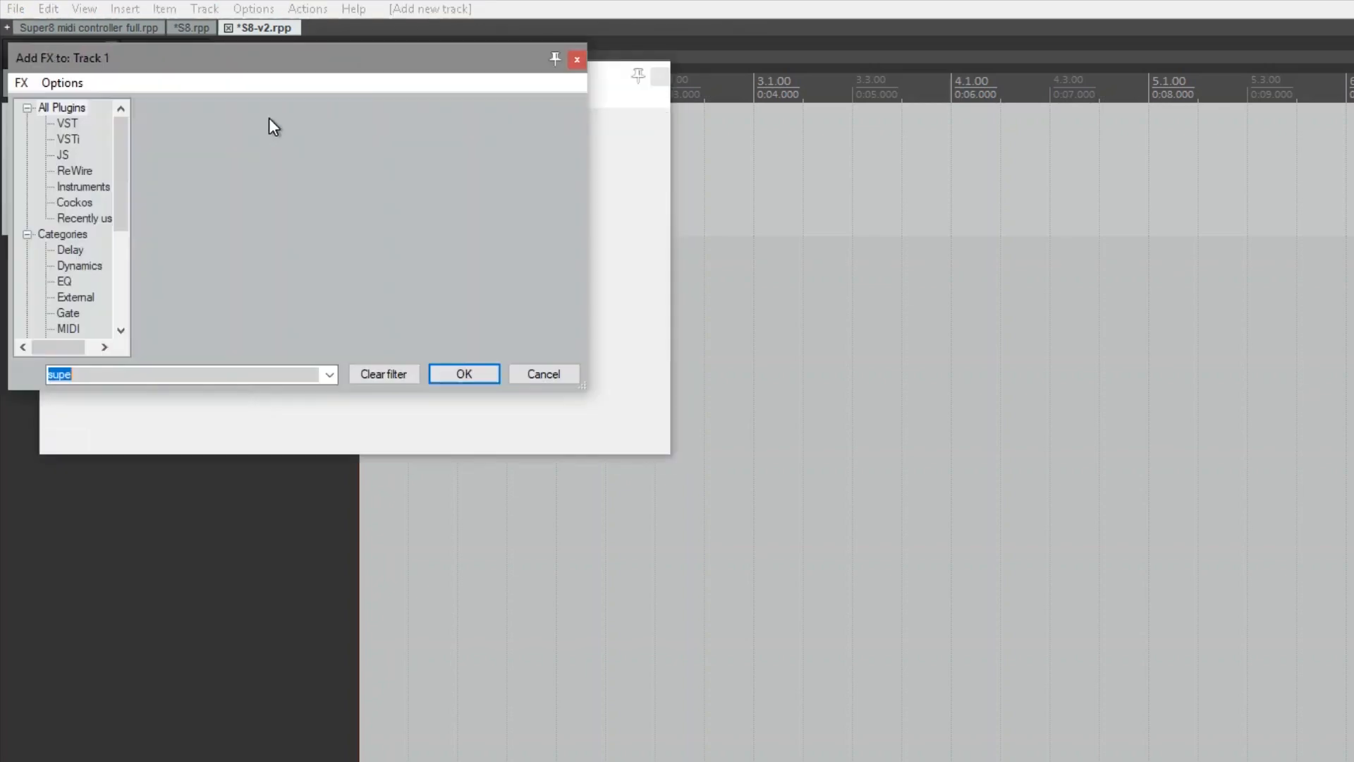
click(254, 124)
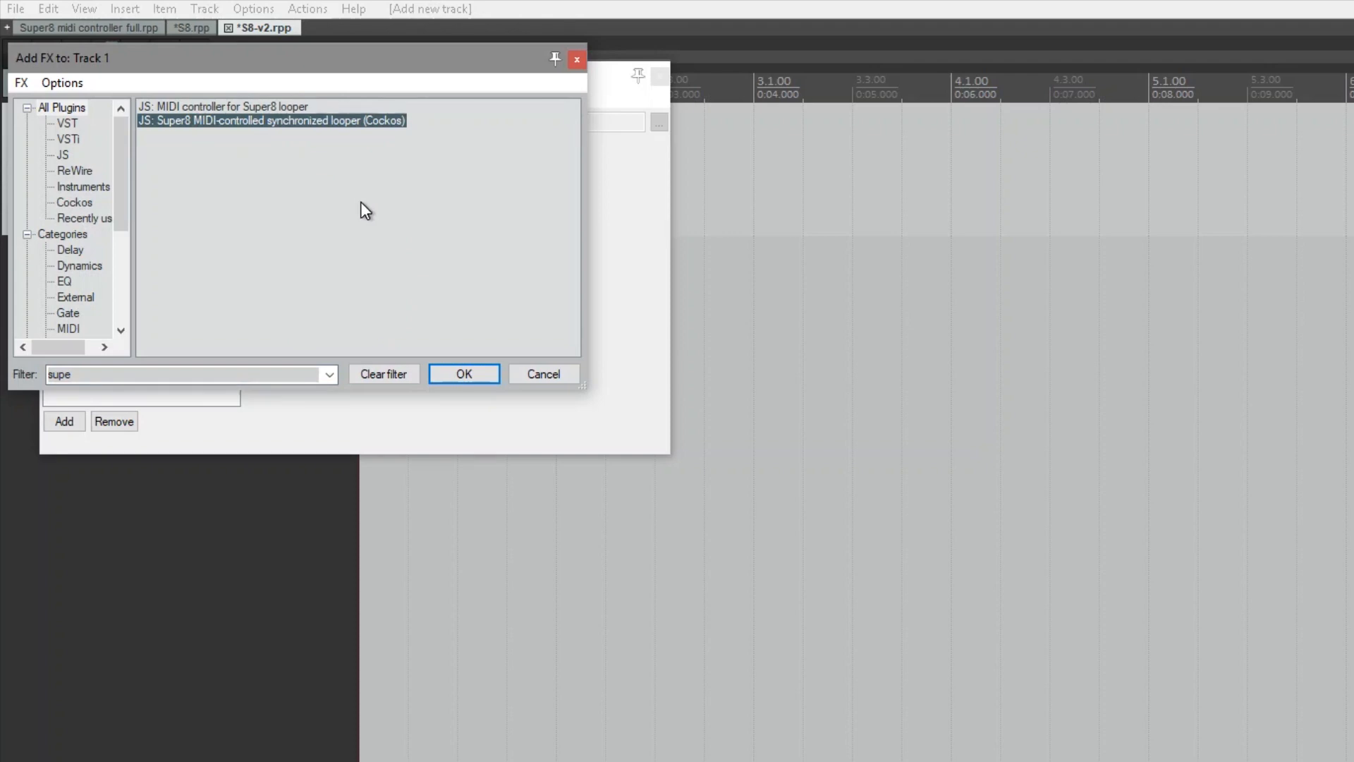
click(464, 374)
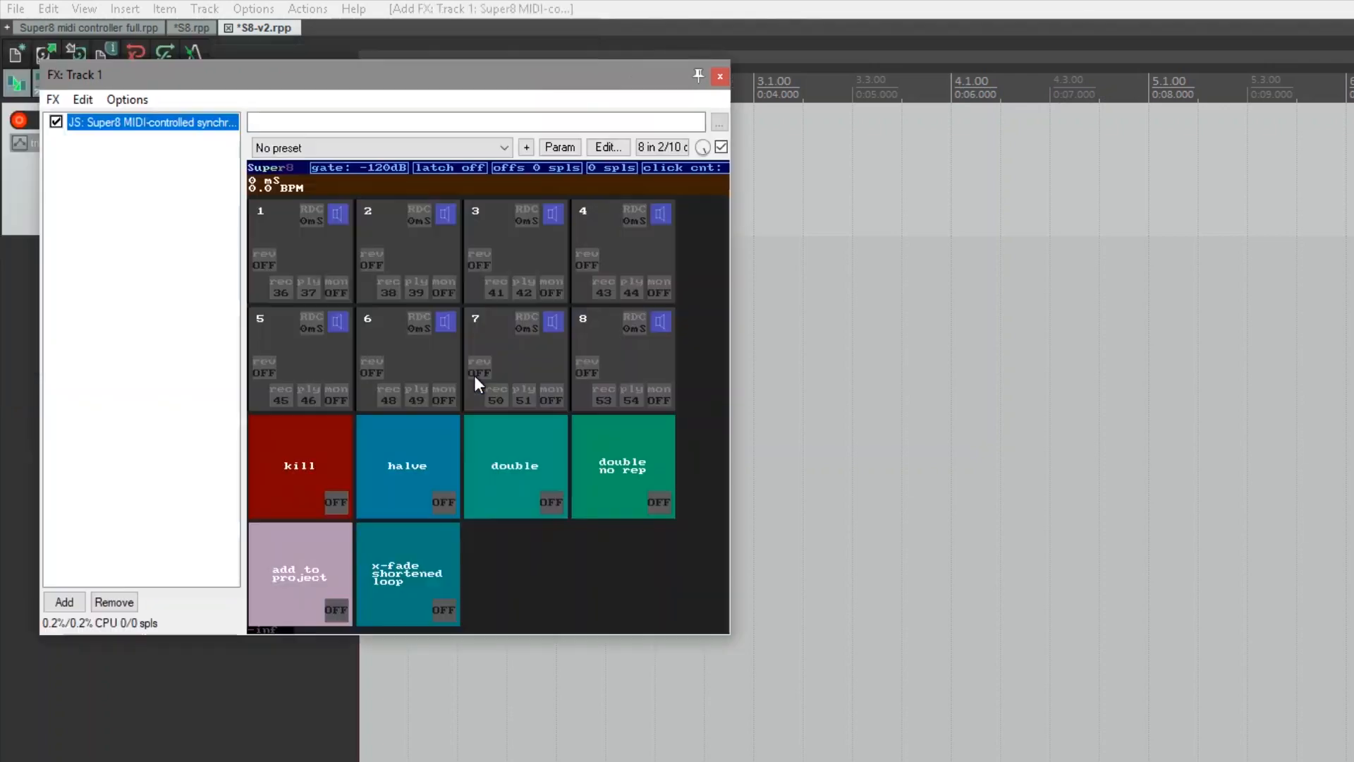
drag(385, 77, 757, 148)
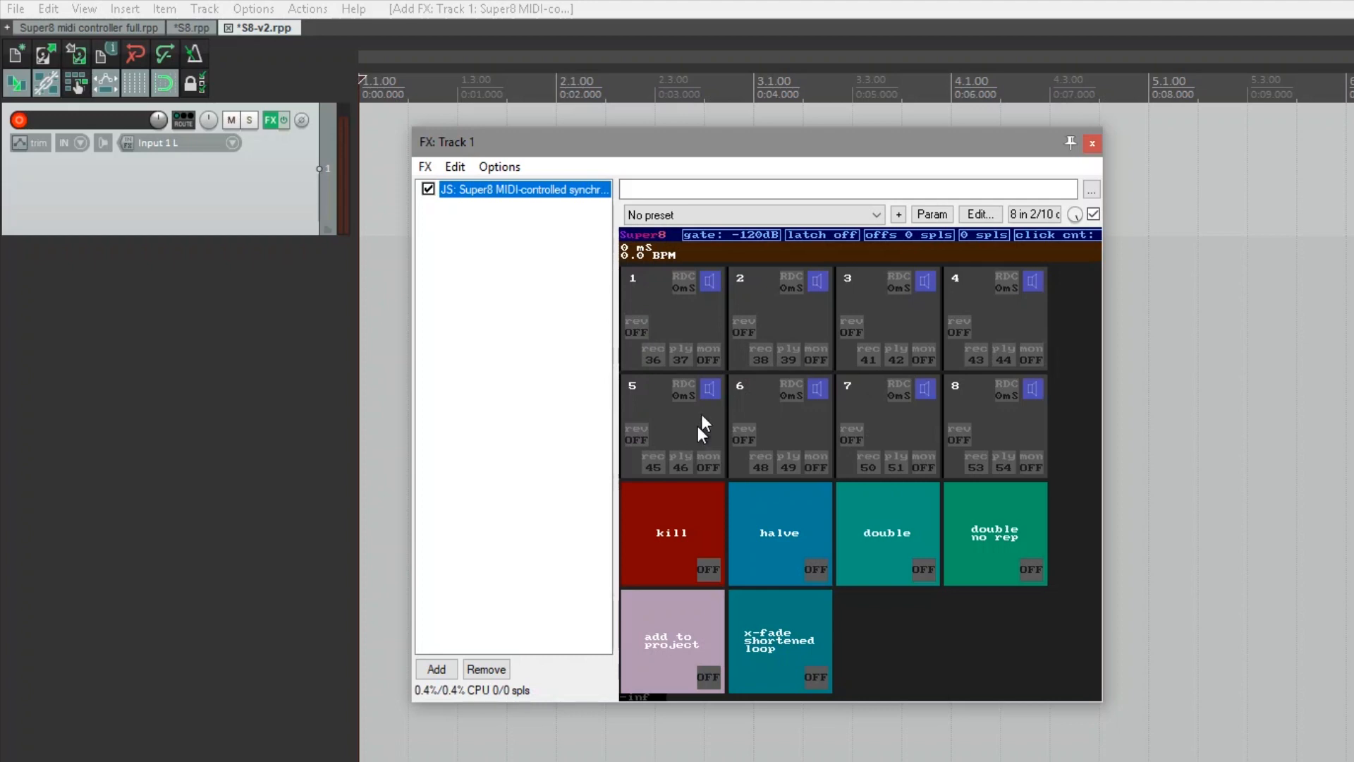
Step: Set the Super8 looper's latch option to on
click(822, 234)
click(822, 234)
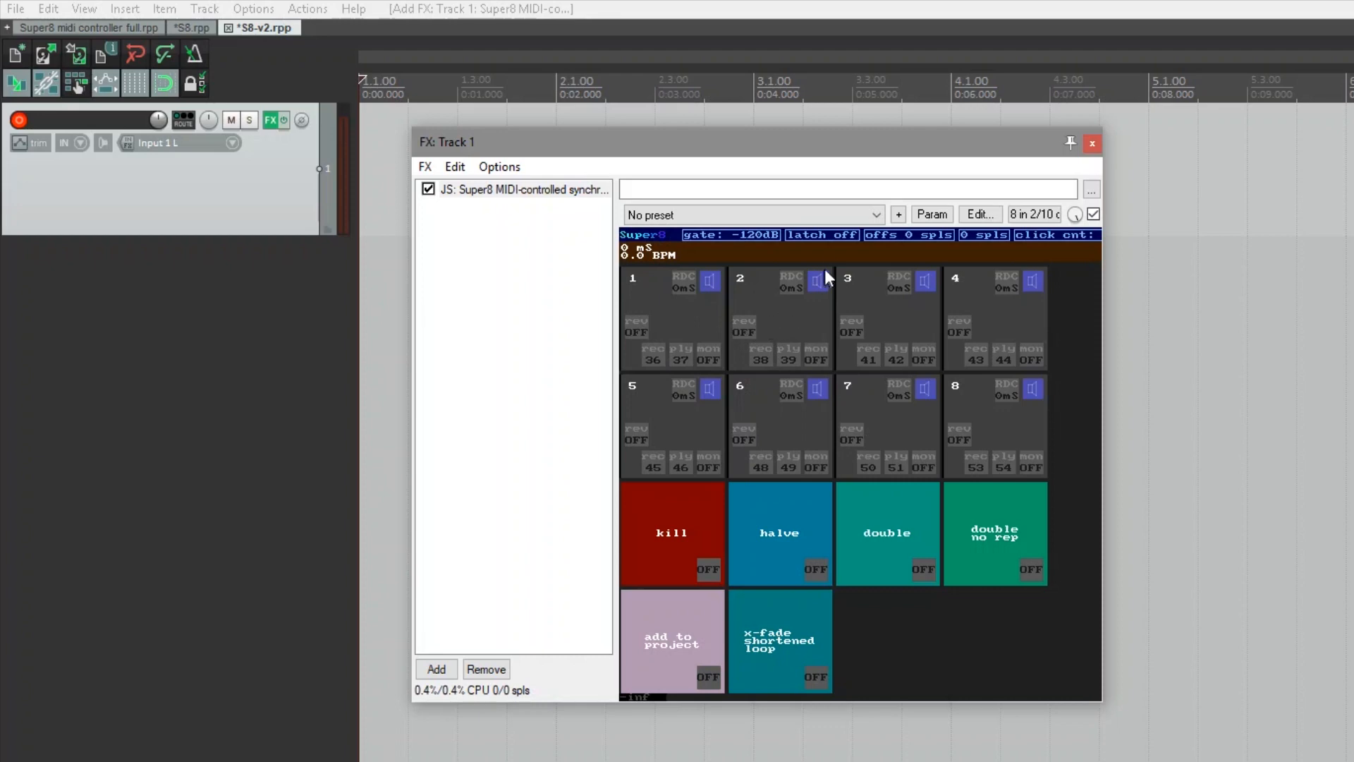
click(830, 235)
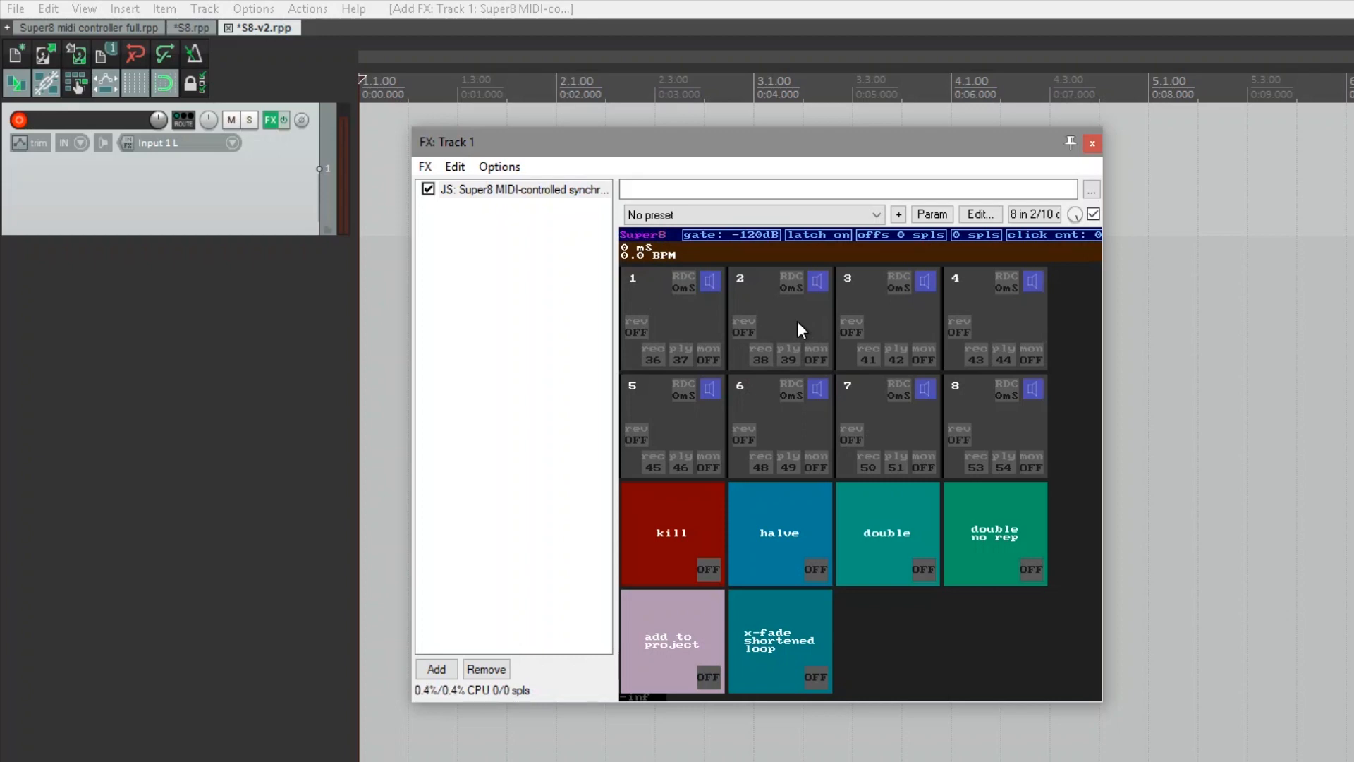
Step: Examine the mono input choices available for the looper track's recording input
click(231, 143)
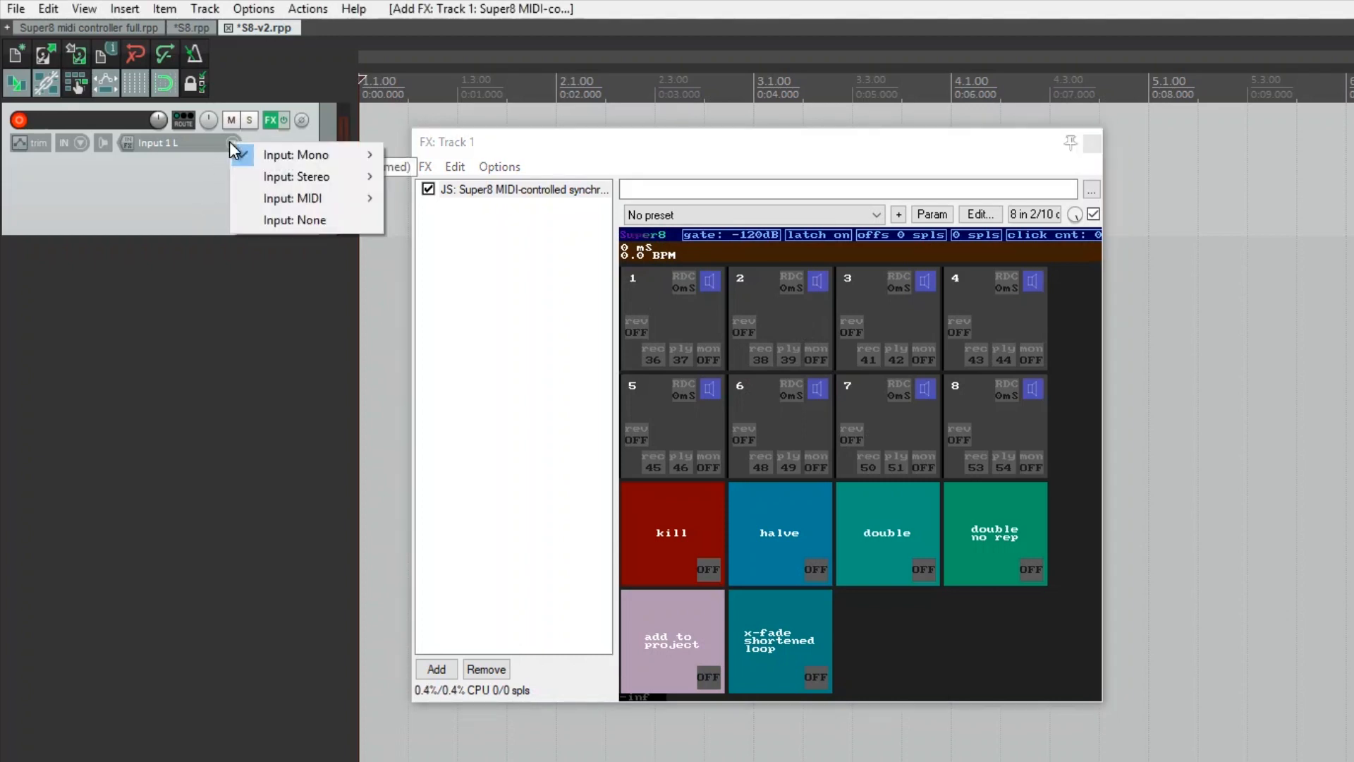
mouse_move(302, 157)
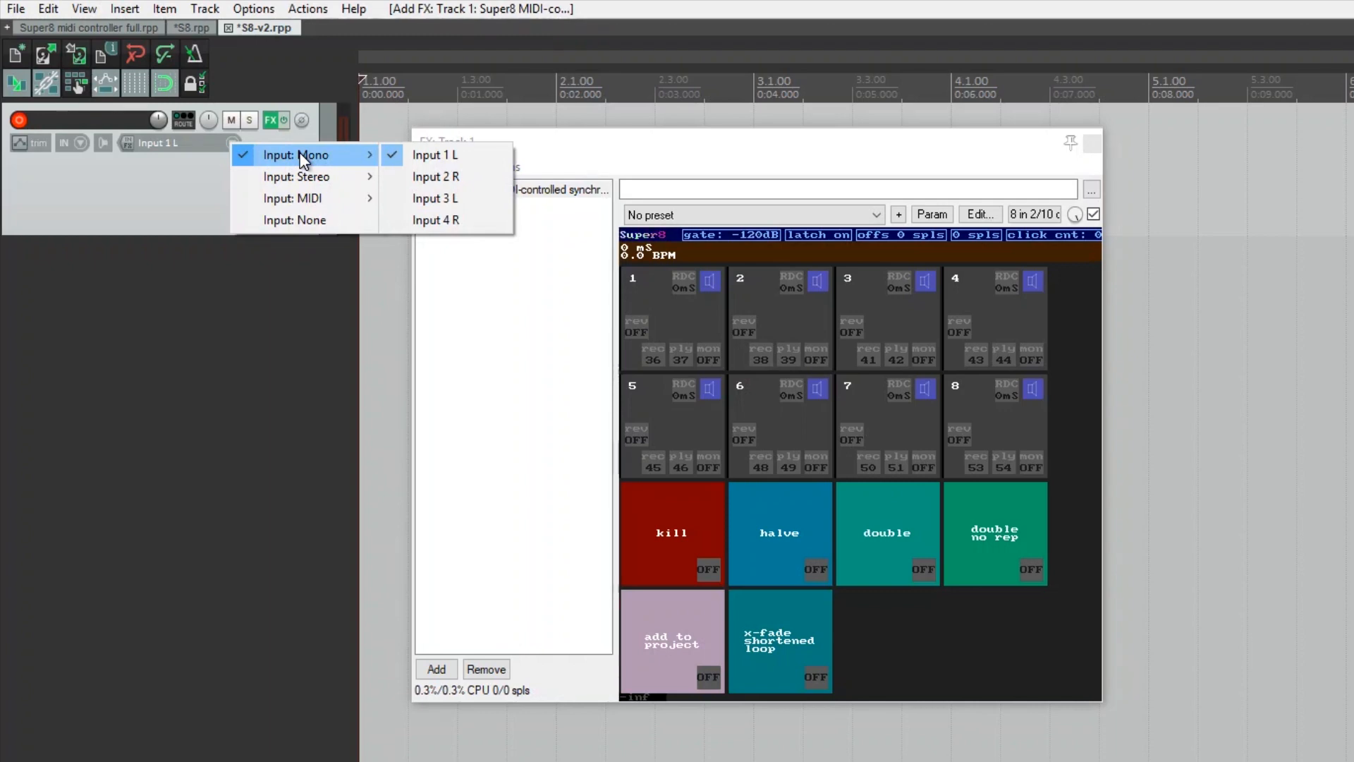
click(158, 182)
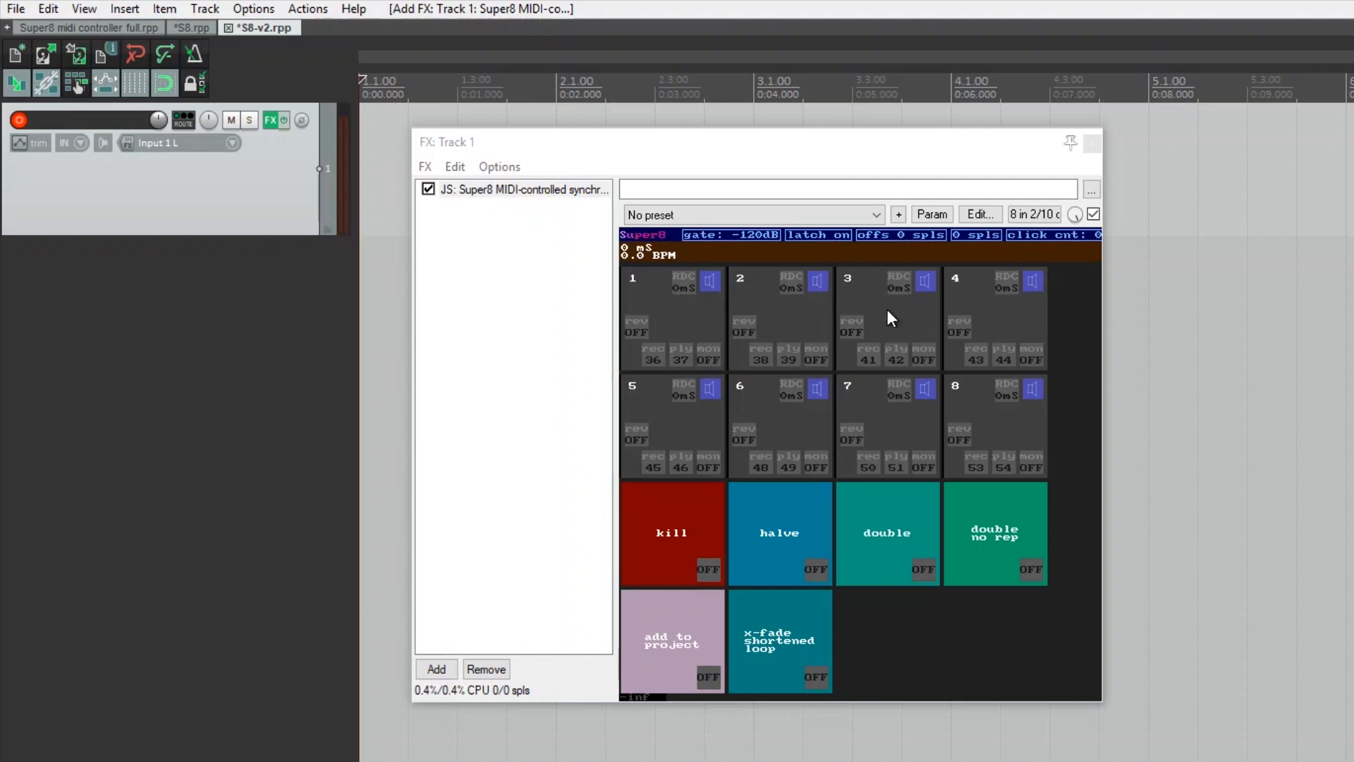
Step: Expand the looper's plug-in pin connector to four track channels and route channel 1 to looper inputs 1 to 4
click(1035, 213)
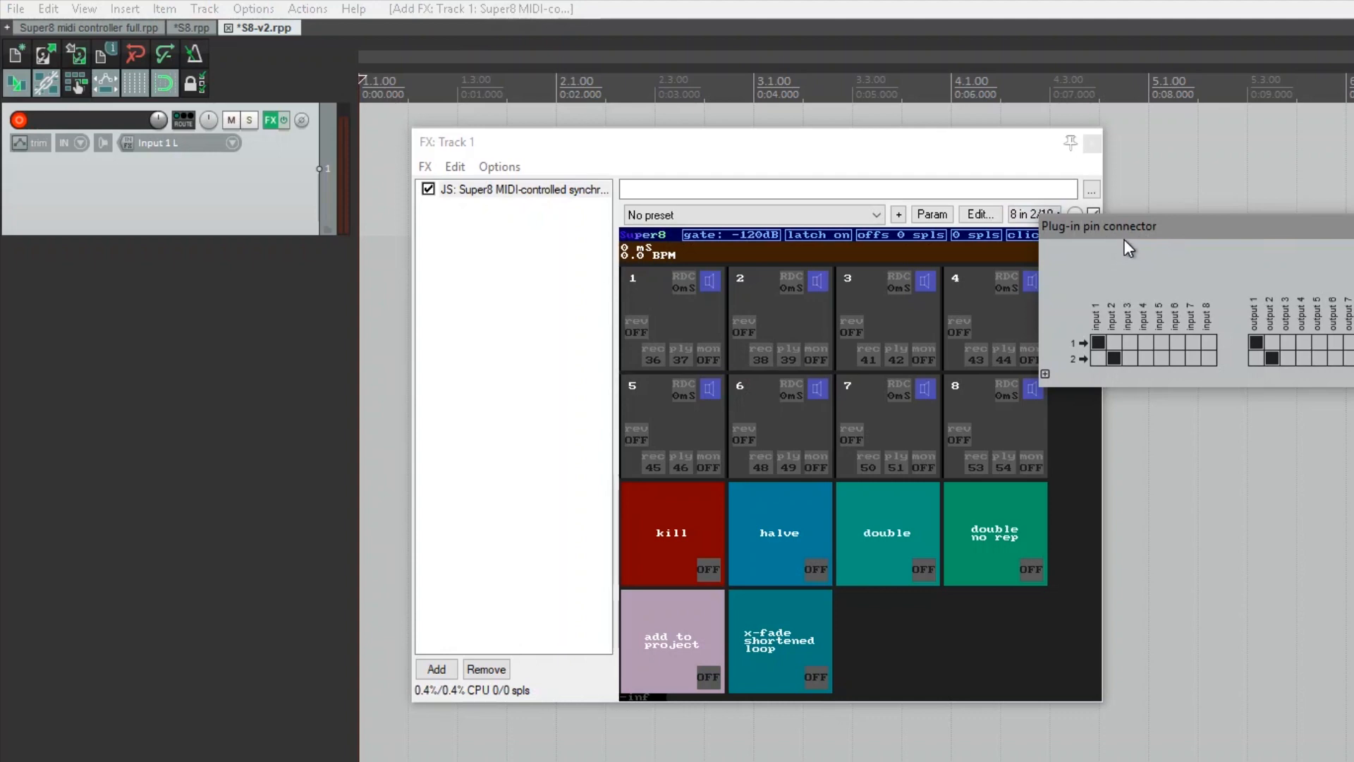
click(1045, 374)
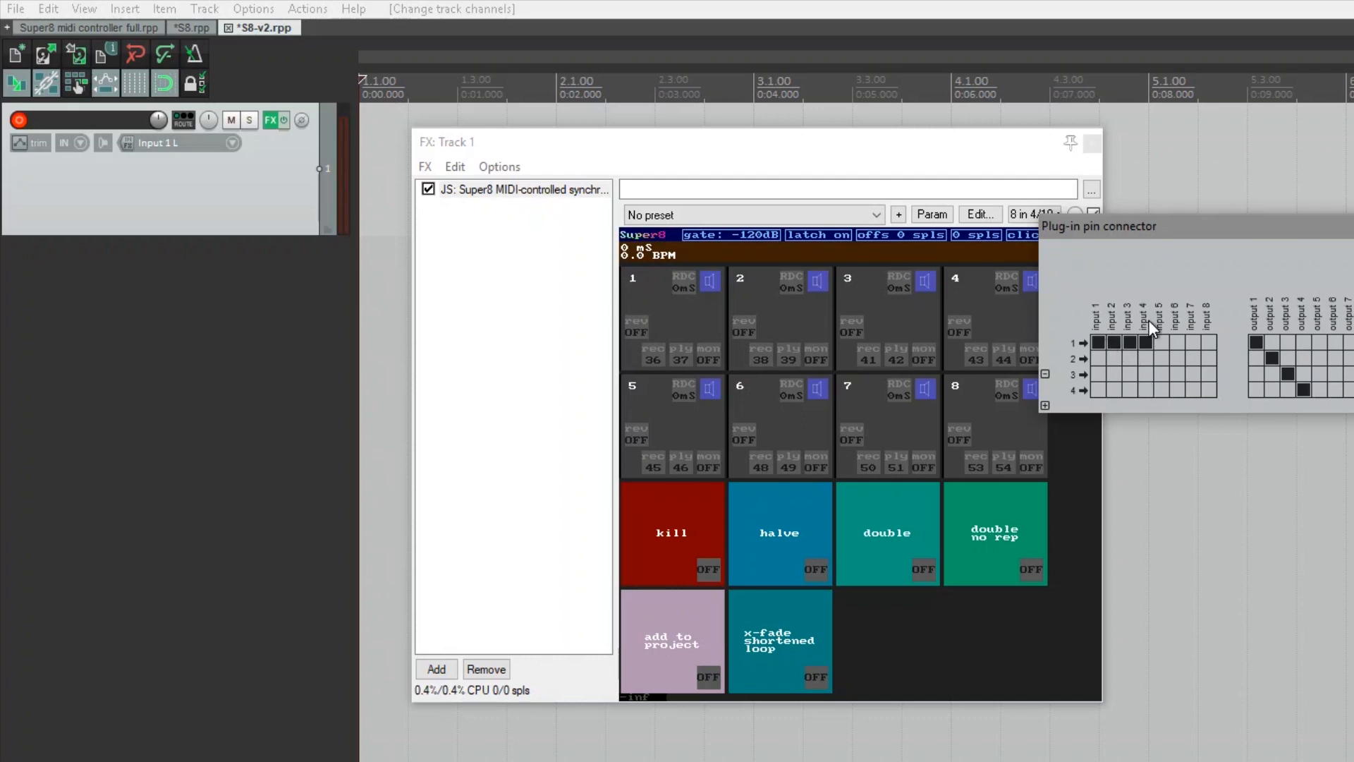
key(Escape)
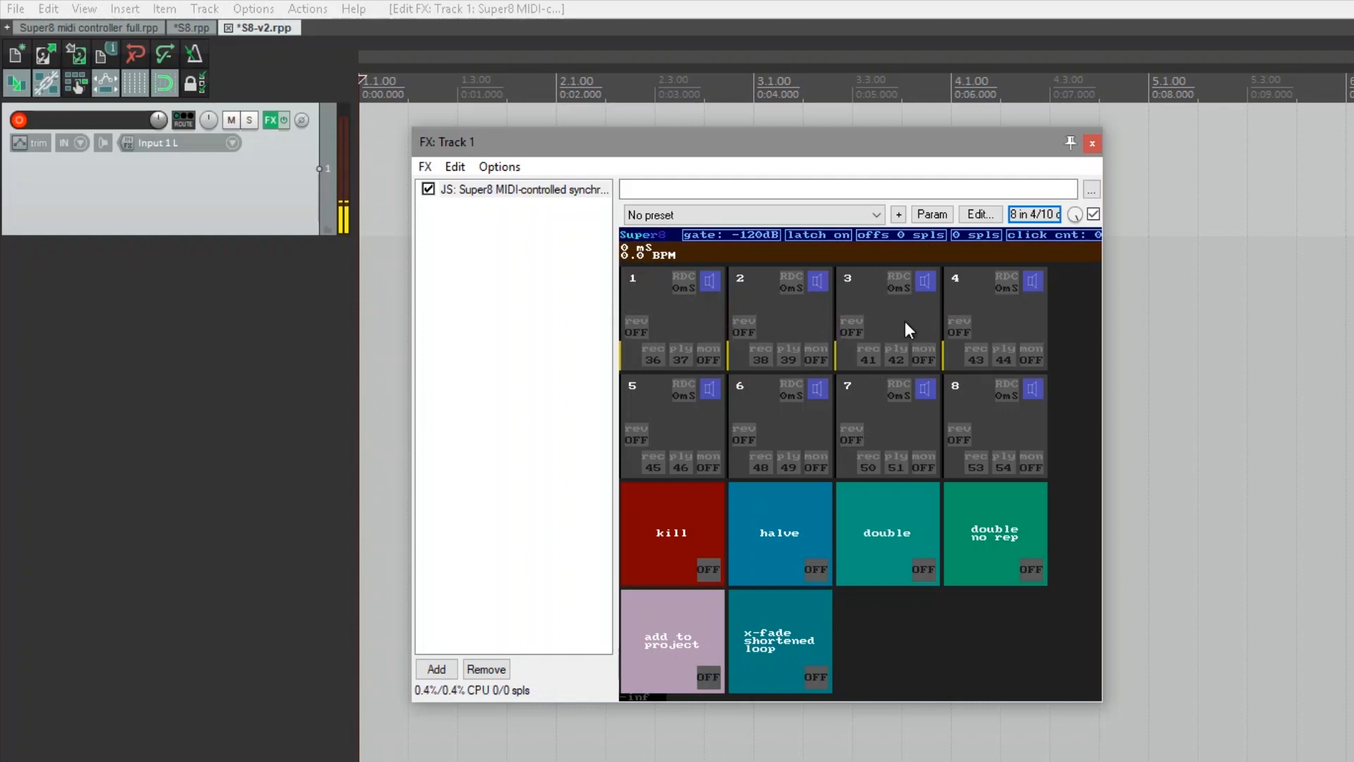
Step: Try selecting loop slots 1 and 2 in Super8, finishing with slot 1 selected
click(676, 312)
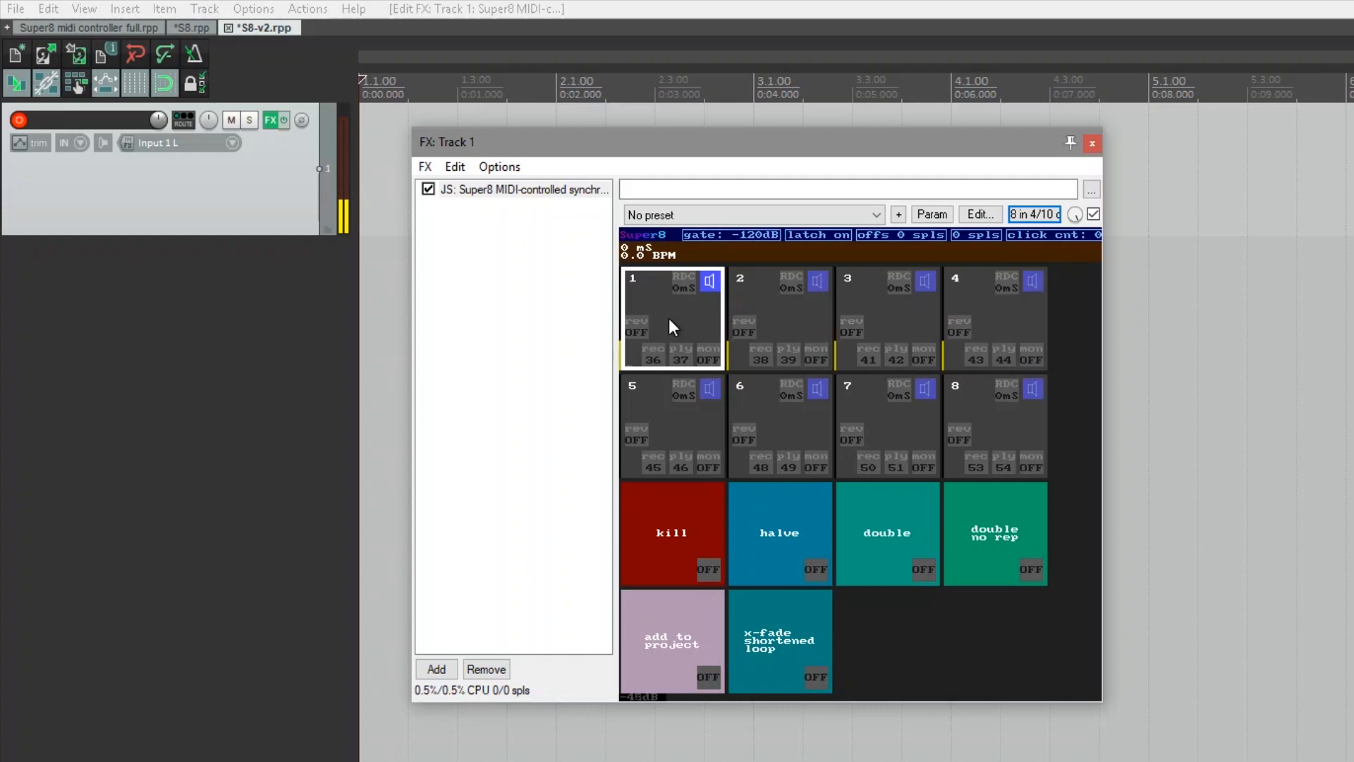
click(762, 315)
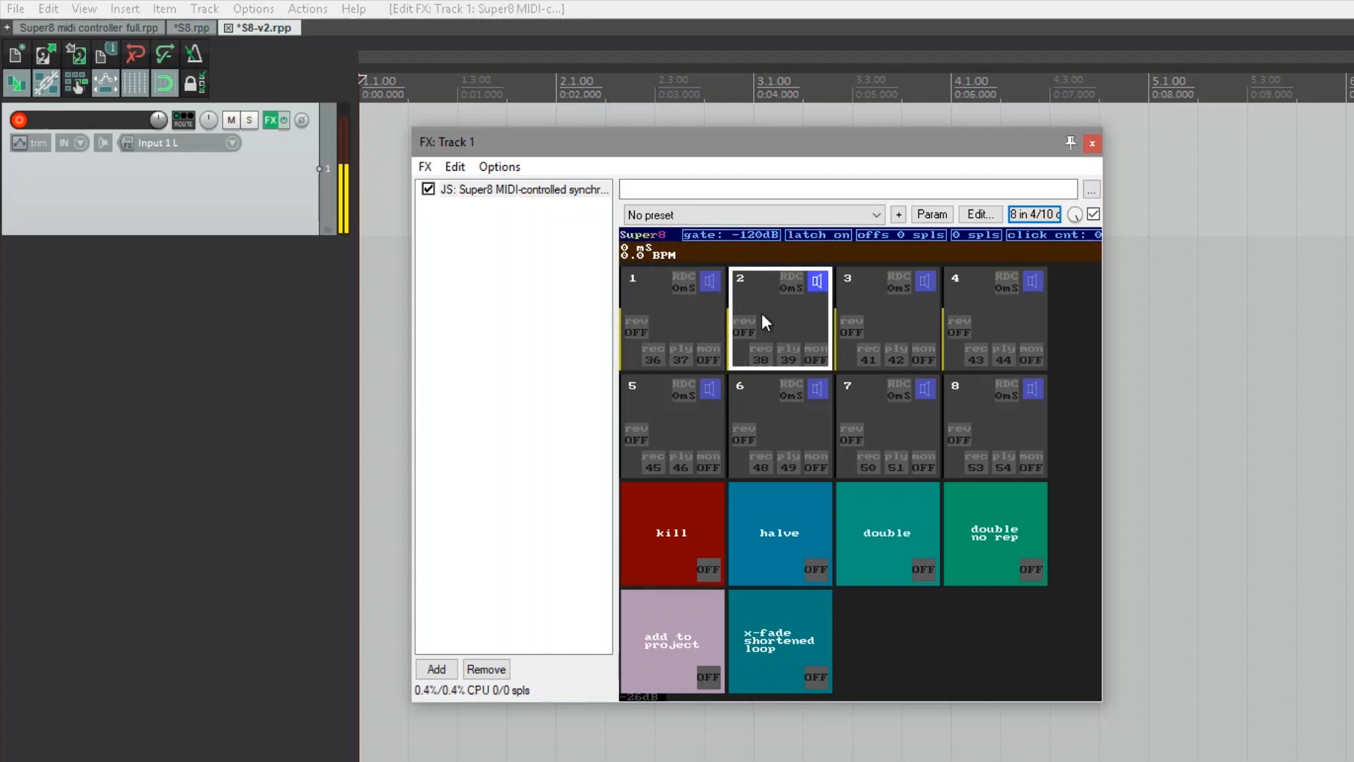
click(679, 317)
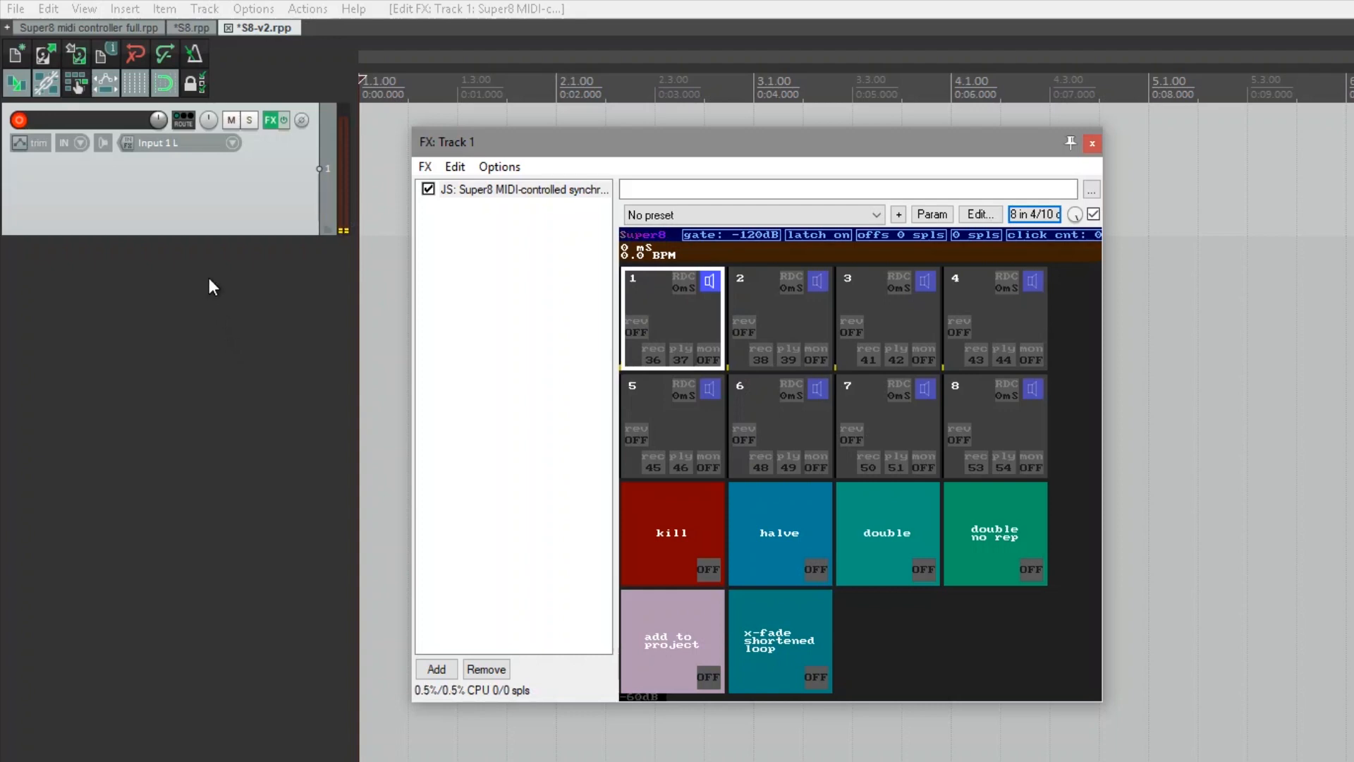
Step: Add a second track and set its recording input to None
double_click(184, 268)
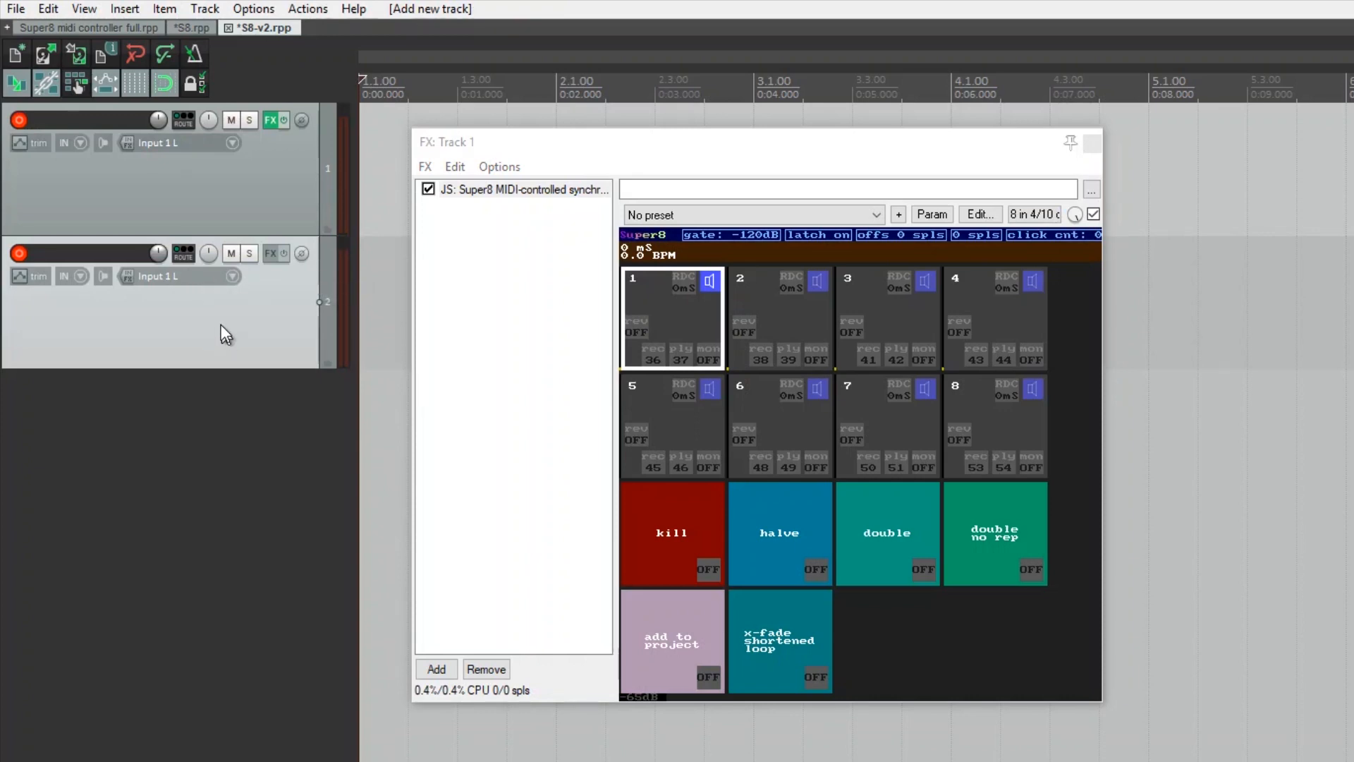
click(231, 278)
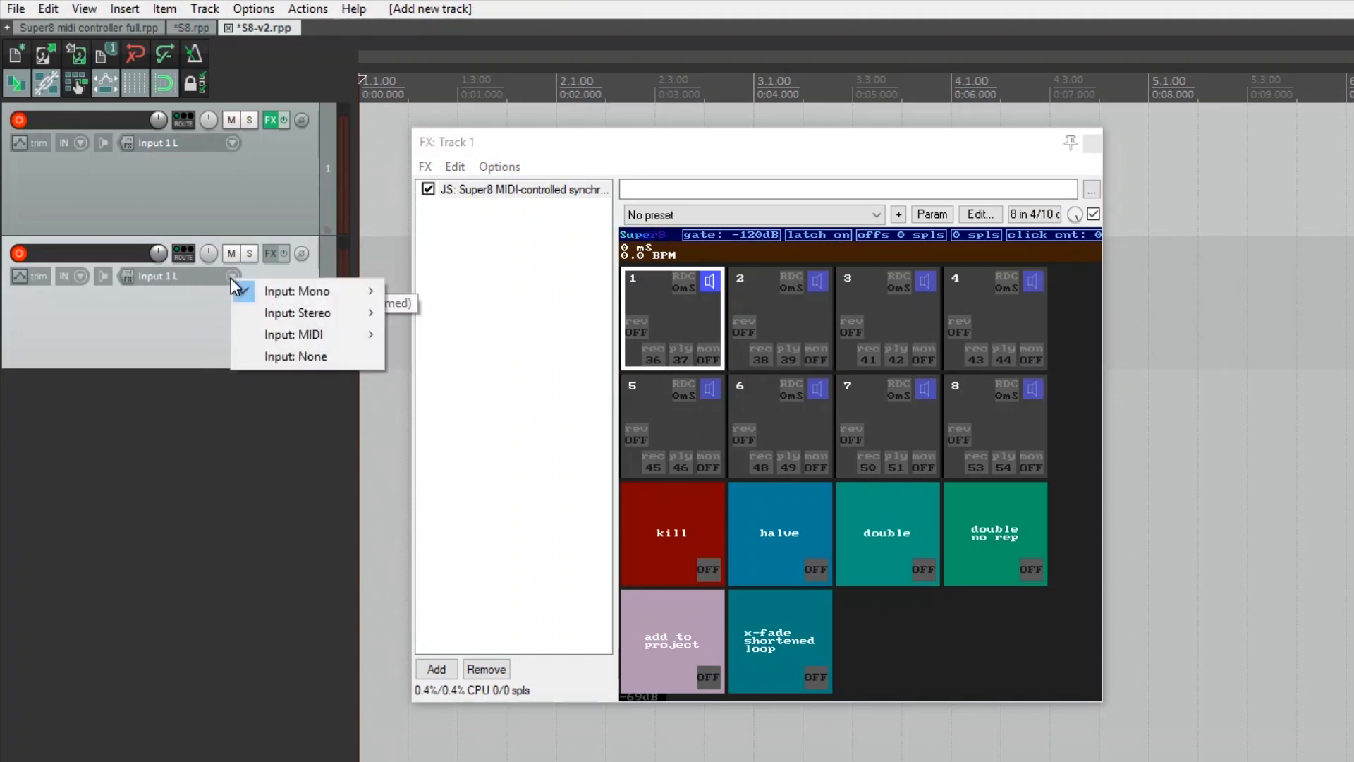
click(291, 354)
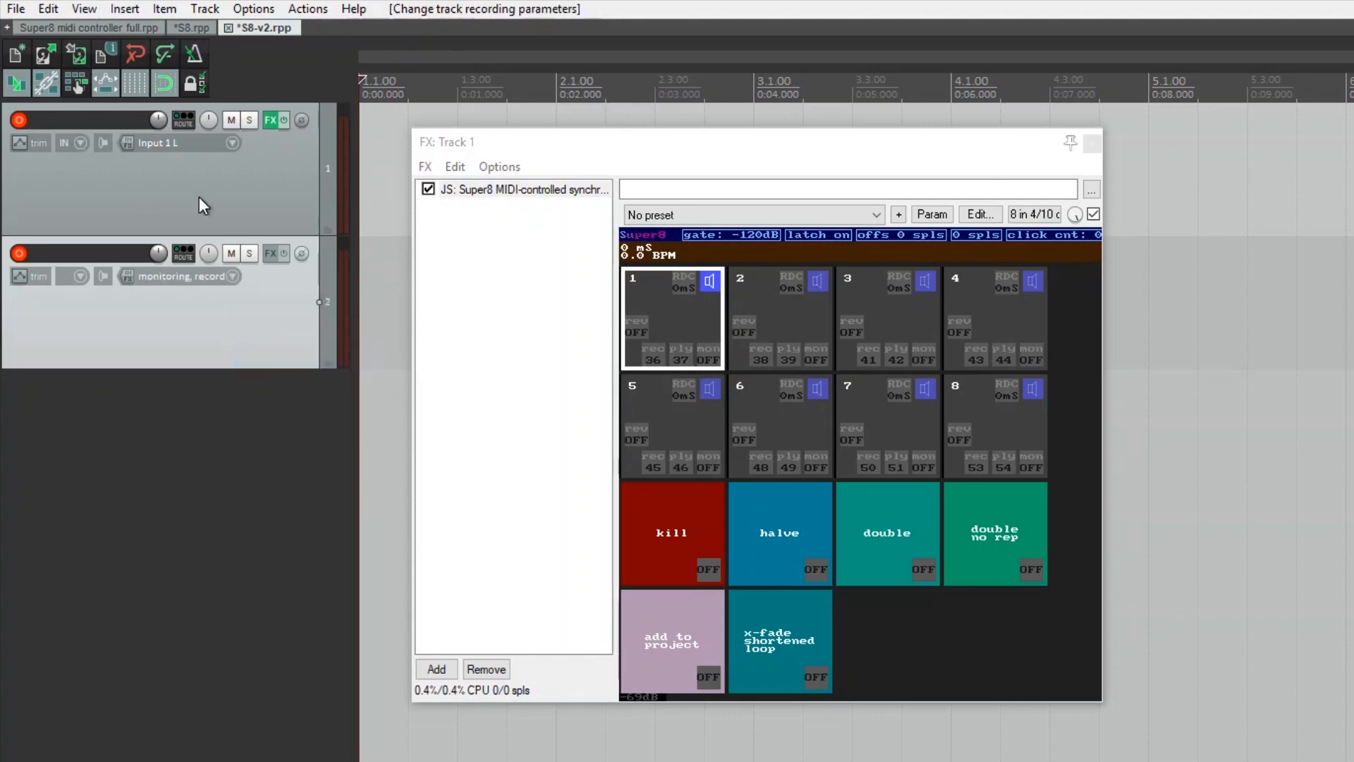
Step: Create a send from track 1 to track 2 using mono source channel 1, with MIDI set to None
drag(241, 362, 234, 316)
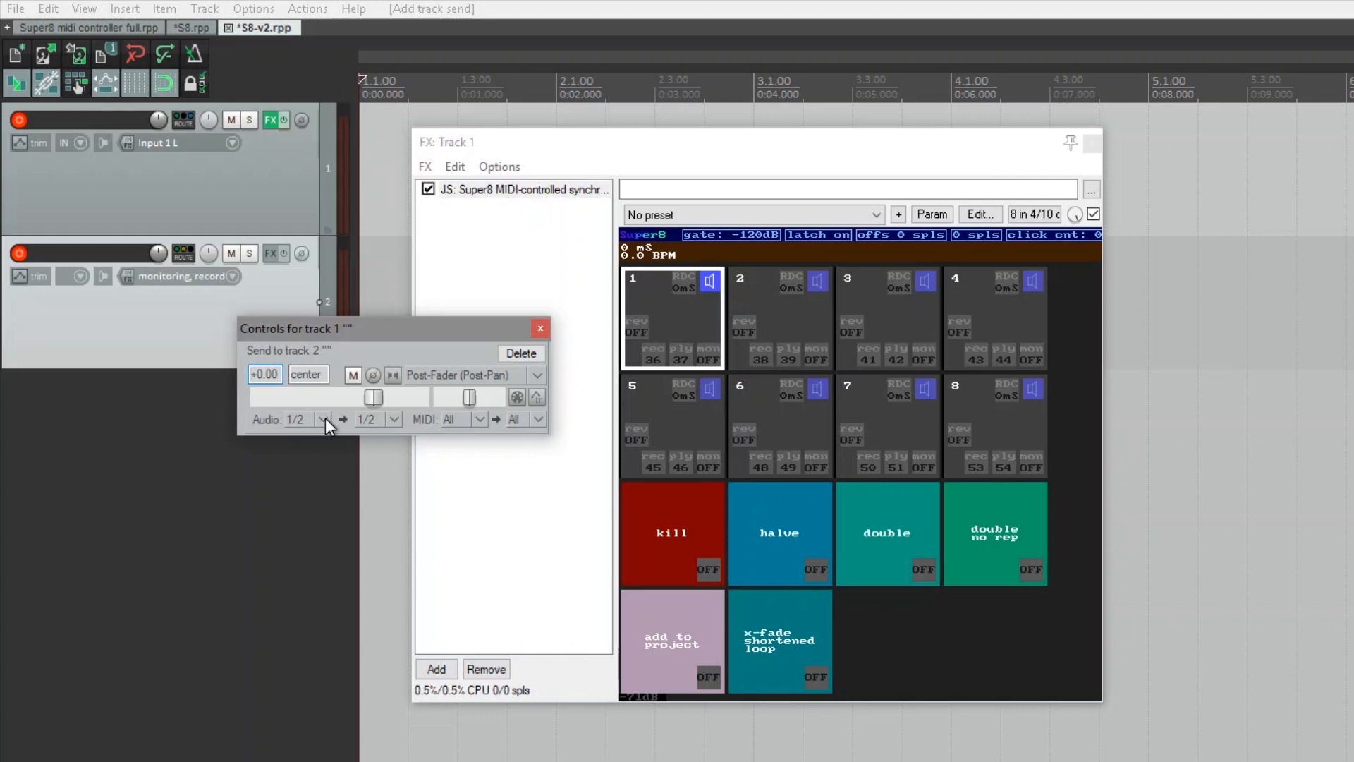
click(323, 418)
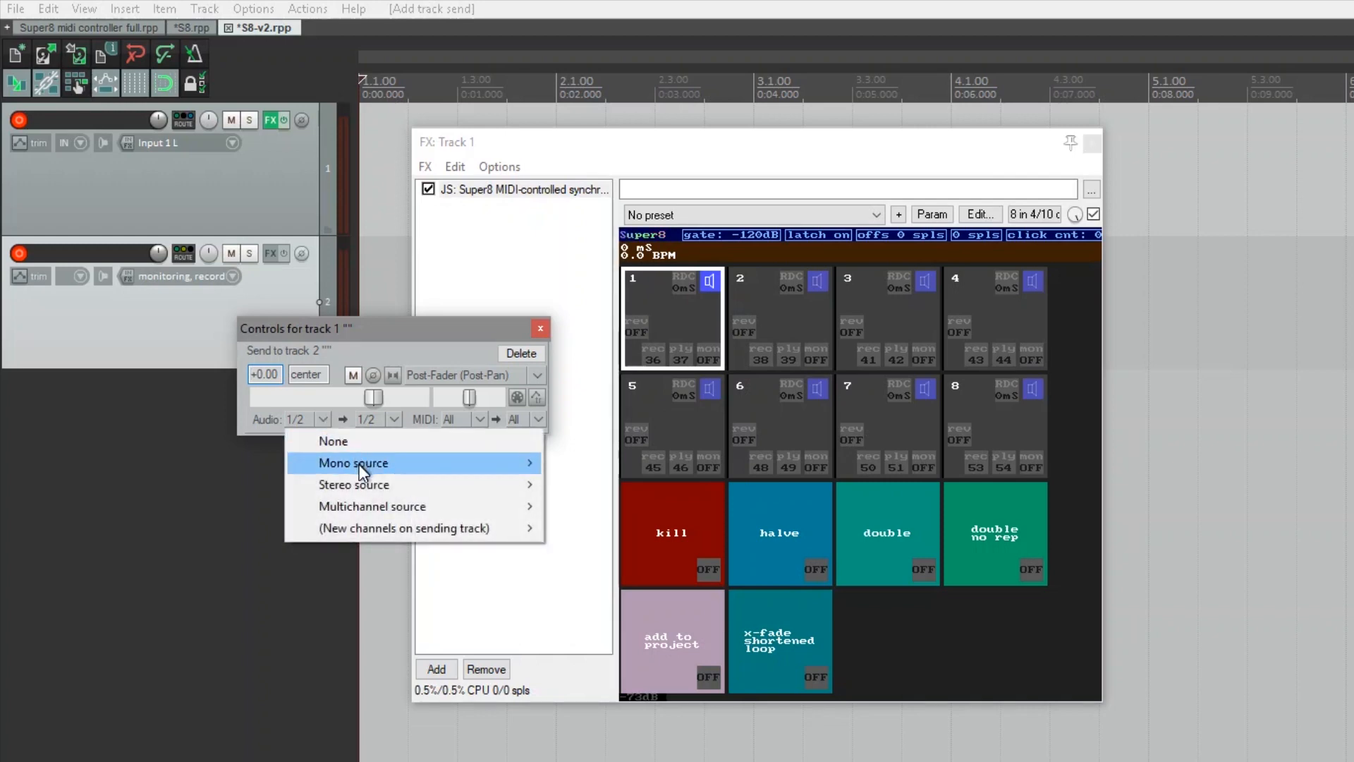
mouse_move(360, 467)
click(572, 463)
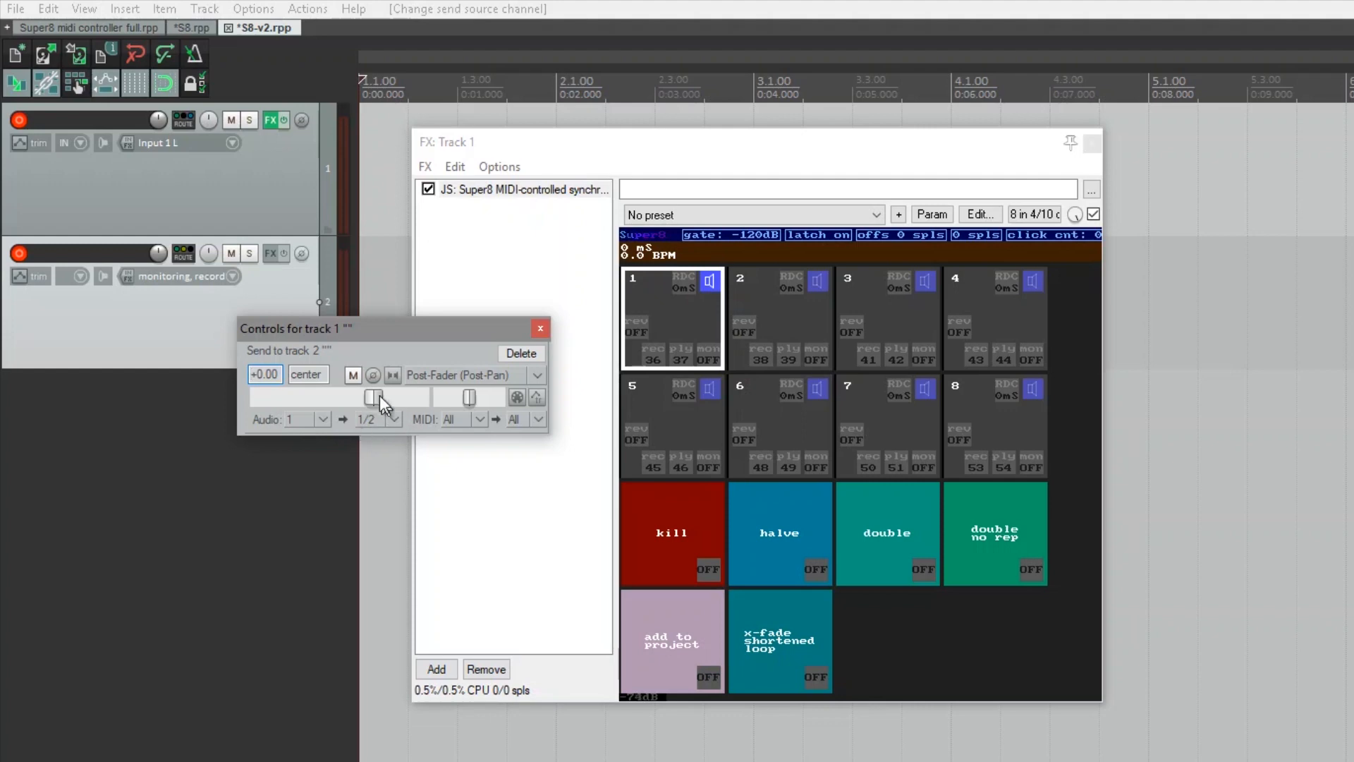
click(478, 419)
click(478, 297)
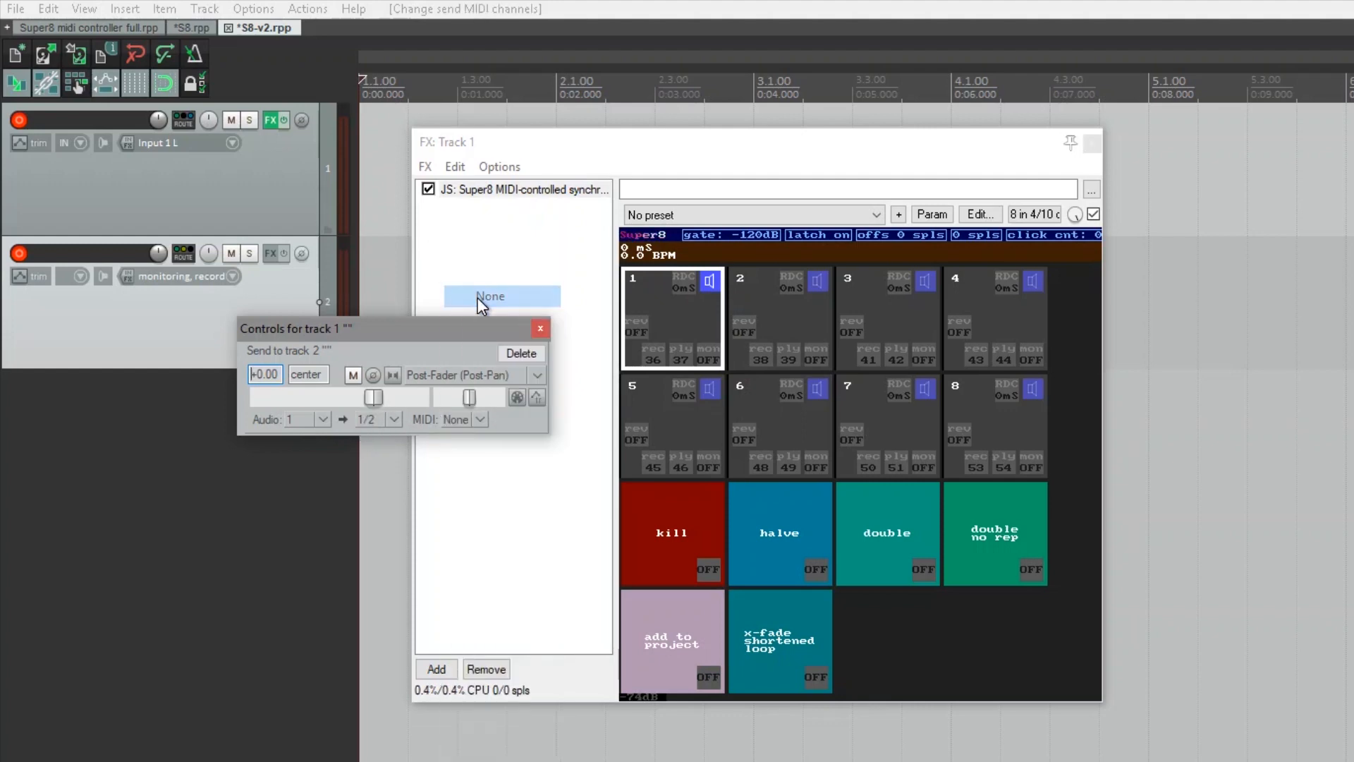
click(540, 328)
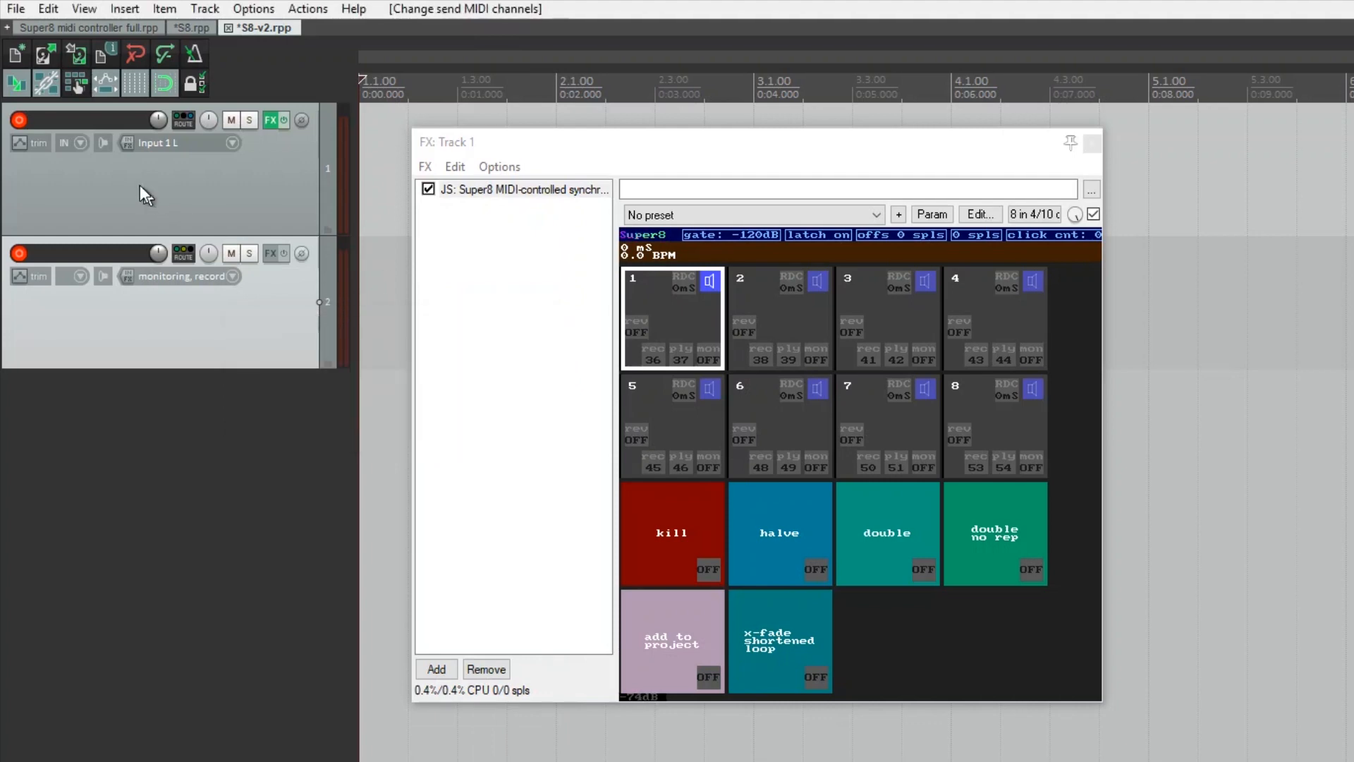
Step: Name the first track "Looper 1" and the second track "Slot 1"
click(93, 118)
text(Looper 1)
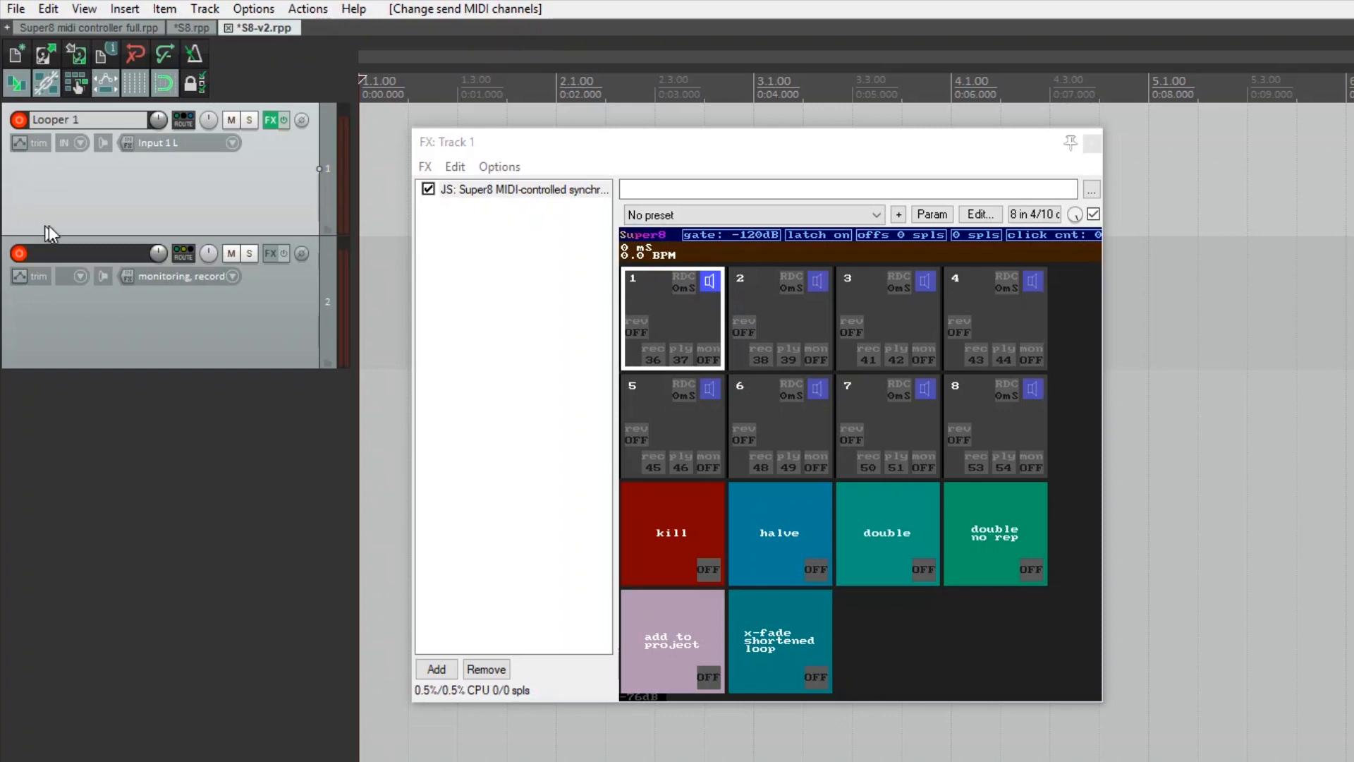
click(54, 248)
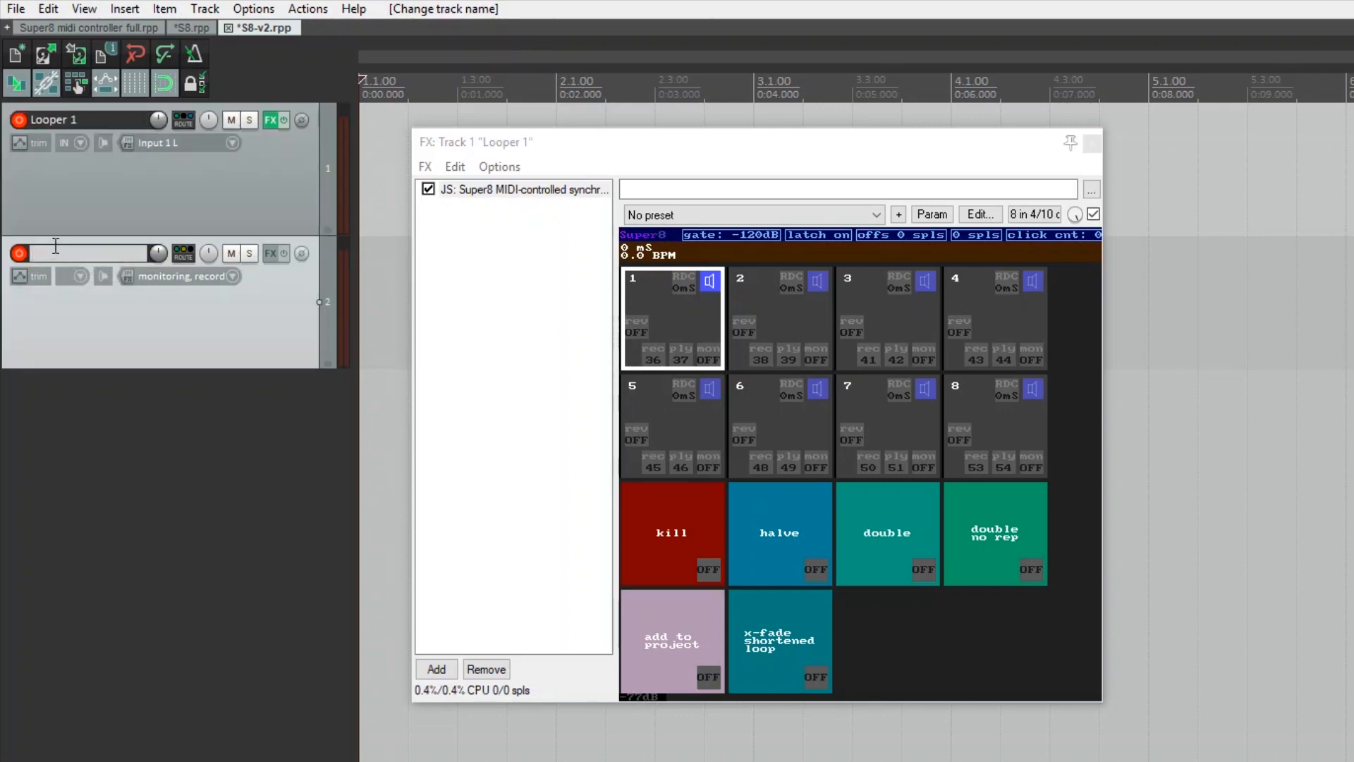
text(Slot 1)
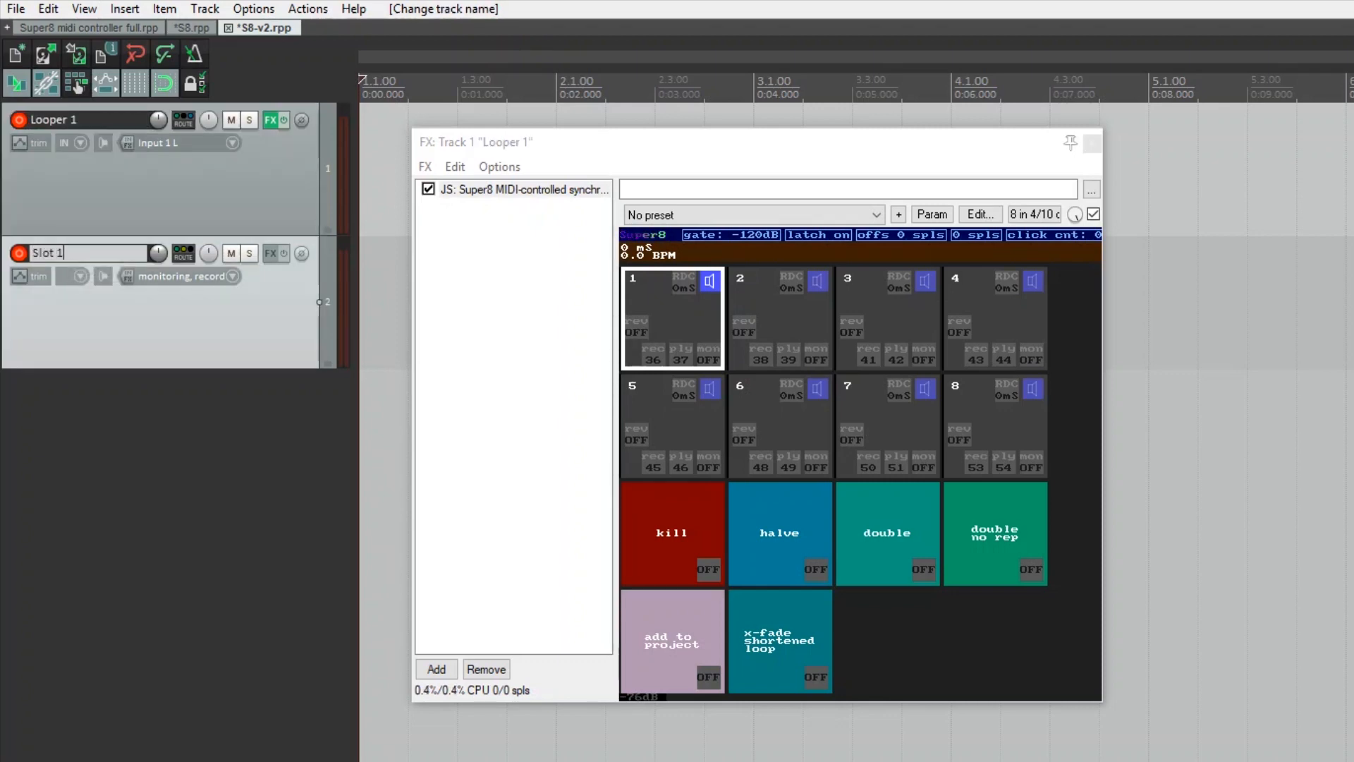
key(Return)
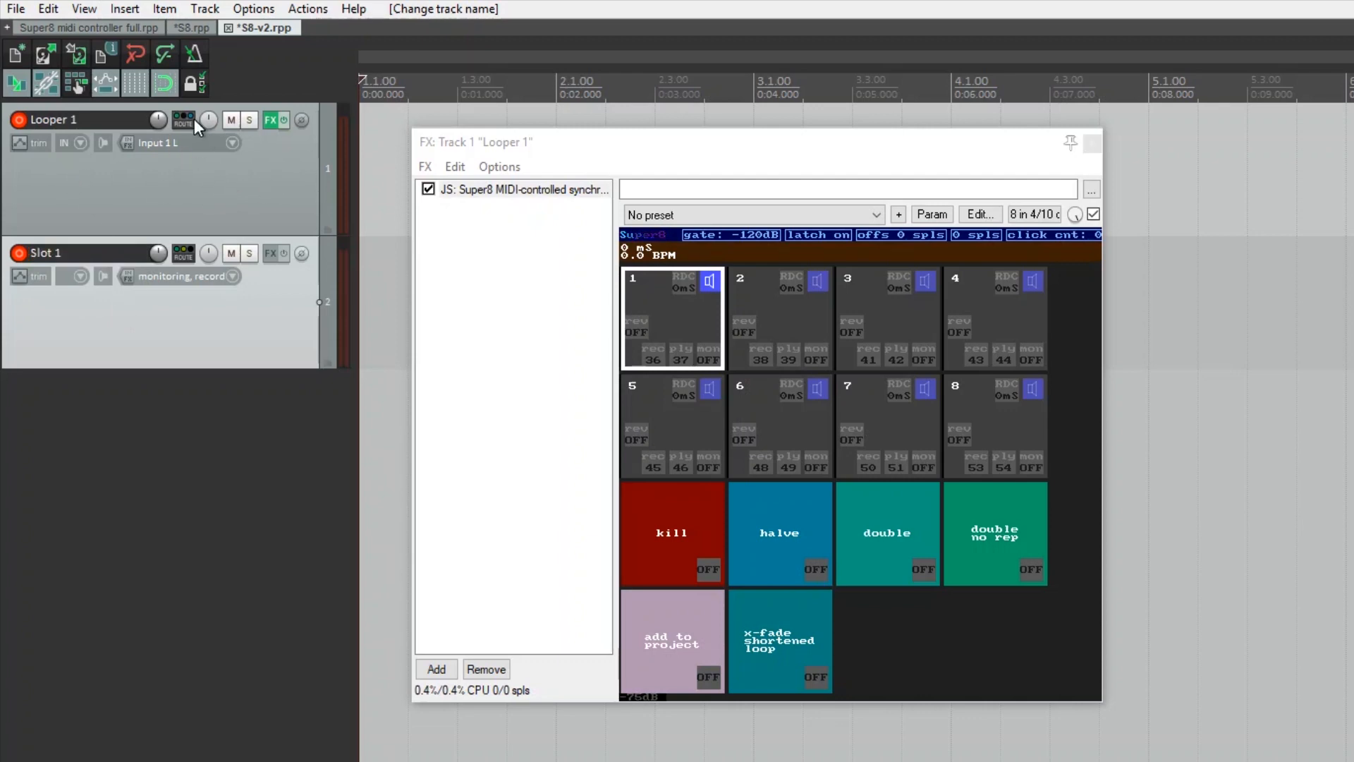
mouse_move(185, 121)
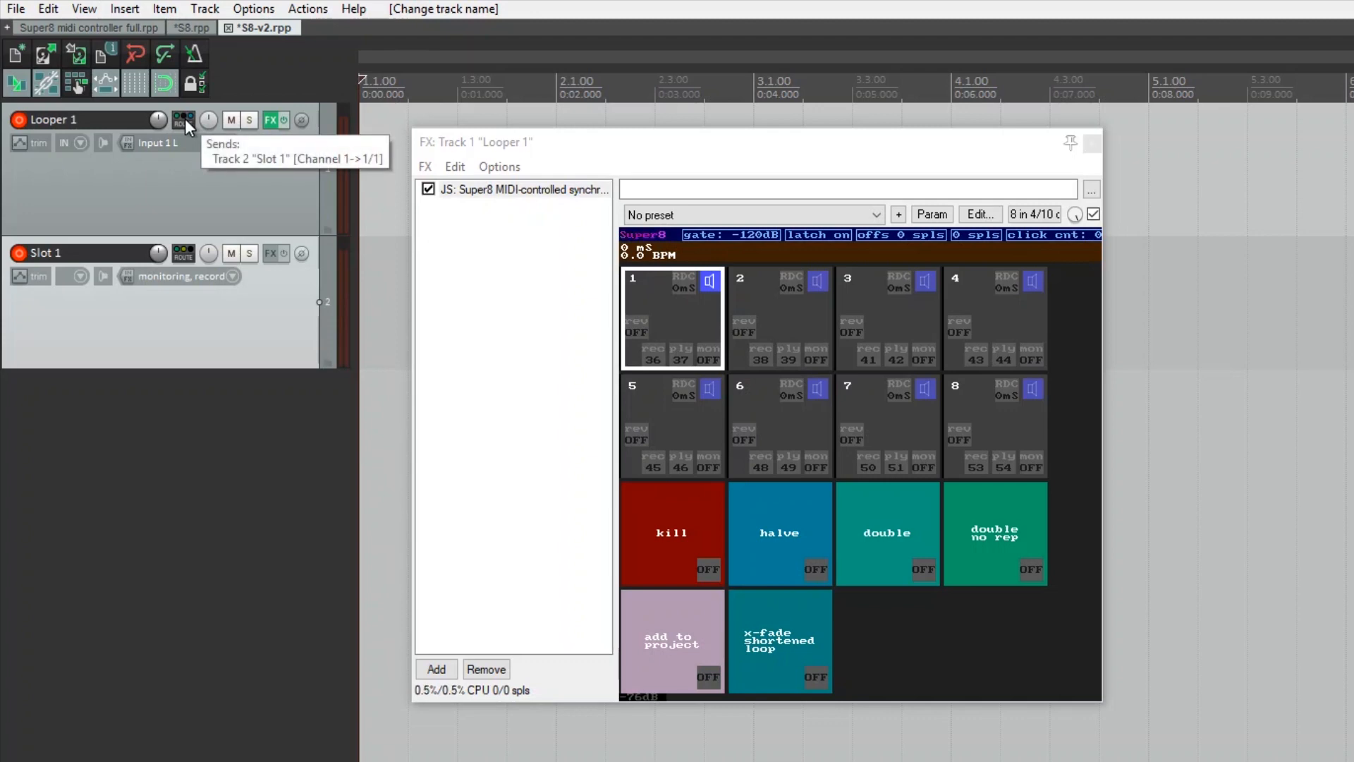
Step: Turn off the master send in the Looper 1 track's routing, and check the routing of the Slot 1 track
click(185, 120)
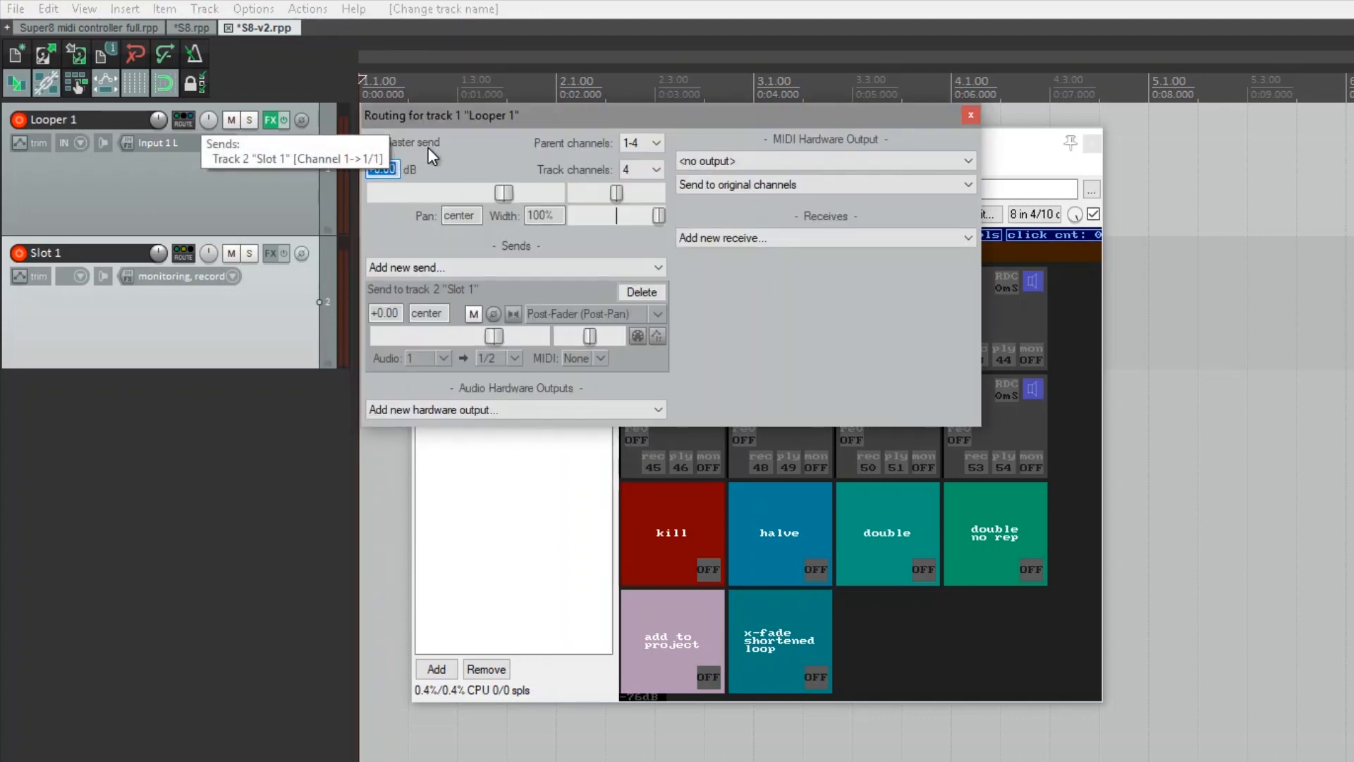
click(371, 142)
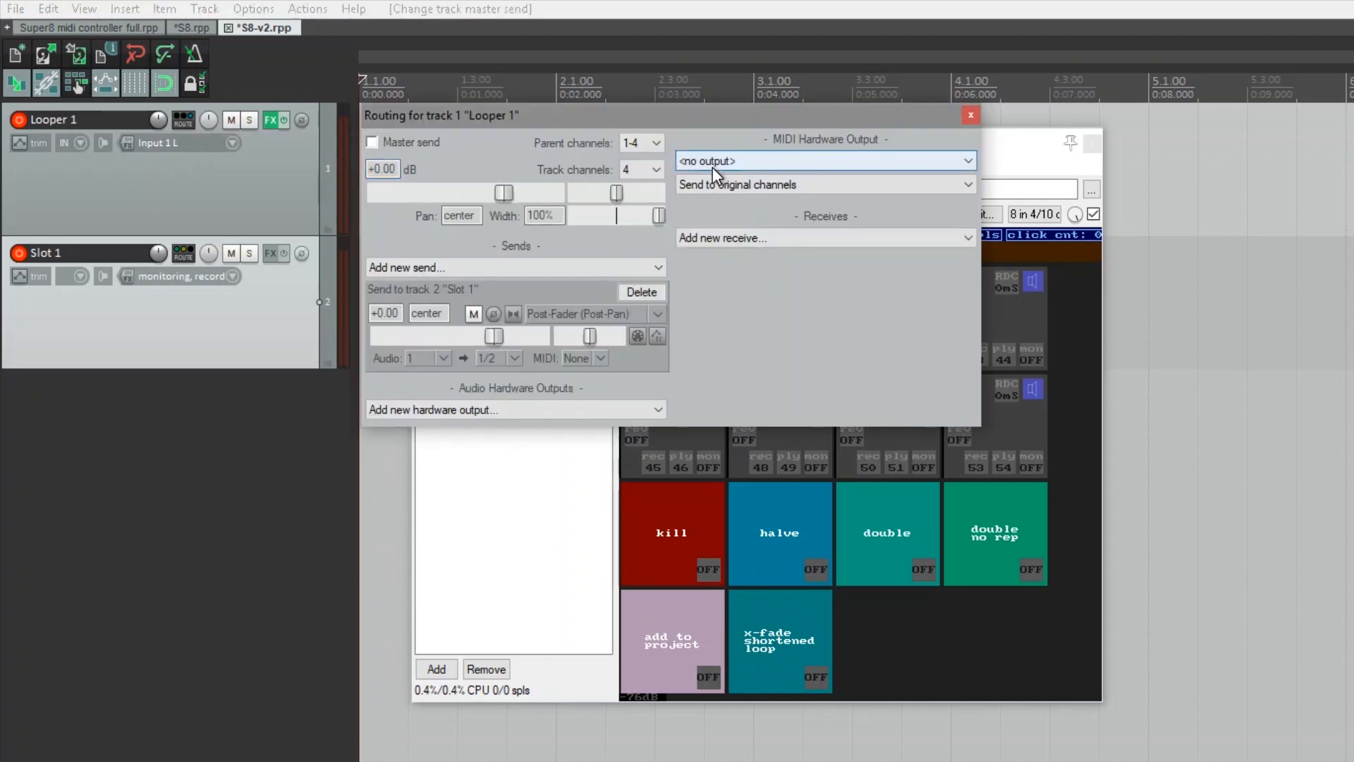
click(971, 115)
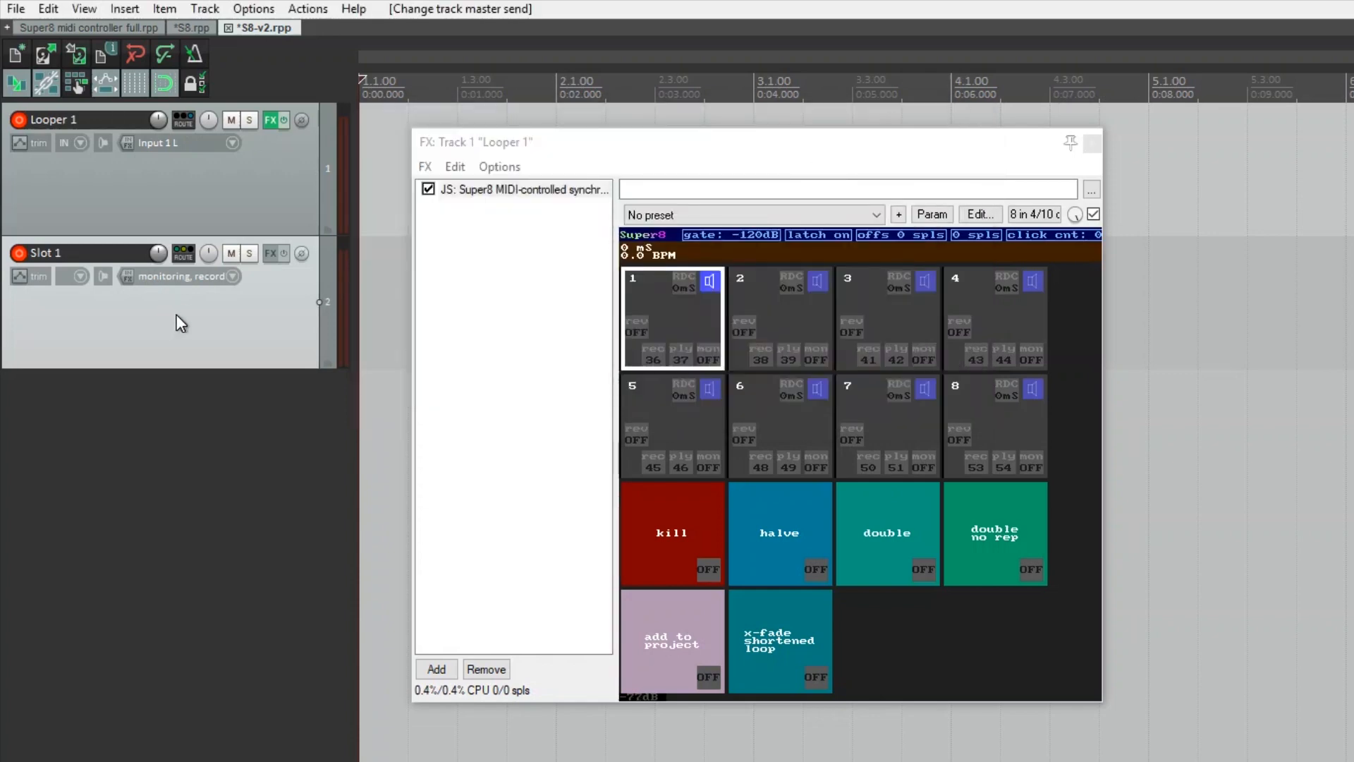
click(177, 255)
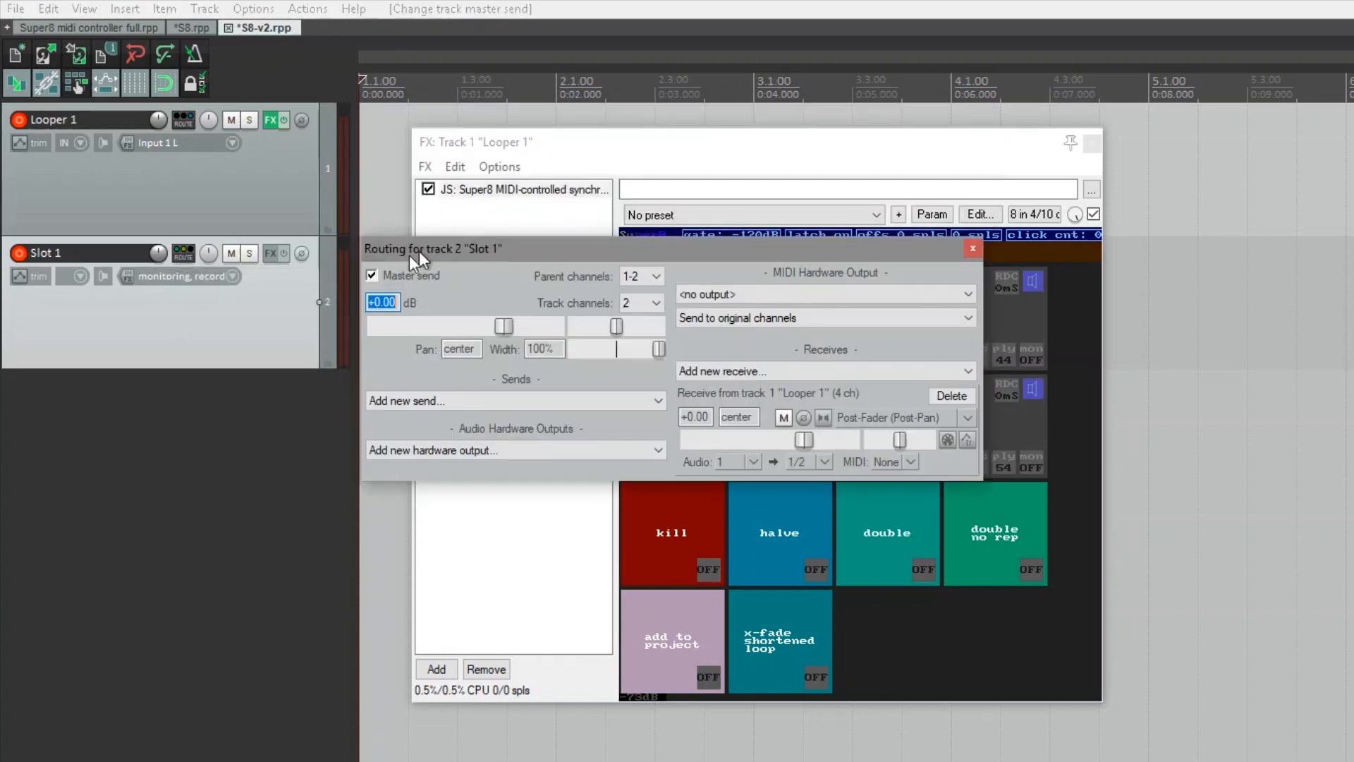
click(974, 248)
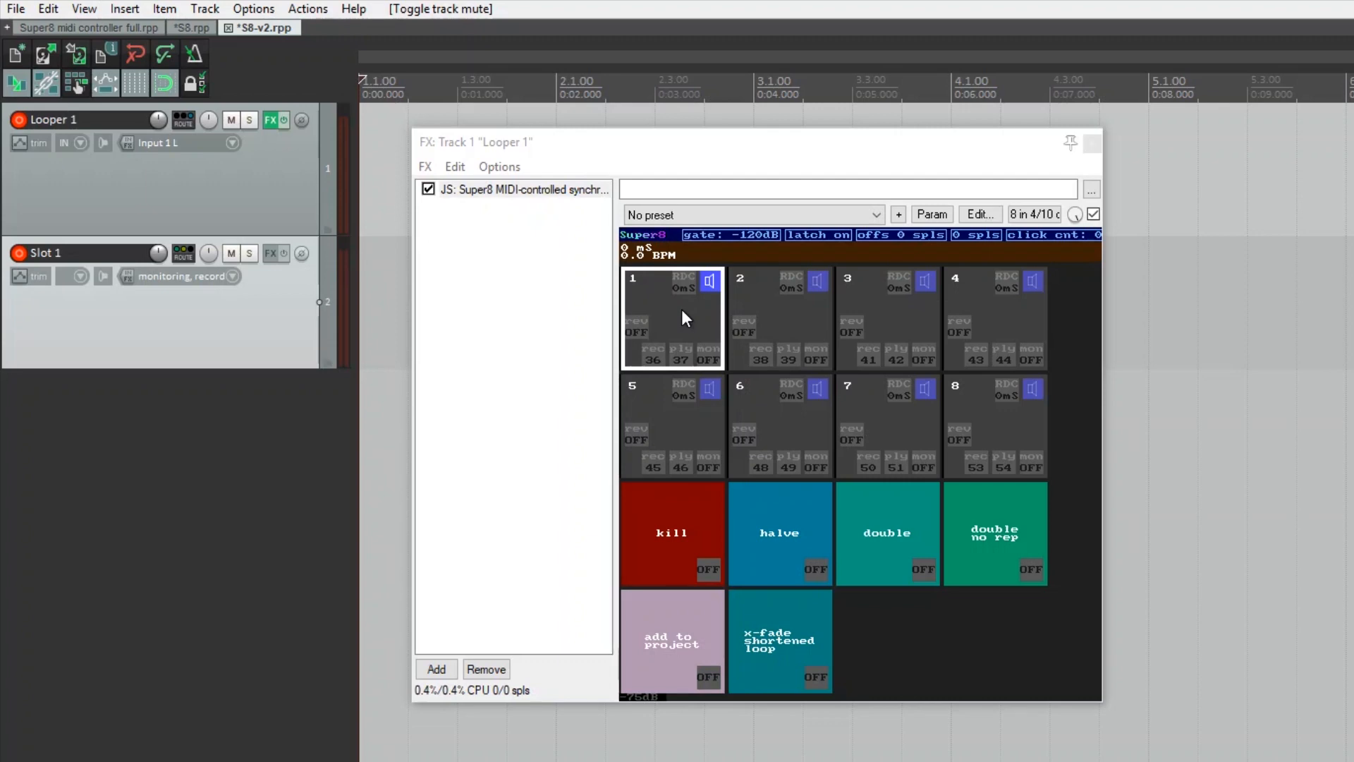
Step: Add the effect "JS: MIDI controller for Super8 looper" to the Slot 1 track
click(270, 253)
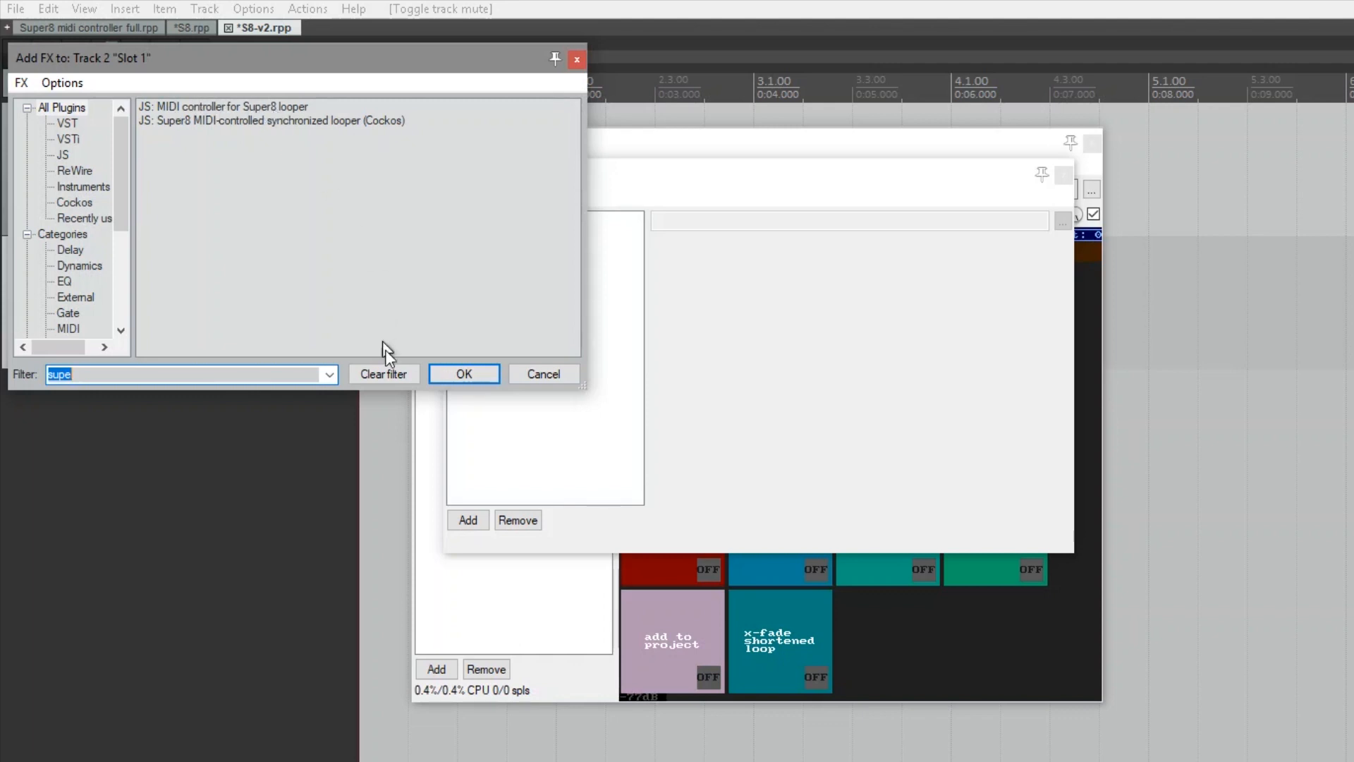
click(465, 377)
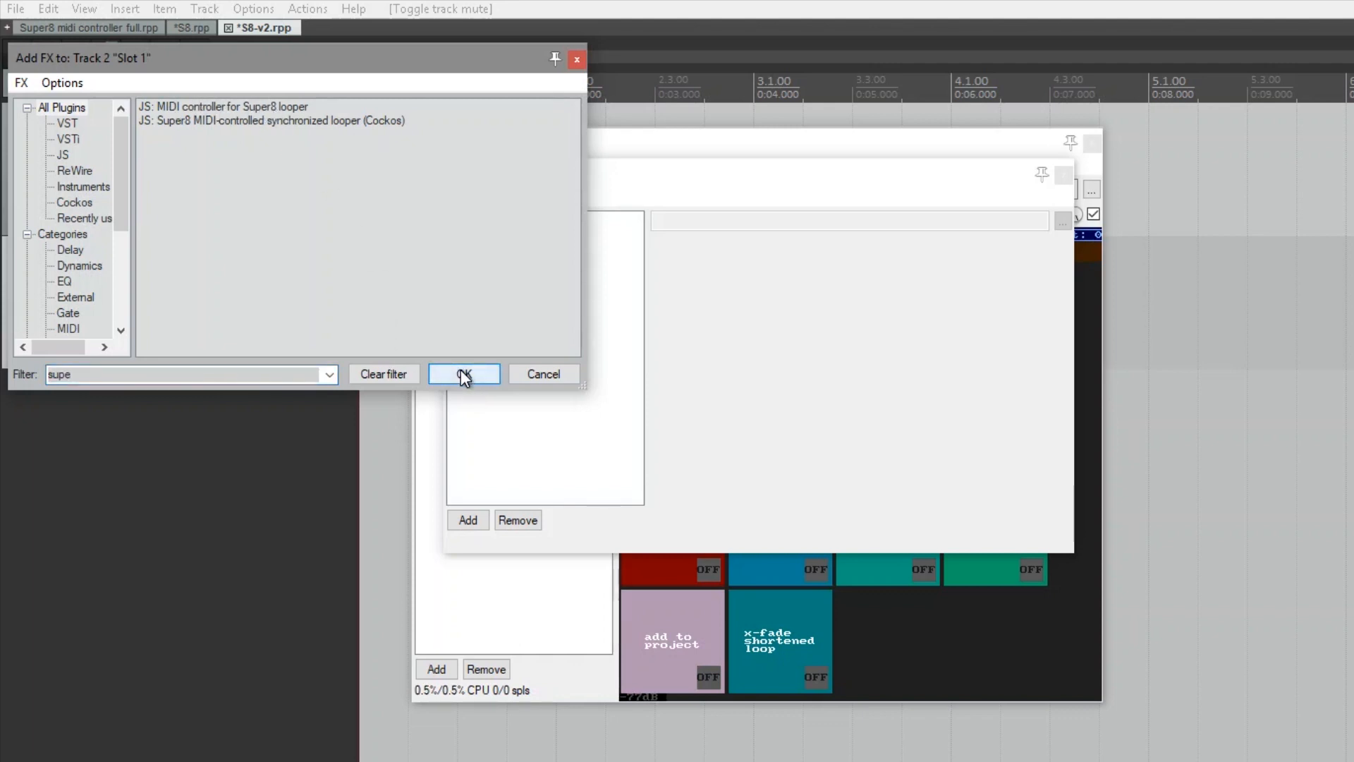
click(270, 108)
click(476, 370)
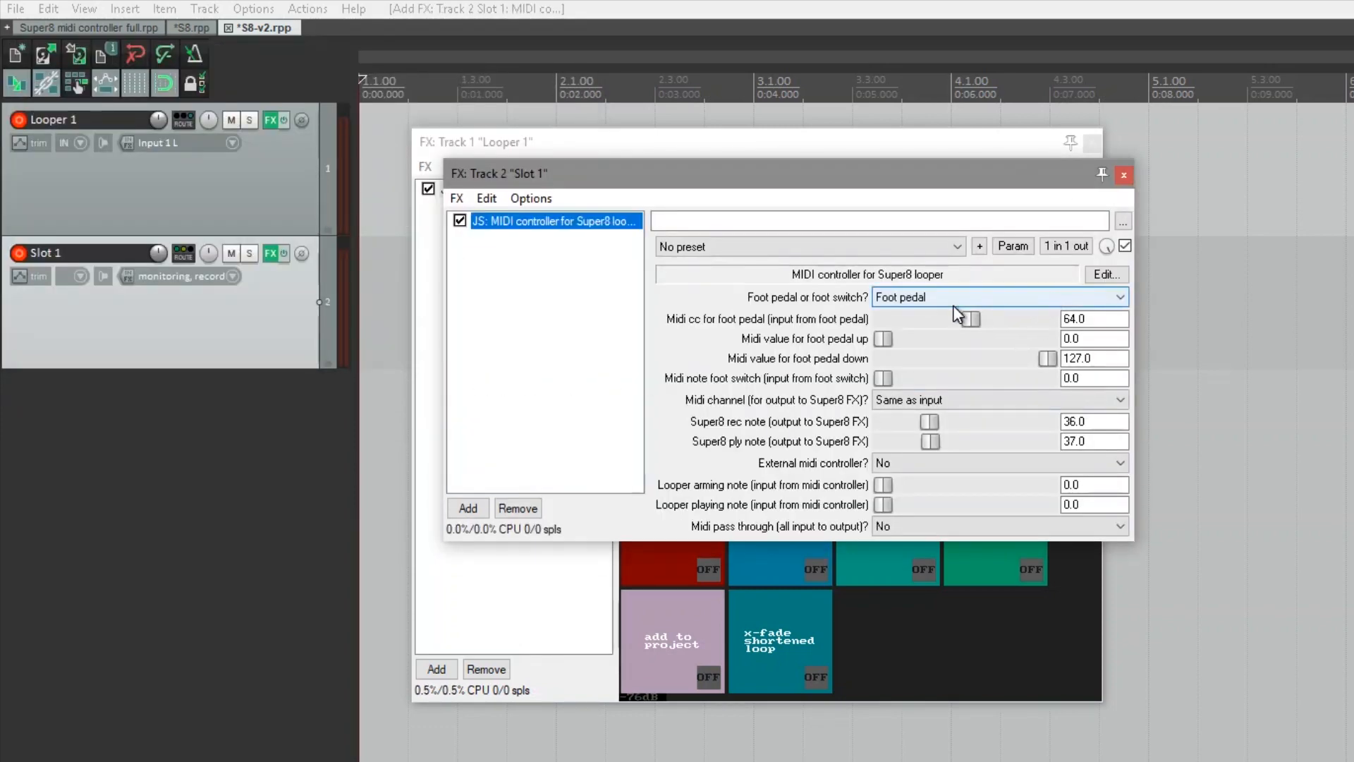
Step: Select Foot pedal as the controller type, and set the MIDI value to 127 for pedal up and 0 for pedal down
click(1016, 295)
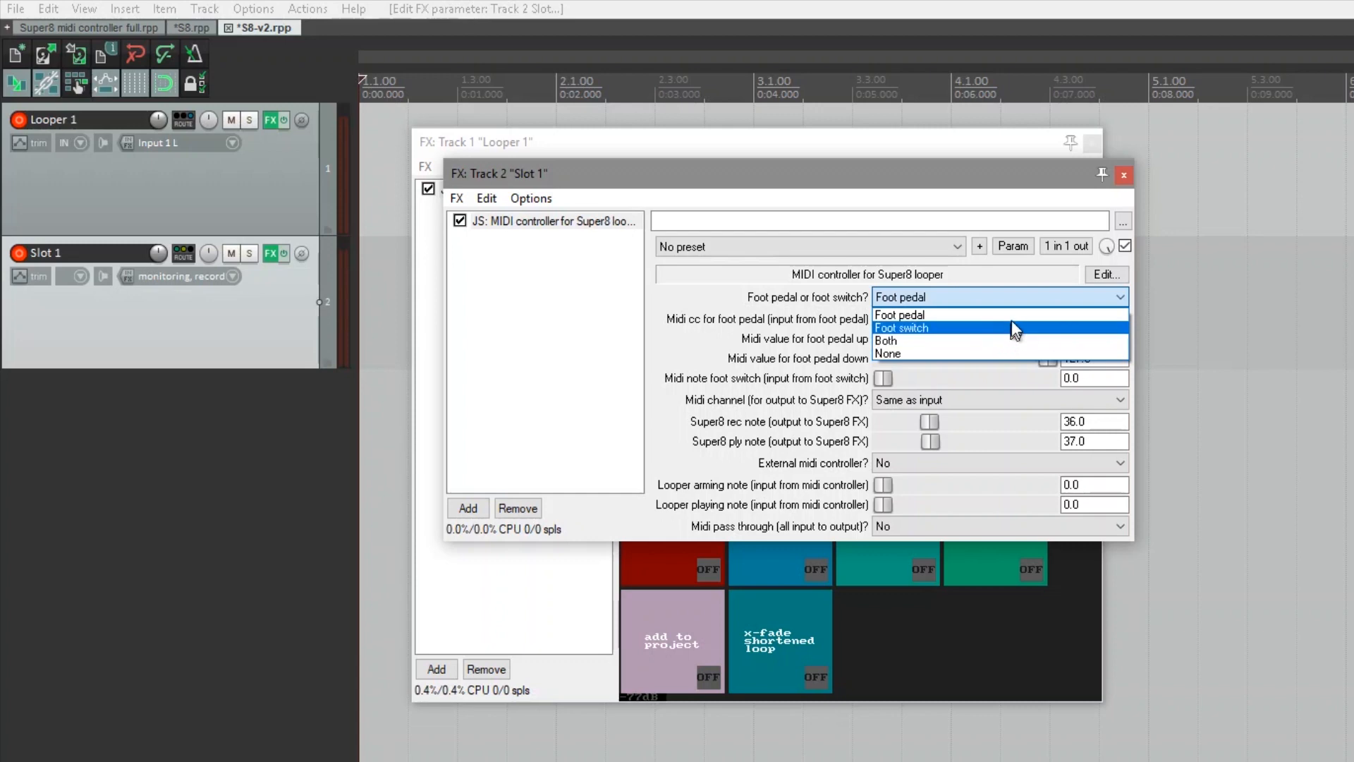
click(1017, 316)
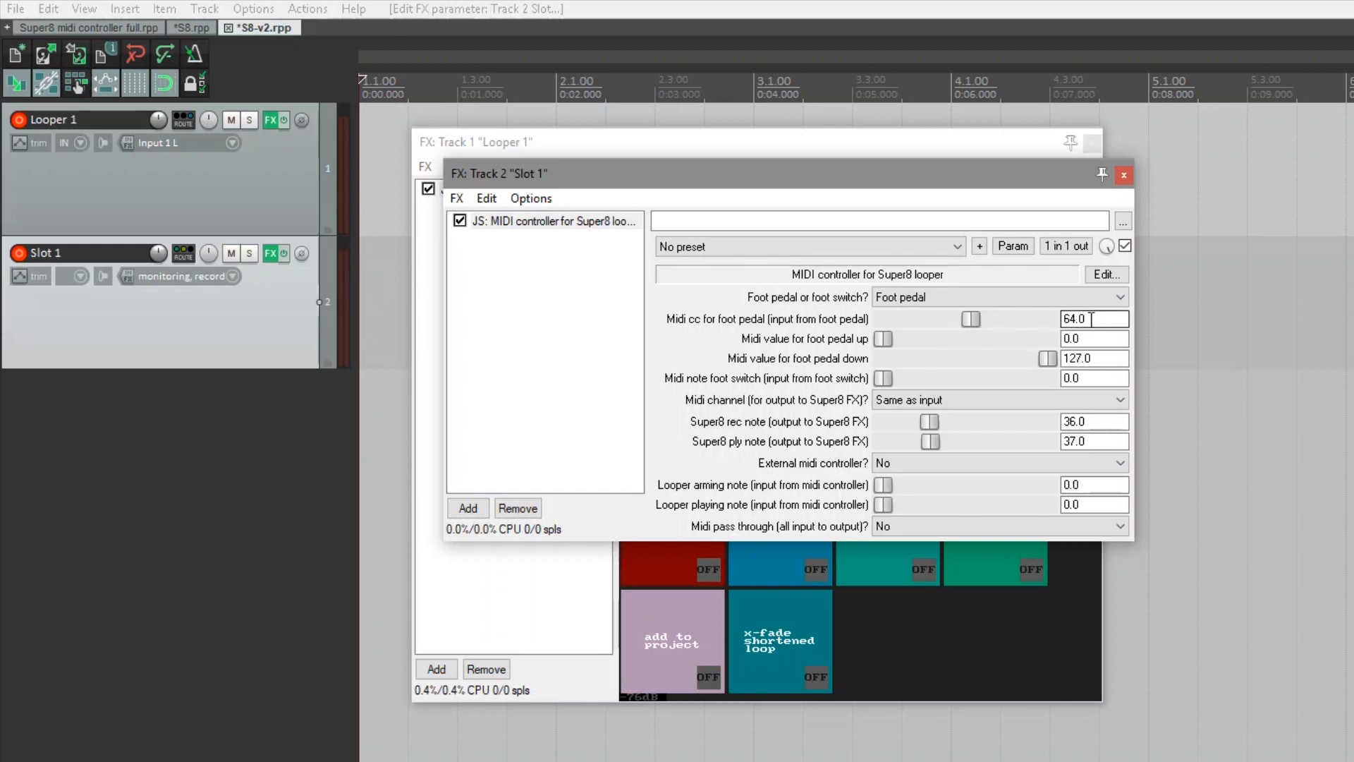
drag(1091, 319, 1019, 318)
double_click(1083, 340)
text(127)
key(Return)
key(Tab)
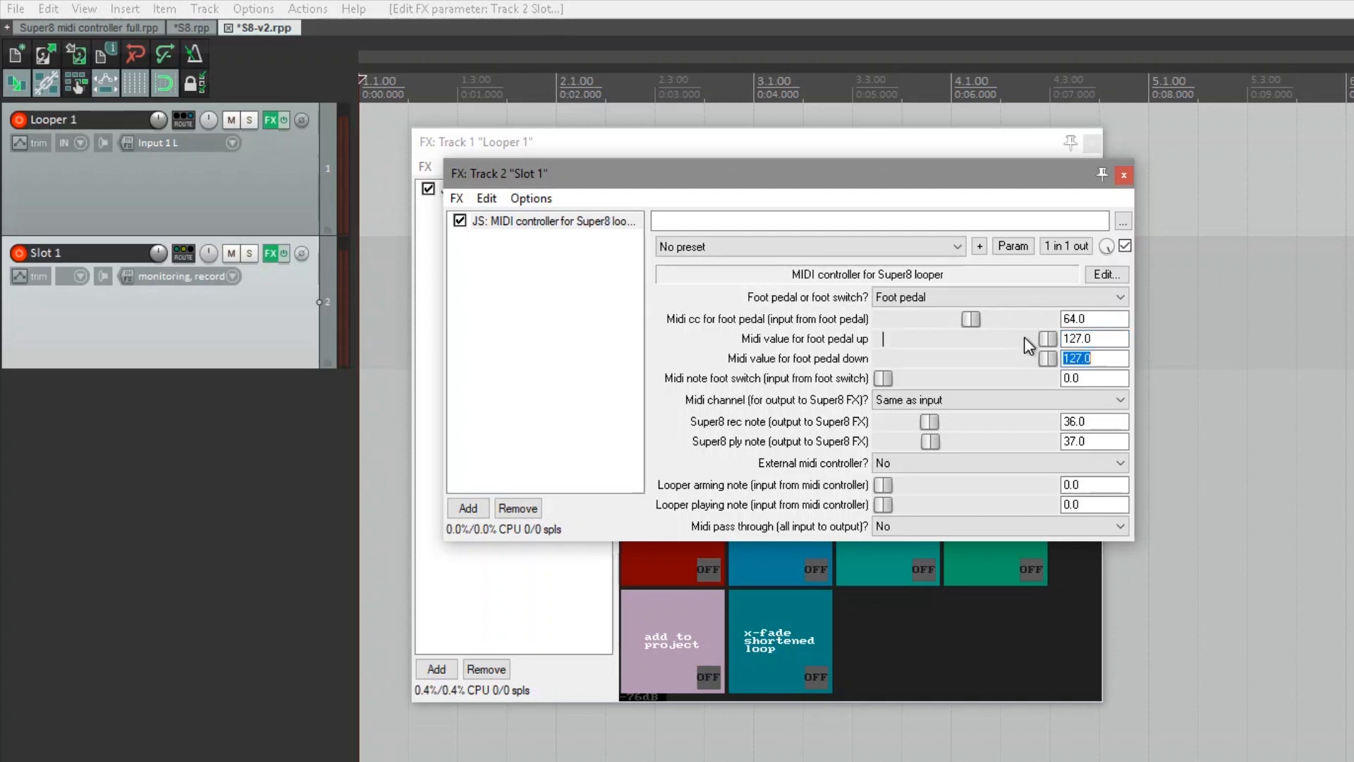
text(0)
key(Return)
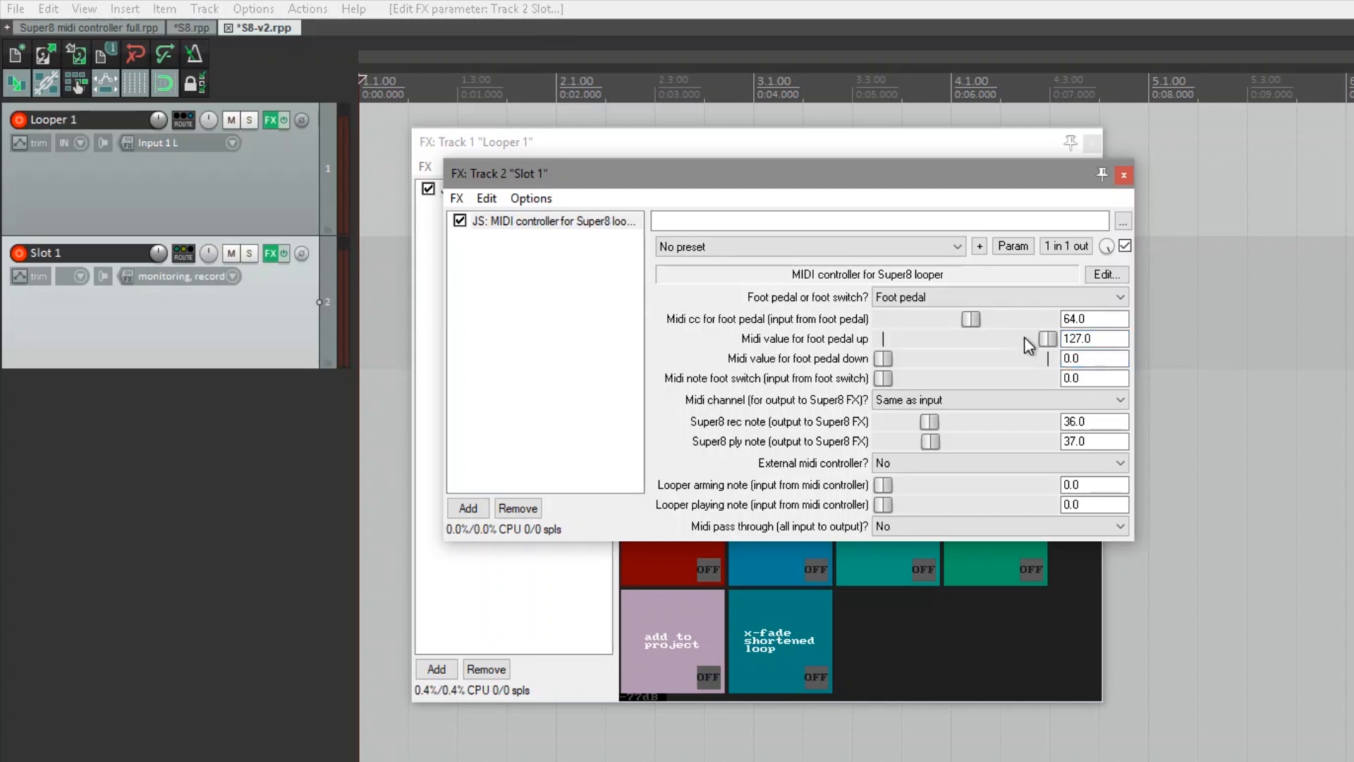
Step: Choose No for the external MIDI controller option and close the Slot 1 effects window
drag(921, 176, 1148, 181)
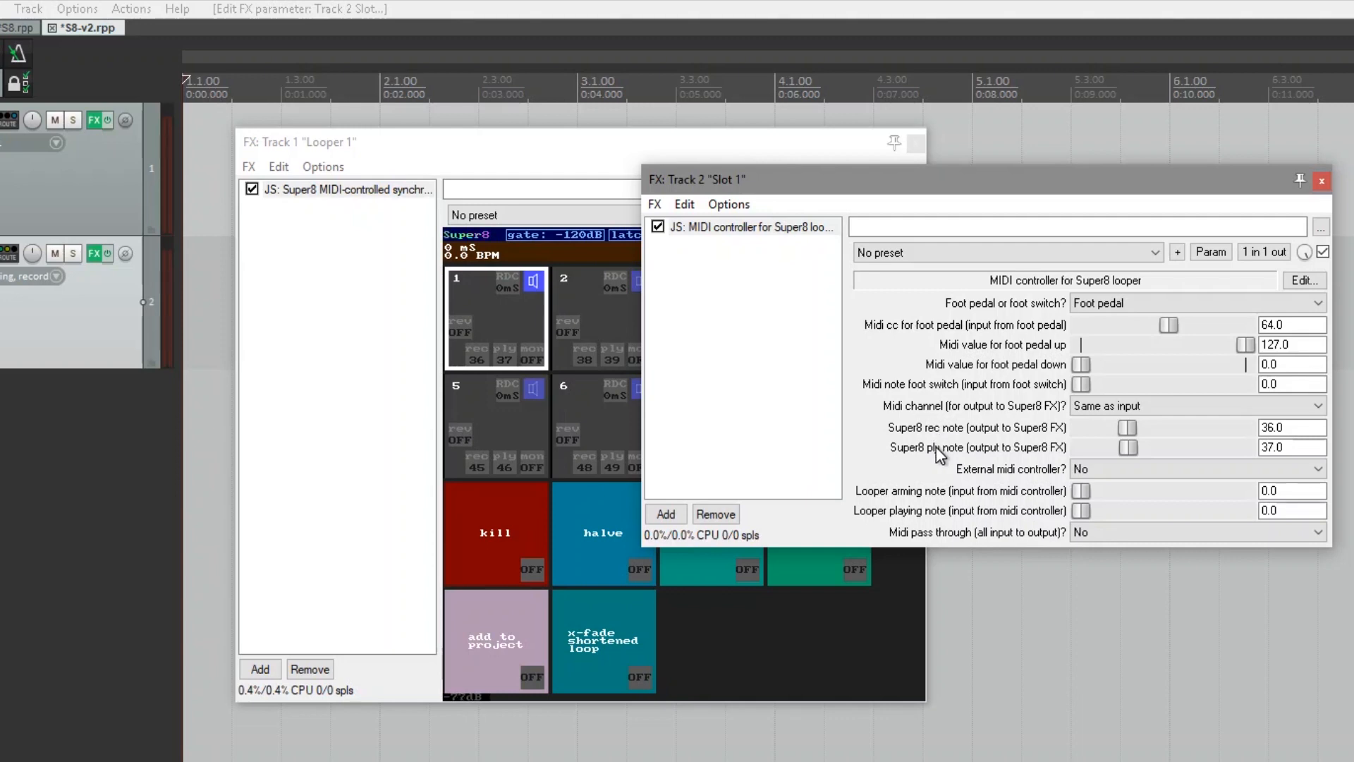
click(1197, 469)
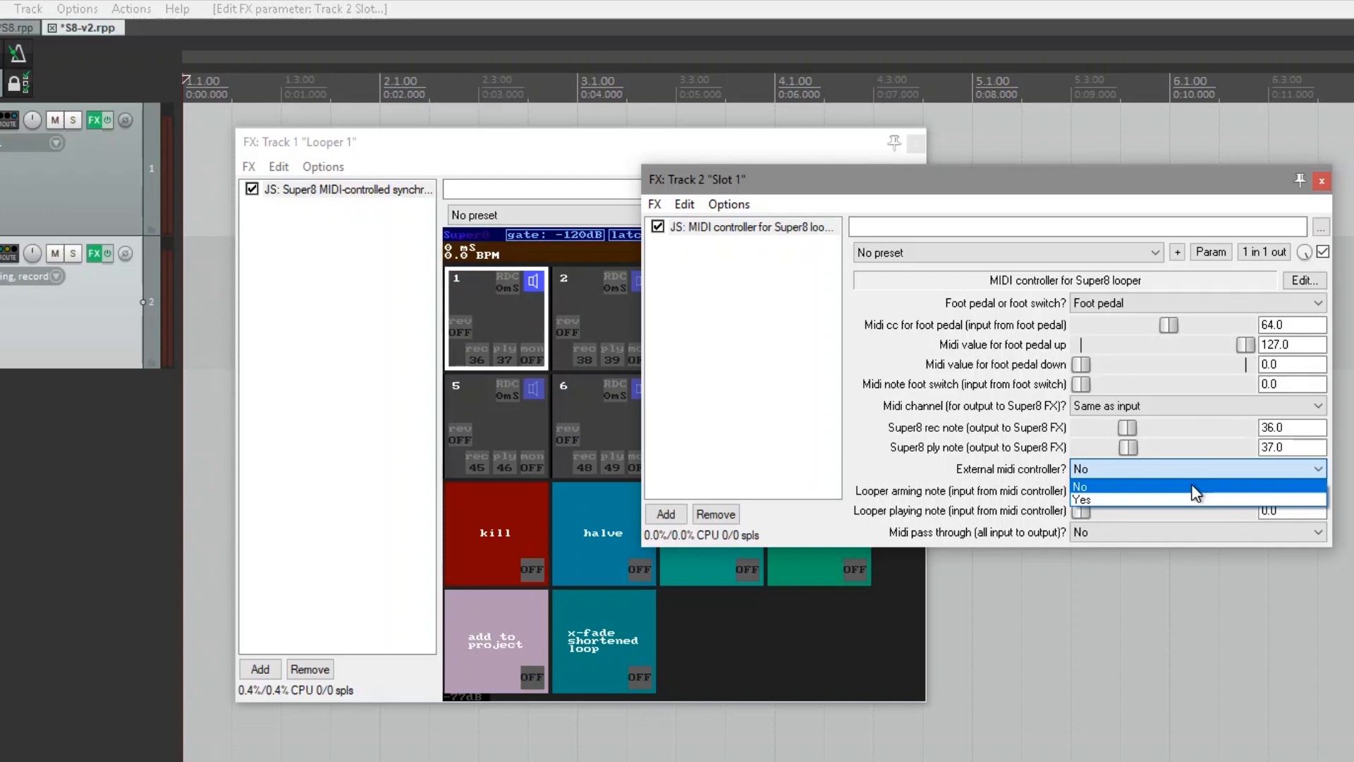
click(1192, 488)
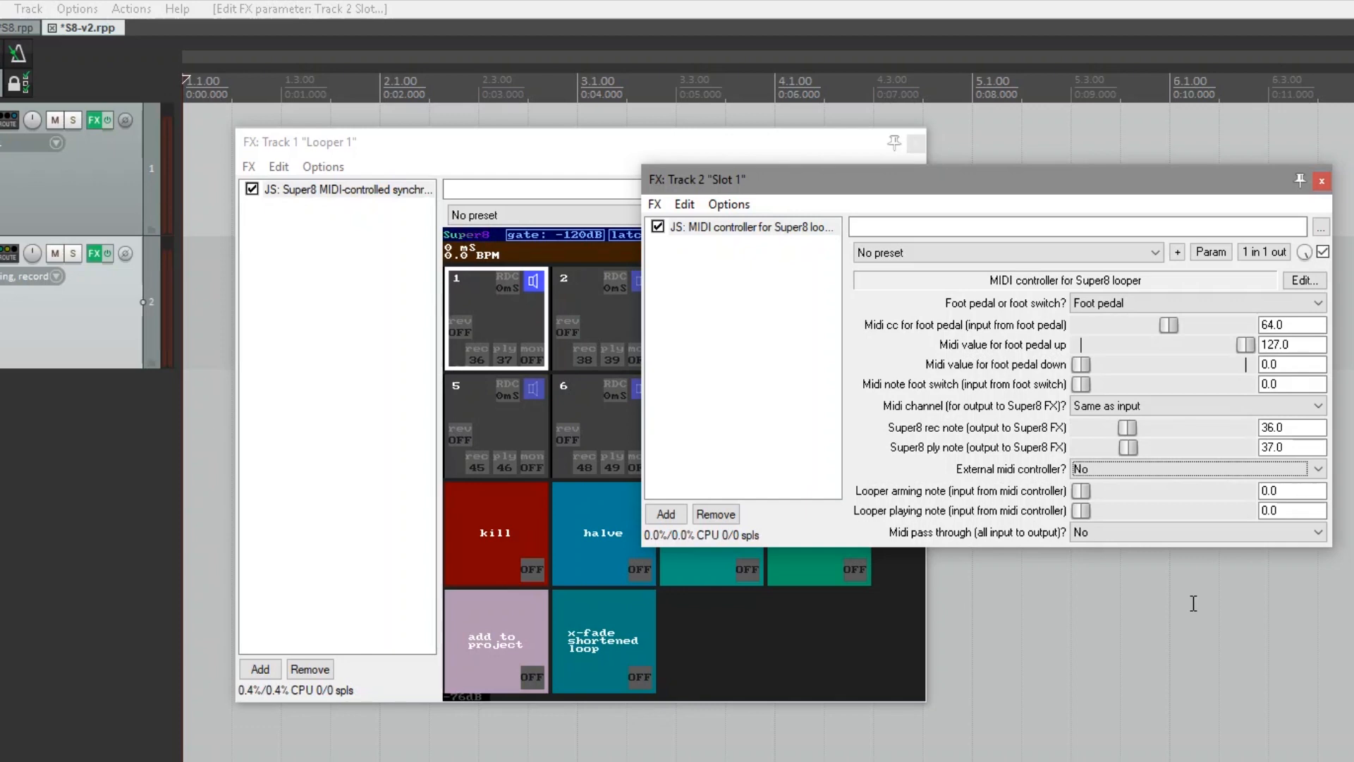
click(1322, 182)
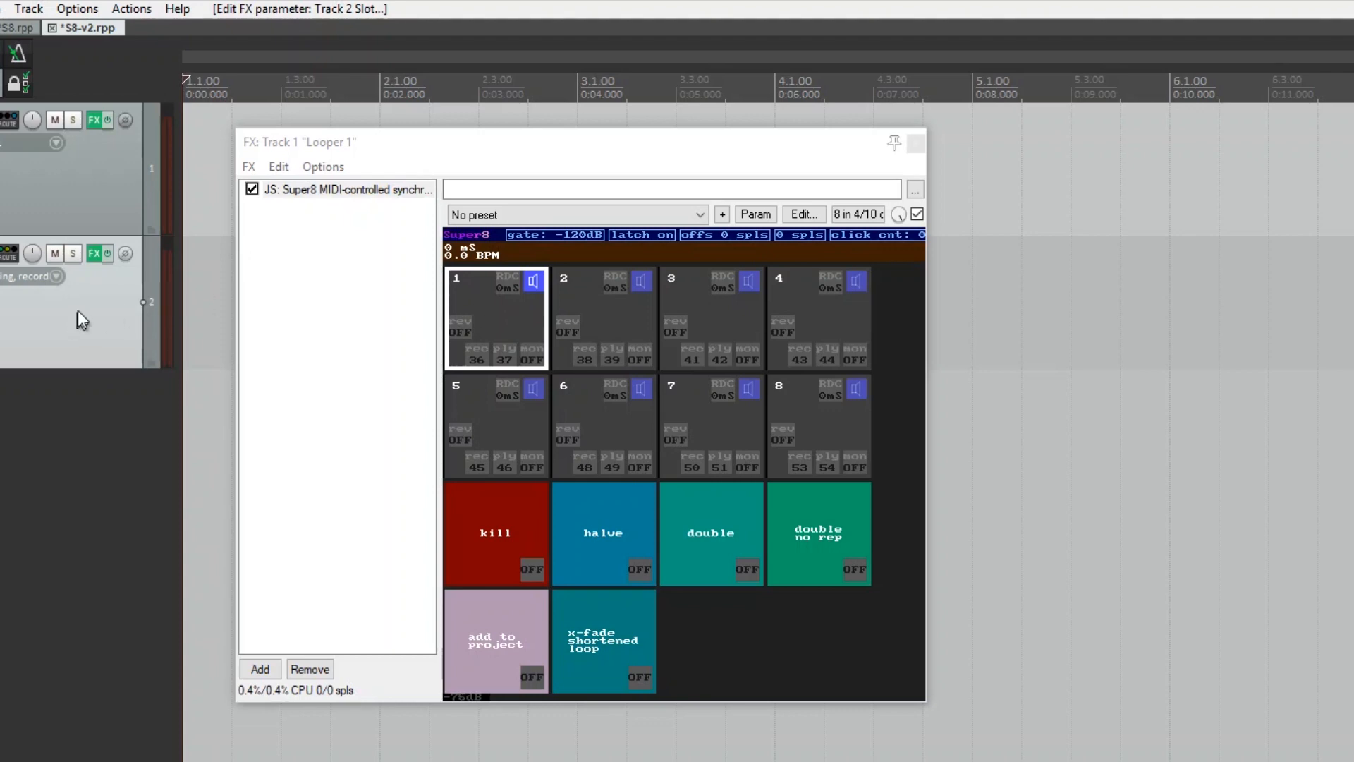
click(93, 253)
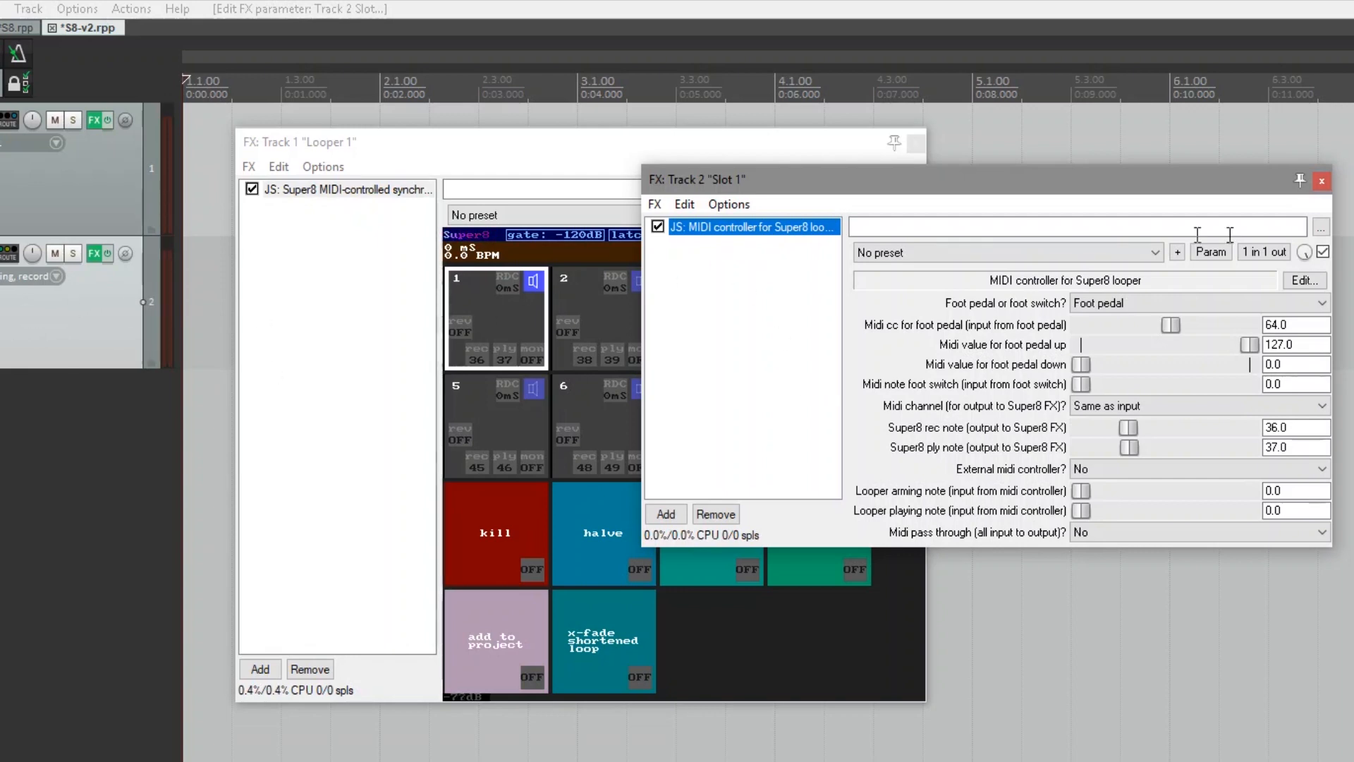
click(1322, 182)
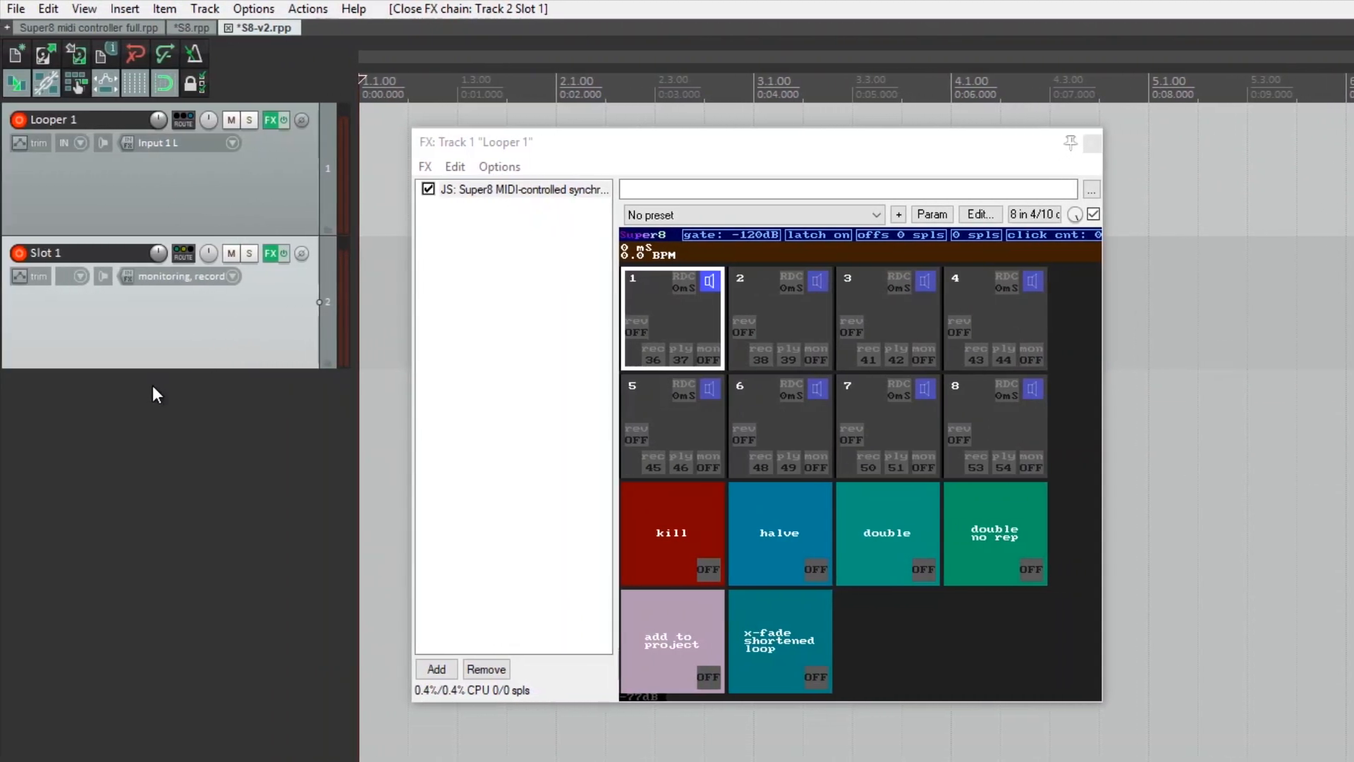
Step: Add a third track and name it "Midi router"
double_click(130, 393)
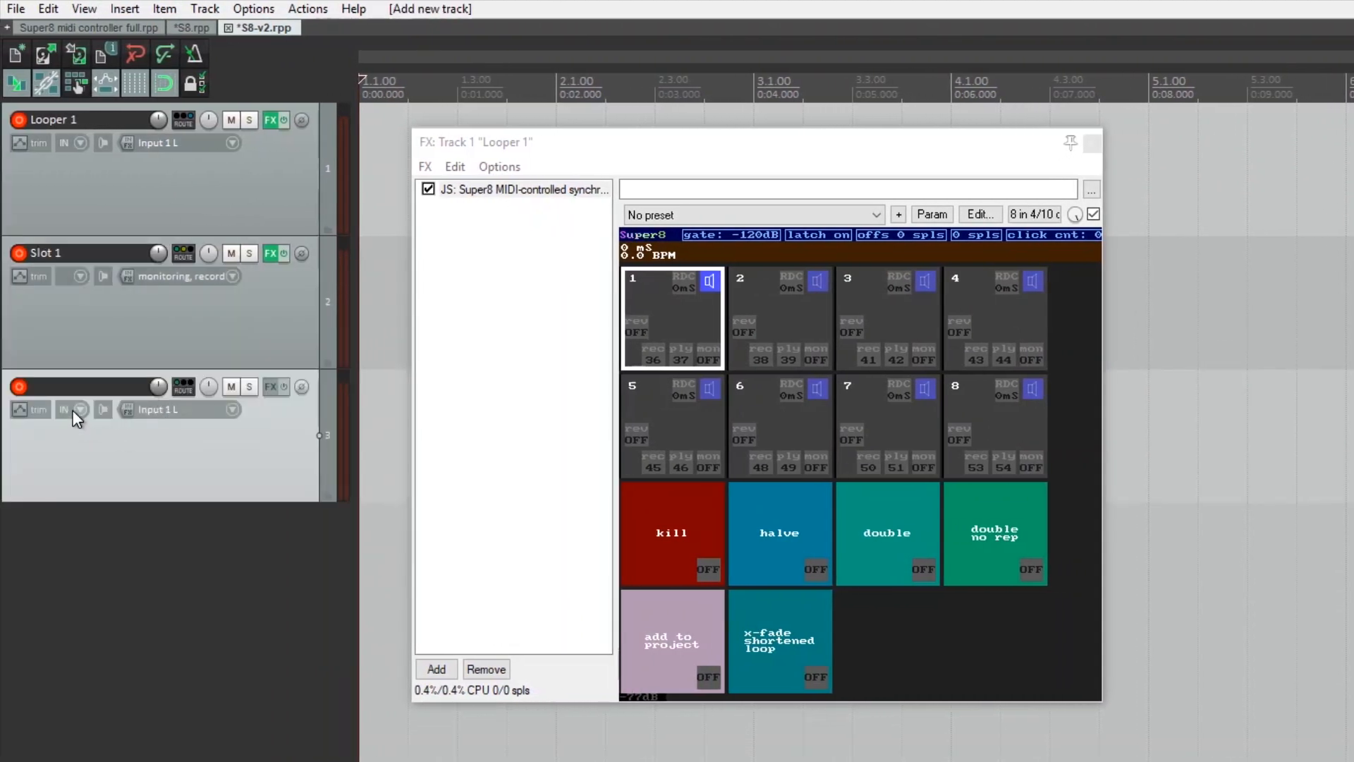
double_click(82, 388)
text(MI)
text(di r)
text(outer)
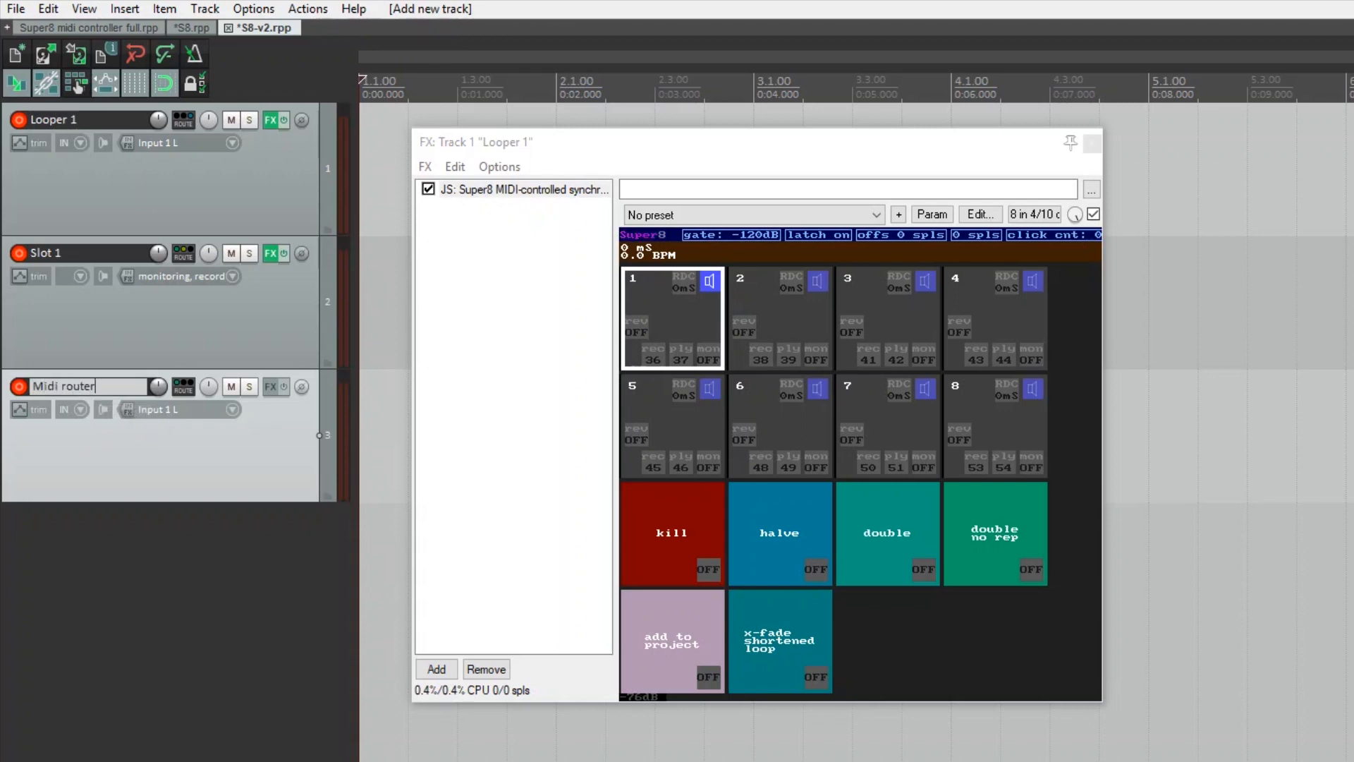
key(Return)
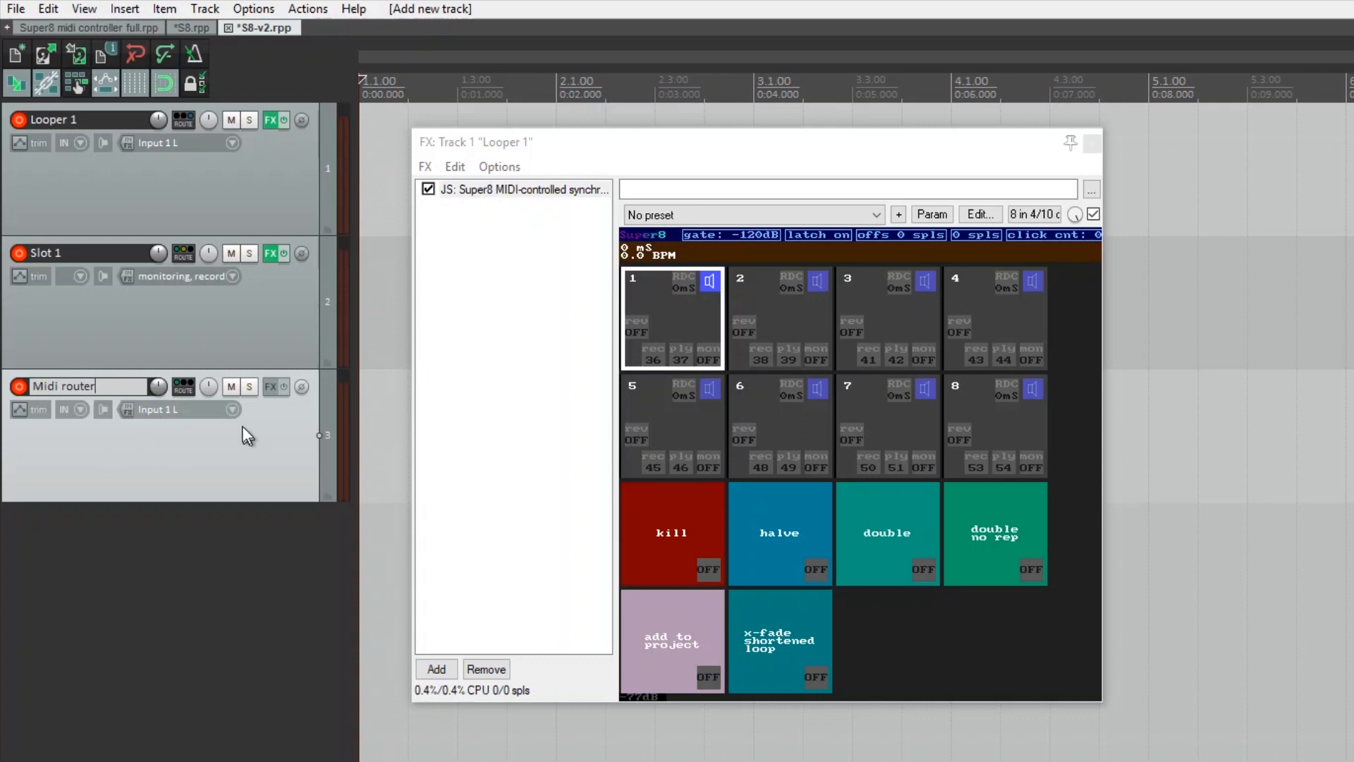
Step: Set the Midi router track's recording input to all channels of all MIDI inputs
click(233, 409)
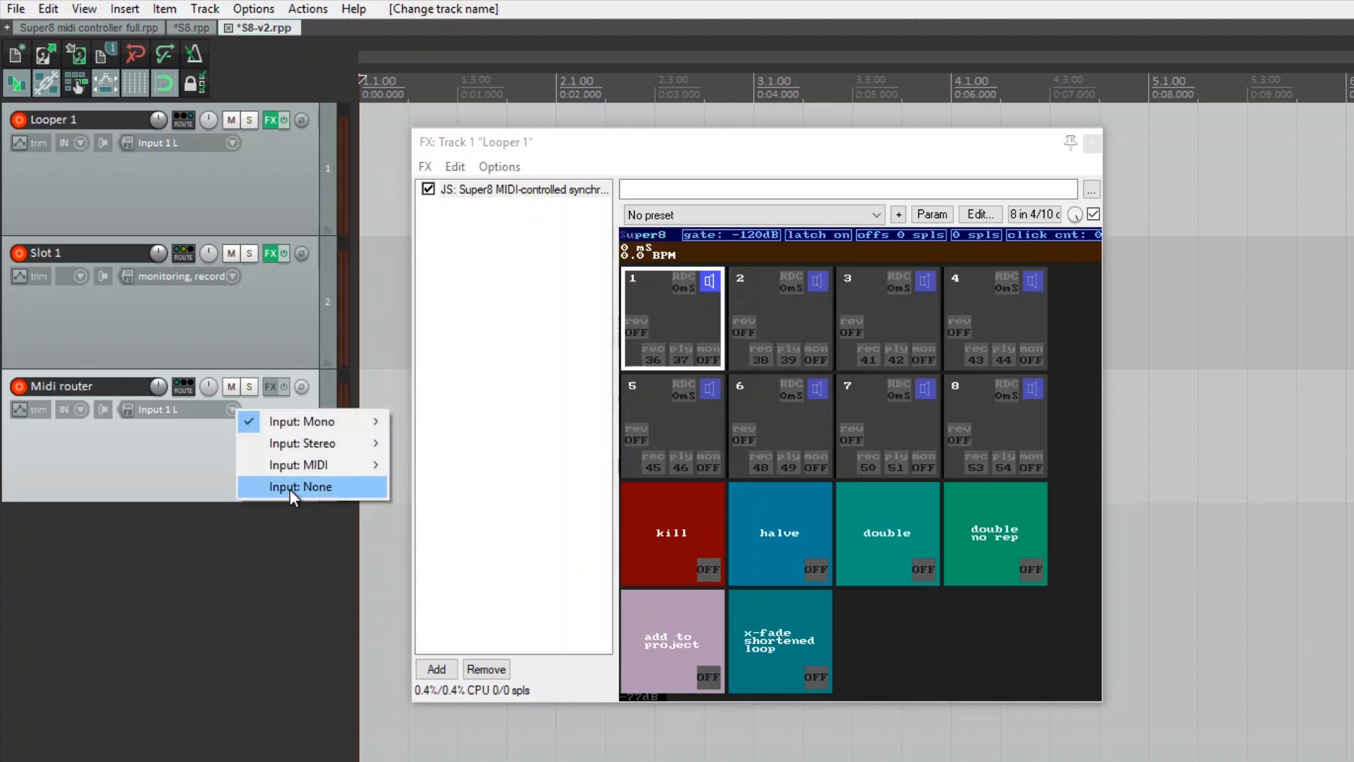
mouse_move(295, 467)
mouse_move(463, 528)
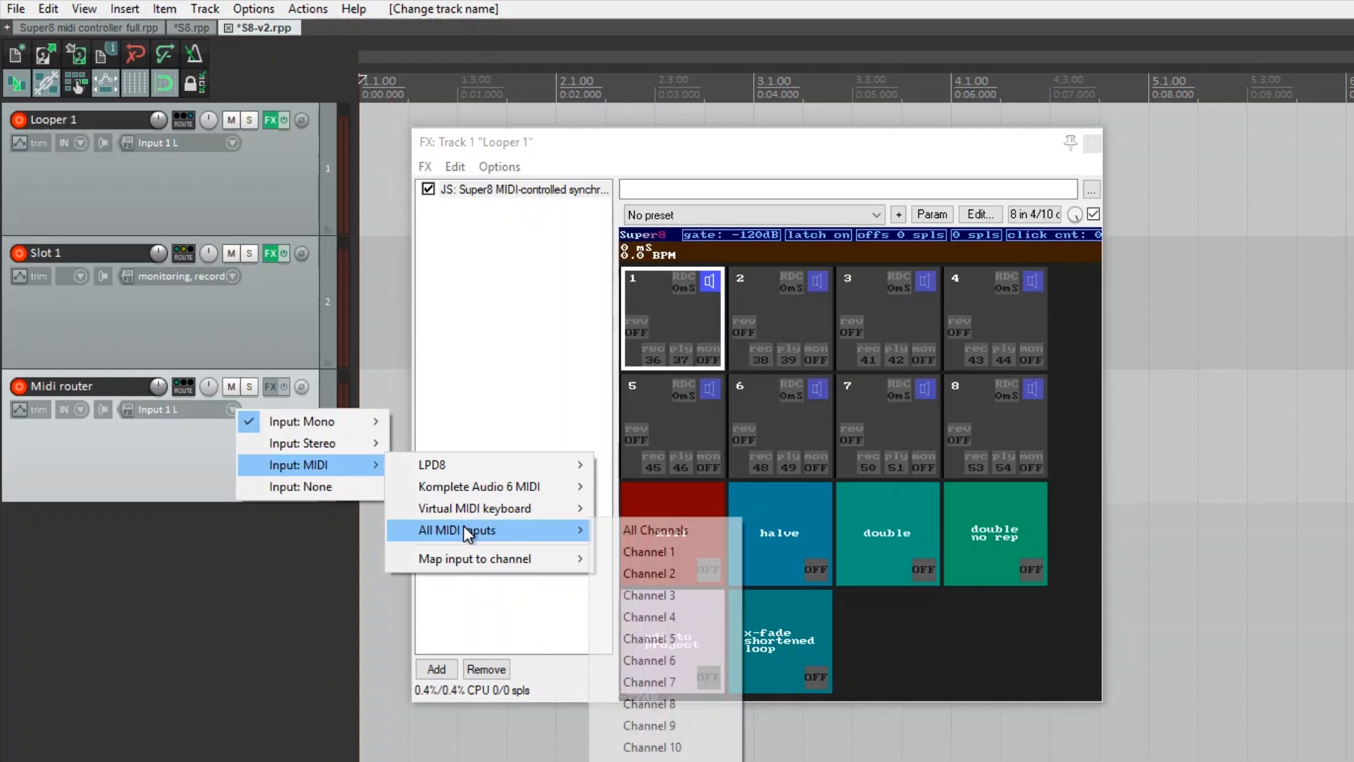
click(628, 530)
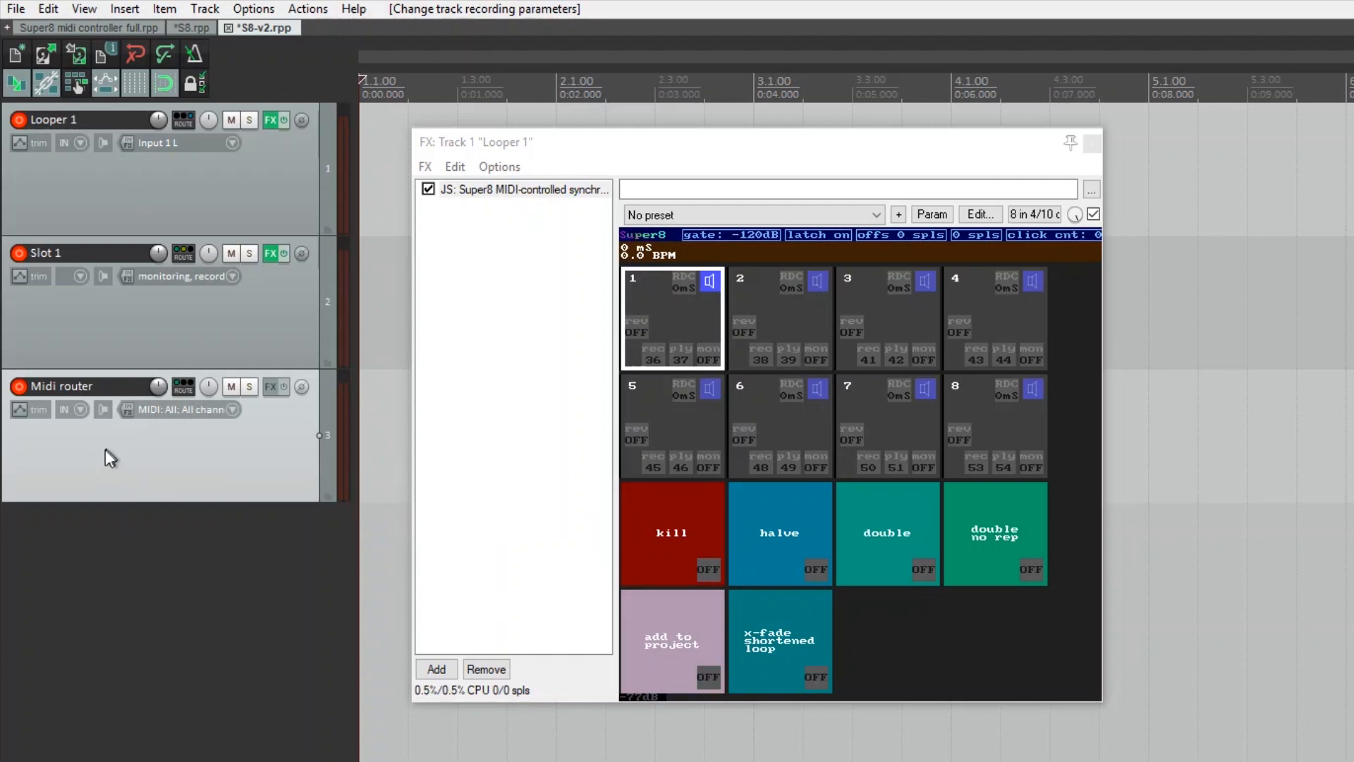
Step: Create a MIDI-only send from the Midi router track to Slot 1, with audio set to None
drag(185, 391, 172, 318)
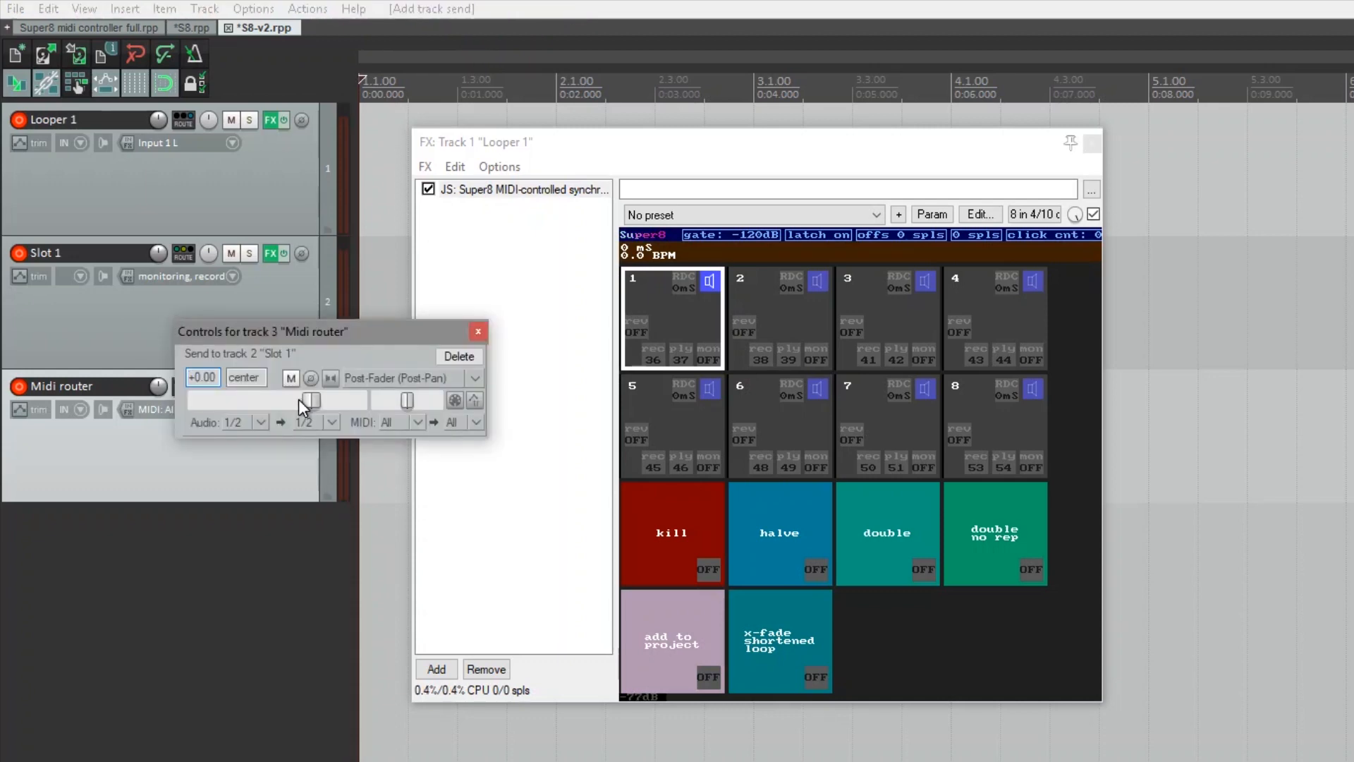
click(256, 421)
click(272, 442)
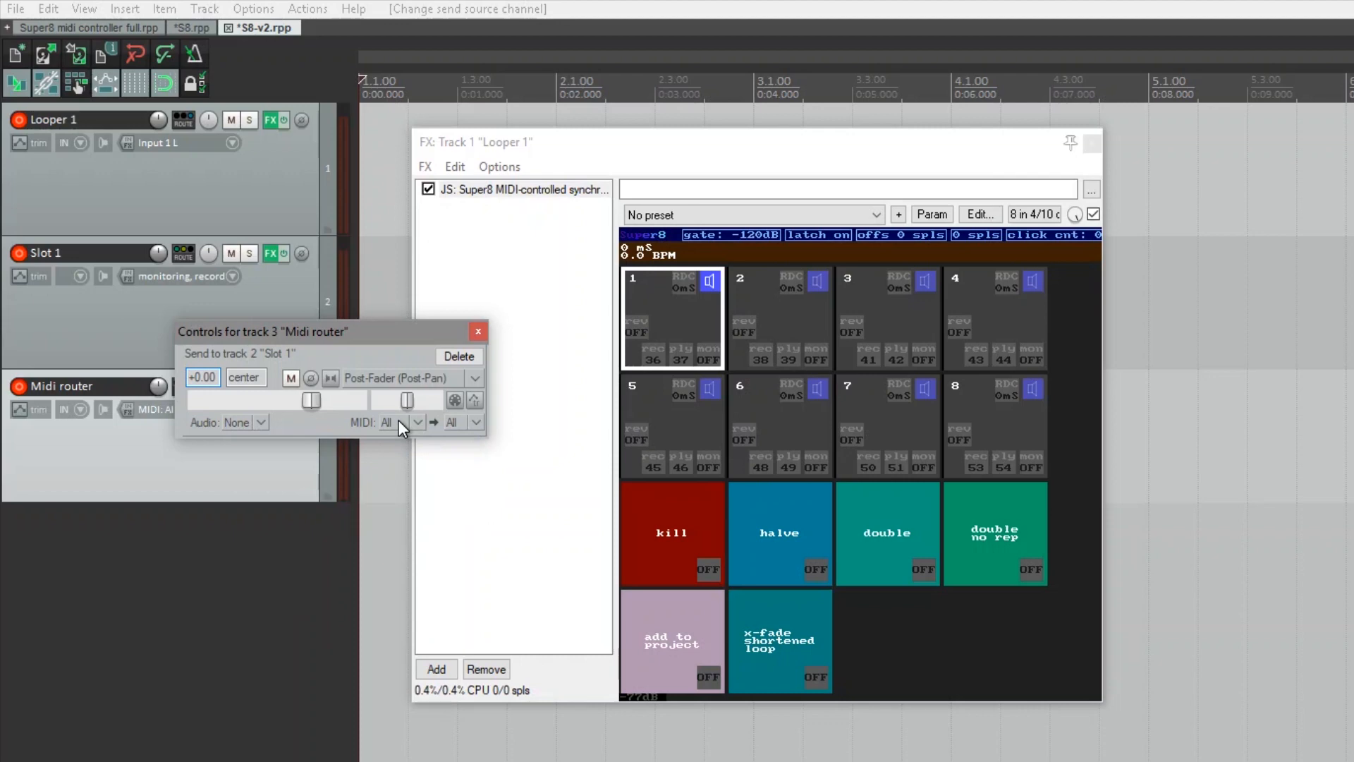
click(479, 331)
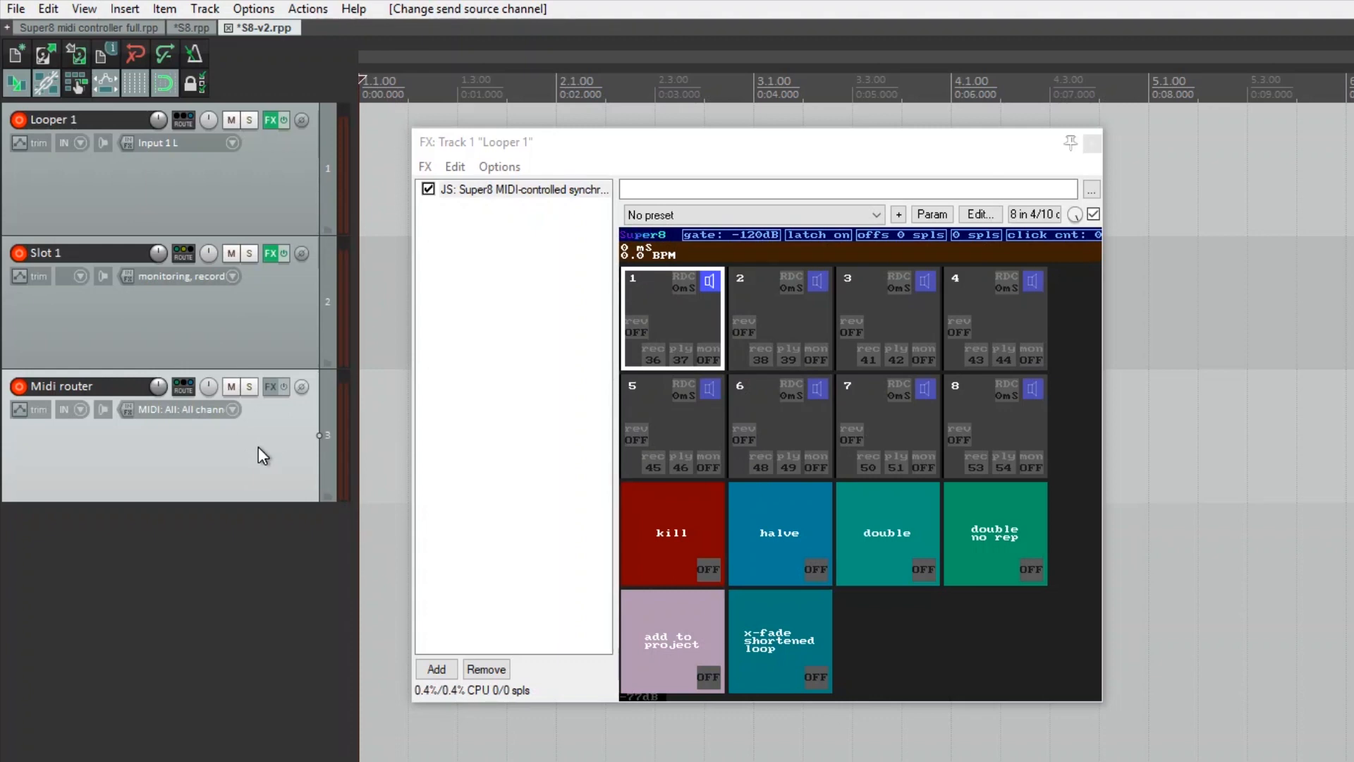
Step: Create a MIDI-only send from the Slot 1 track to Looper 1, with audio set to None
click(270, 252)
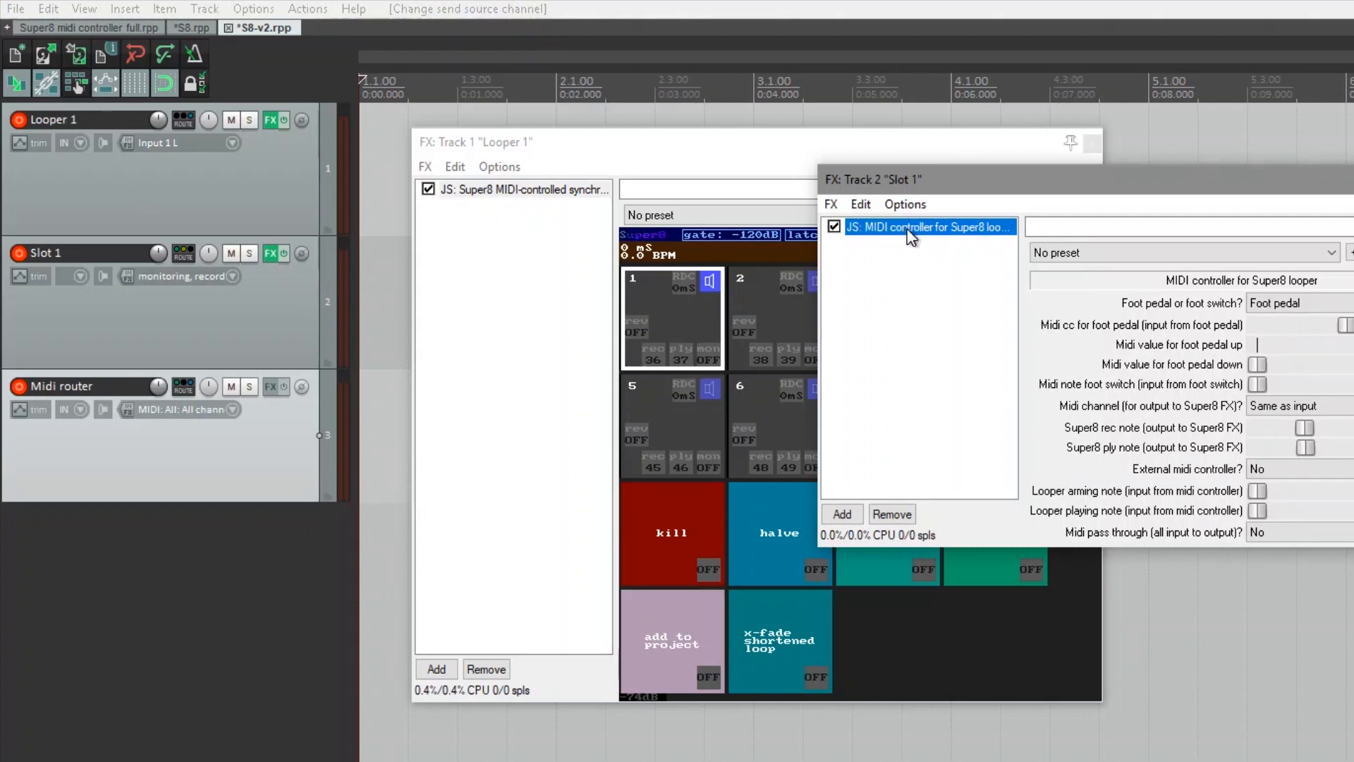
key(Escape)
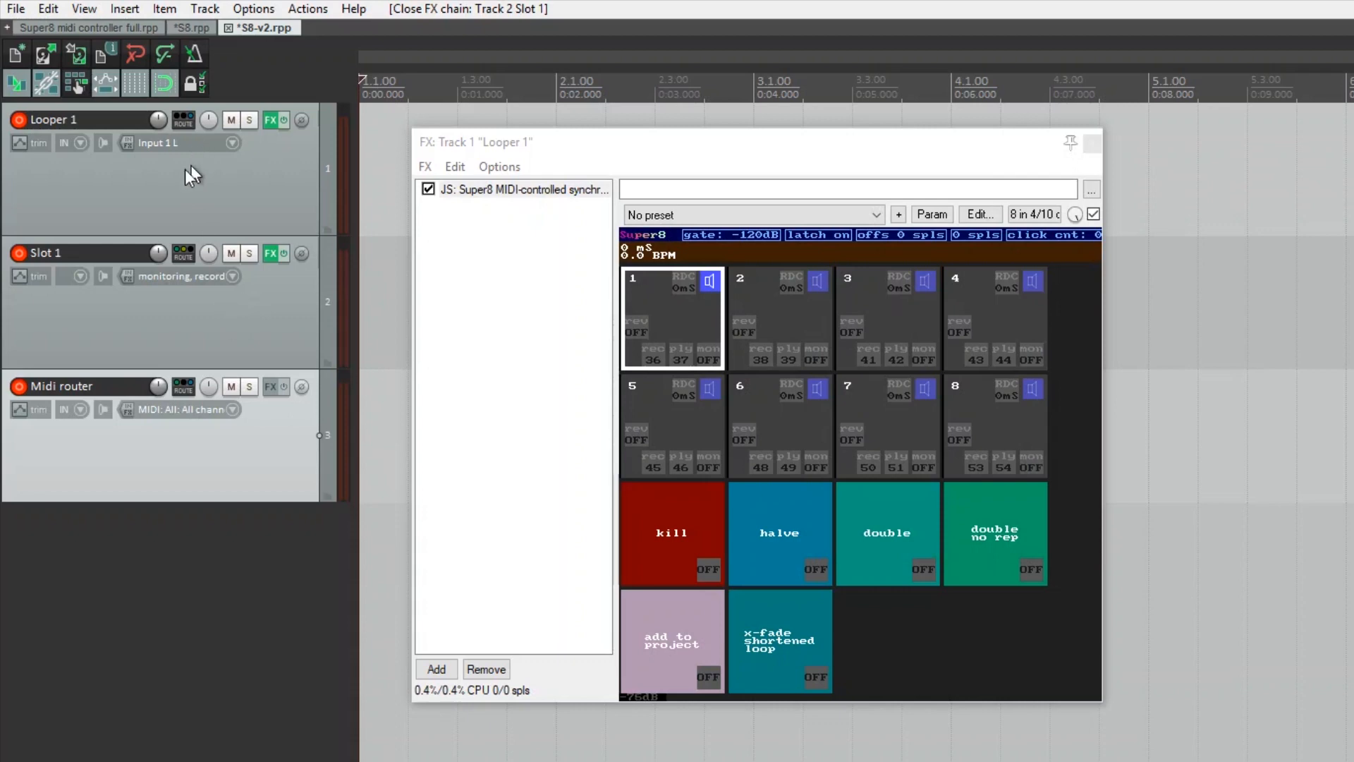
mouse_move(183, 254)
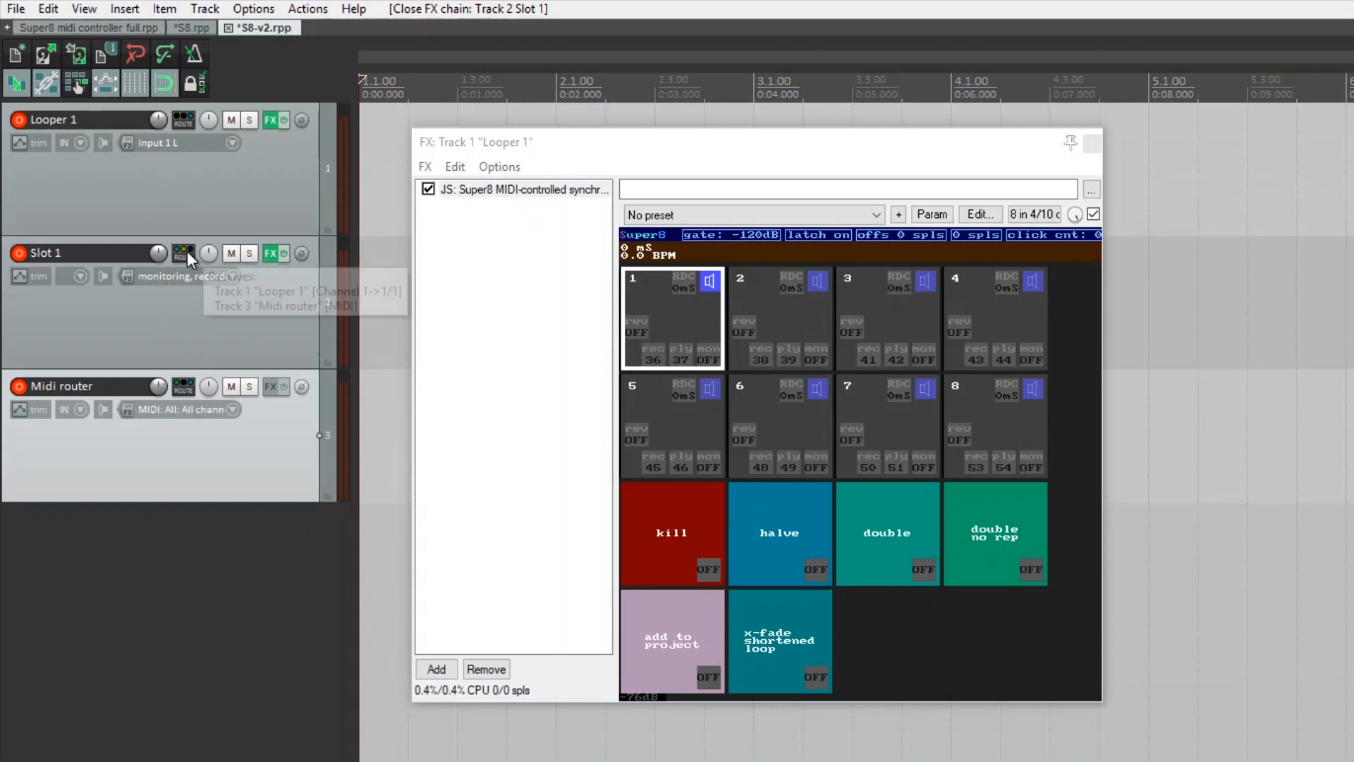
drag(182, 254, 196, 184)
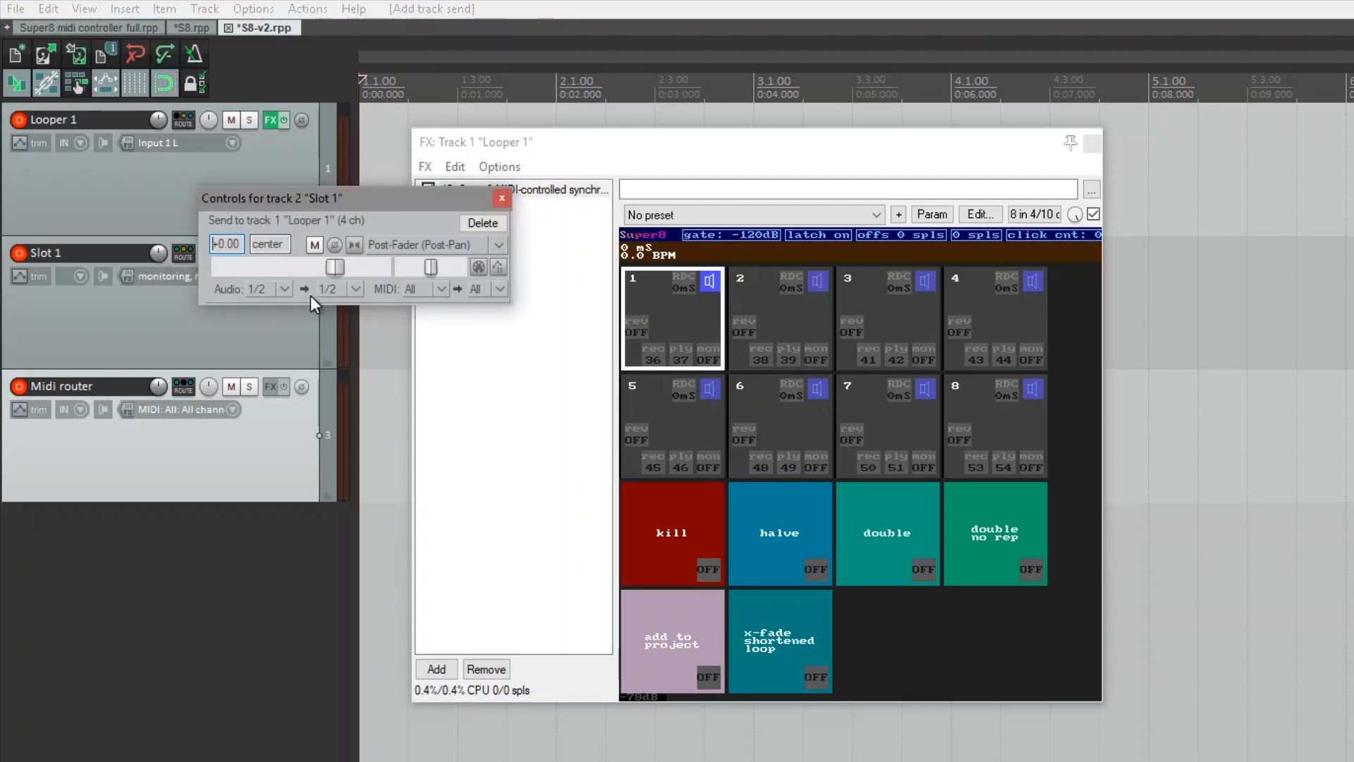
click(283, 286)
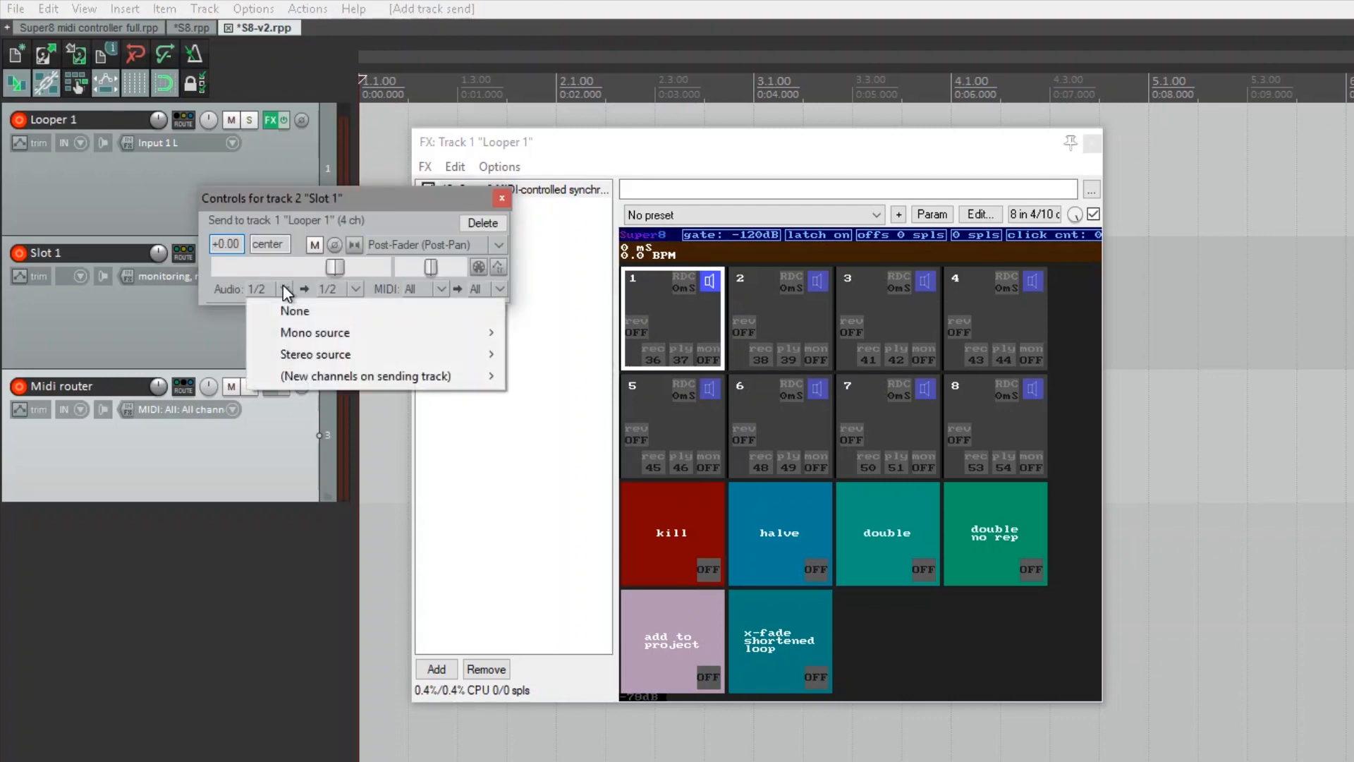
click(281, 311)
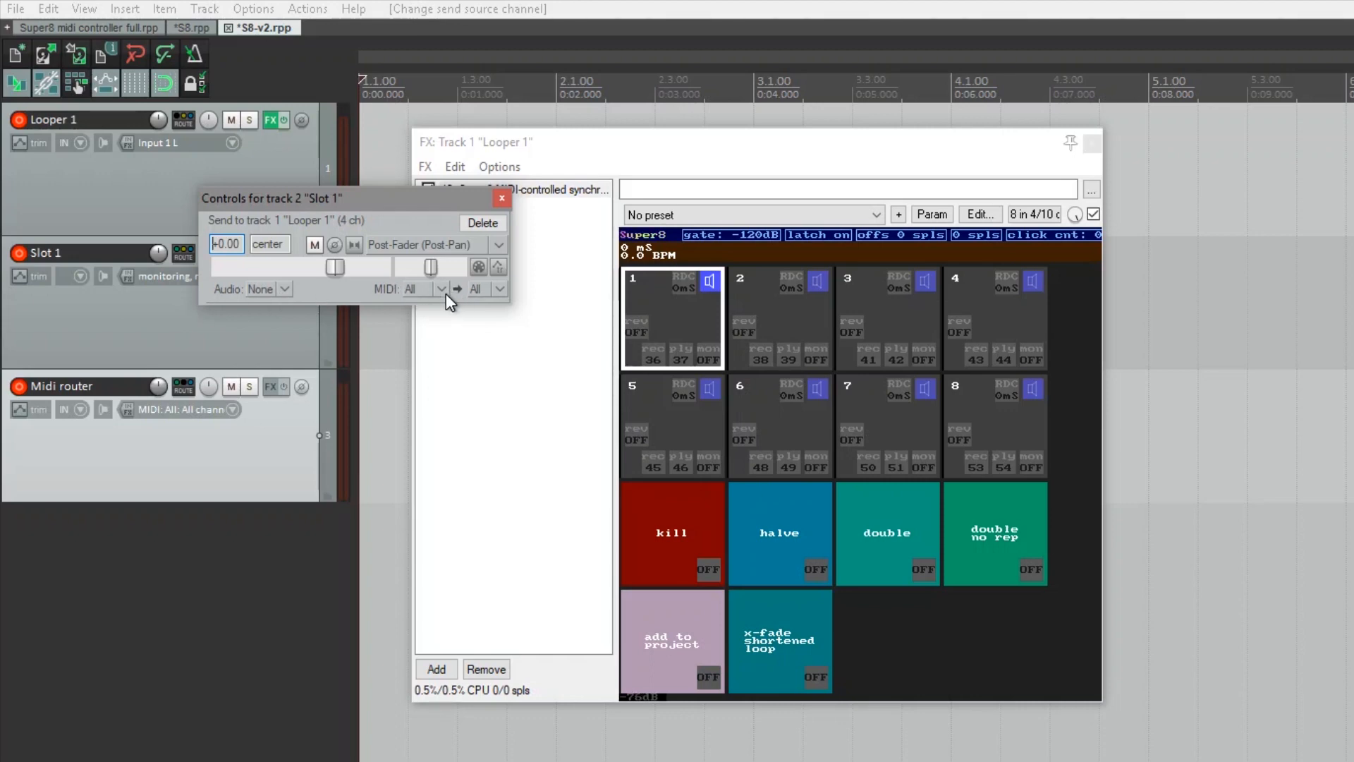
click(498, 197)
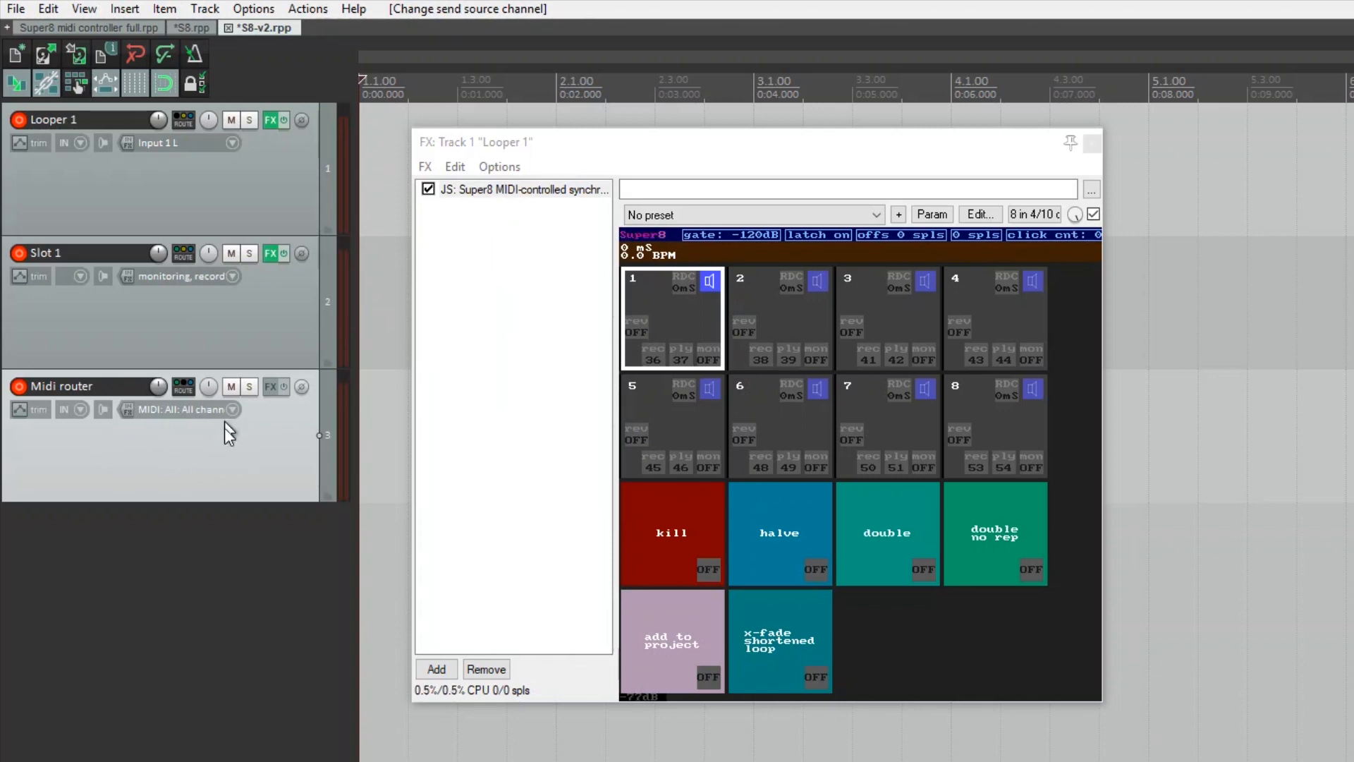
click(254, 308)
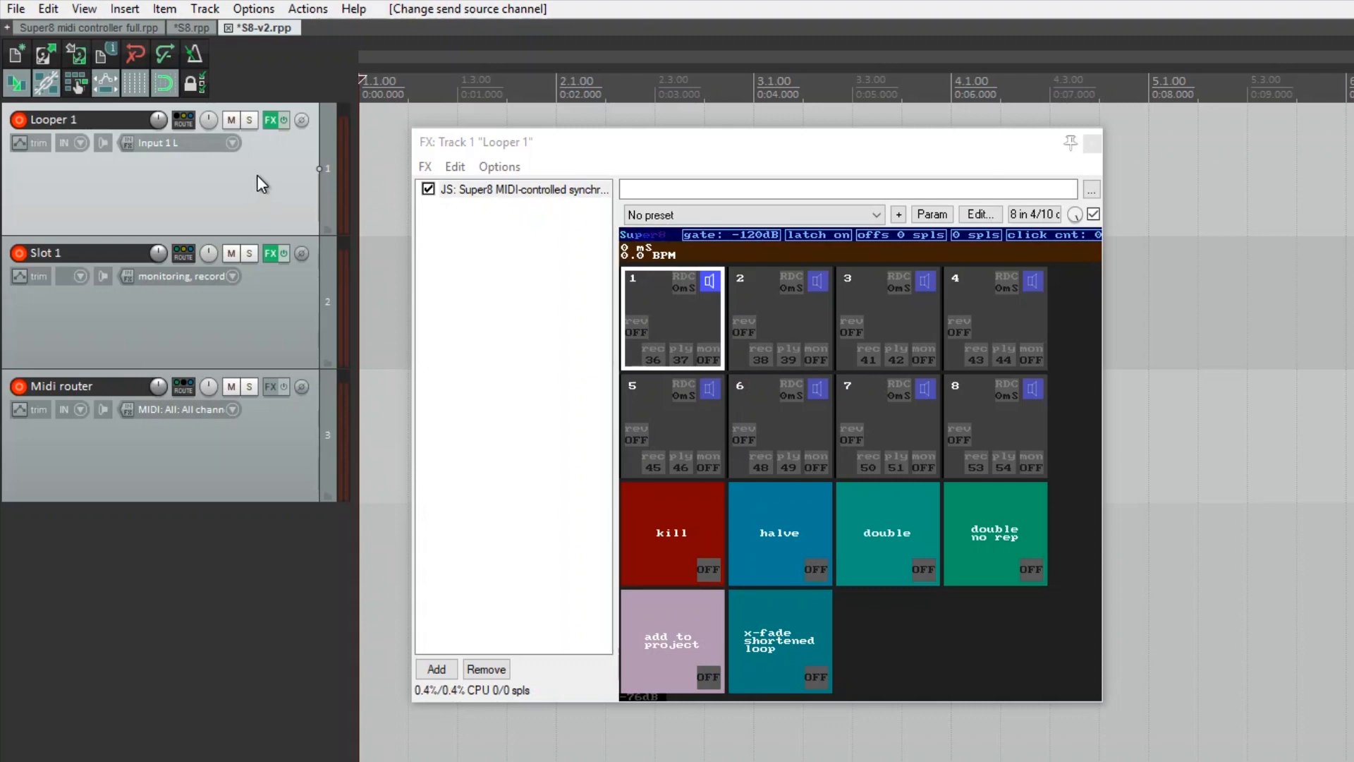
Step: Review the Looper 1 track's routing and allow feedback in routing in the project's advanced settings
click(182, 118)
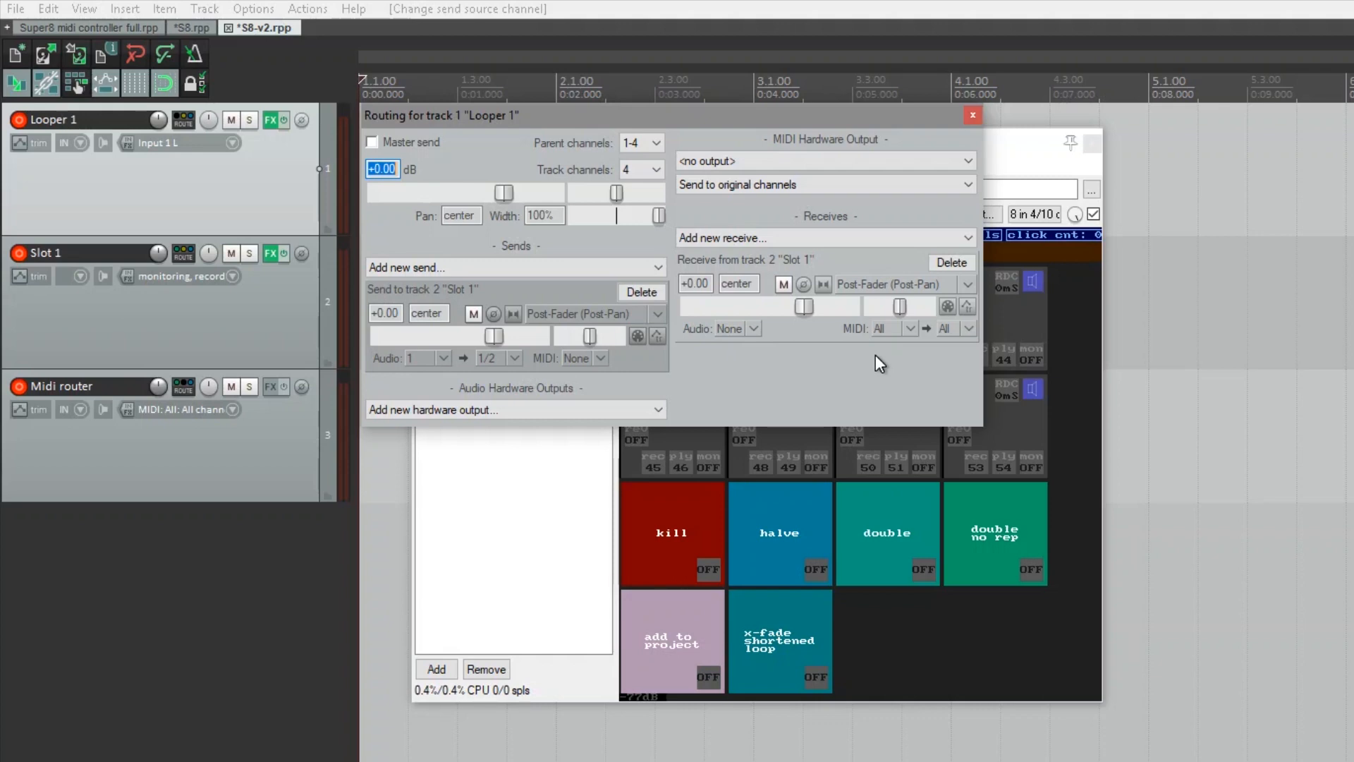
click(974, 115)
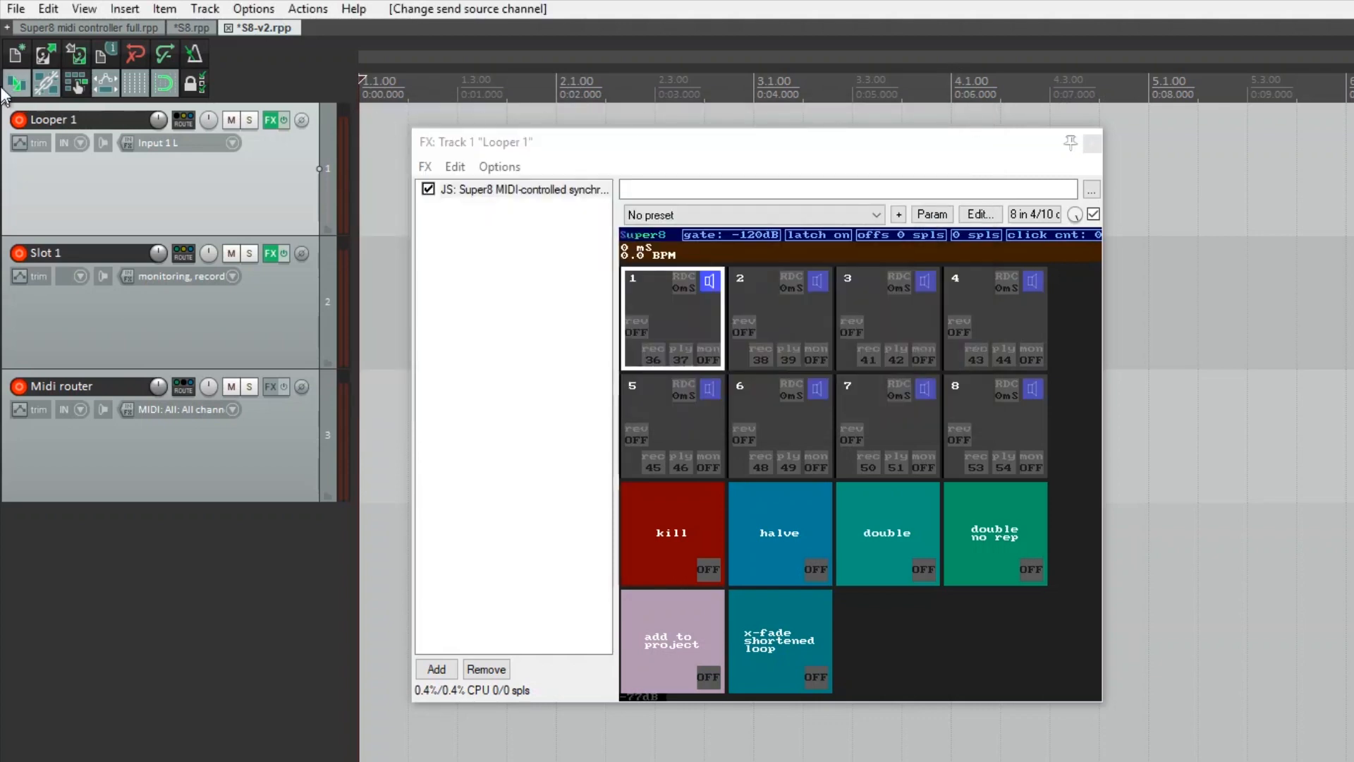
click(17, 14)
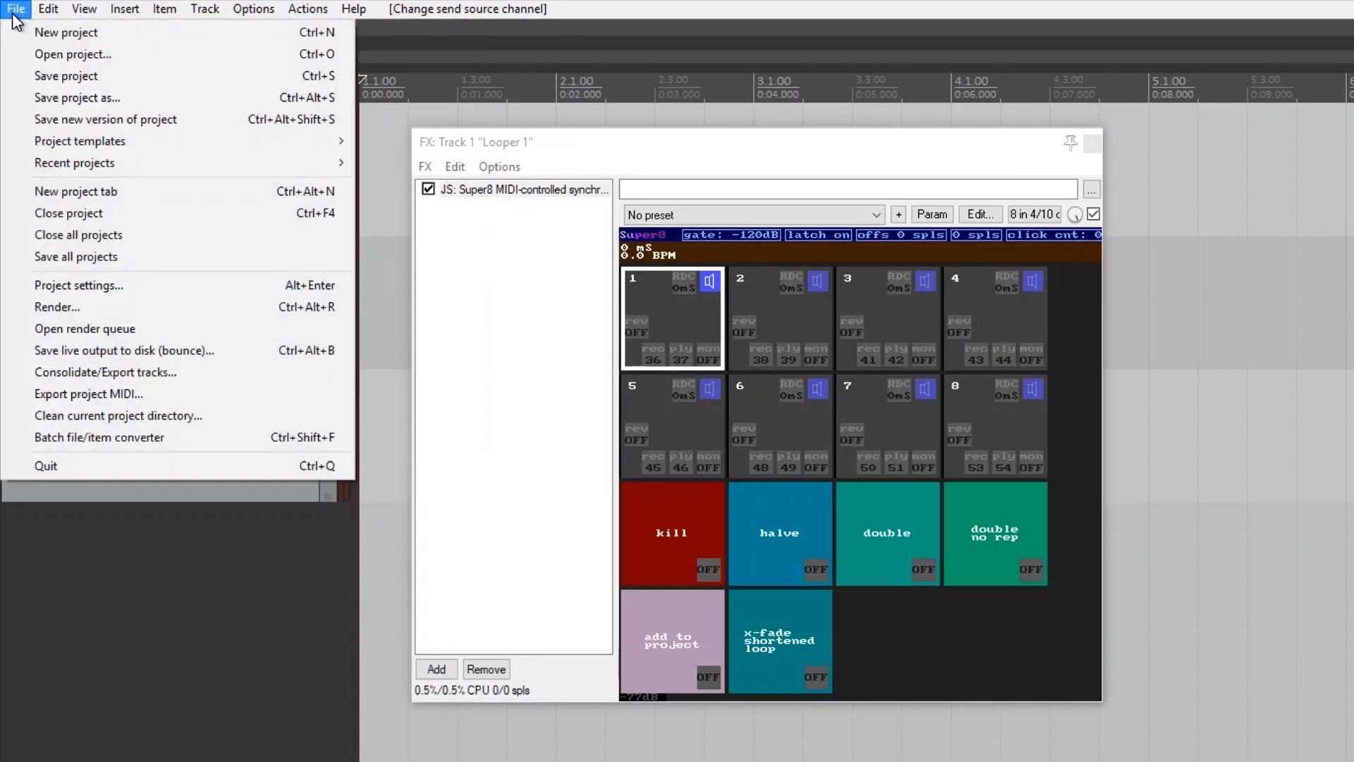
click(129, 283)
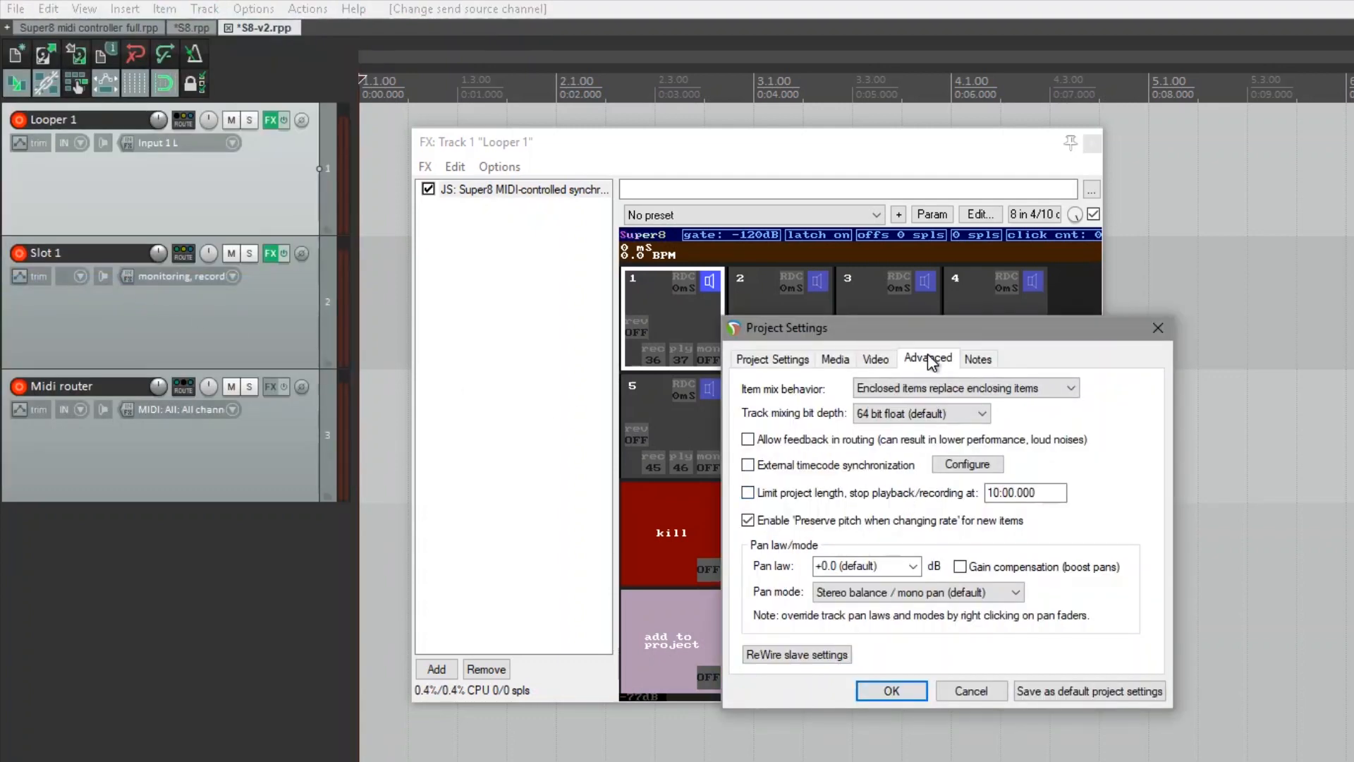
click(750, 440)
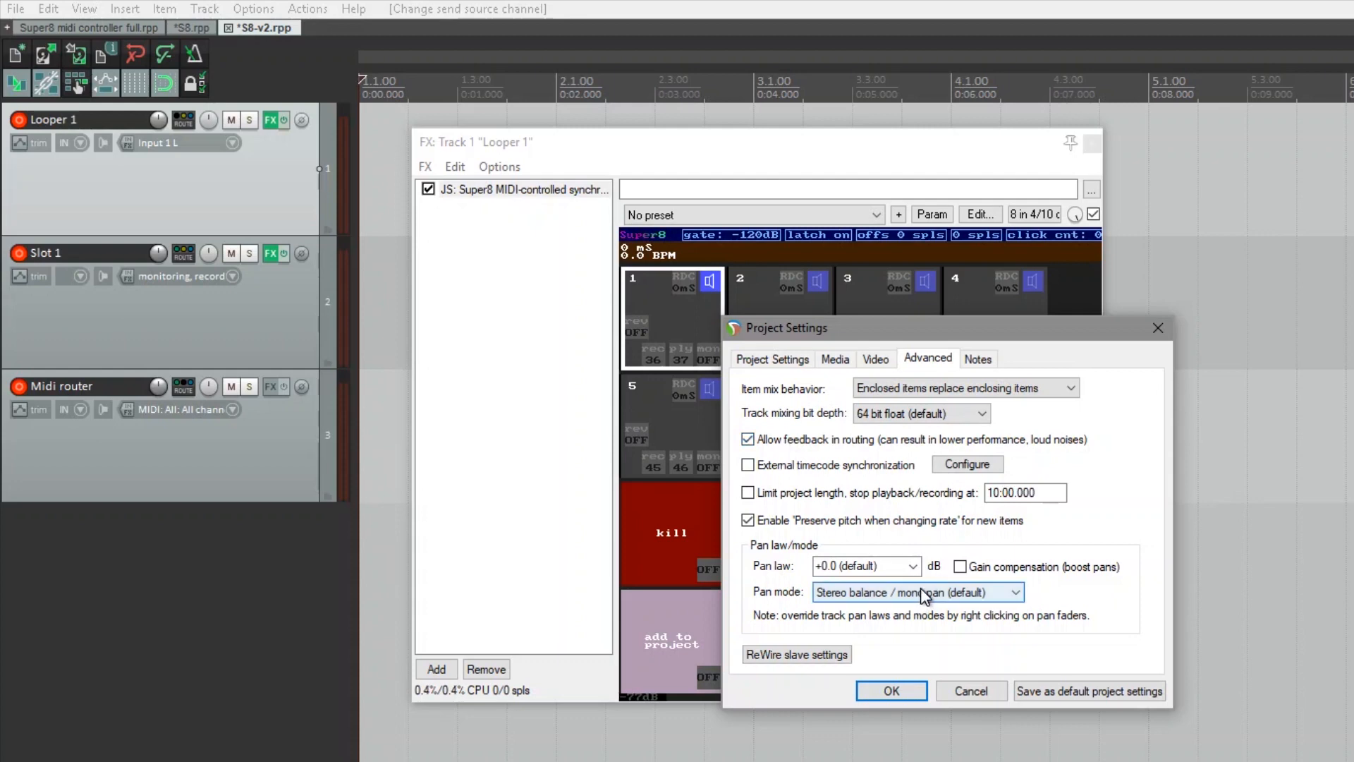
click(892, 690)
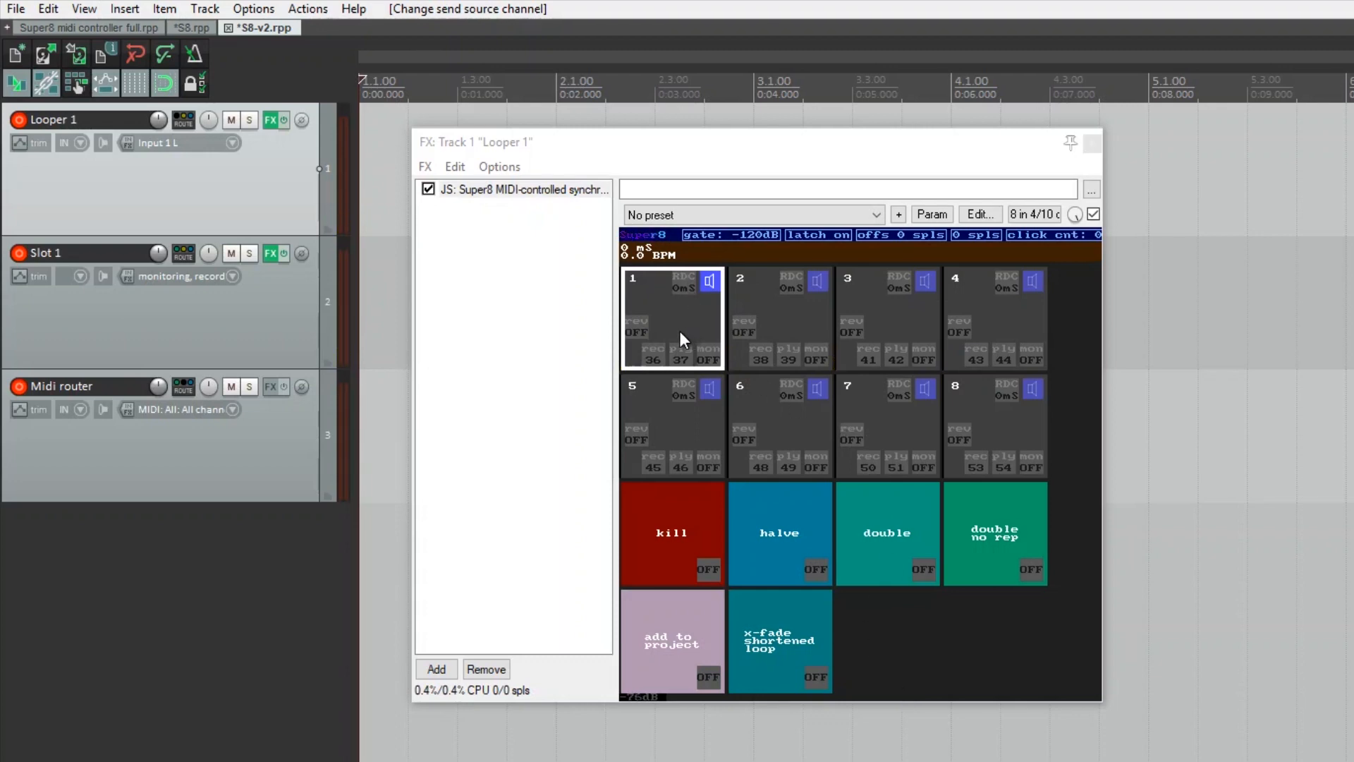
Step: Record and play a test loop in looper slot 1, and clear it with kill
click(653, 357)
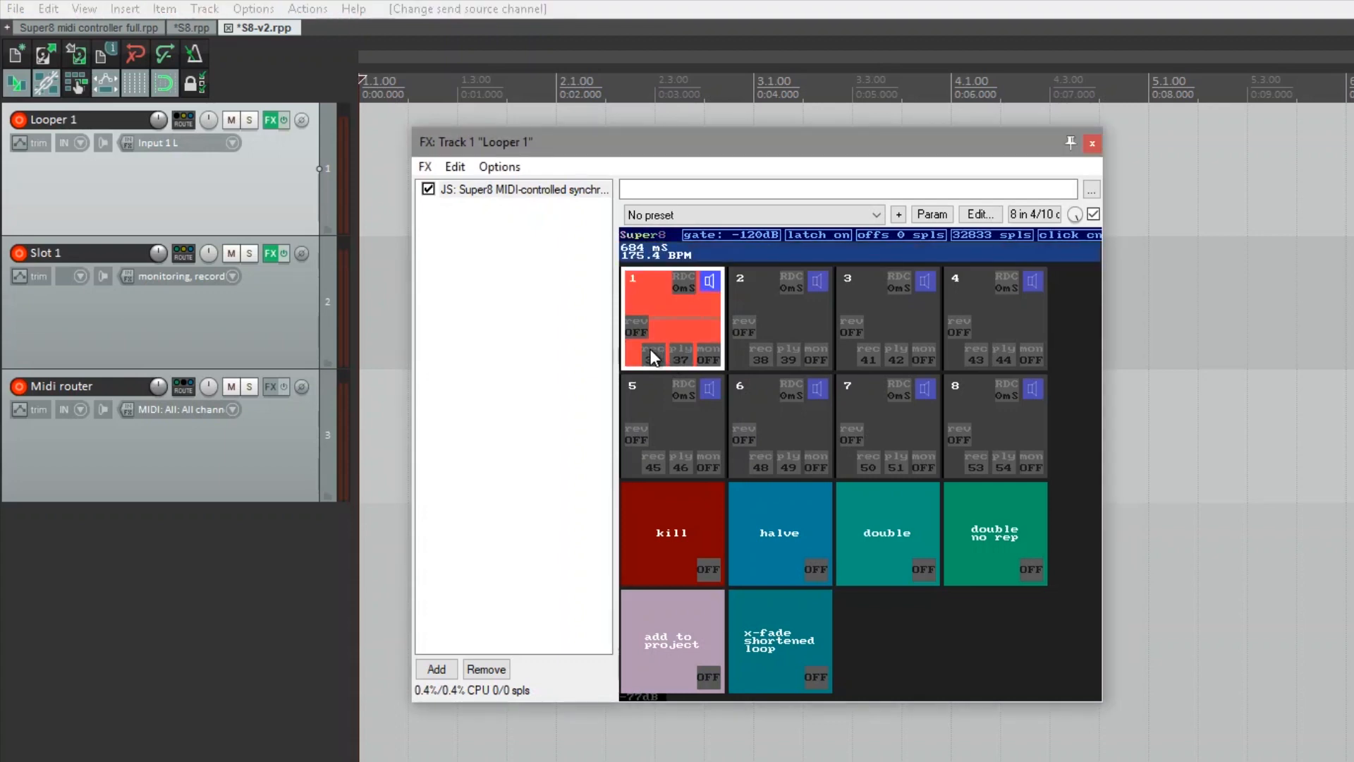
click(676, 355)
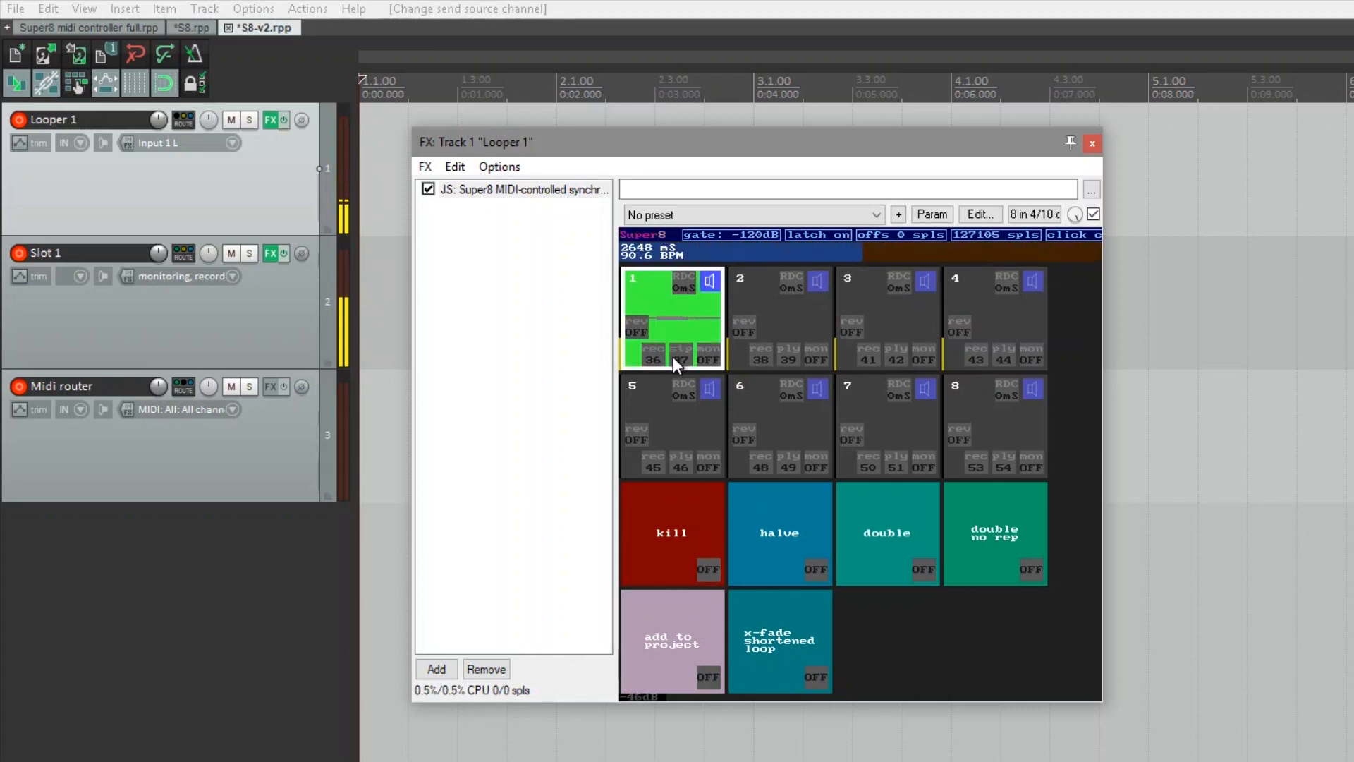
click(683, 349)
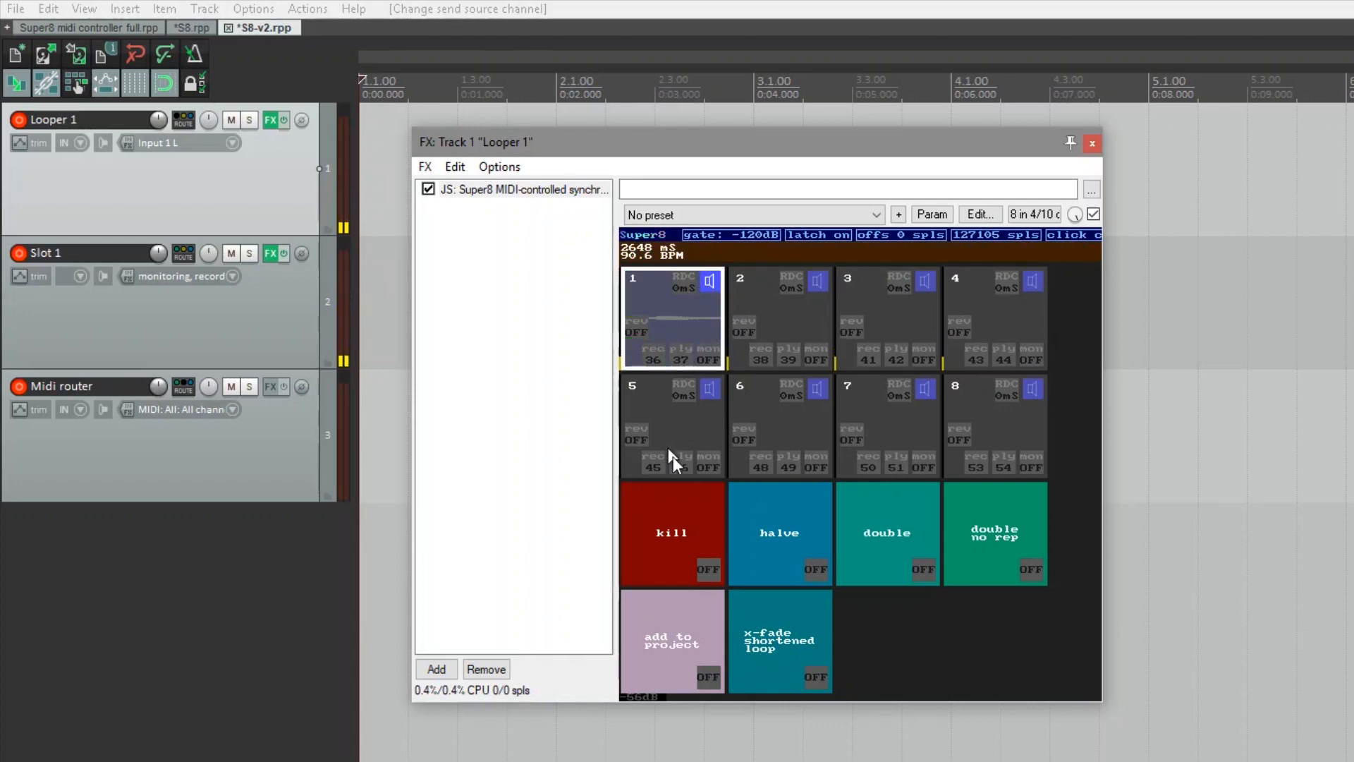
click(665, 520)
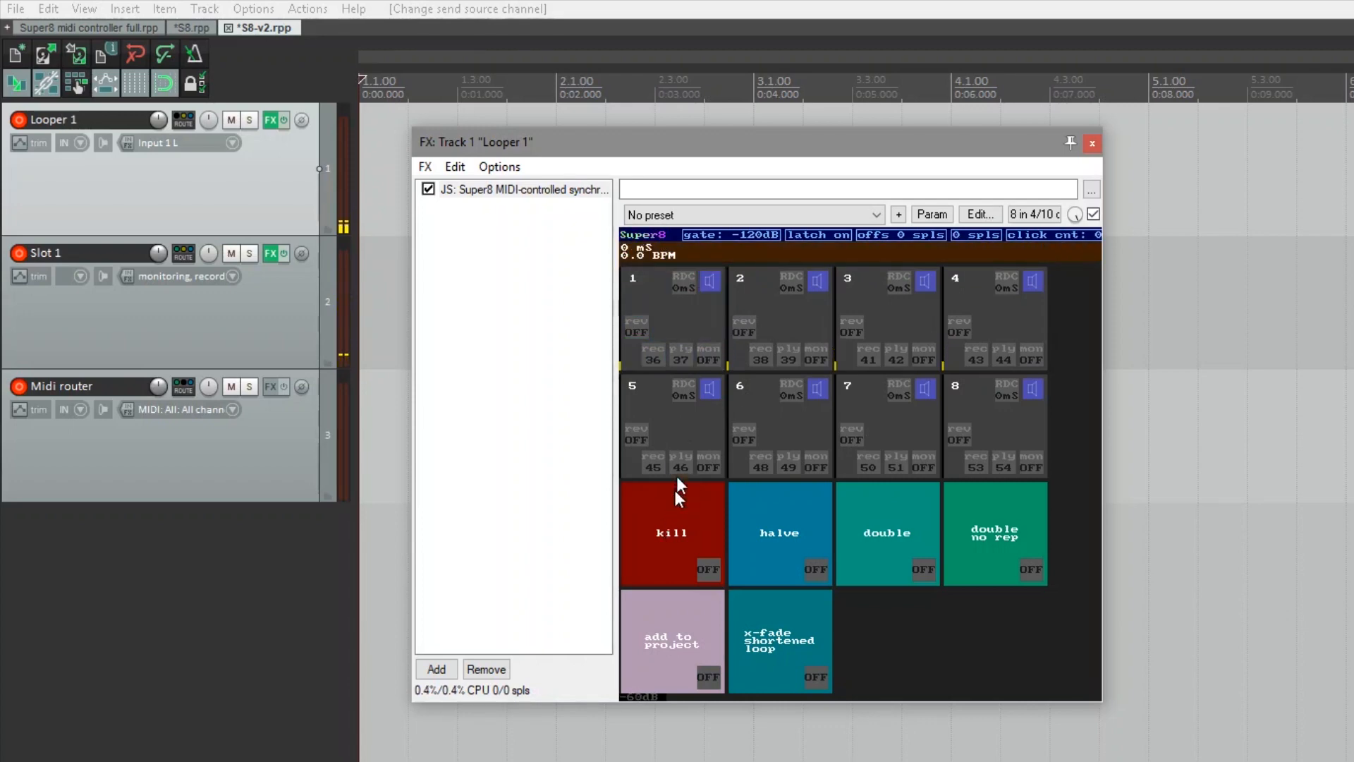
Step: Record a new loop in looper slot 1 and stop its playback
click(688, 306)
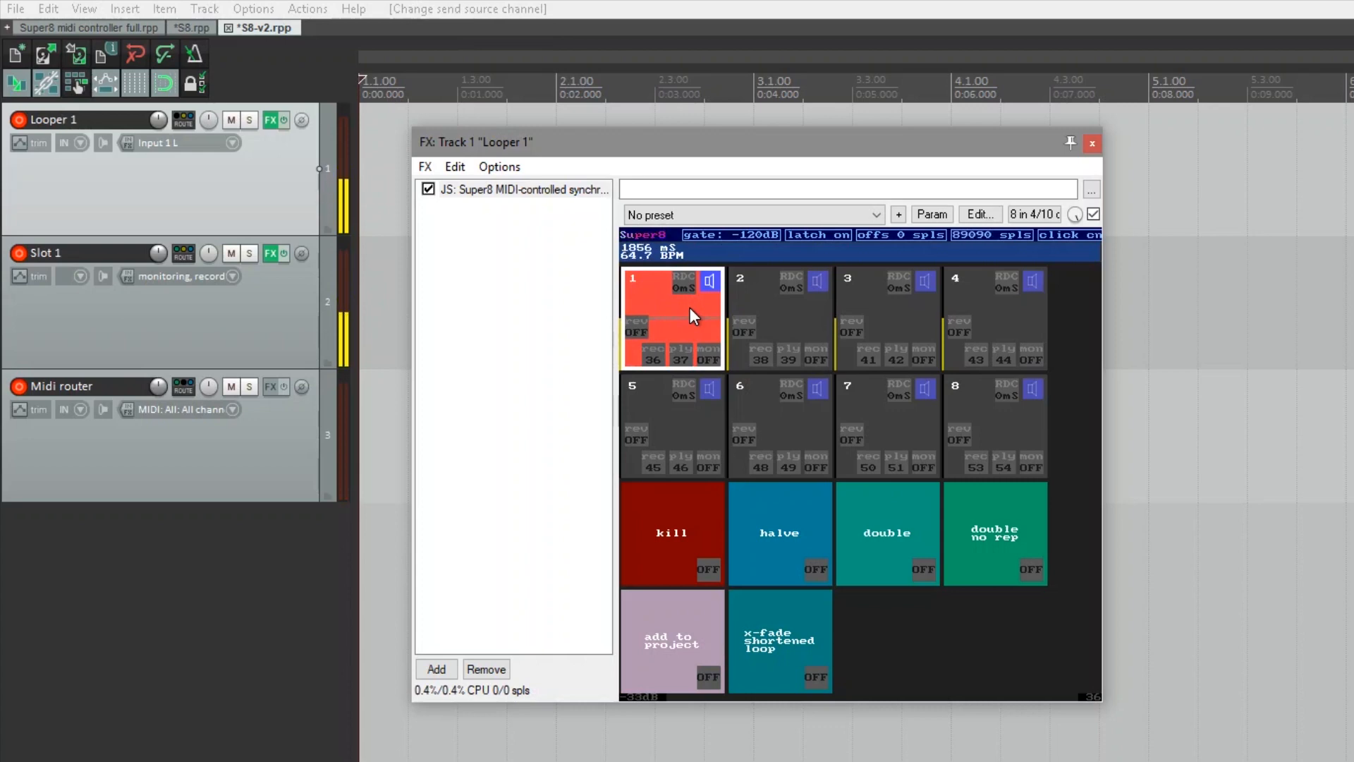
click(689, 307)
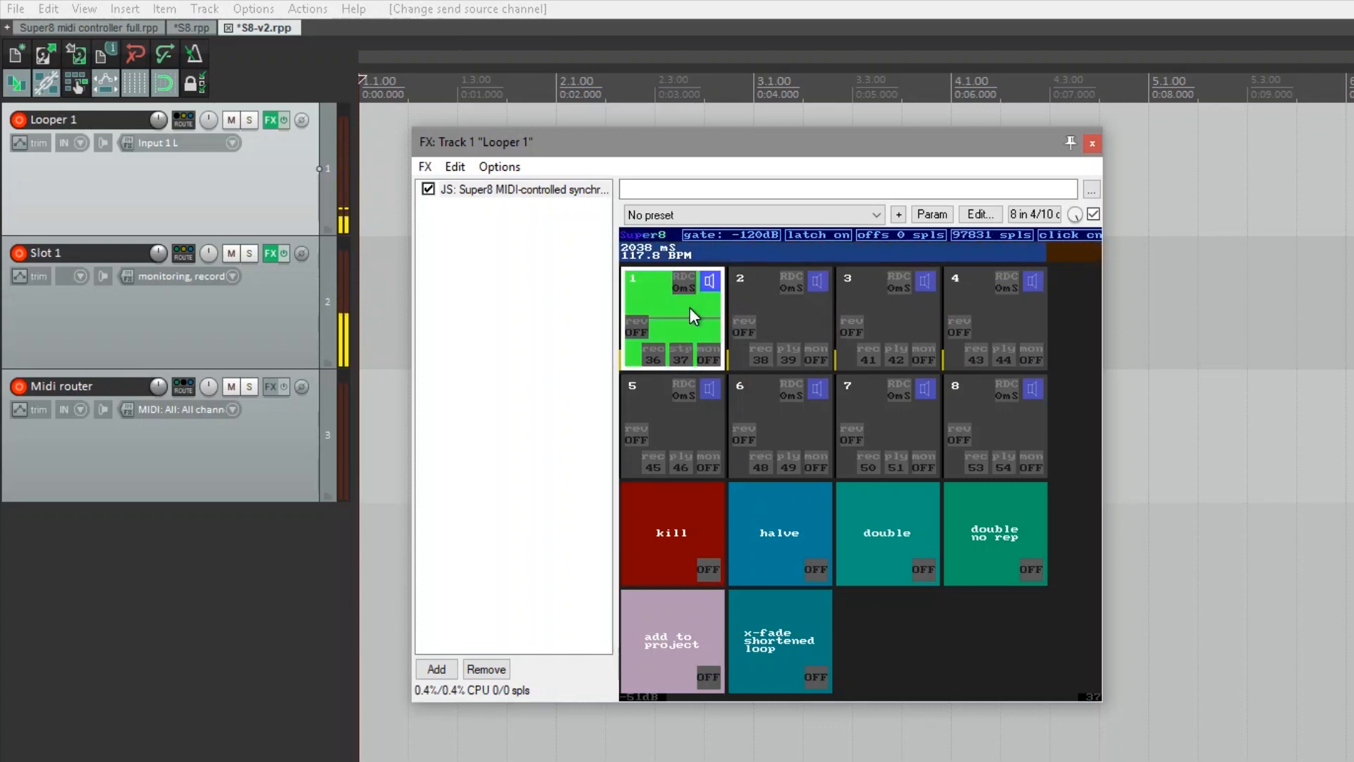
click(679, 352)
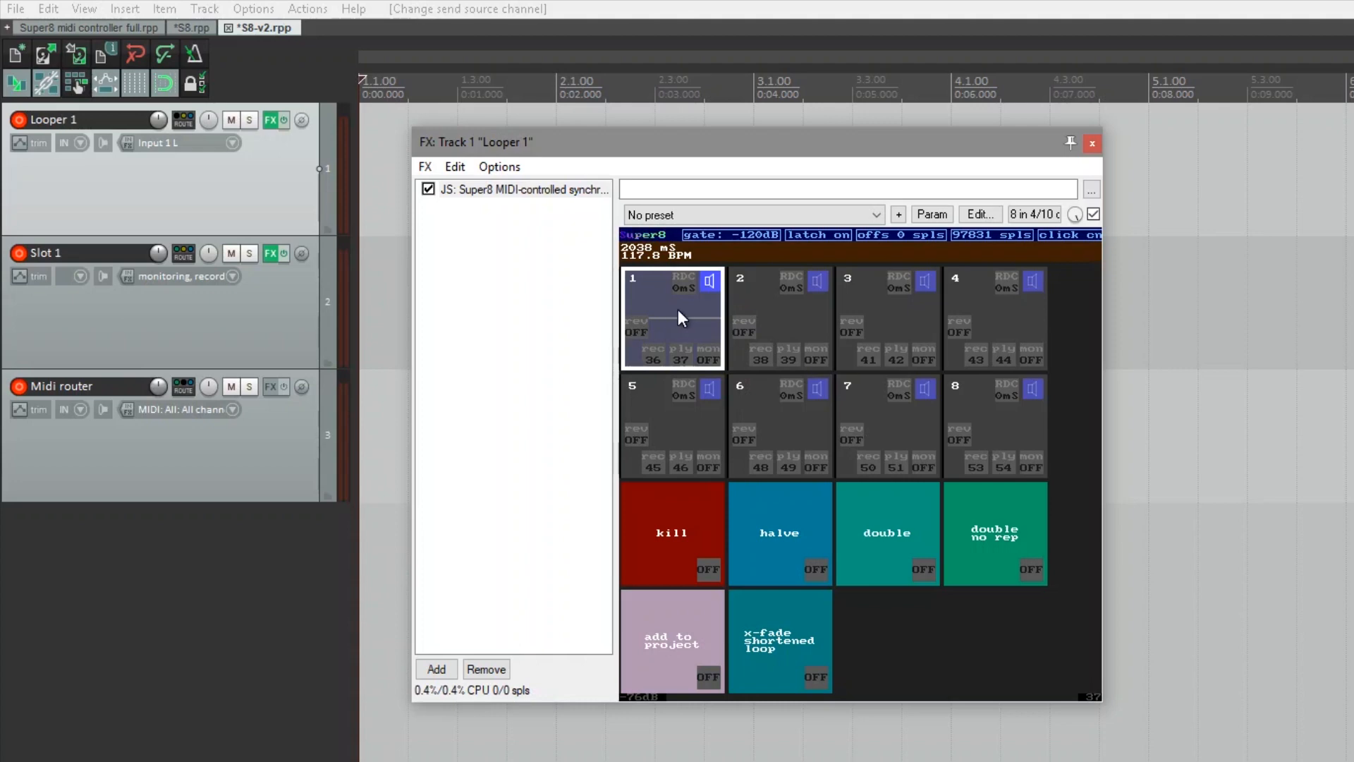
Step: Switch the active looper slot through slots 2, 3 and 4, and leave slot 2 selected
click(789, 318)
click(910, 320)
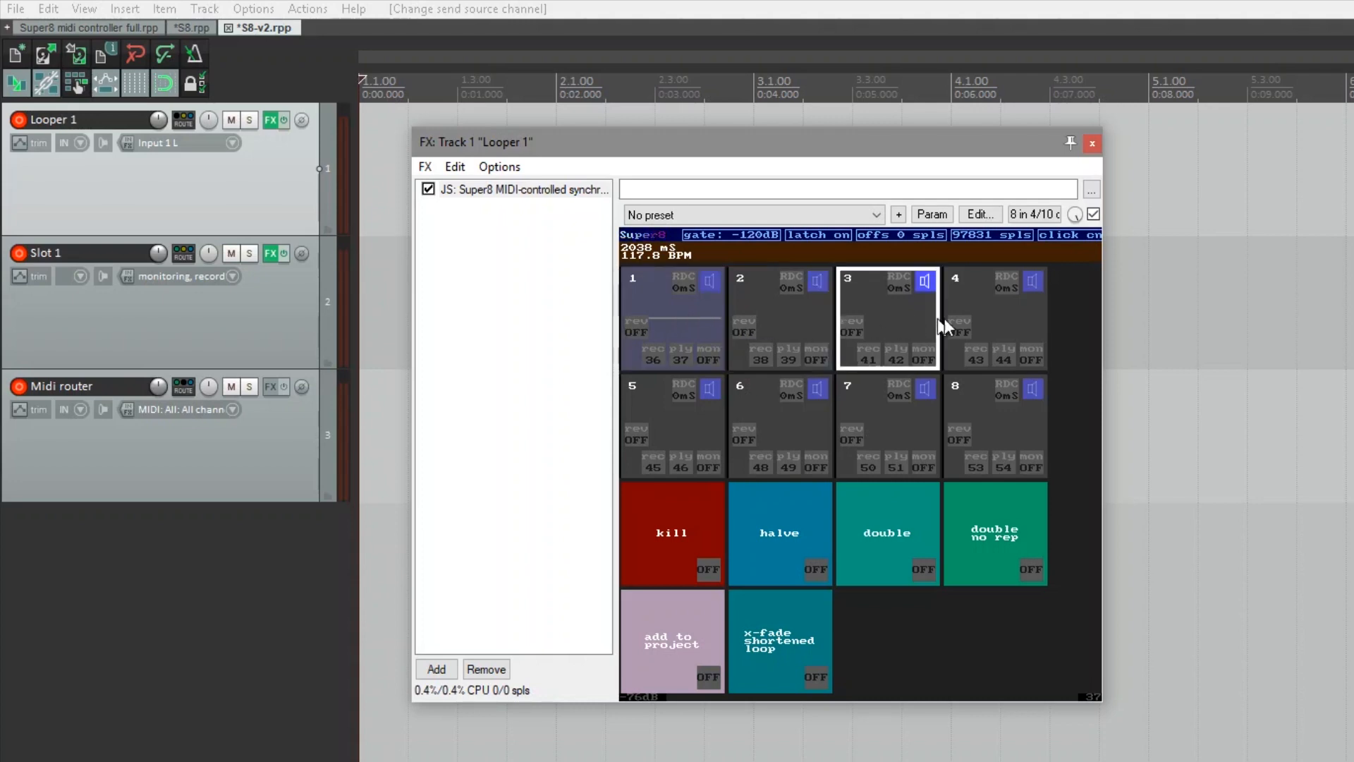
click(1003, 315)
click(793, 315)
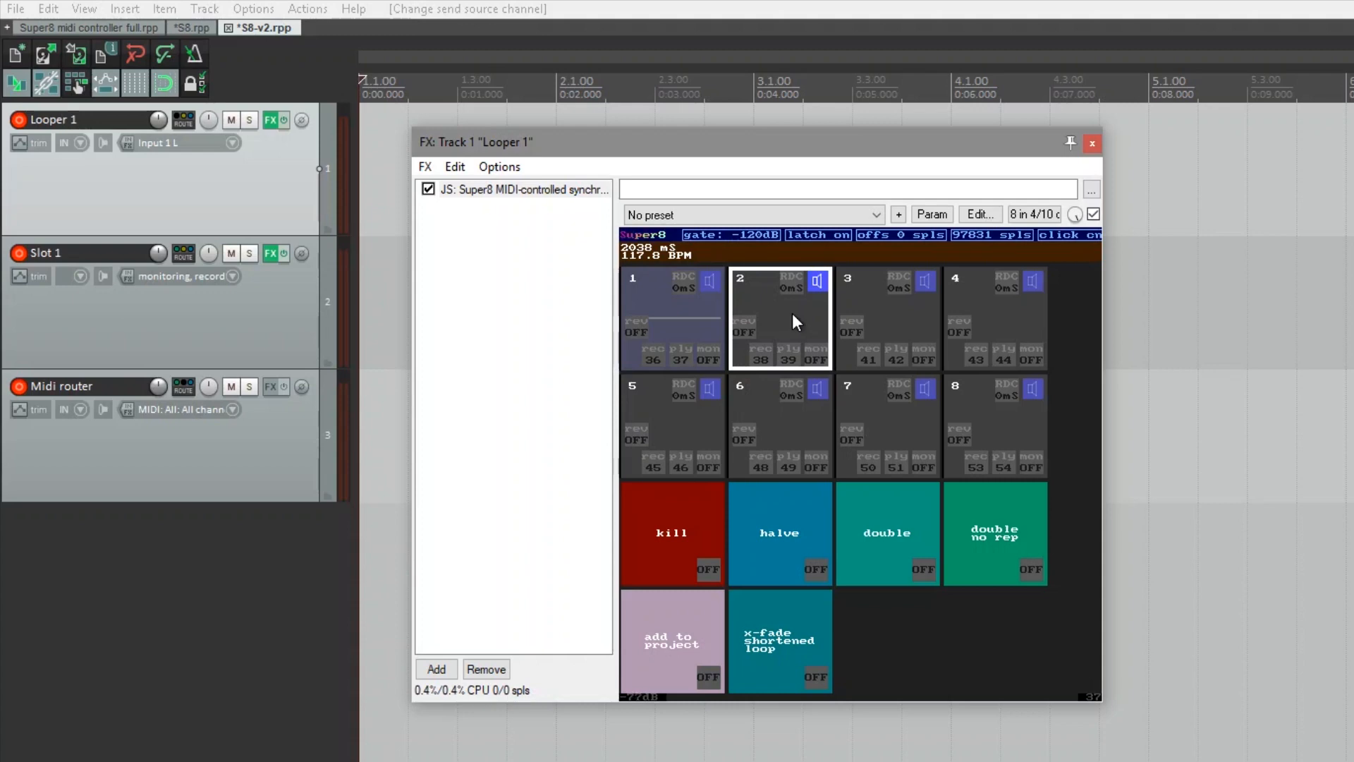
Step: Duplicate the Slot 1 track and rename the copy "Slot 2"
click(235, 330)
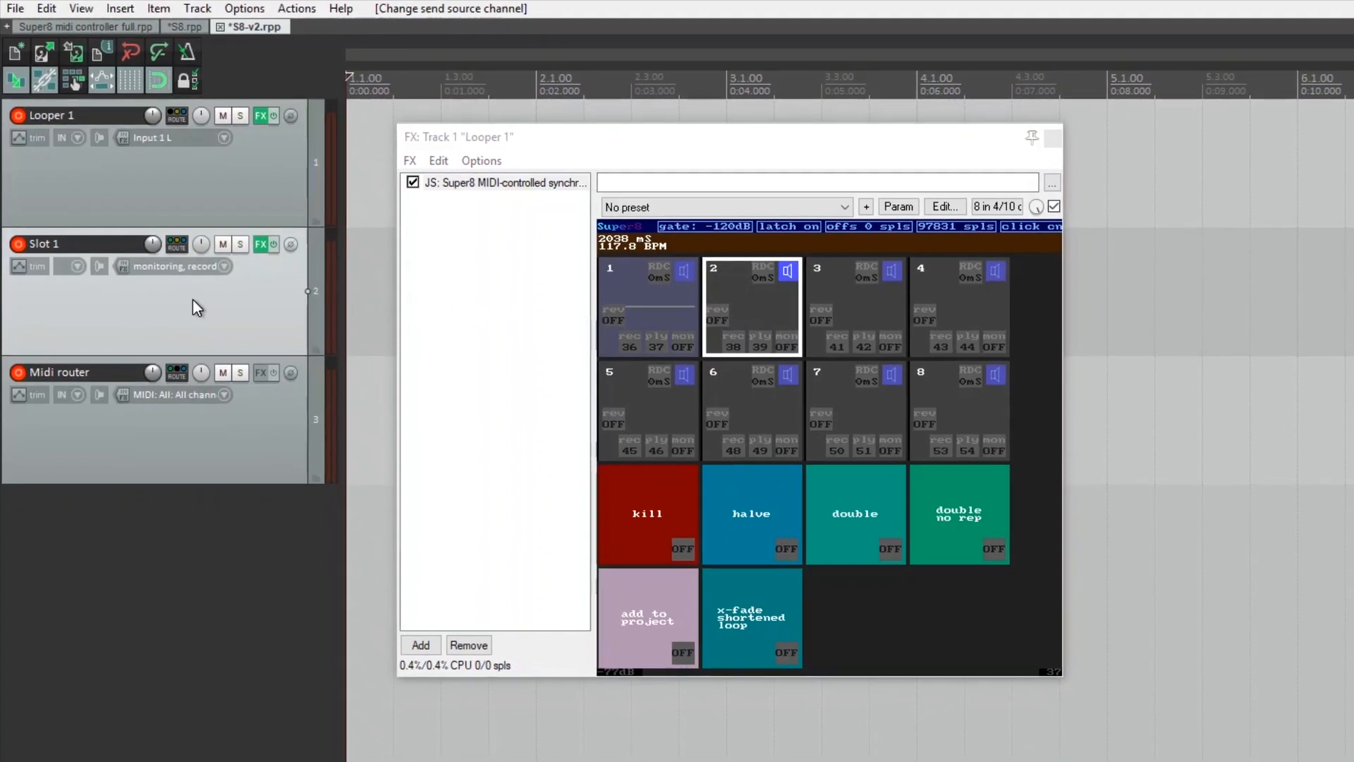
right_click(184, 286)
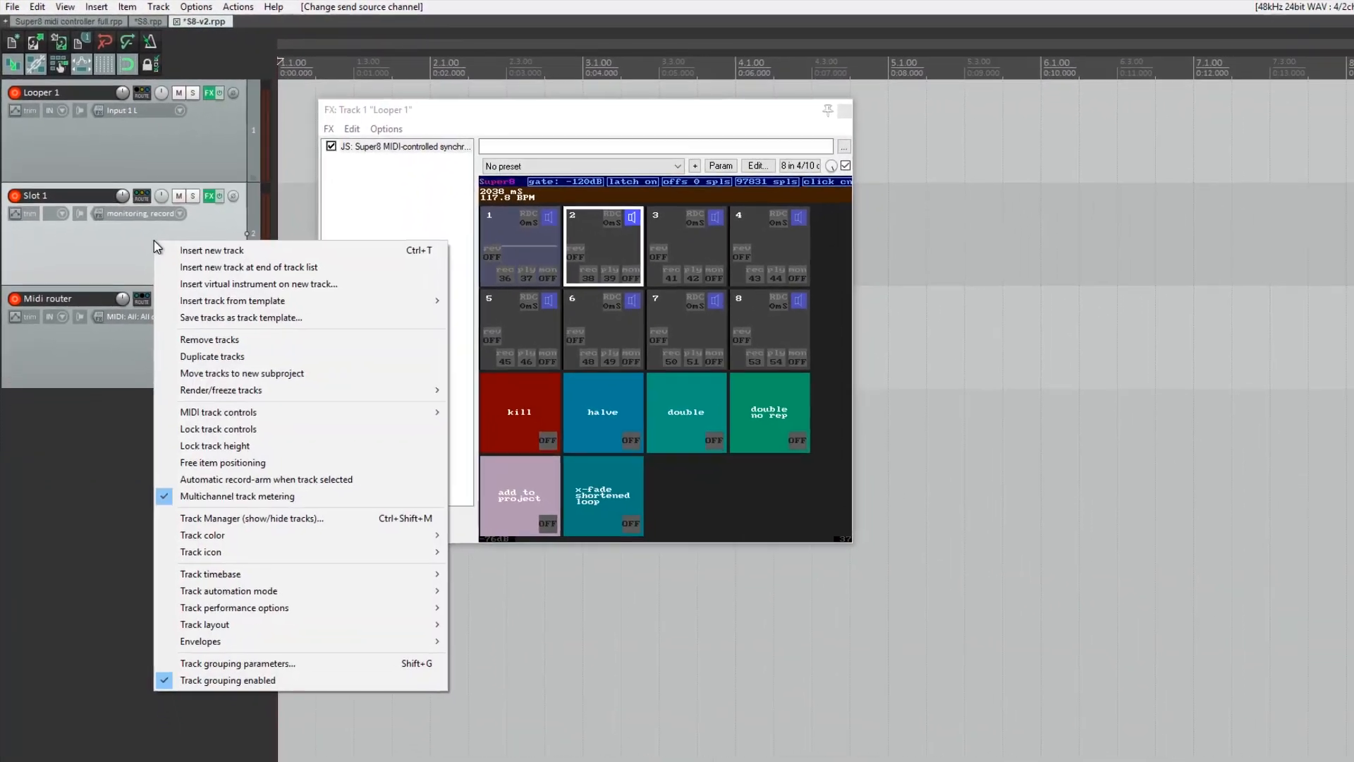
click(237, 335)
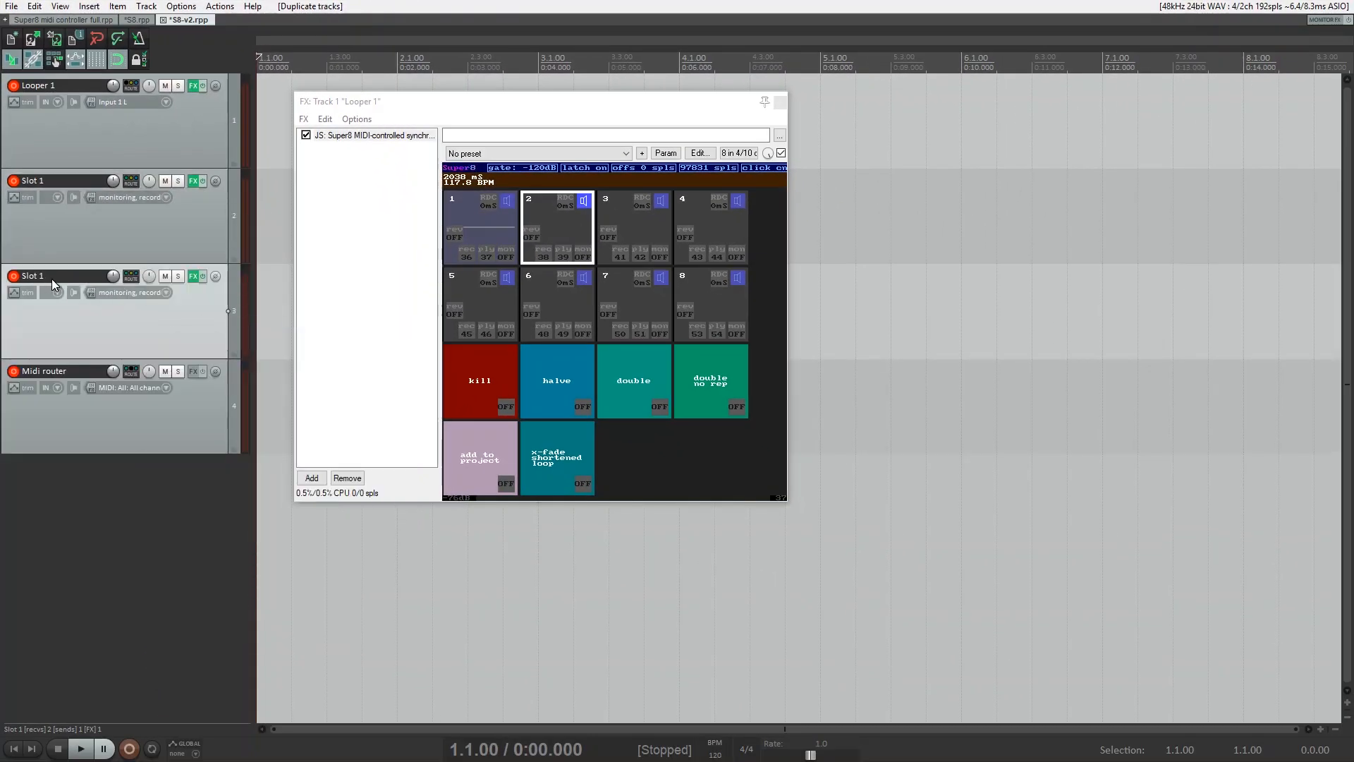
double_click(55, 280)
click(54, 276)
key(BackSpace)
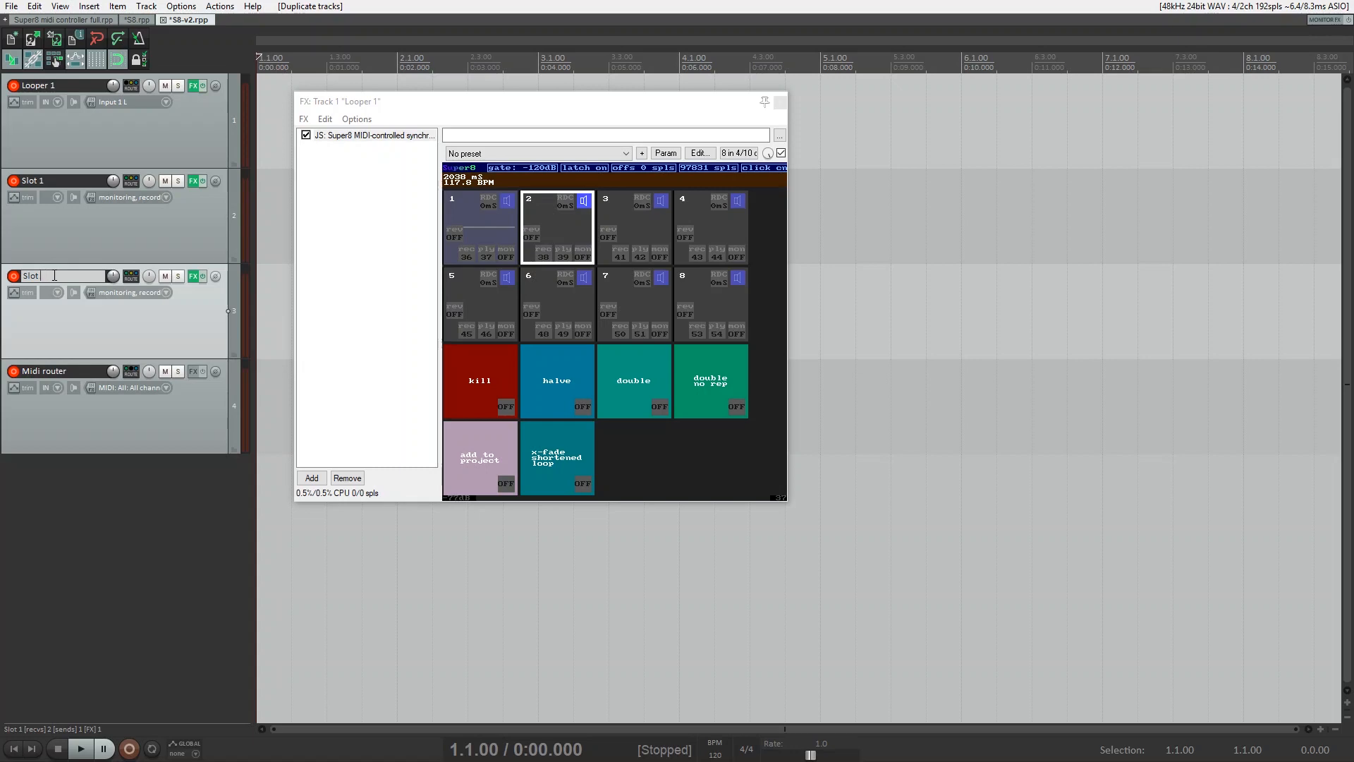
text(2)
key(Return)
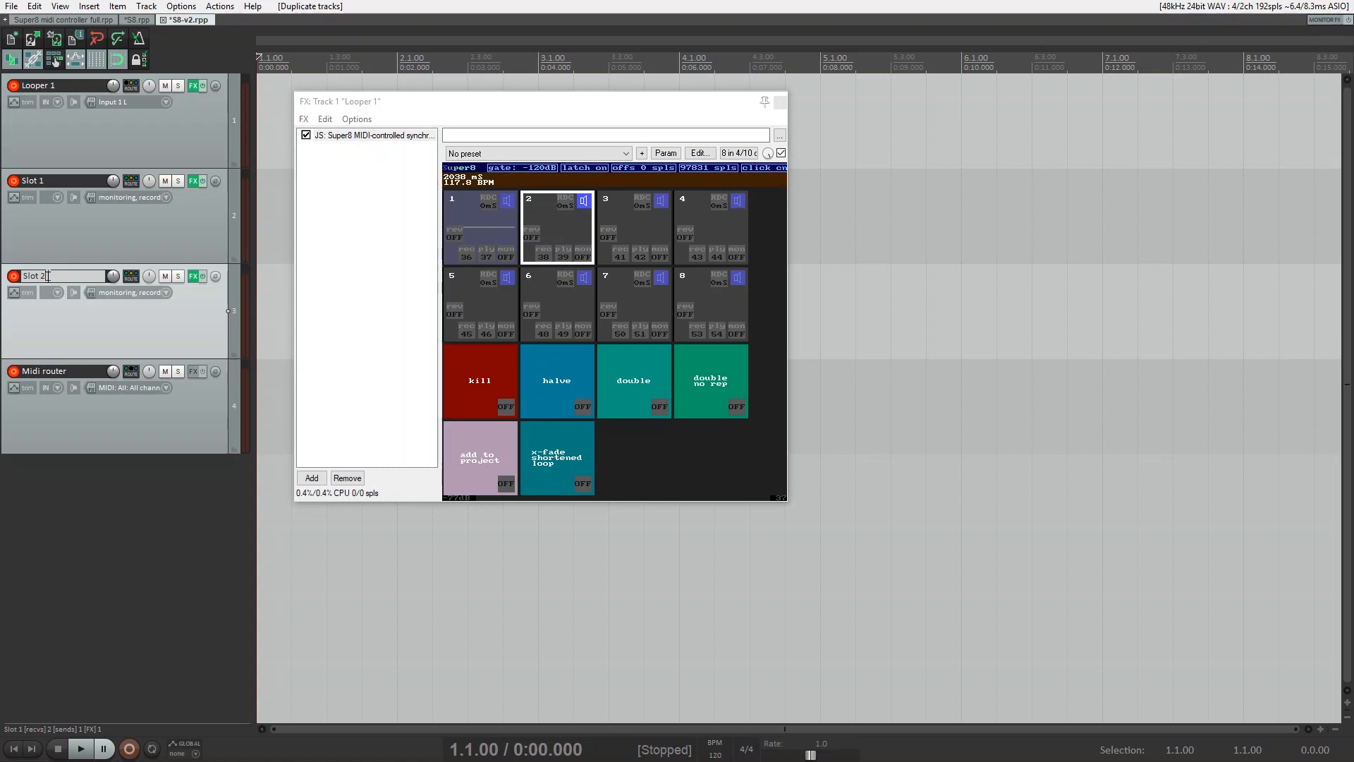
Step: In Slot 2's MIDI controller effect, set the Super8 rec note to 38 and the ply note to 39
click(192, 276)
drag(897, 133, 1009, 166)
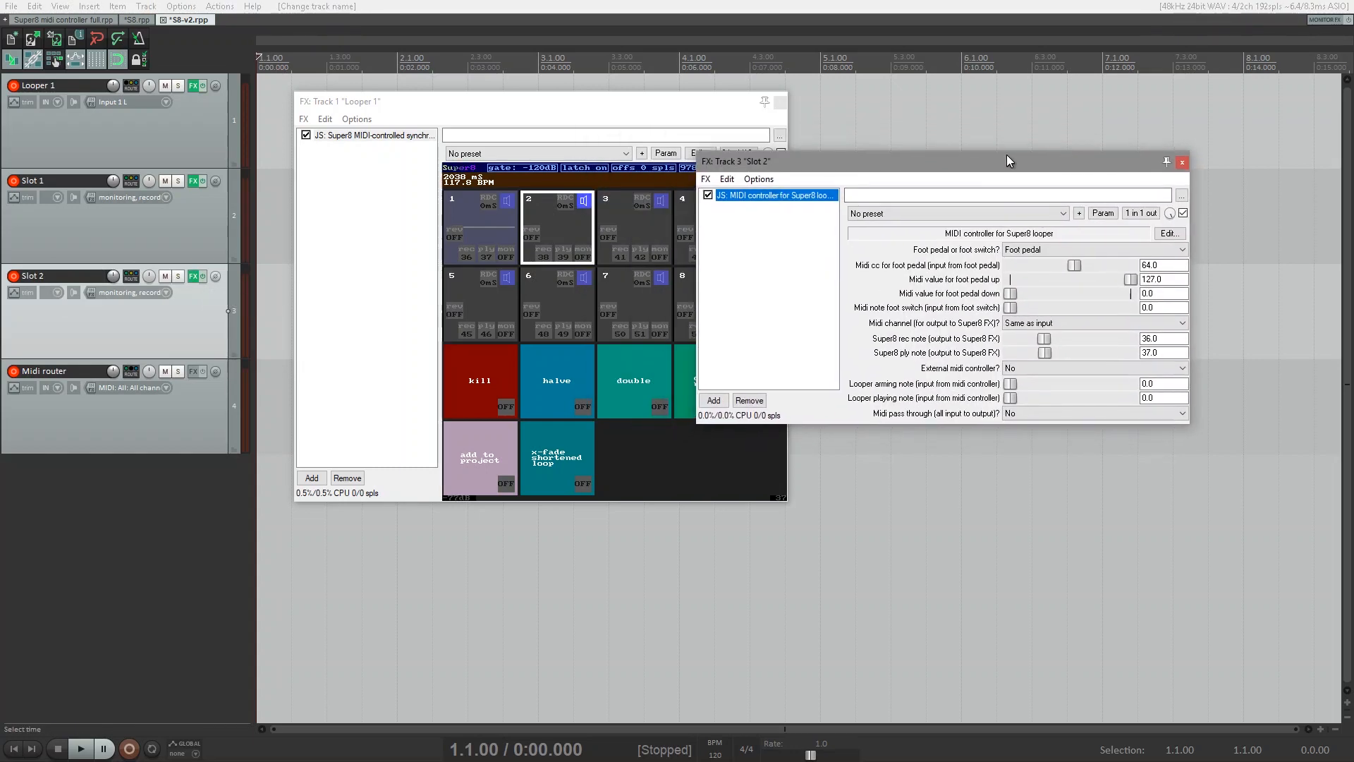
double_click(1164, 337)
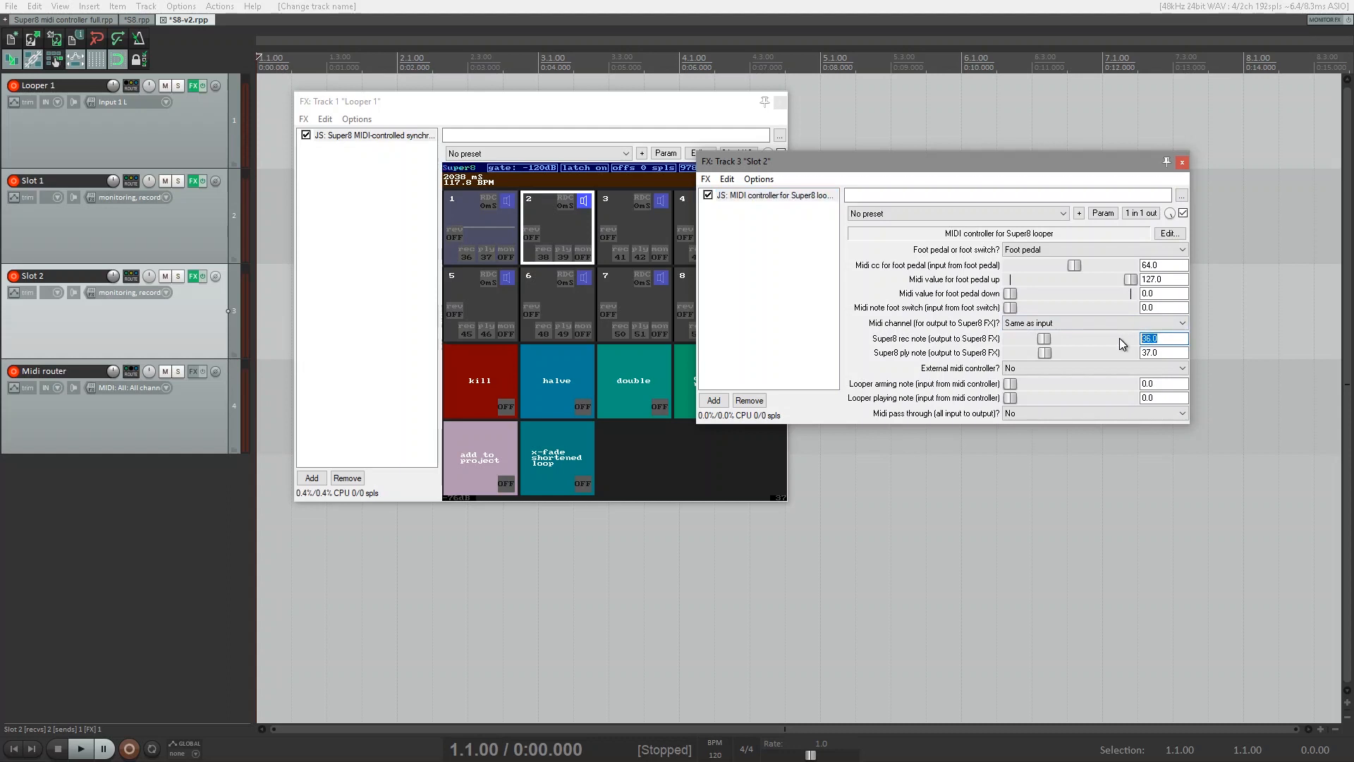
text(38)
key(Tab)
text(3)
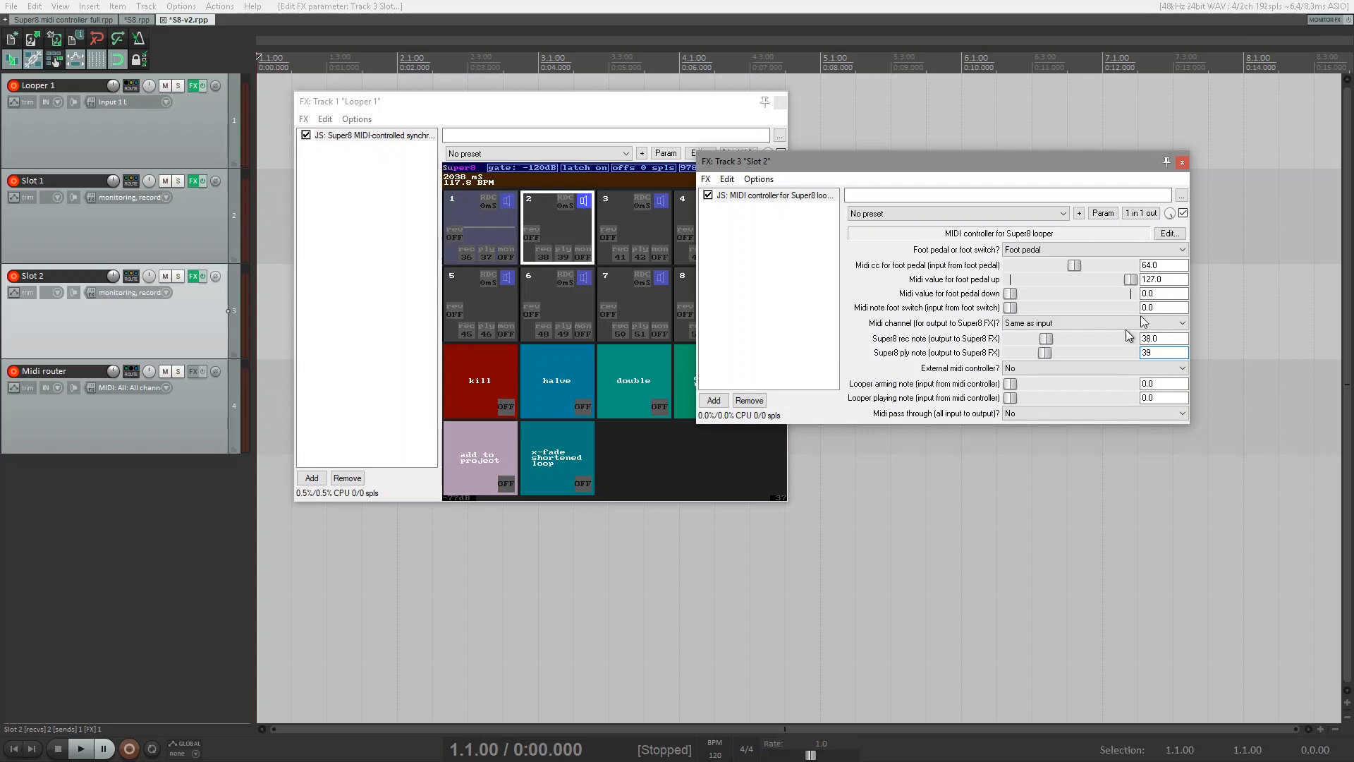
click(1183, 166)
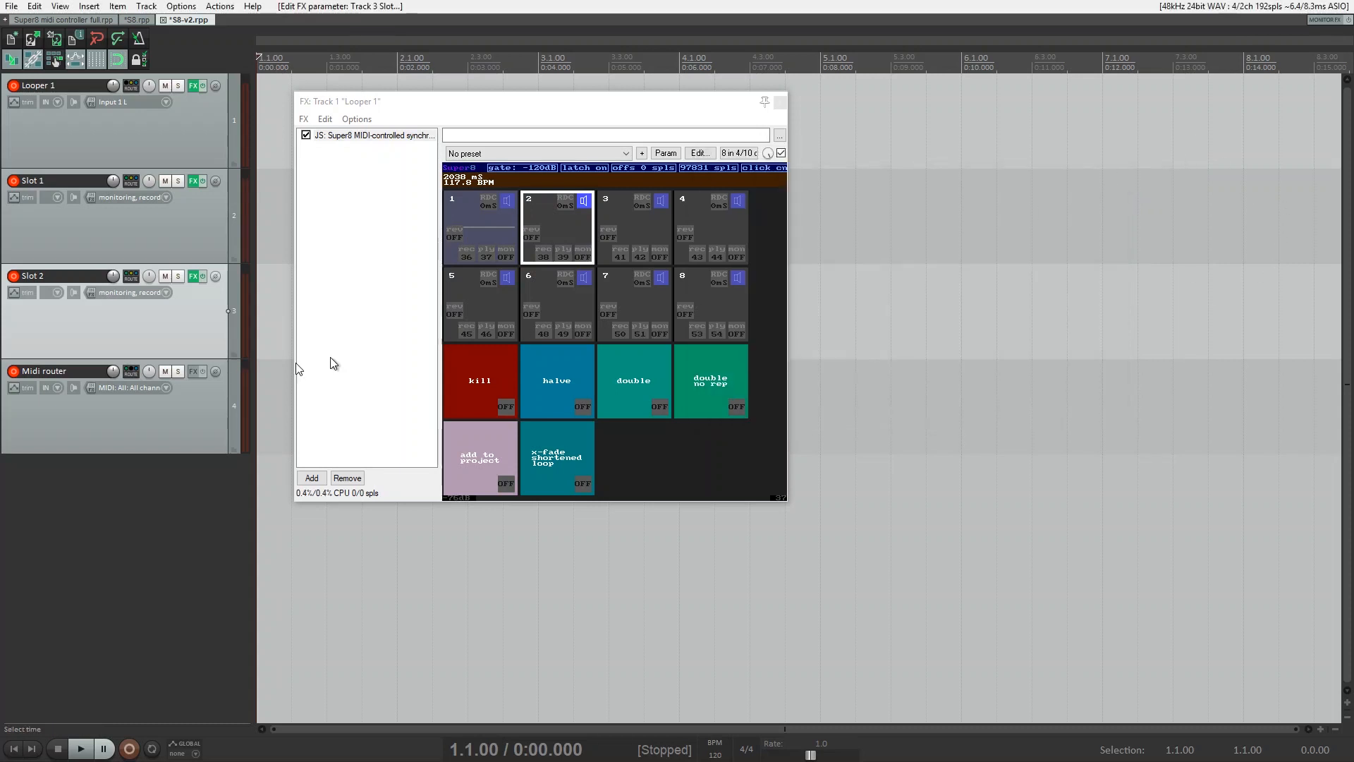
Step: Set the audio source of Slot 2's receive from Looper 1 to mono channel 2
click(131, 278)
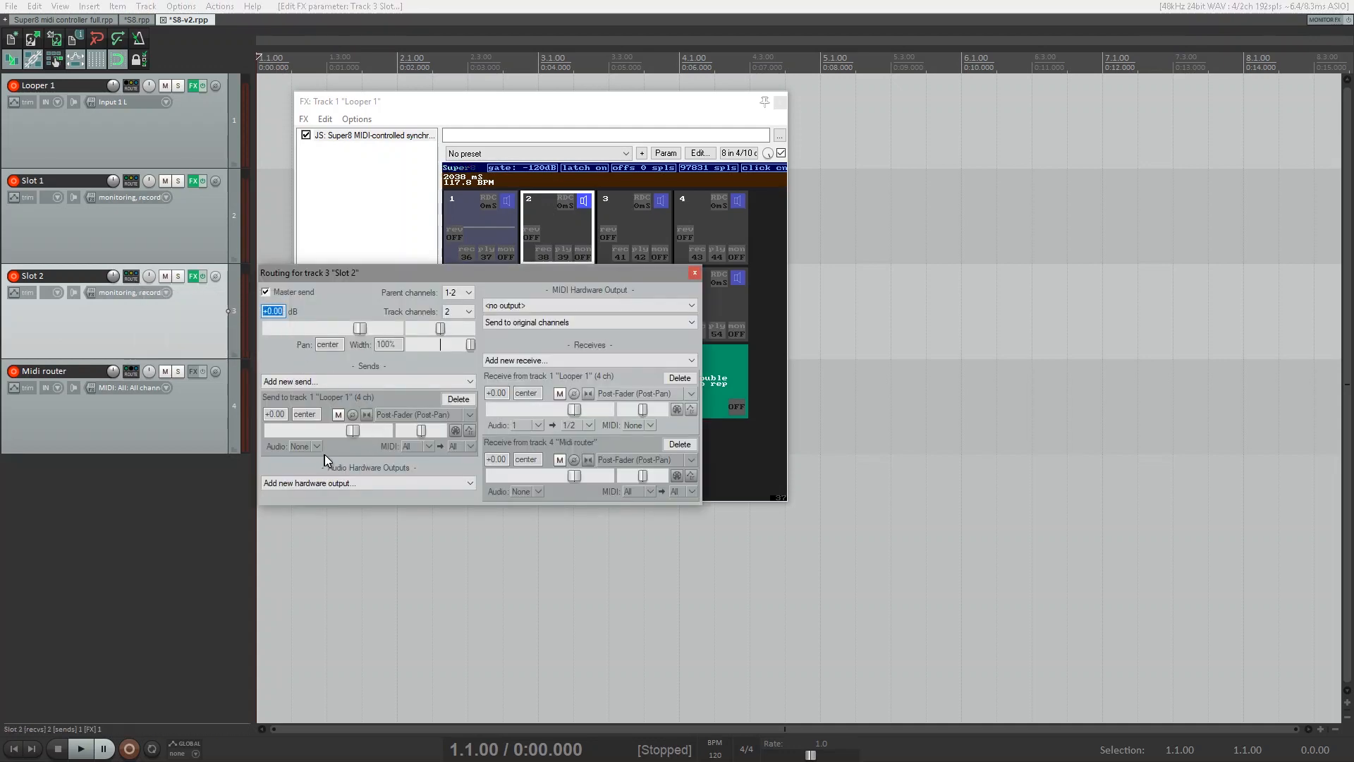
click(539, 425)
mouse_move(565, 455)
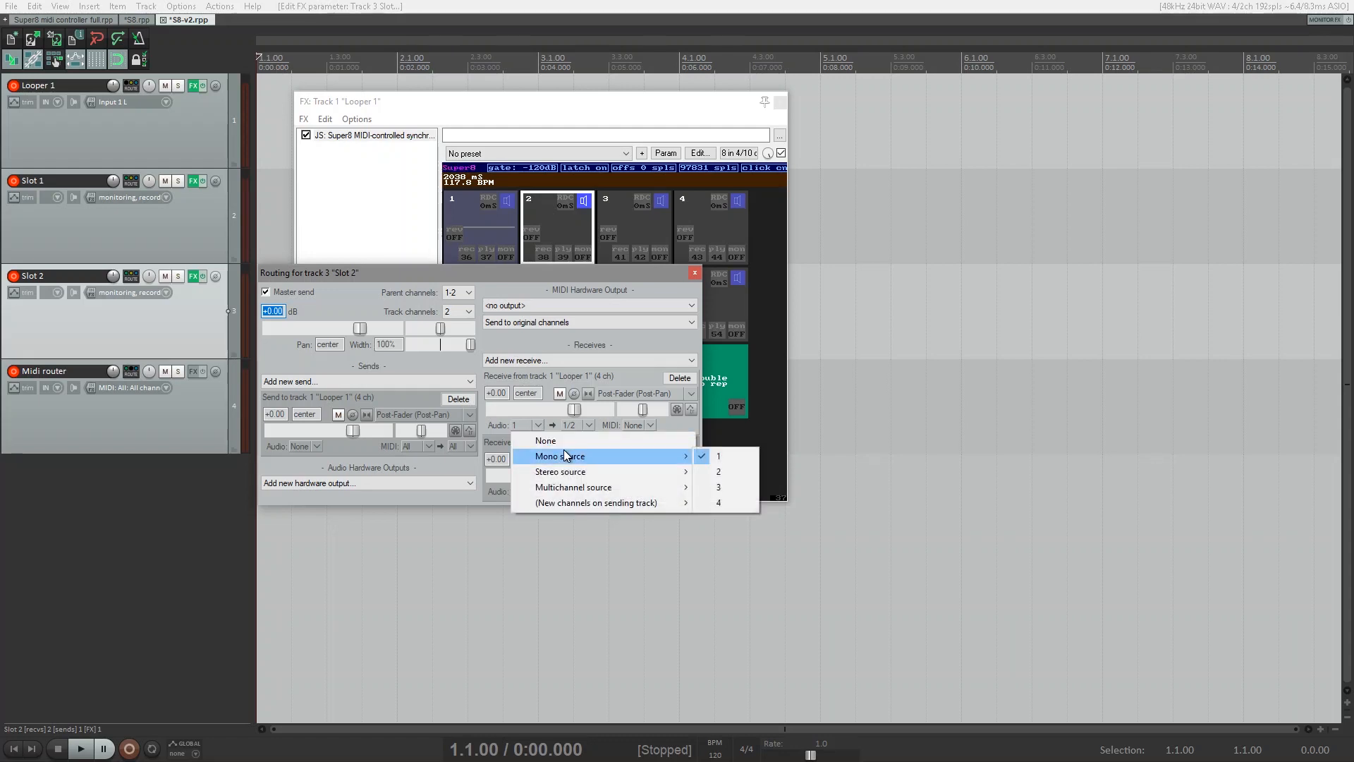
click(708, 471)
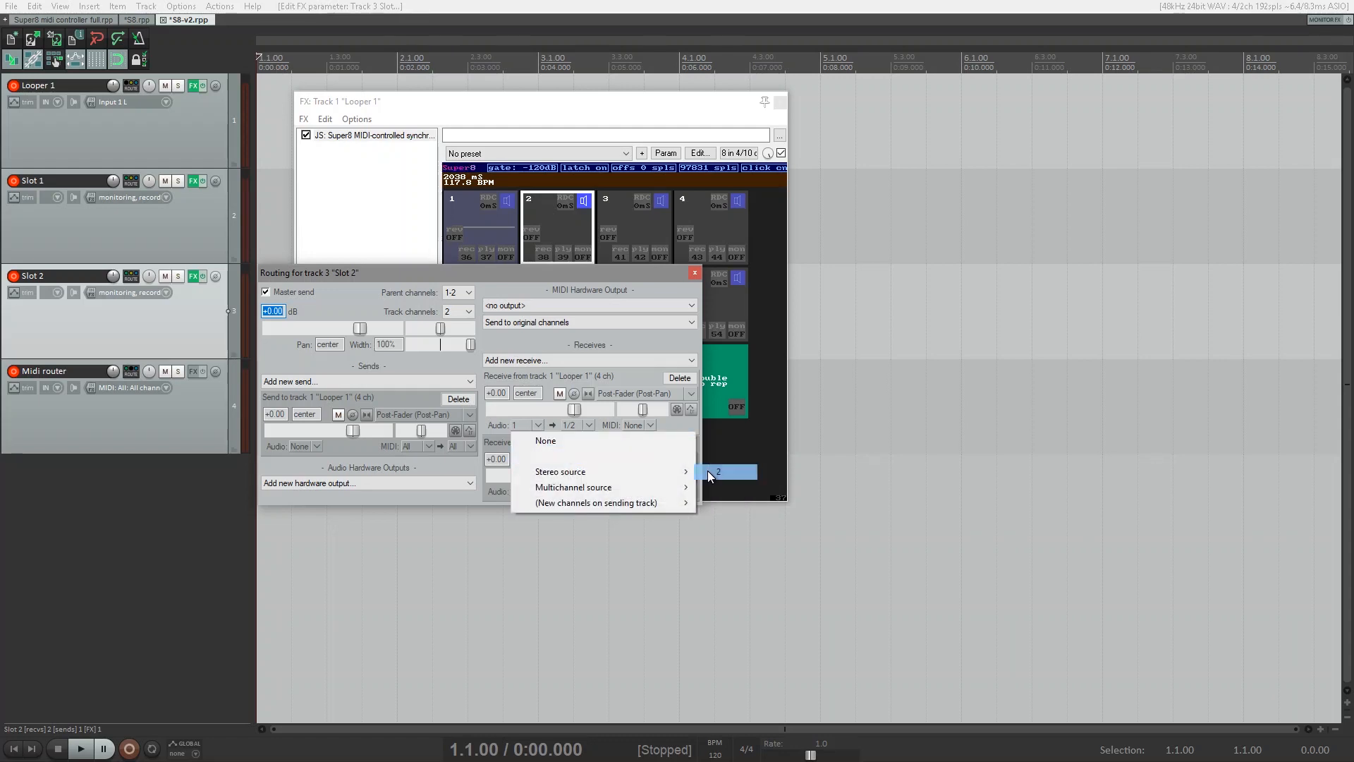
click(696, 274)
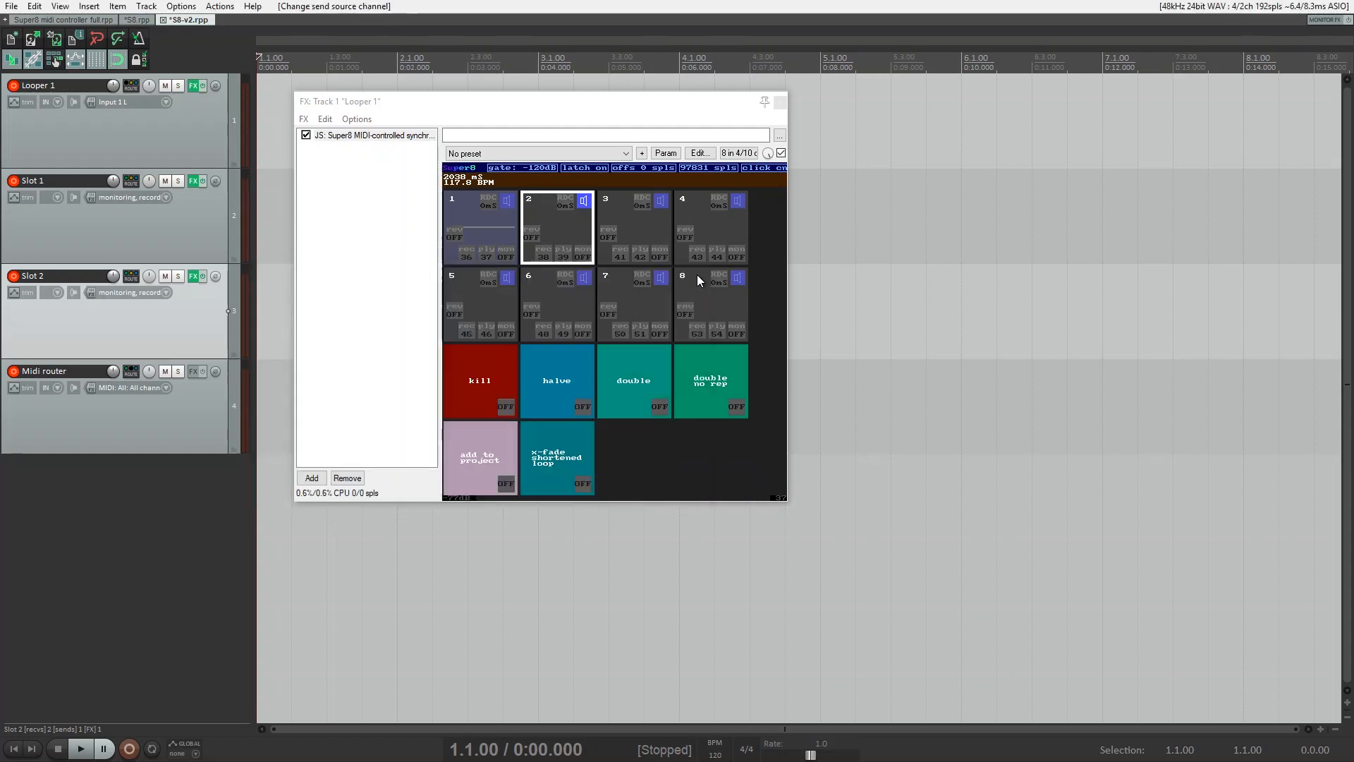
Step: Duplicate the Slot 2 track and rename the copy "Slot 3"
right_click(155, 331)
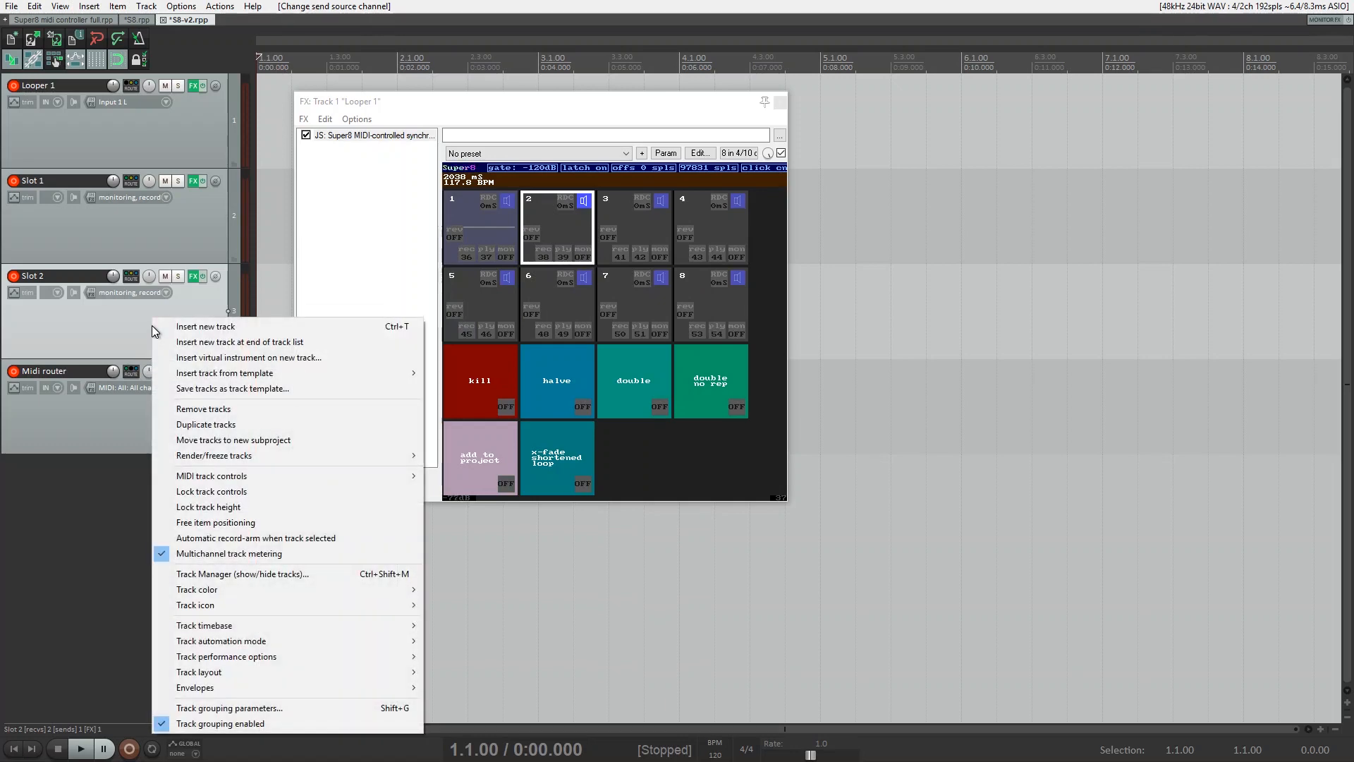
click(204, 425)
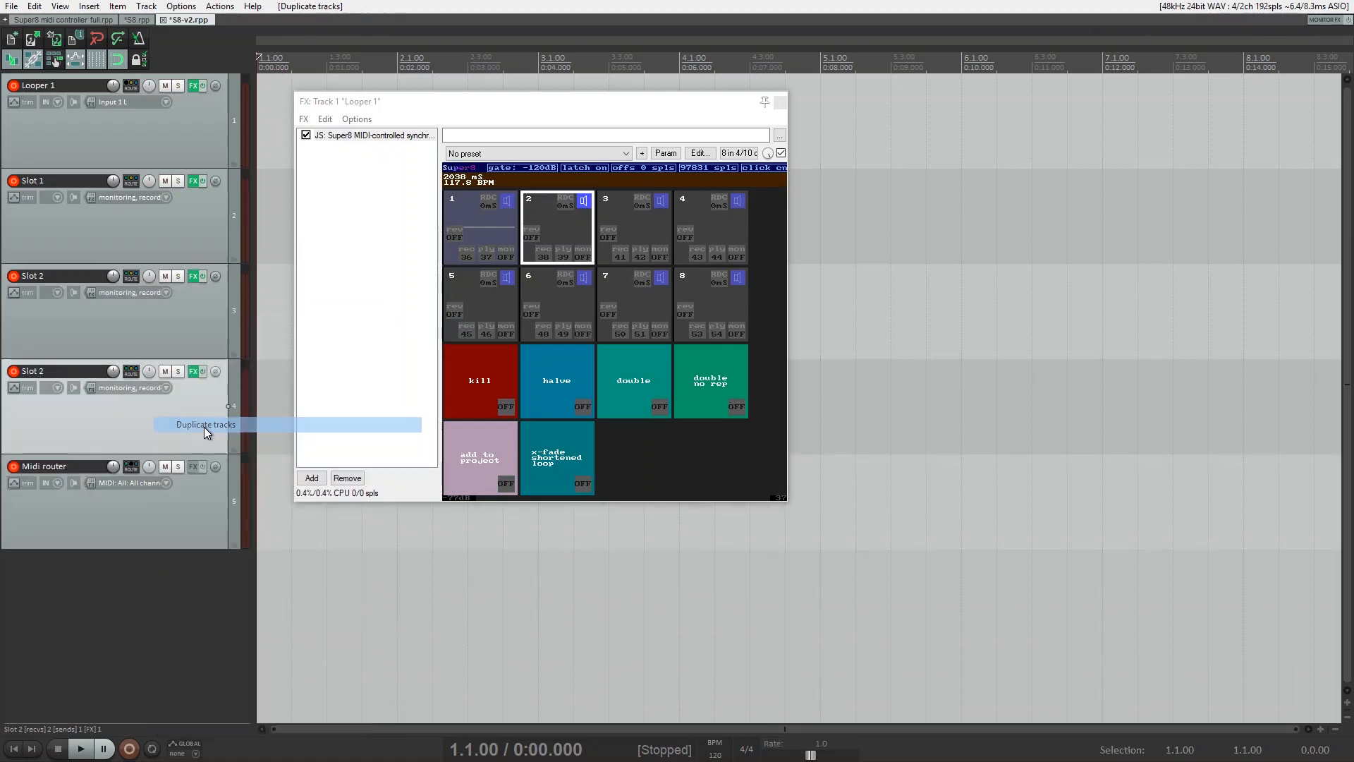
double_click(52, 371)
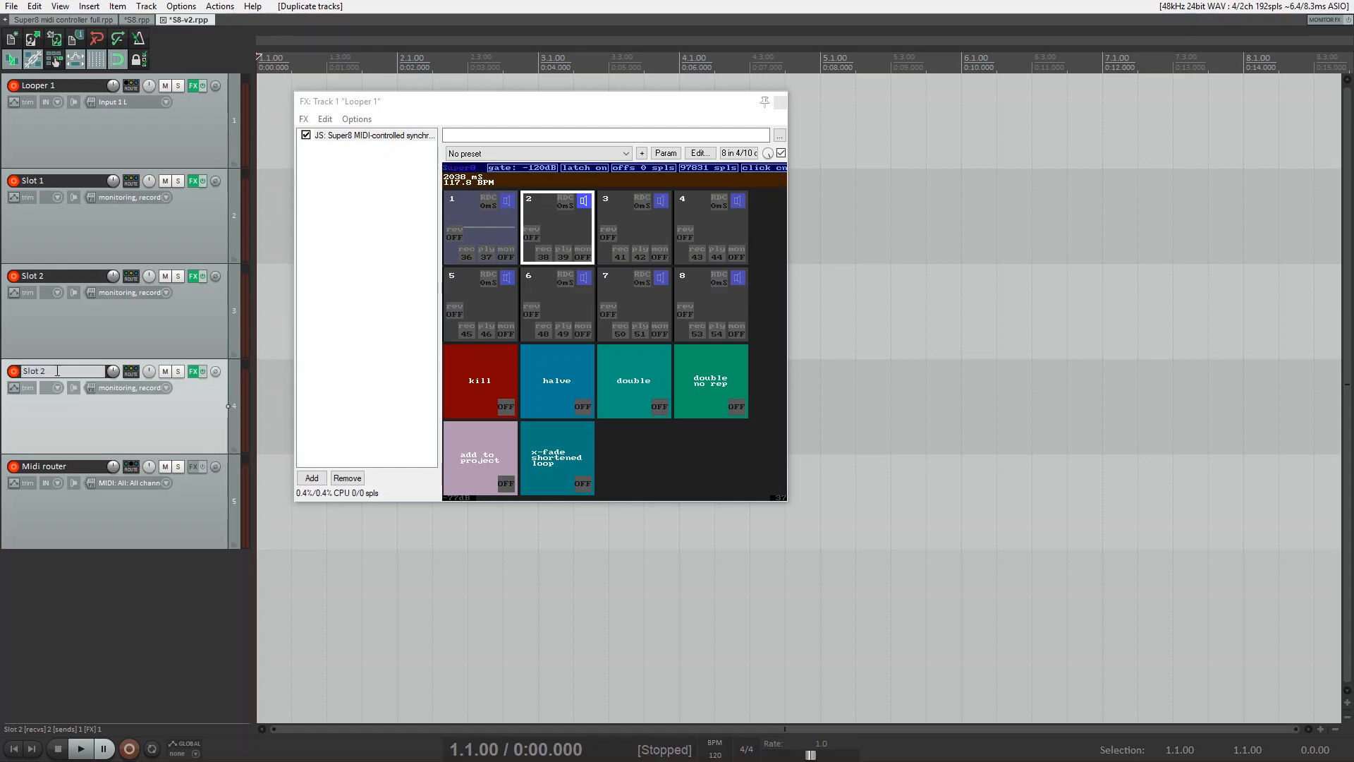
key(BackSpace)
text(3)
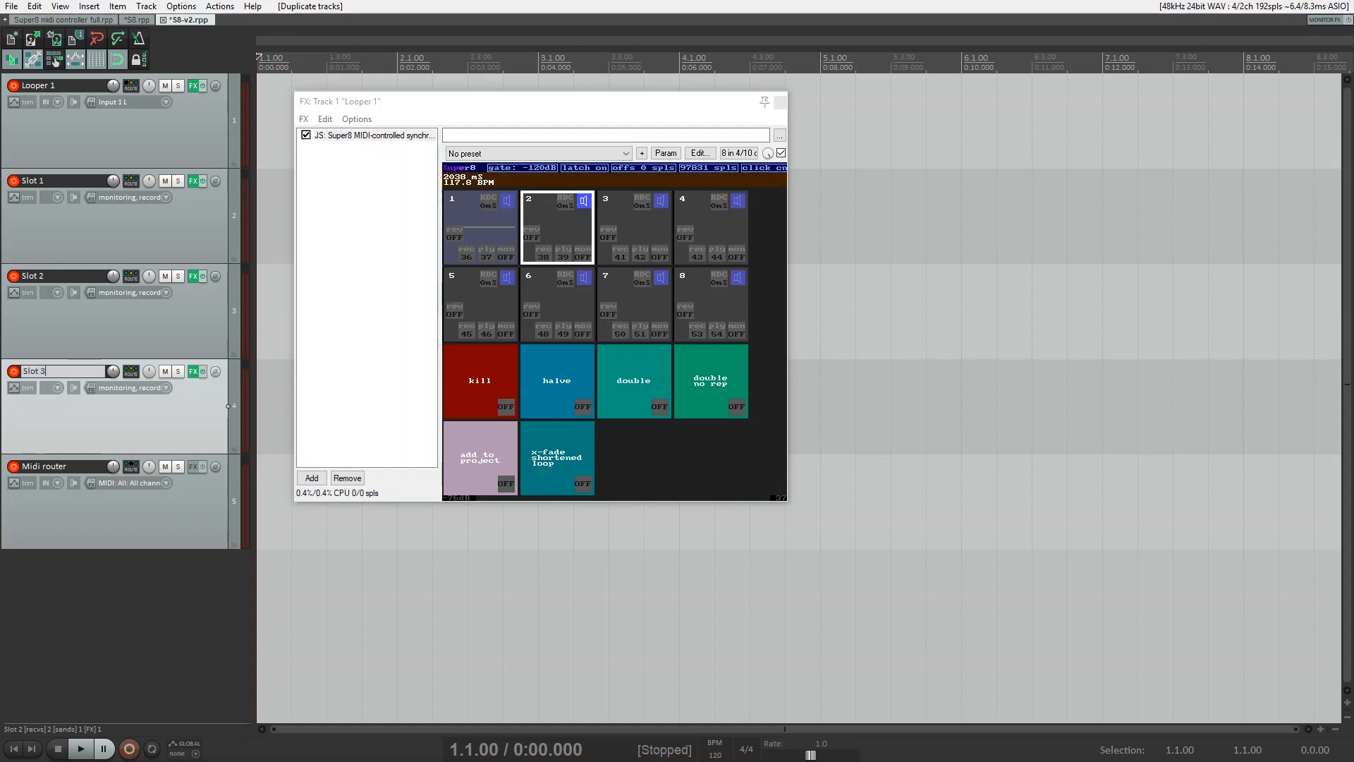
Step: In Slot 3's MIDI controller effect, set the Super8 rec note to 41 and the ply note to 42
click(190, 371)
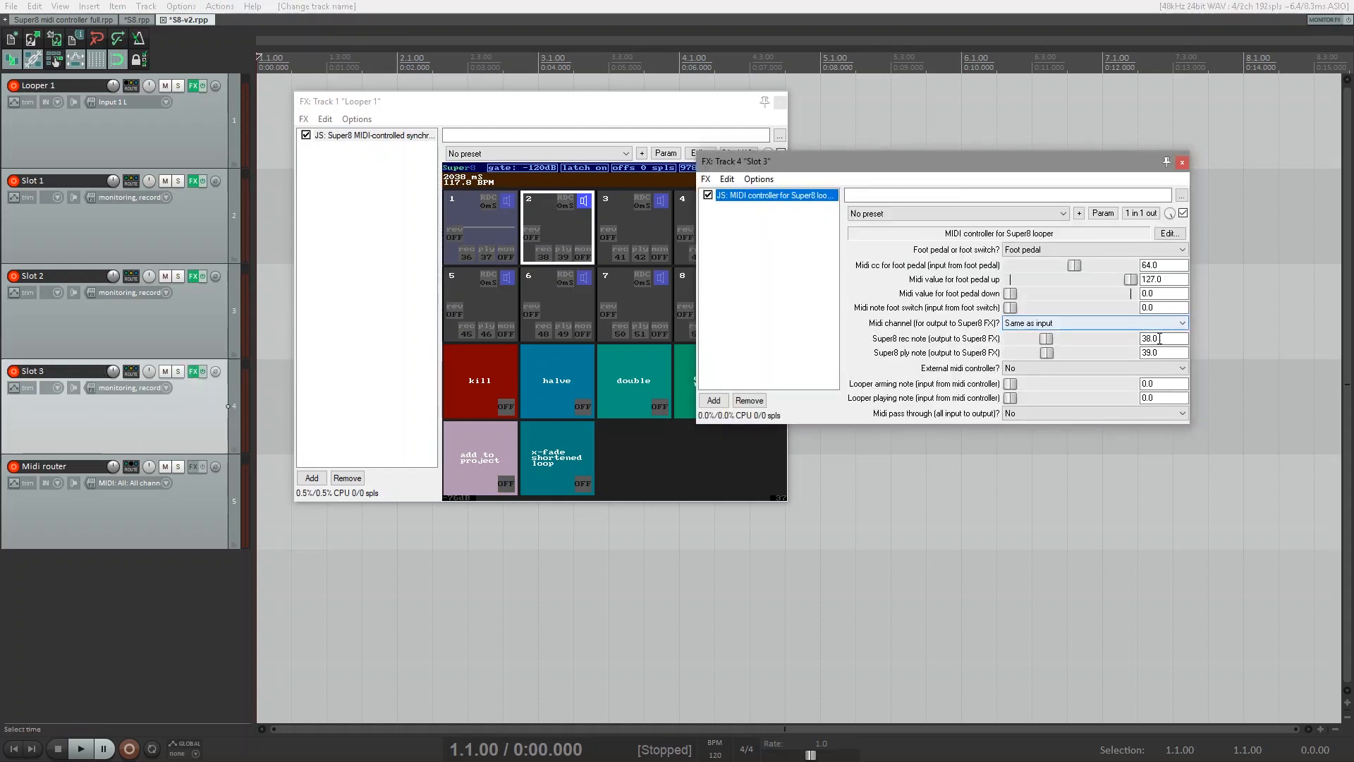
double_click(1159, 339)
text(41)
key(Return)
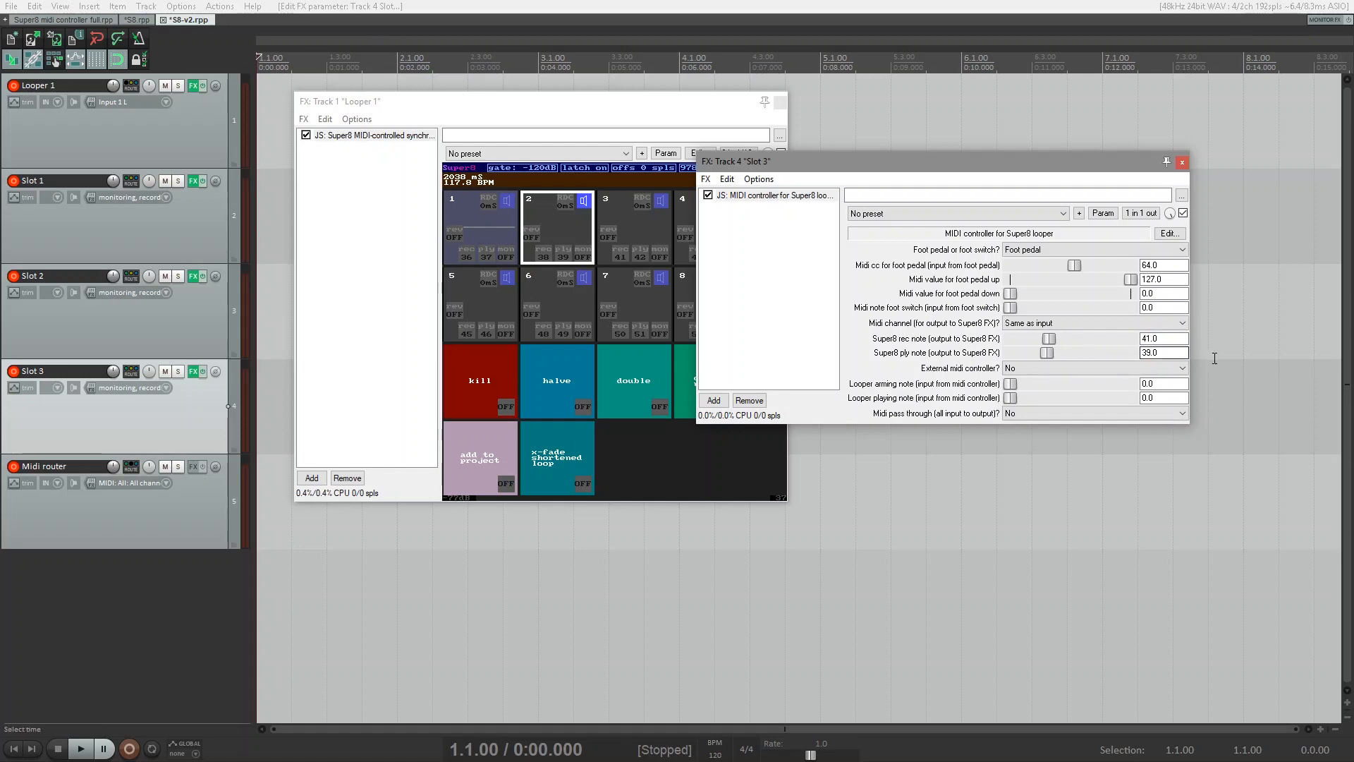
double_click(1171, 353)
text(42)
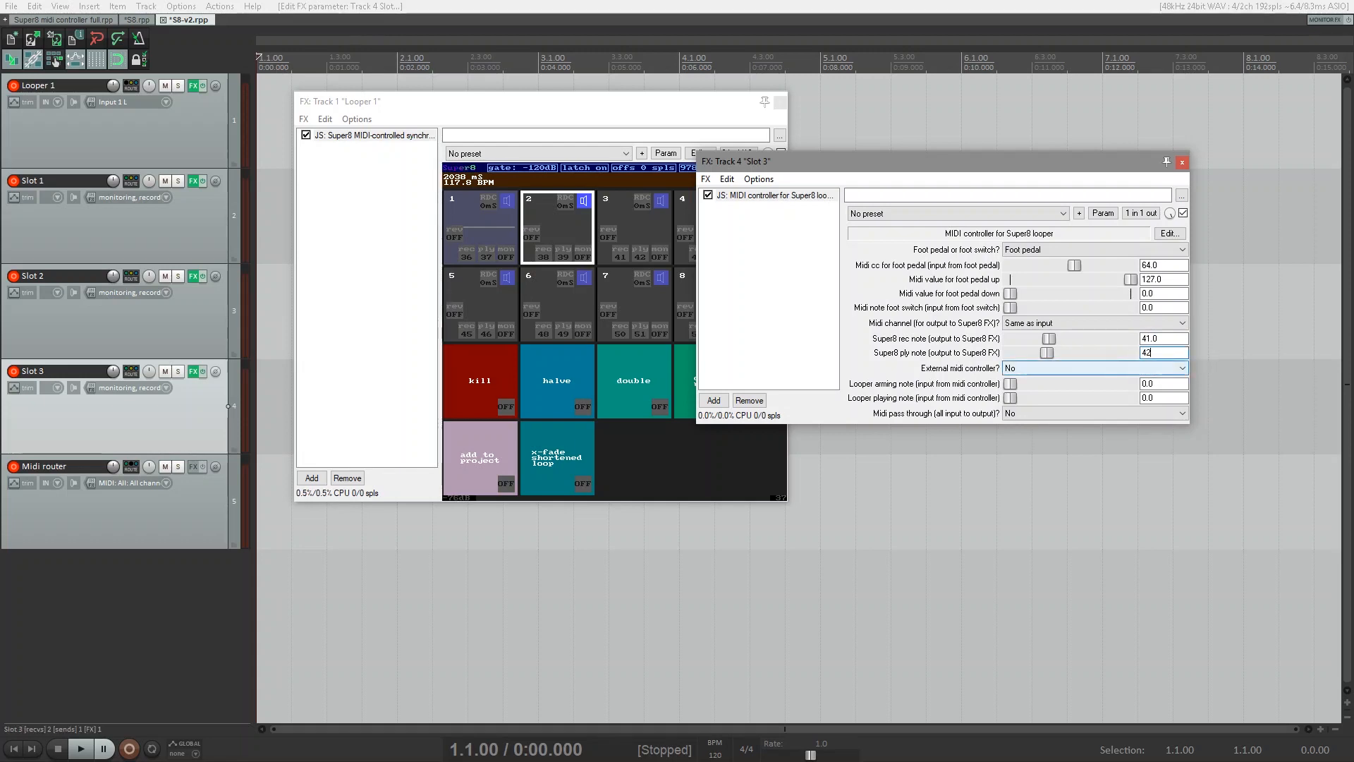
Step: Set the audio source of Slot 3's receive from Looper 1 to mono channel 3
click(1182, 163)
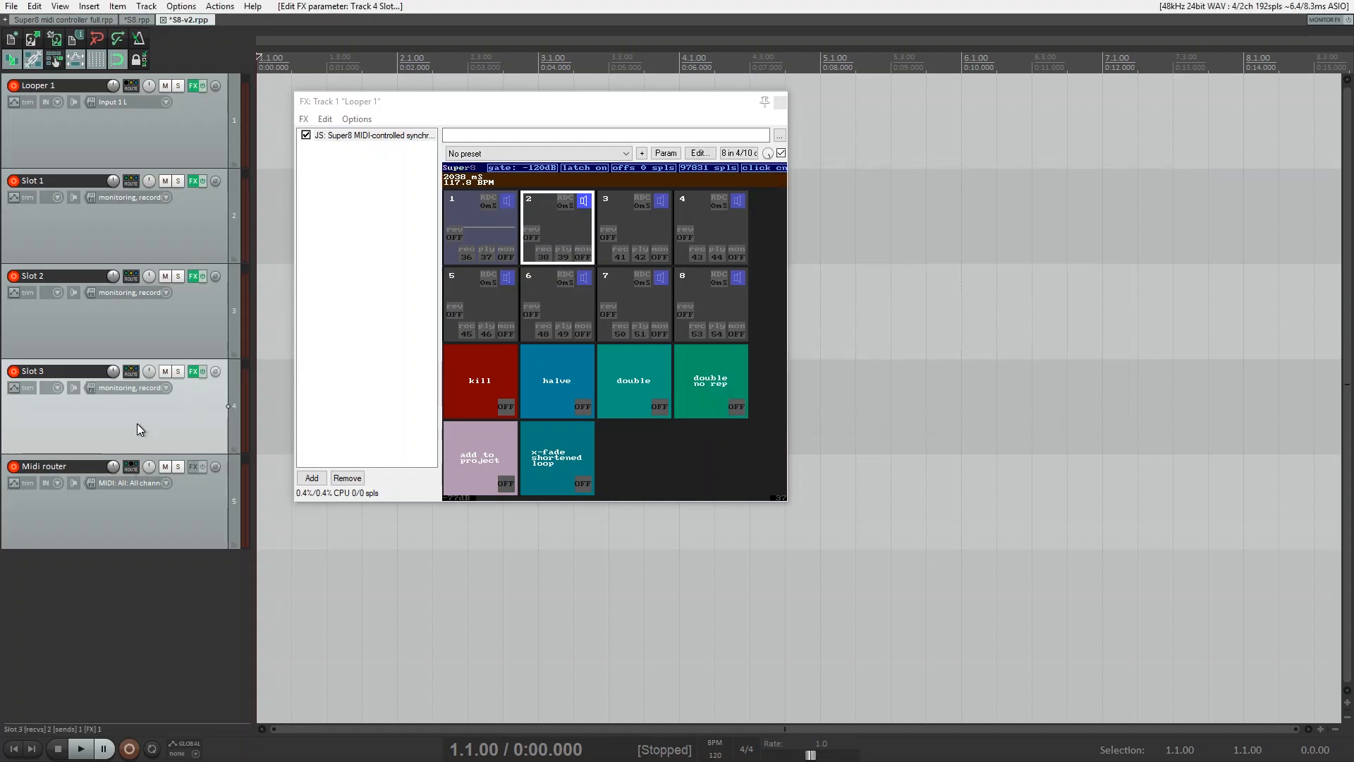
click(127, 373)
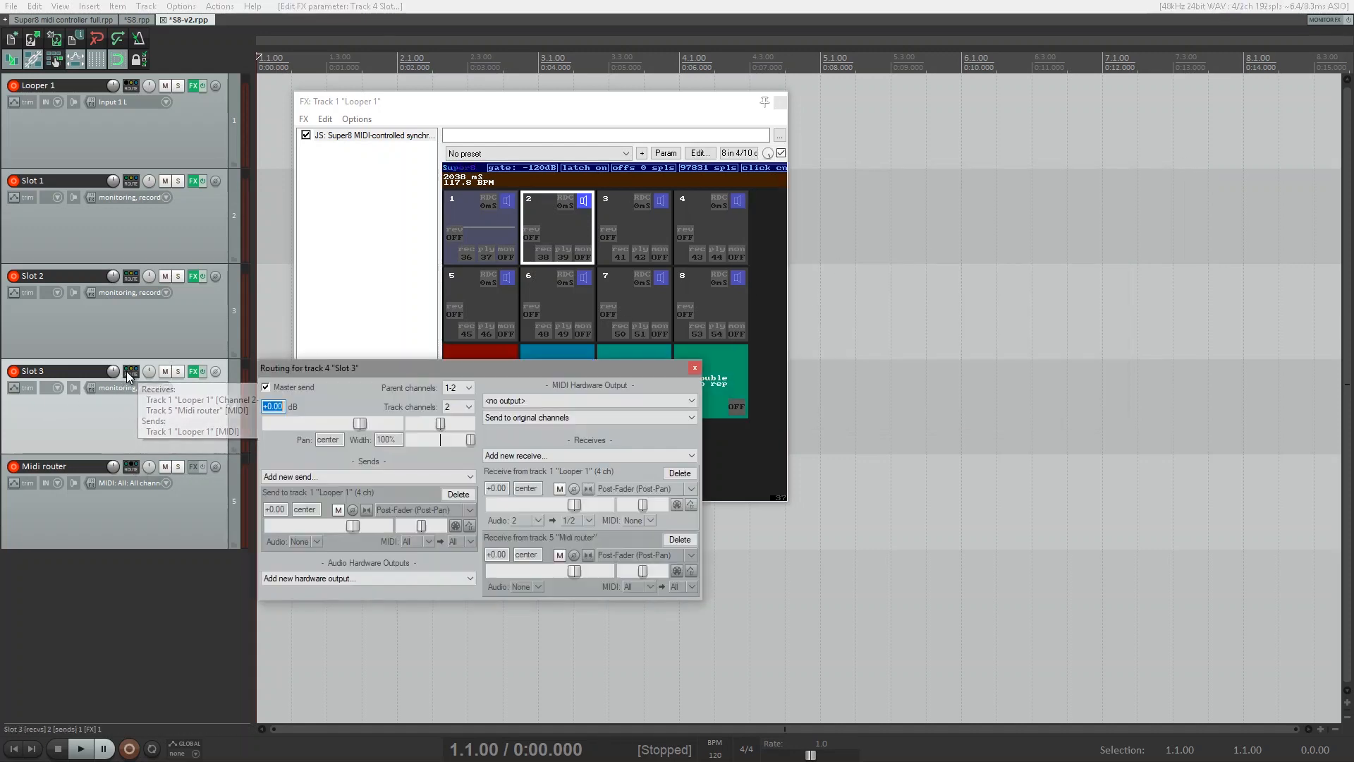
click(536, 516)
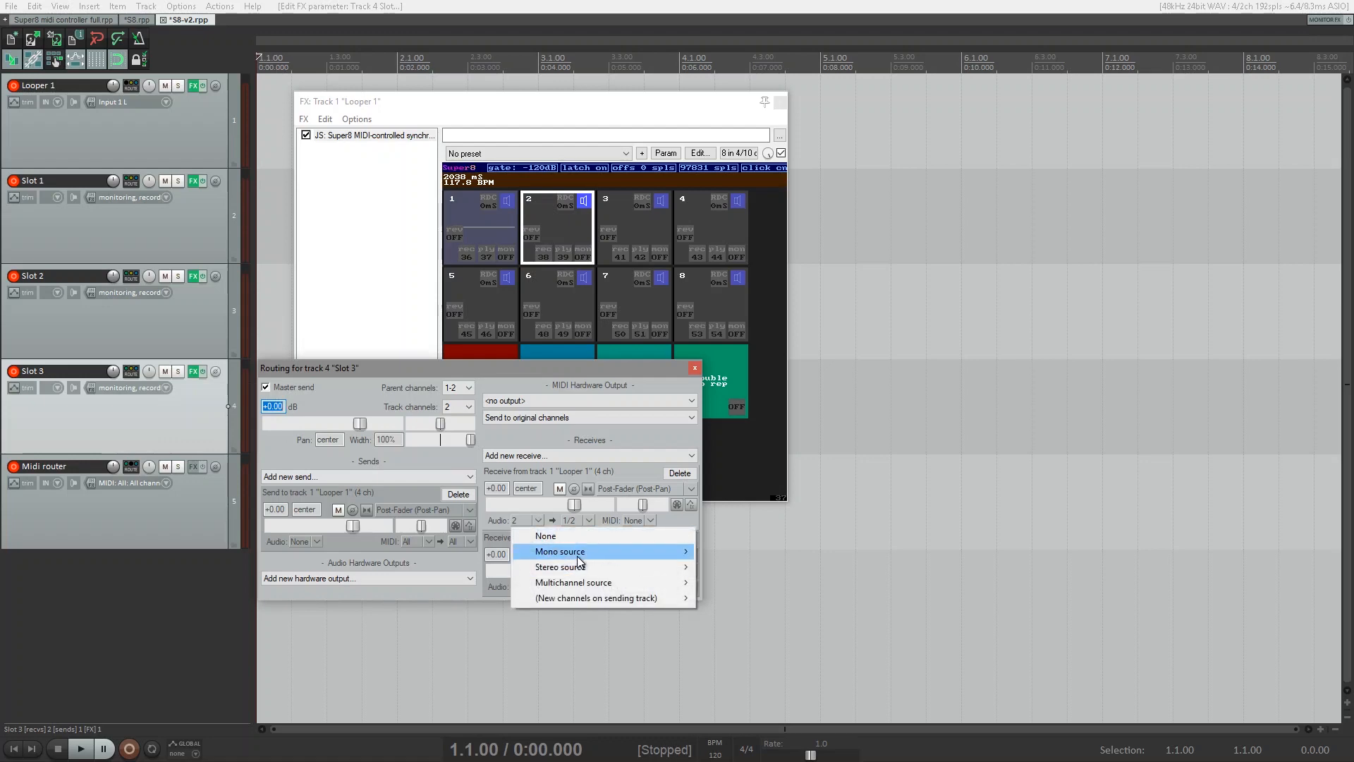
mouse_move(635, 552)
click(720, 582)
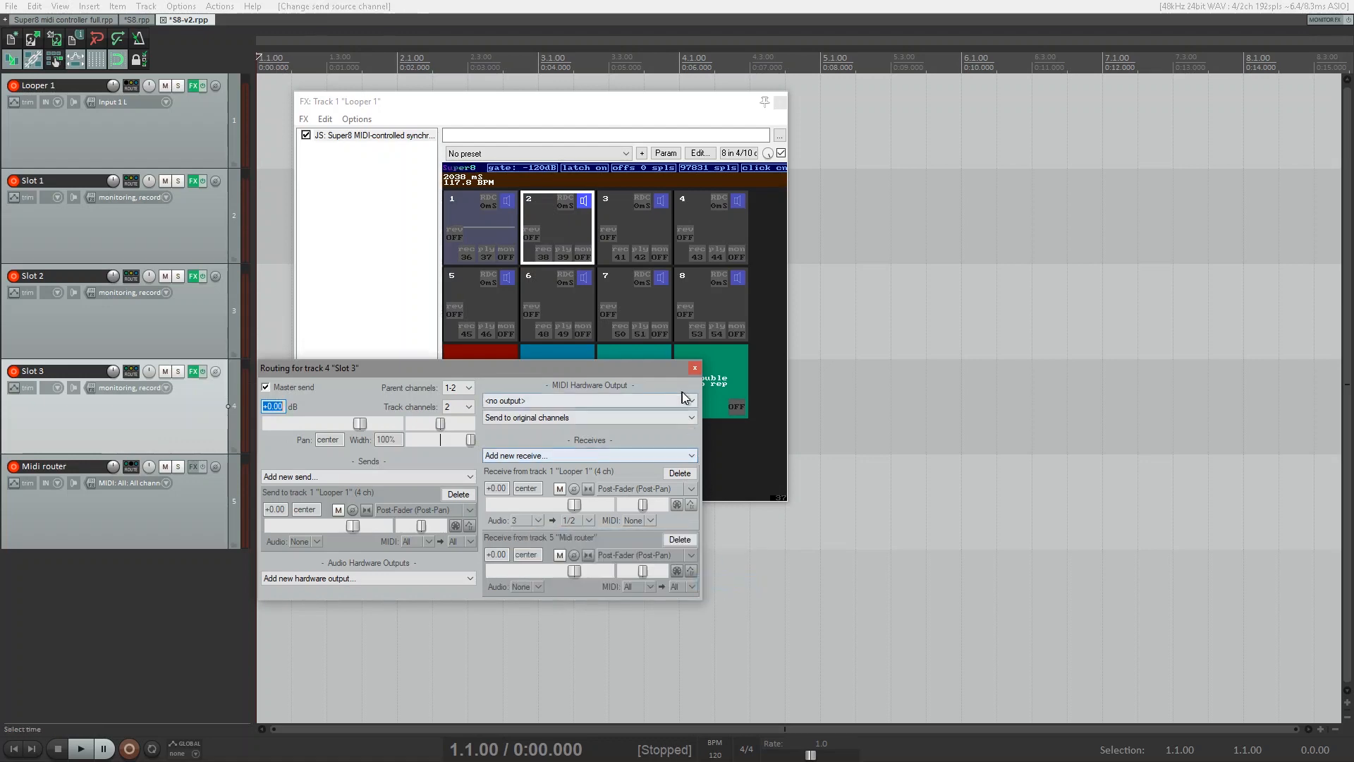
click(694, 367)
Step: Duplicate the Slot 3 track and rename the copy "Slot 4"
right_click(128, 426)
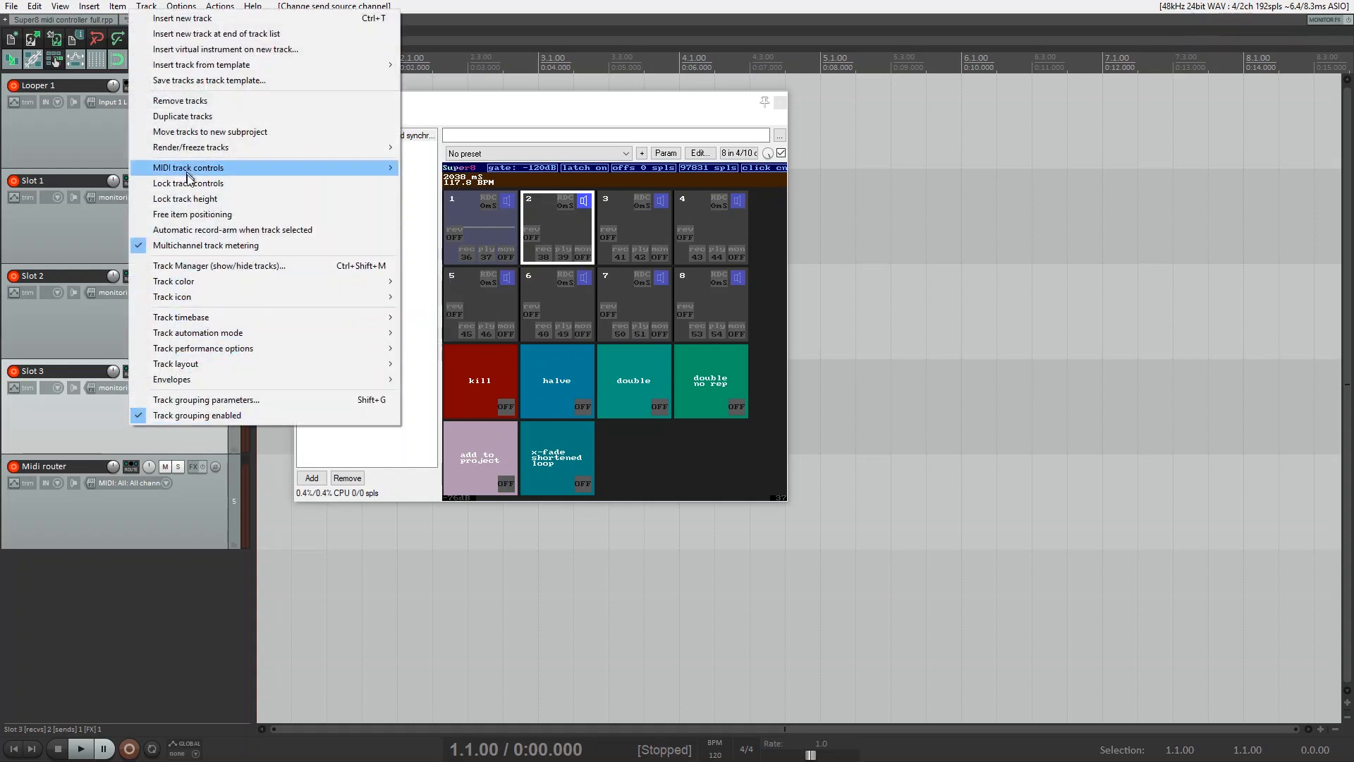
click(214, 117)
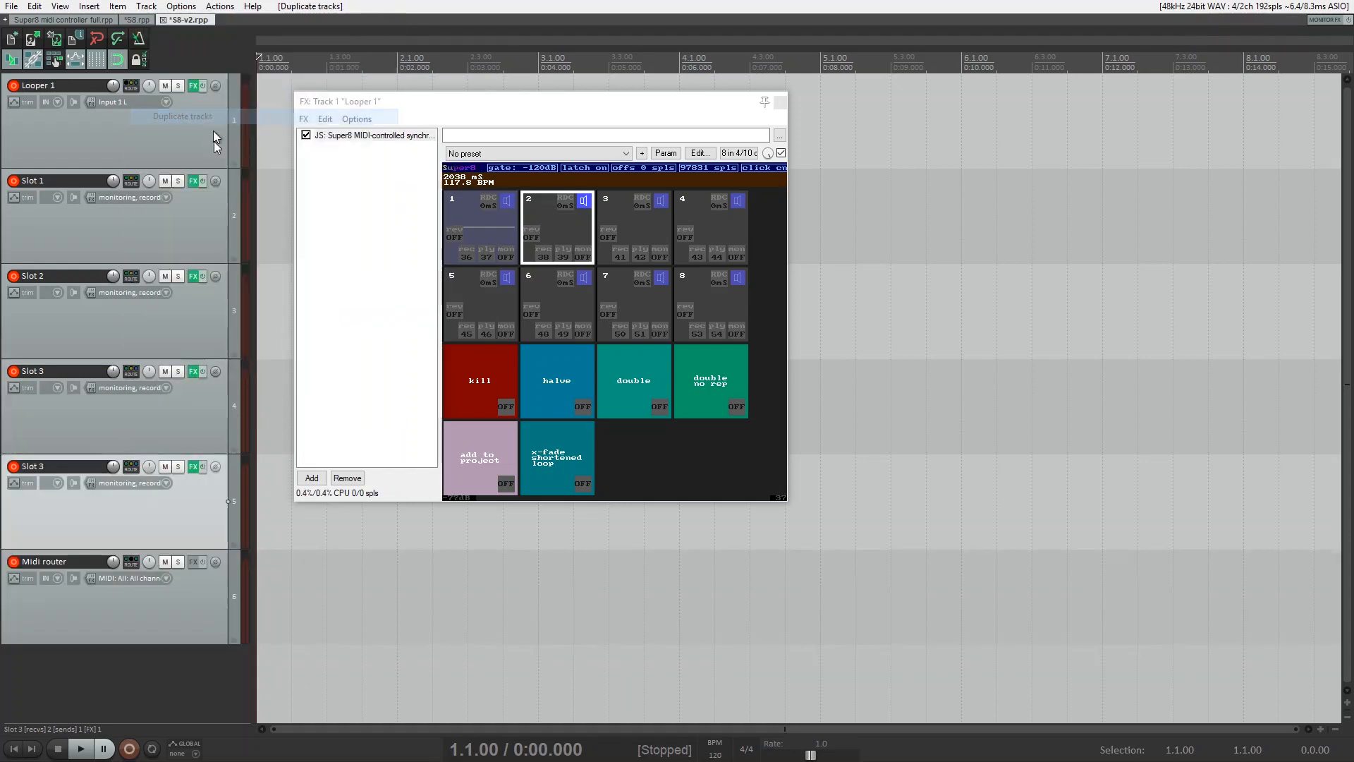
double_click(56, 466)
click(57, 466)
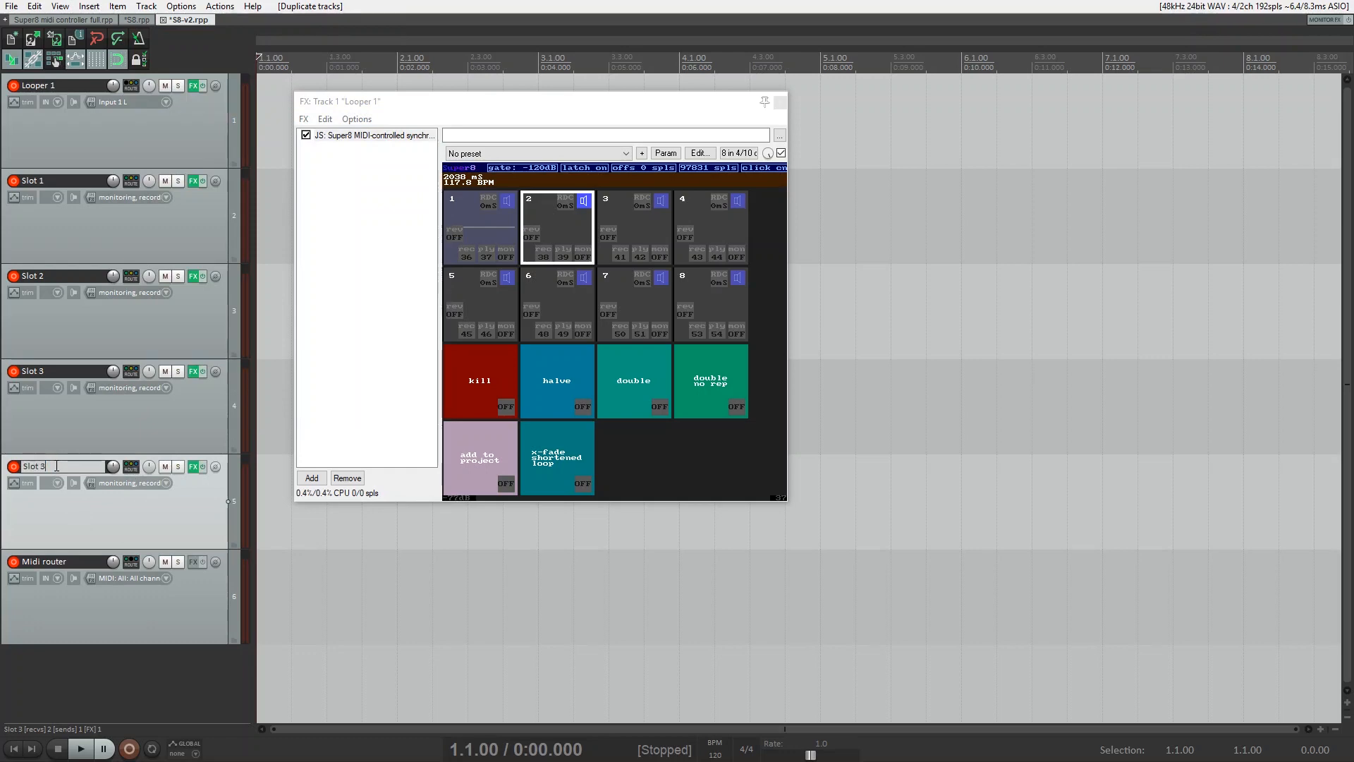
text(4)
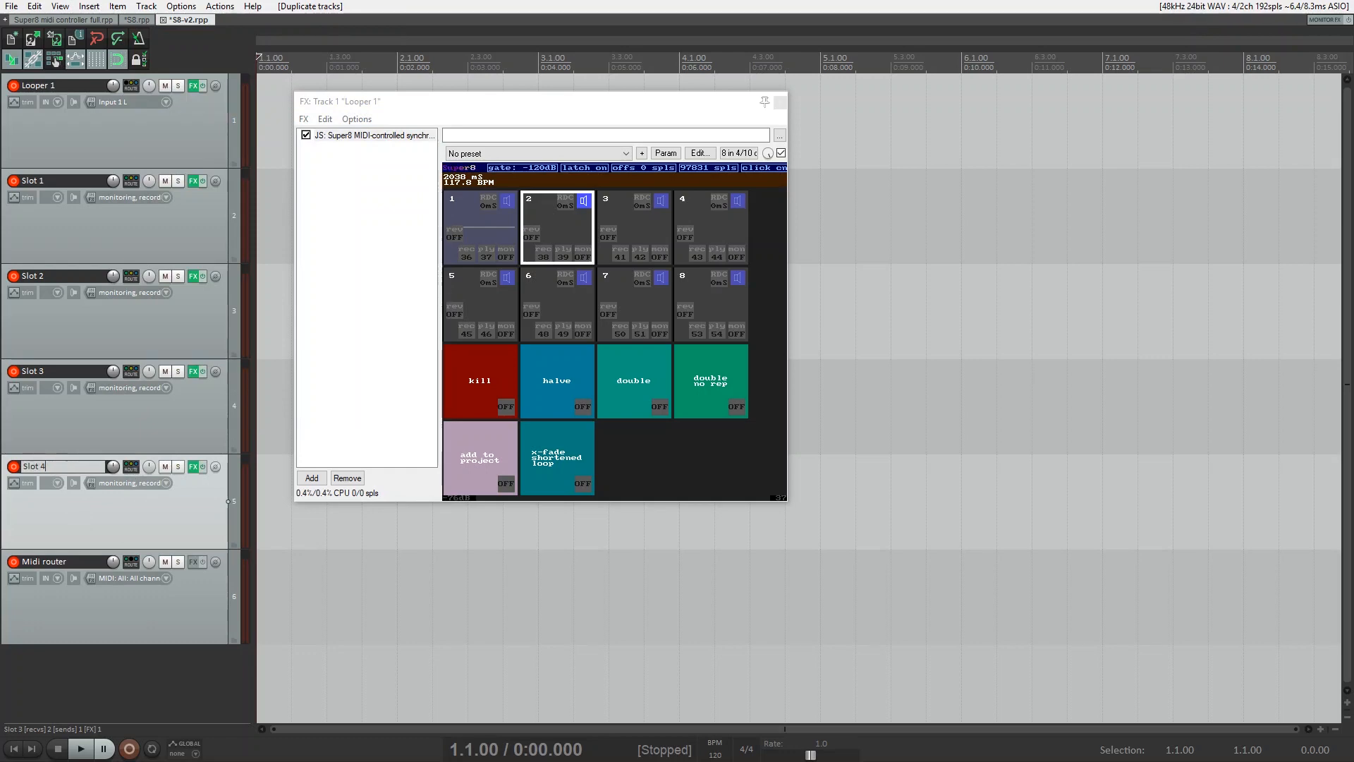
Step: Set the audio source of Slot 4's receive from Looper 1 to mono channel 4
click(130, 469)
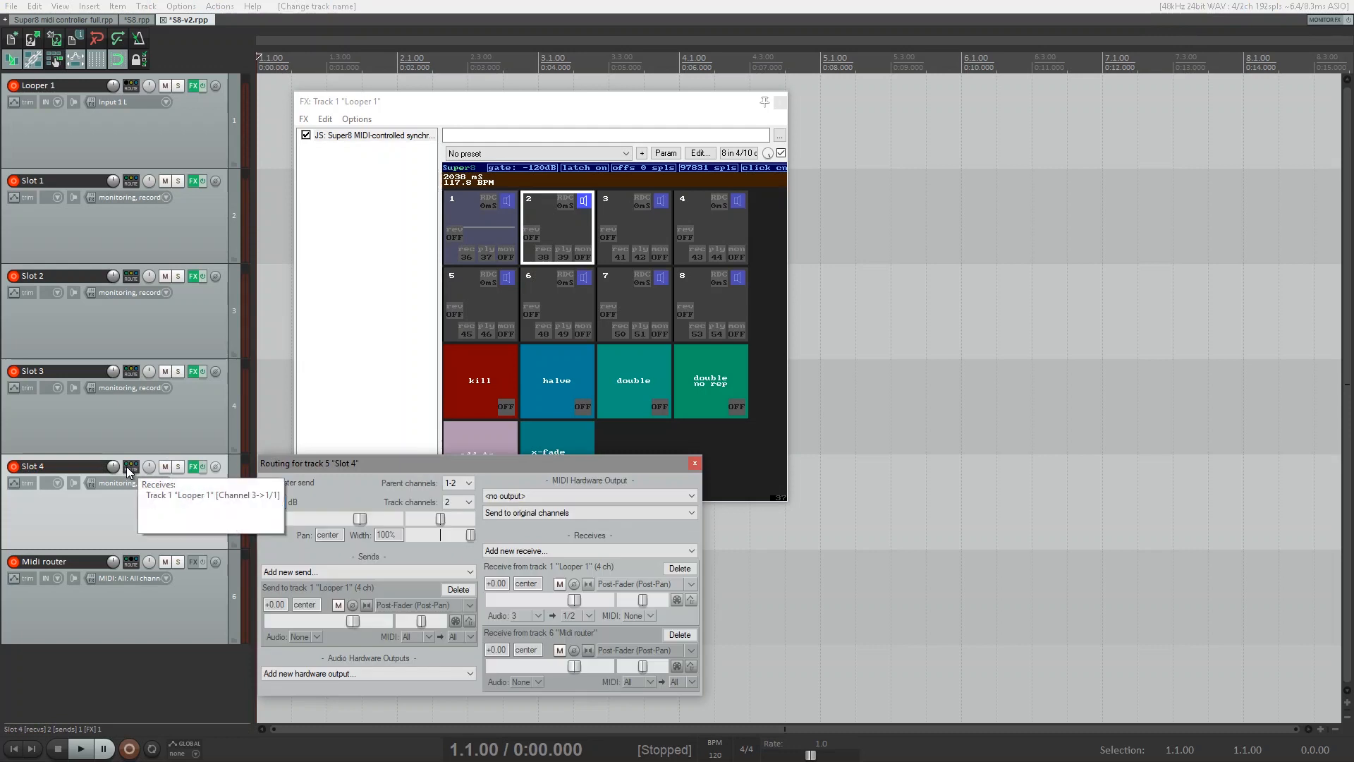
click(538, 616)
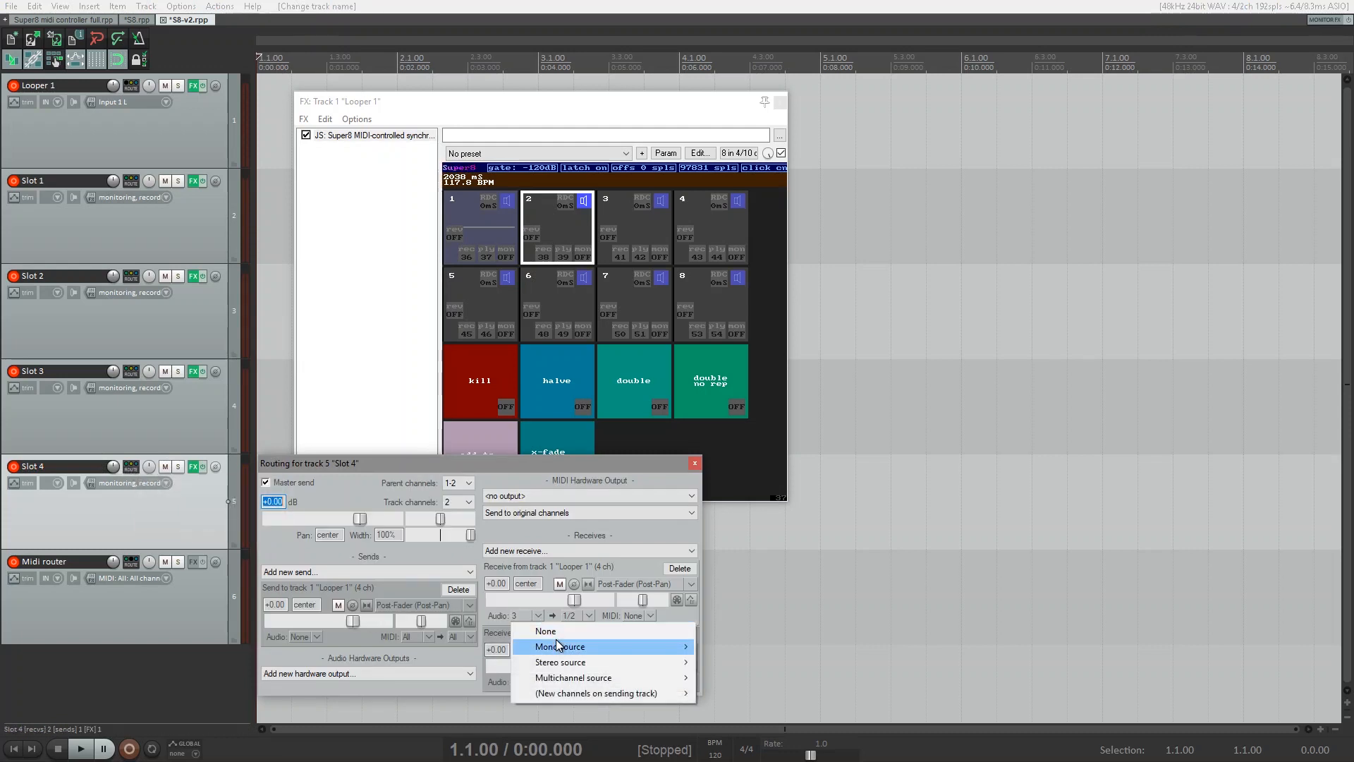
mouse_move(562, 645)
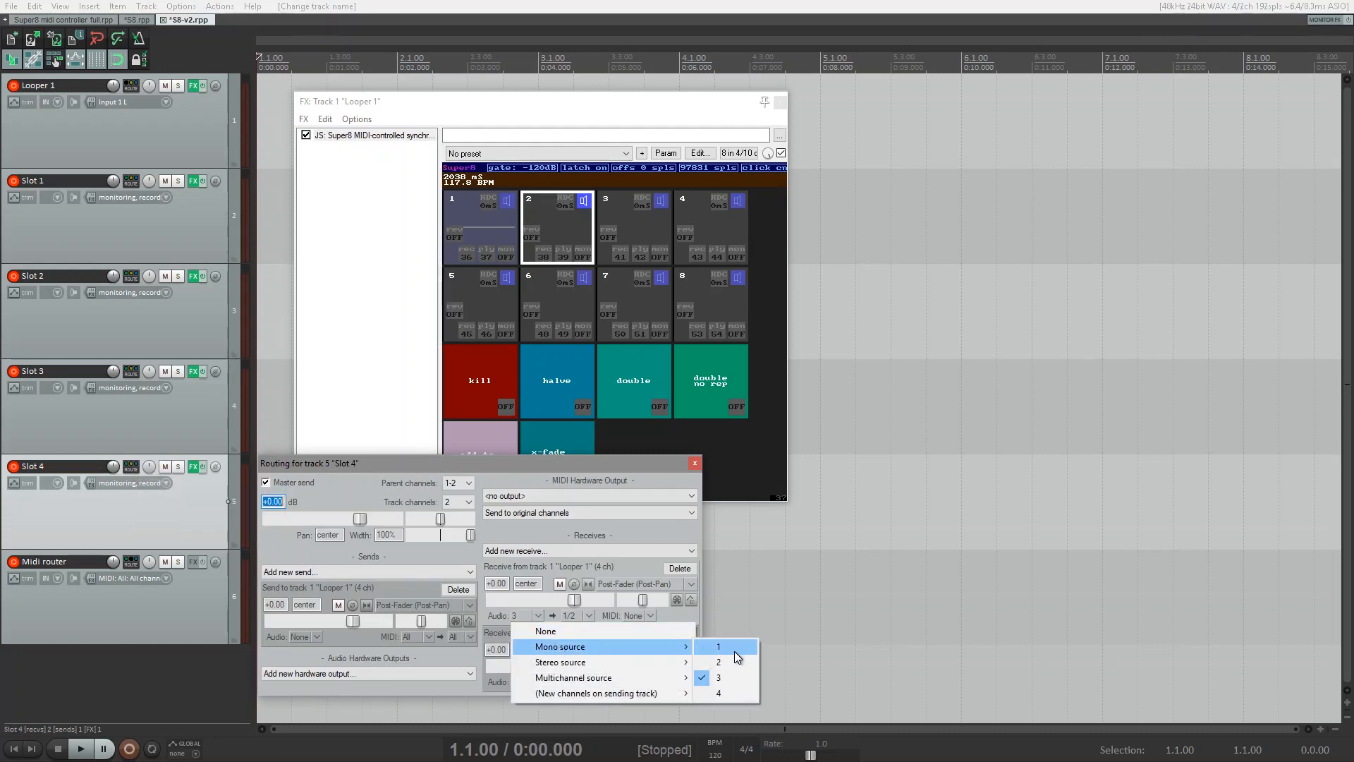
click(720, 692)
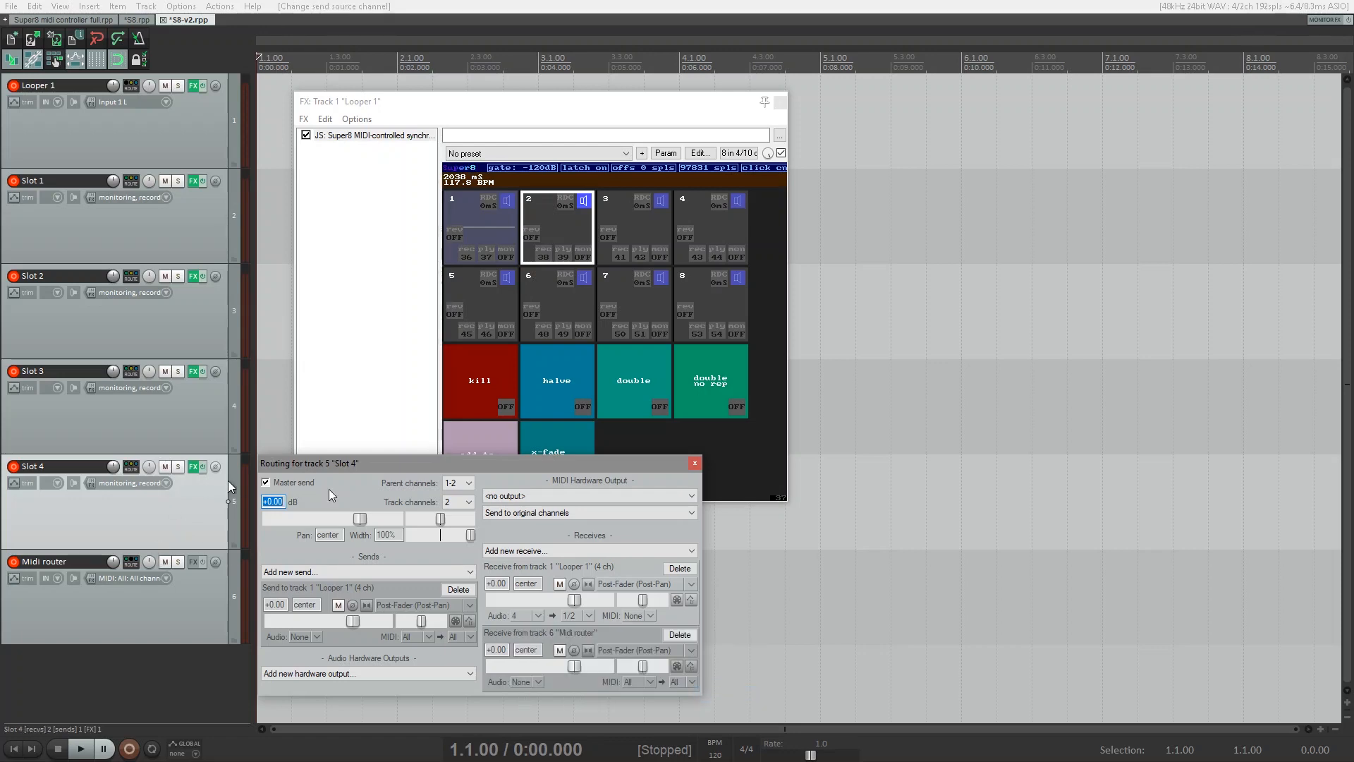
click(695, 466)
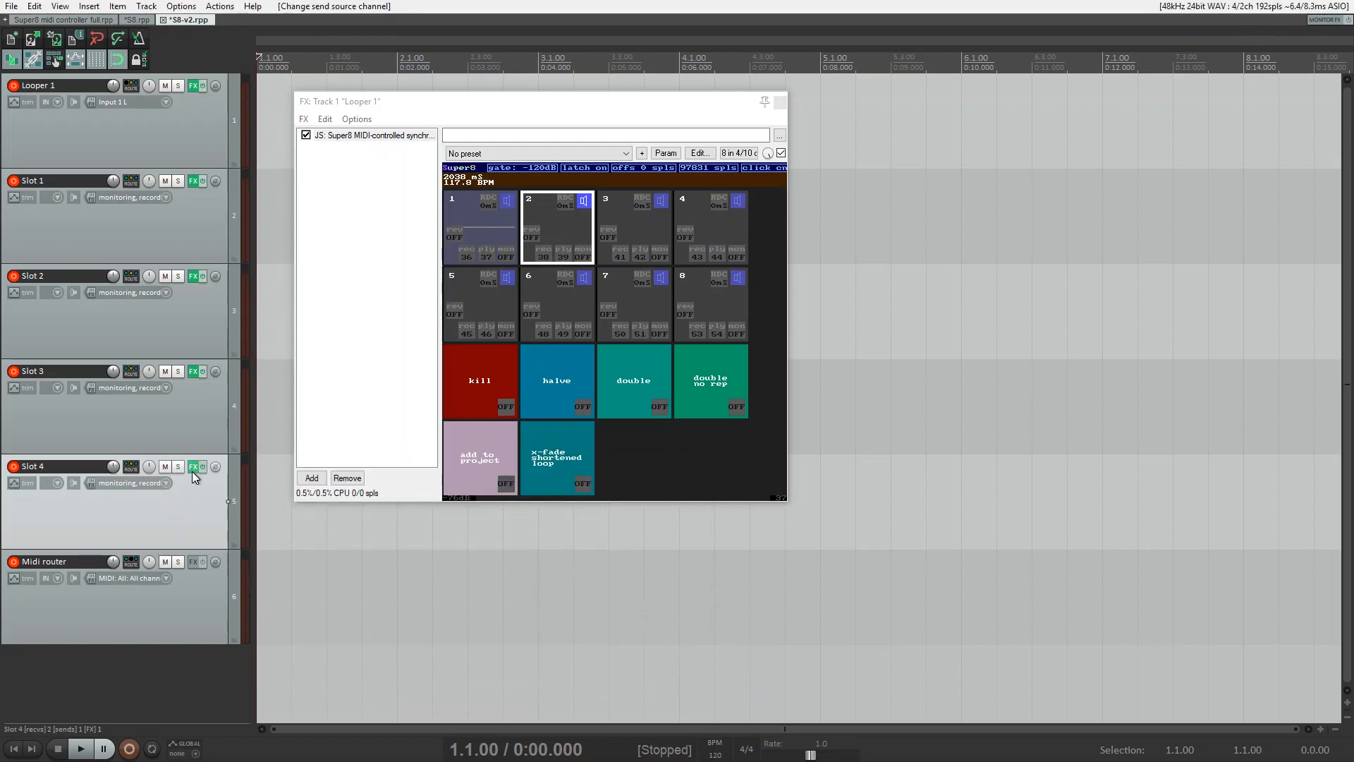
Step: In Slot 4's MIDI controller effect, set the Super8 rec note to 43 and the ply note to 44
click(191, 468)
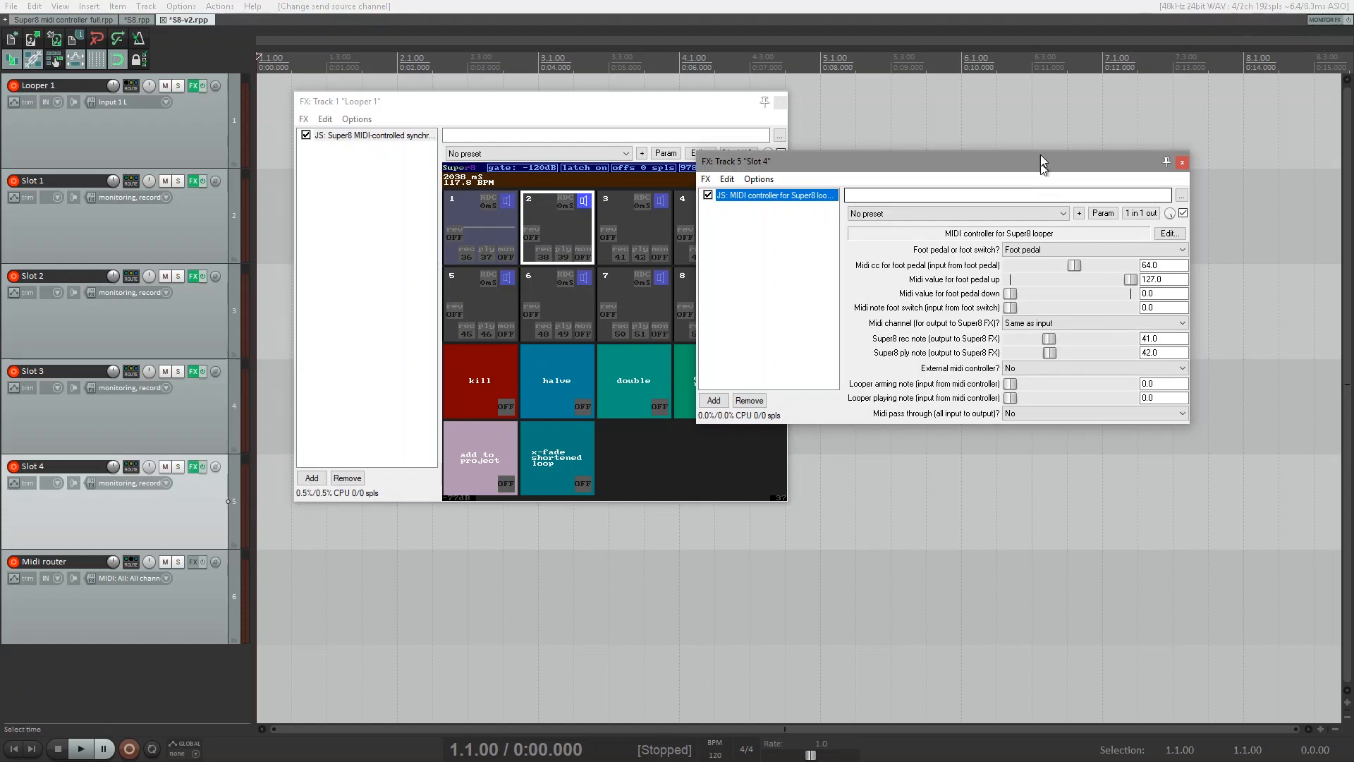
drag(962, 168, 731, 364)
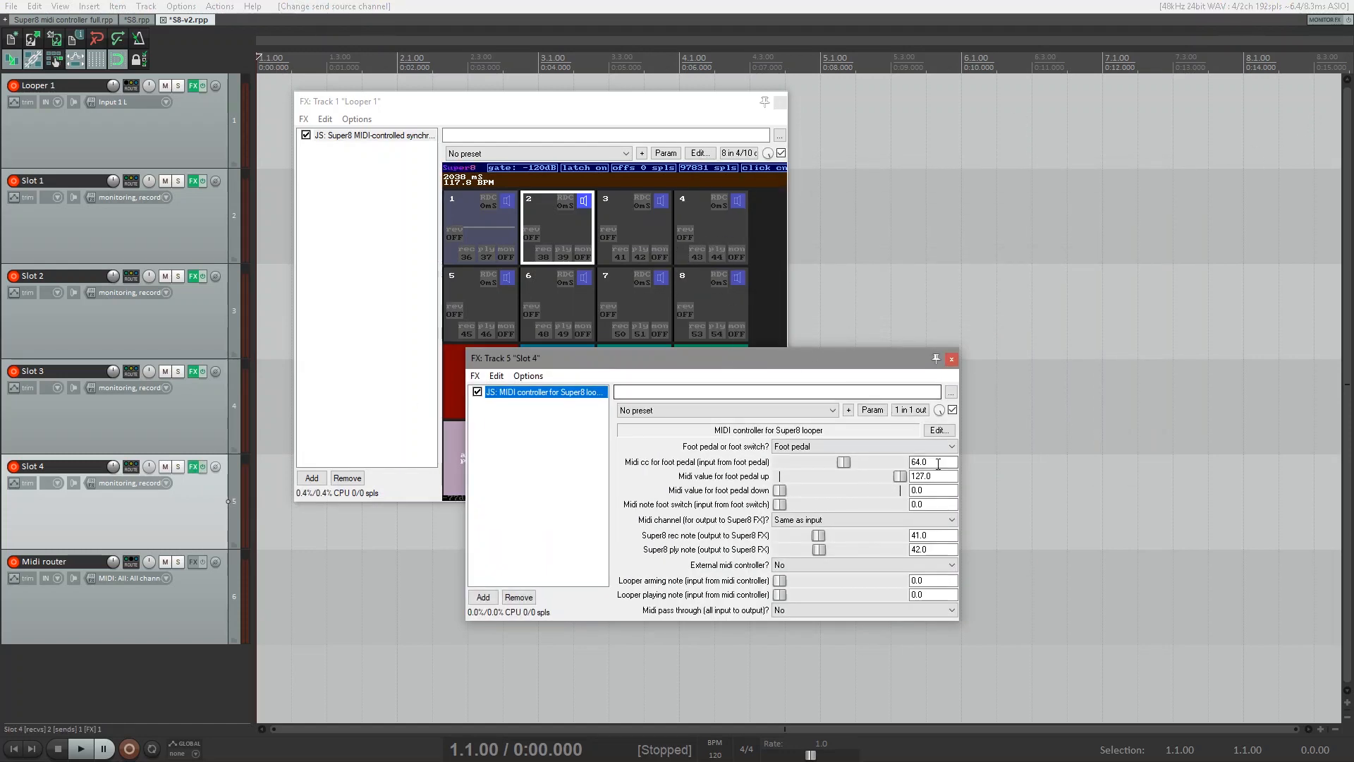
double_click(924, 536)
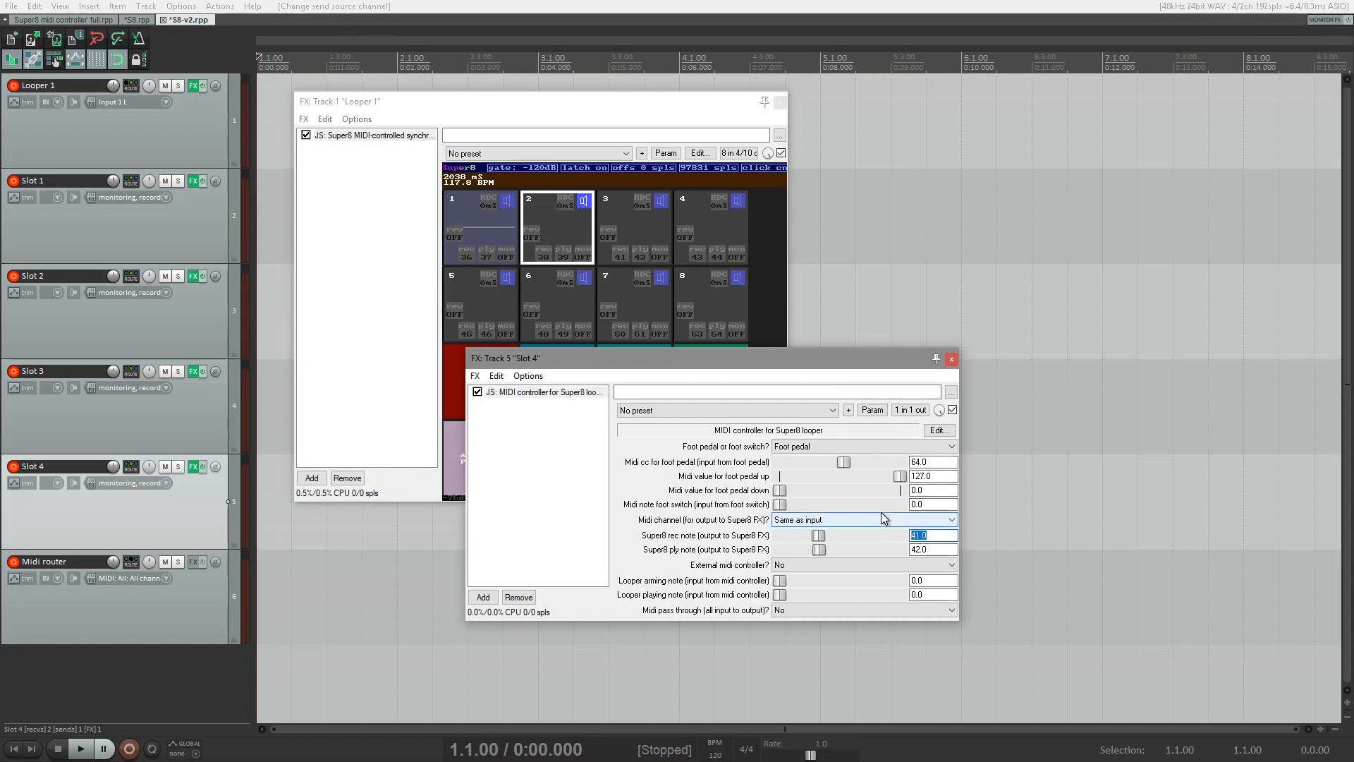
text(43)
key(Return)
key(Tab)
text(44)
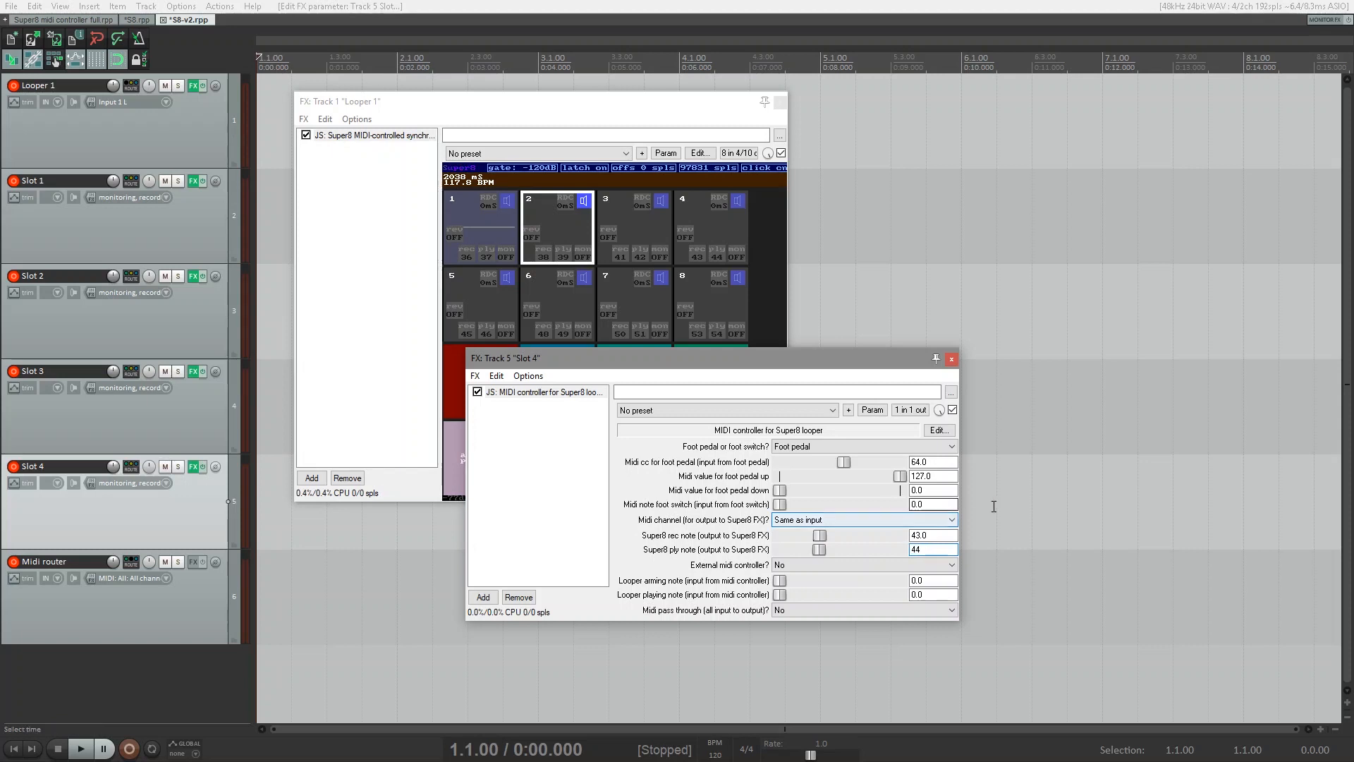
click(952, 359)
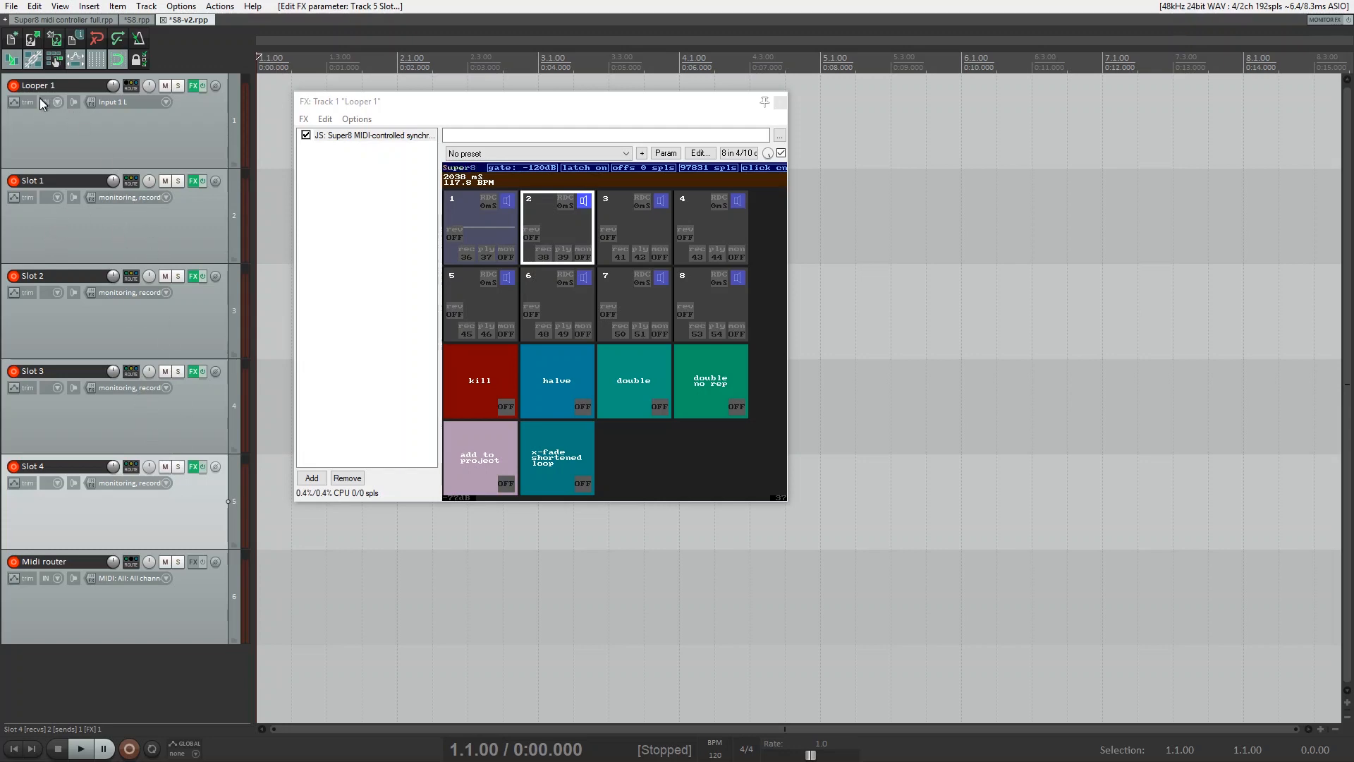
Step: Set the record mode of the Looper 1 and Midi router tracks to disabled with input monitoring only
click(60, 103)
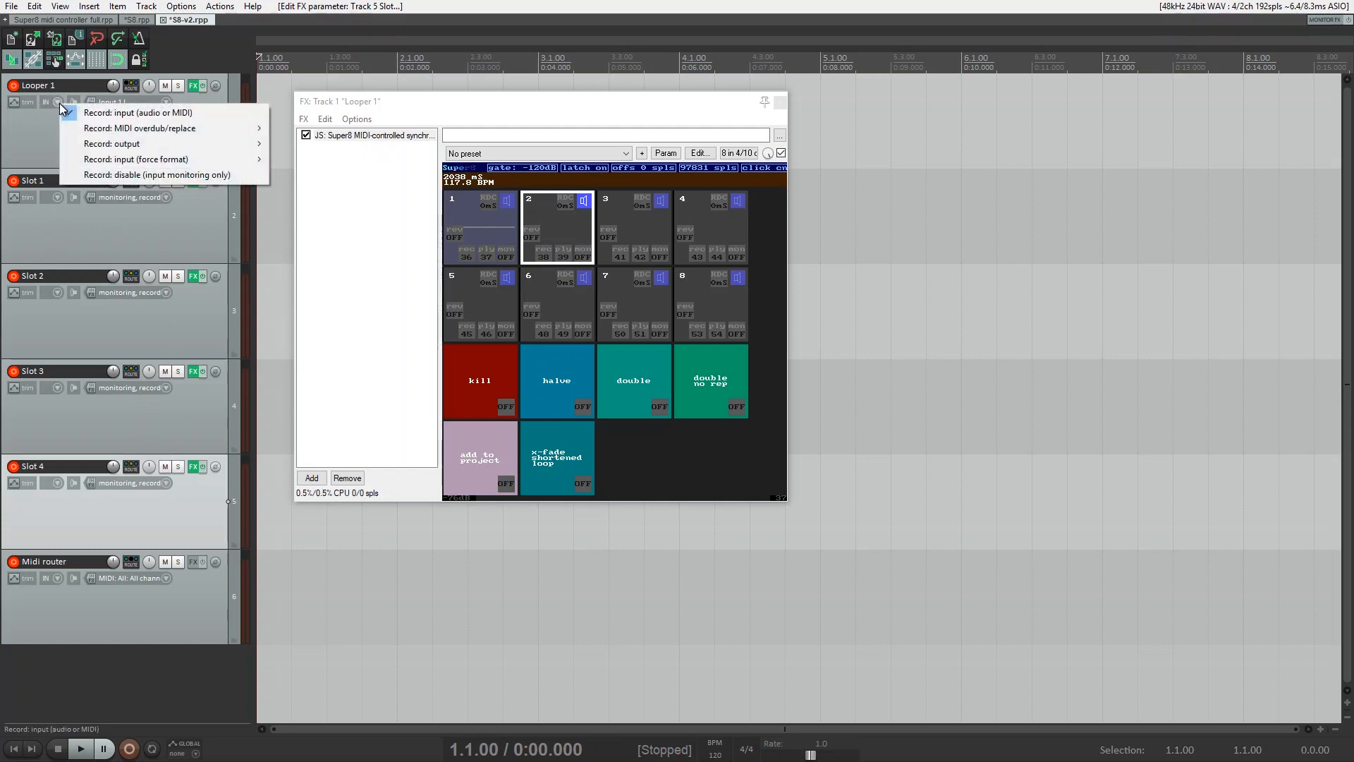
click(155, 175)
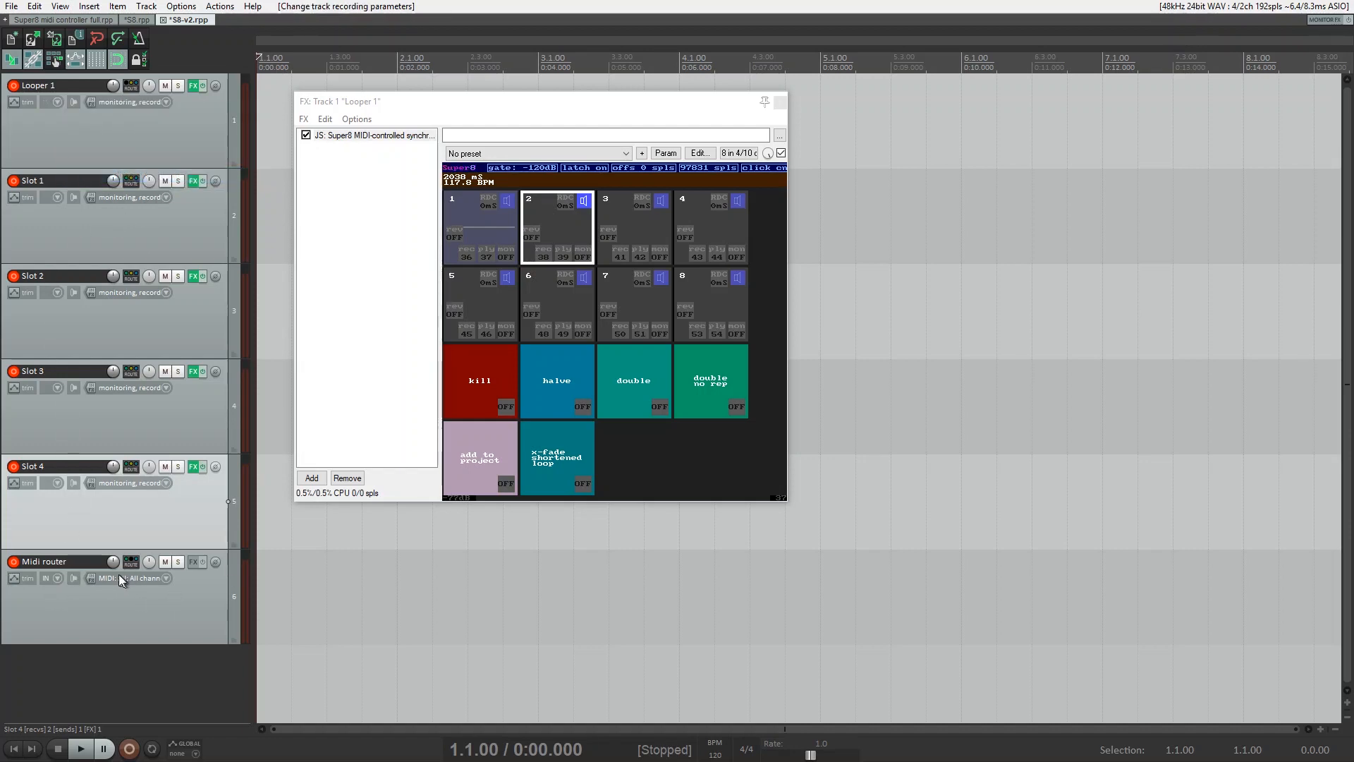
click(58, 577)
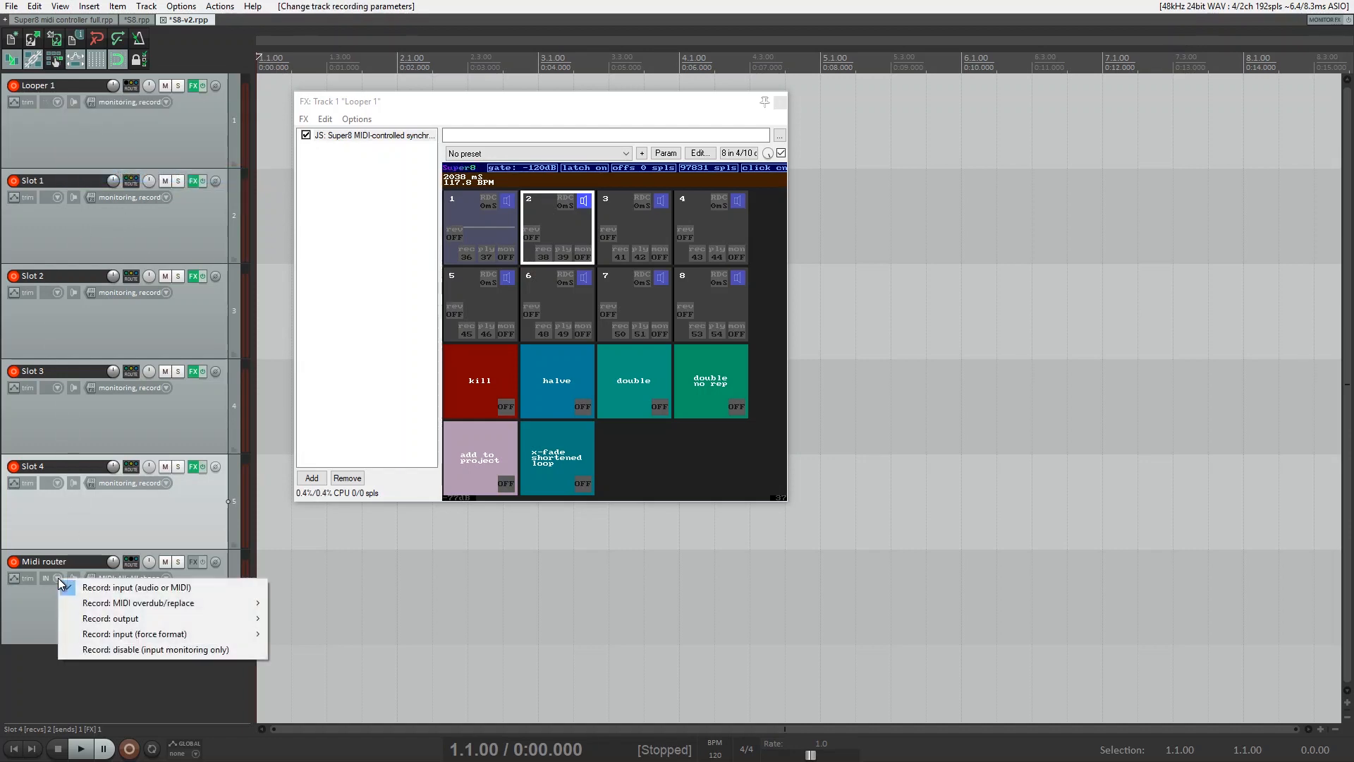
click(143, 650)
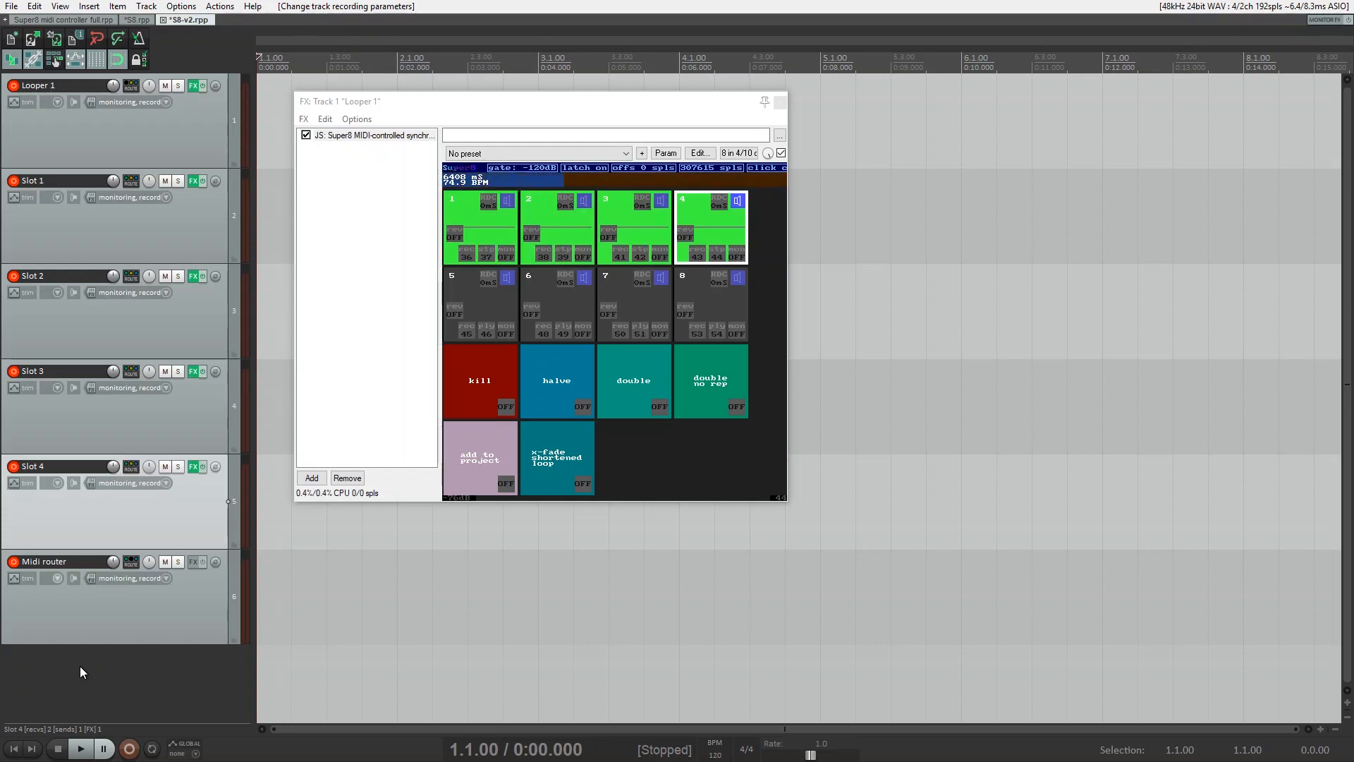
Step: Stop the playing loops in Super8 slots 1, 2, 3 and 4
click(489, 253)
click(563, 251)
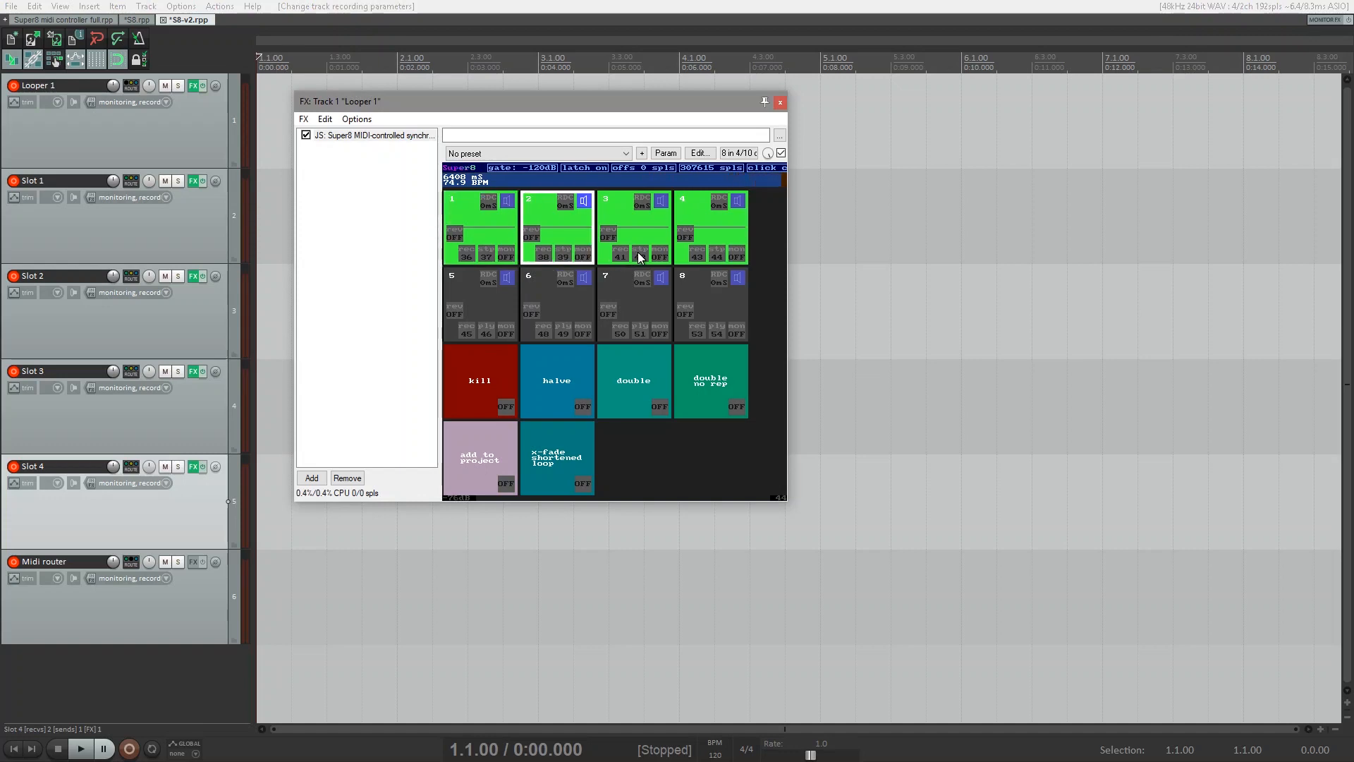
click(638, 253)
click(713, 252)
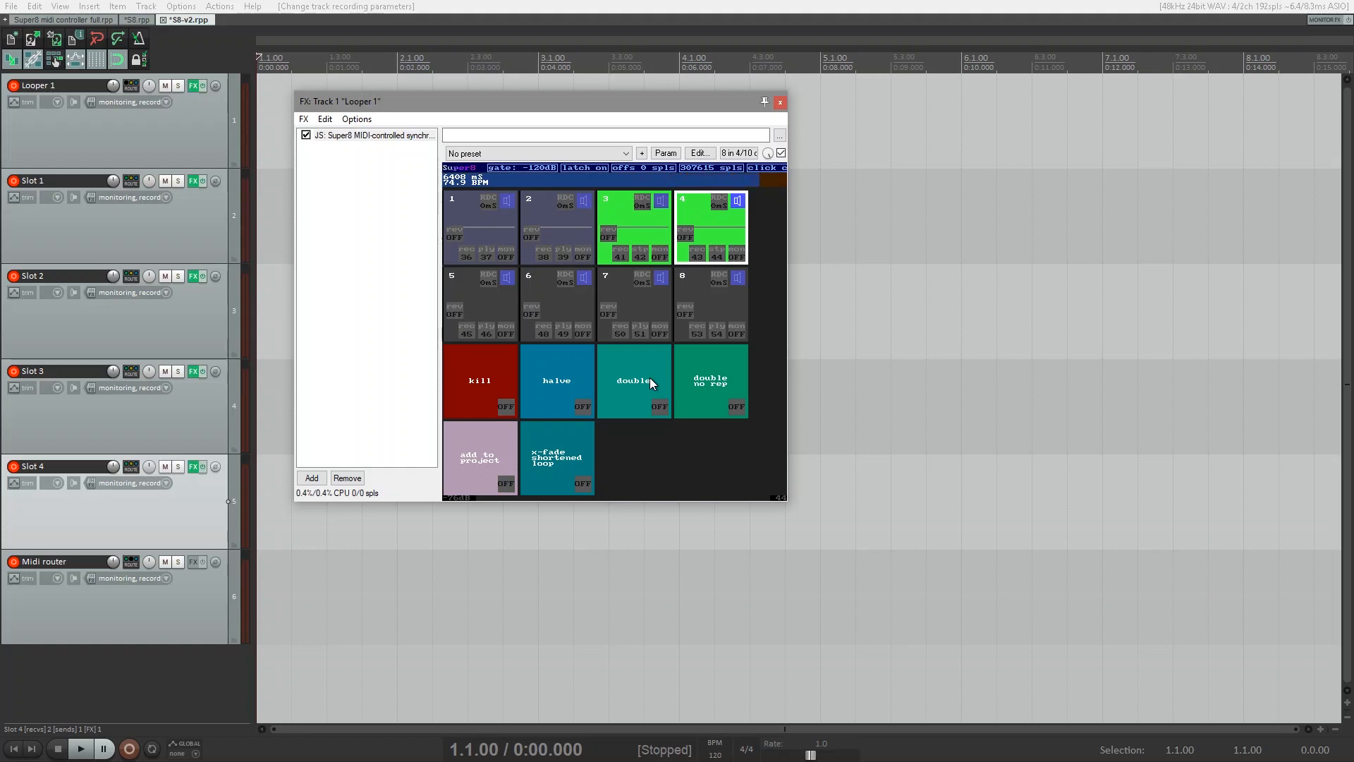
Step: Review the foot pedal and foot switch input settings in Slot 1's MIDI controller effect
click(193, 181)
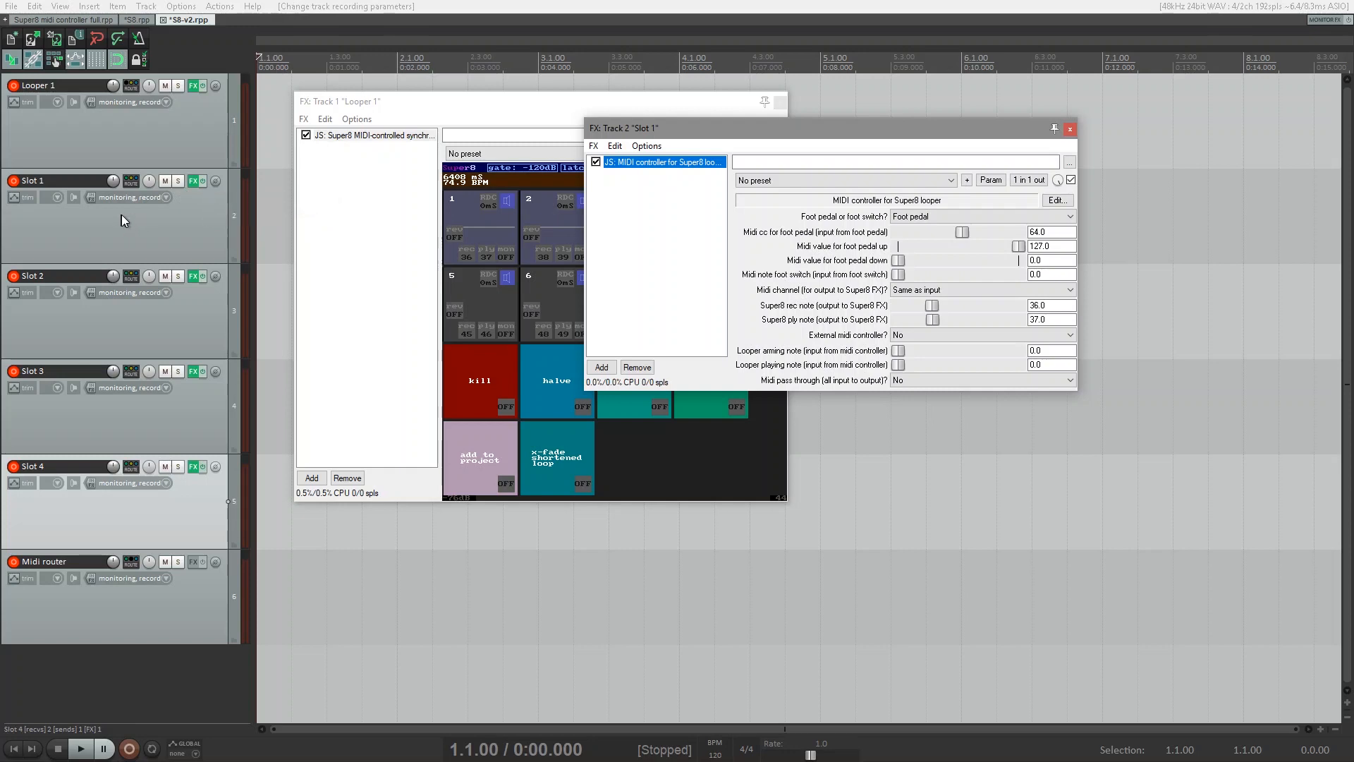
click(1056, 232)
key(Tab)
key(Tab)
key(Tab)
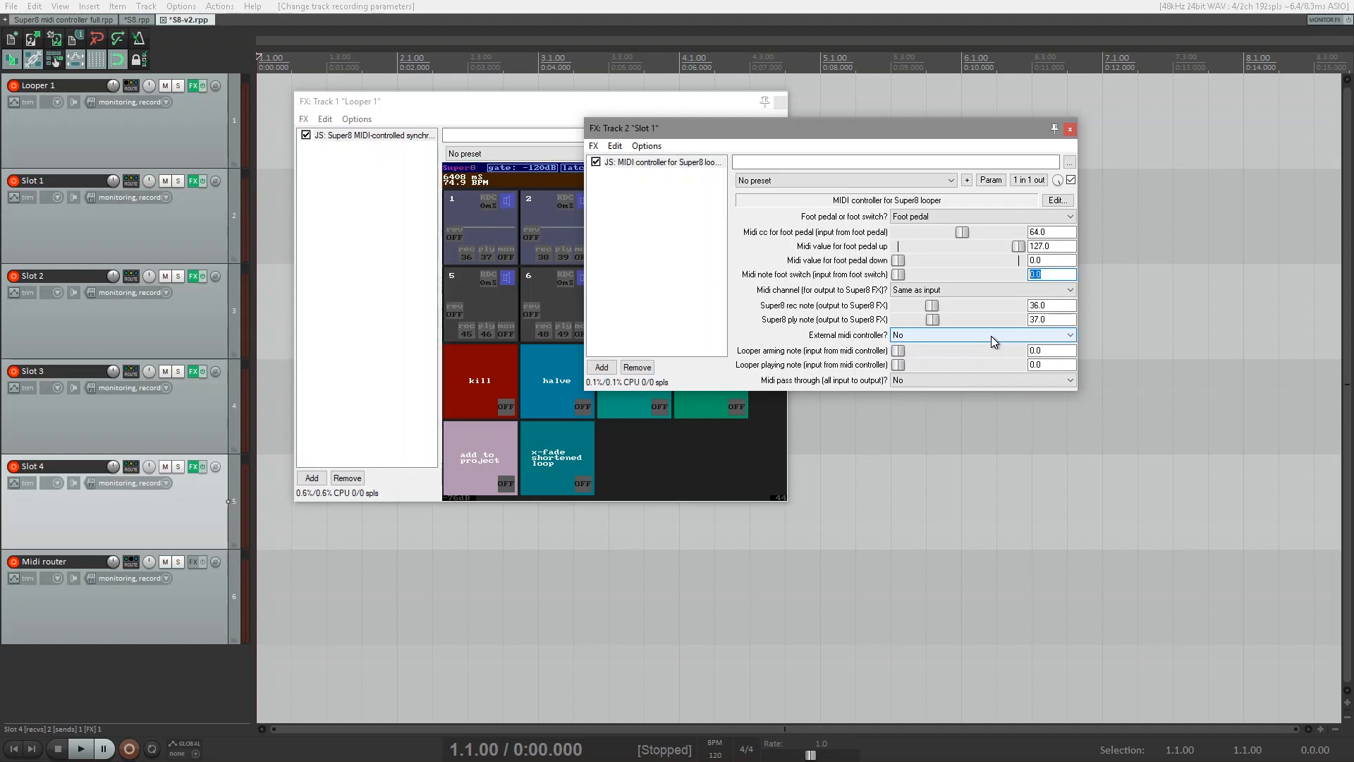
click(1070, 130)
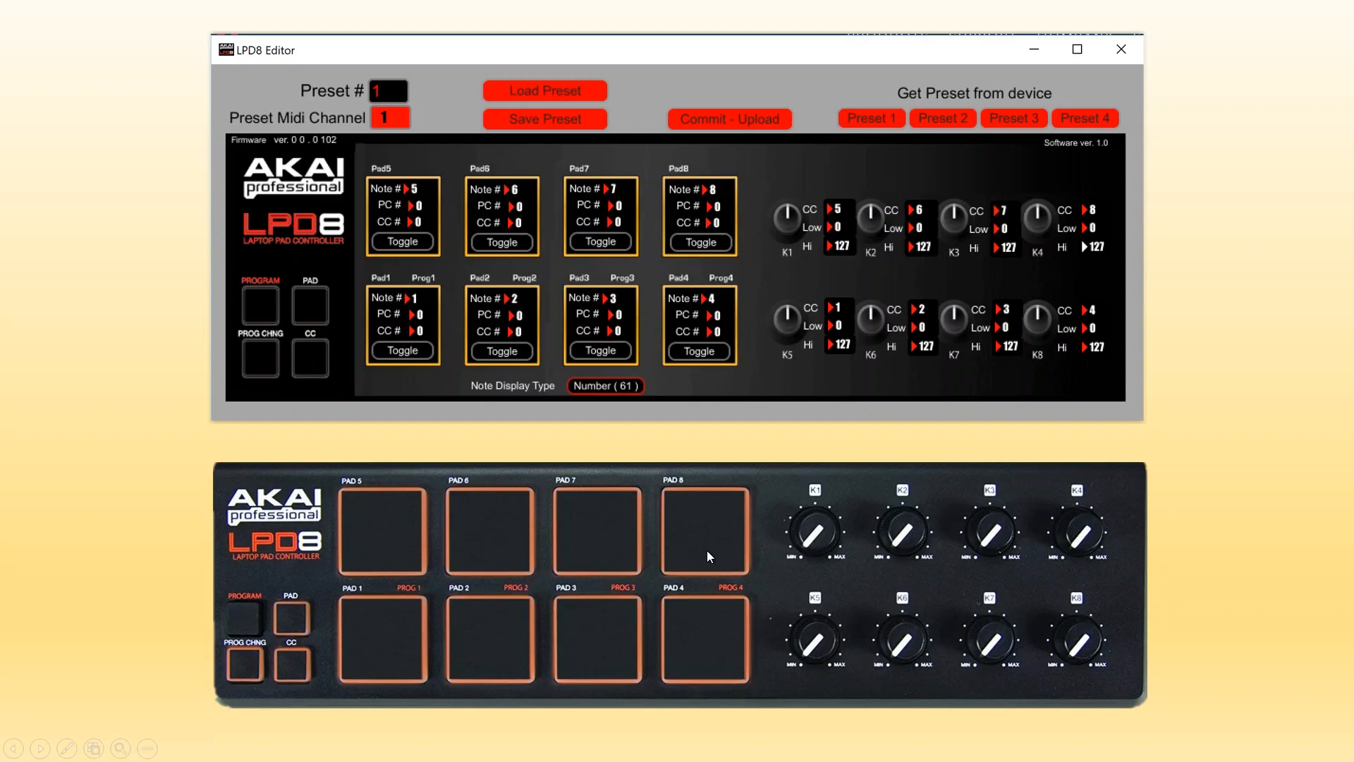
Step: Switch to REAPER and set the looper arming note to 1 and playing note to 5 in Slot 1's MIDI controller effect
key(alt+Tab)
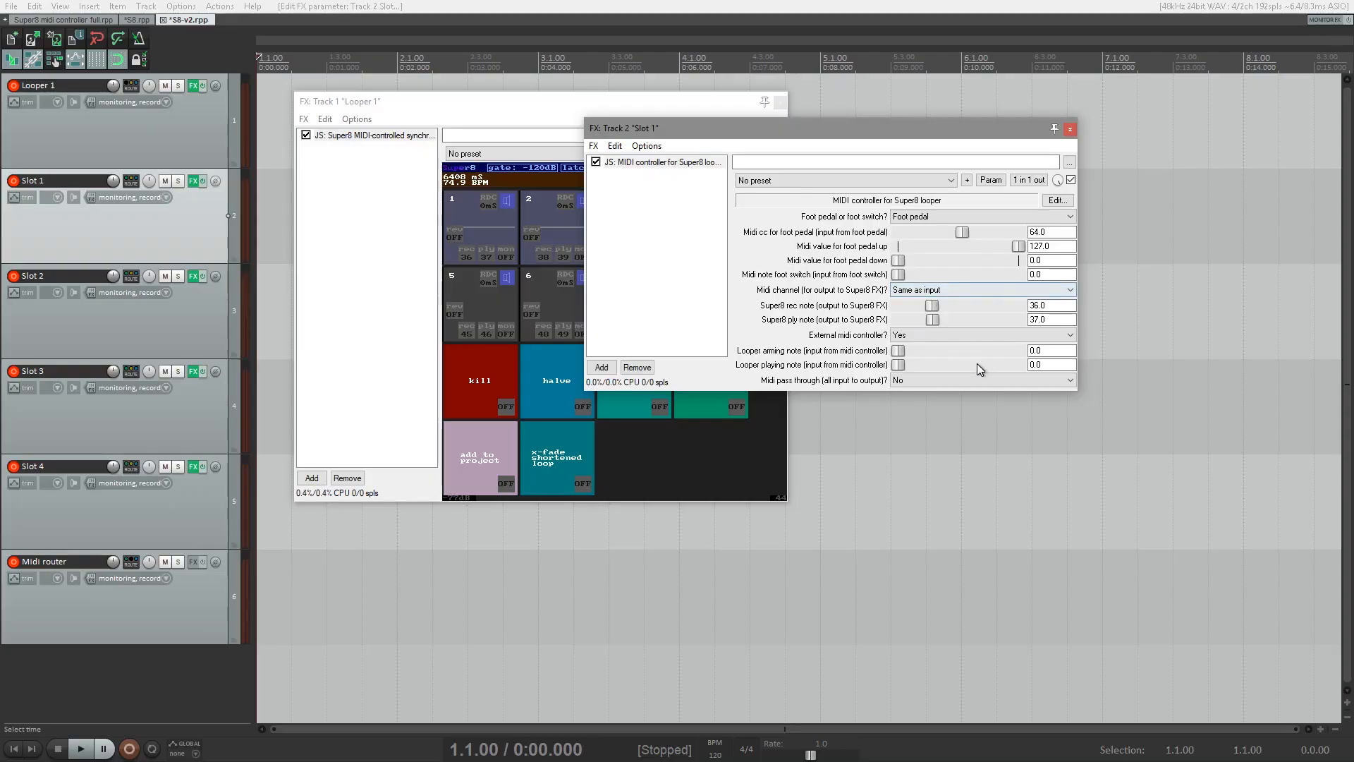
double_click(1058, 351)
text(1)
key(Tab)
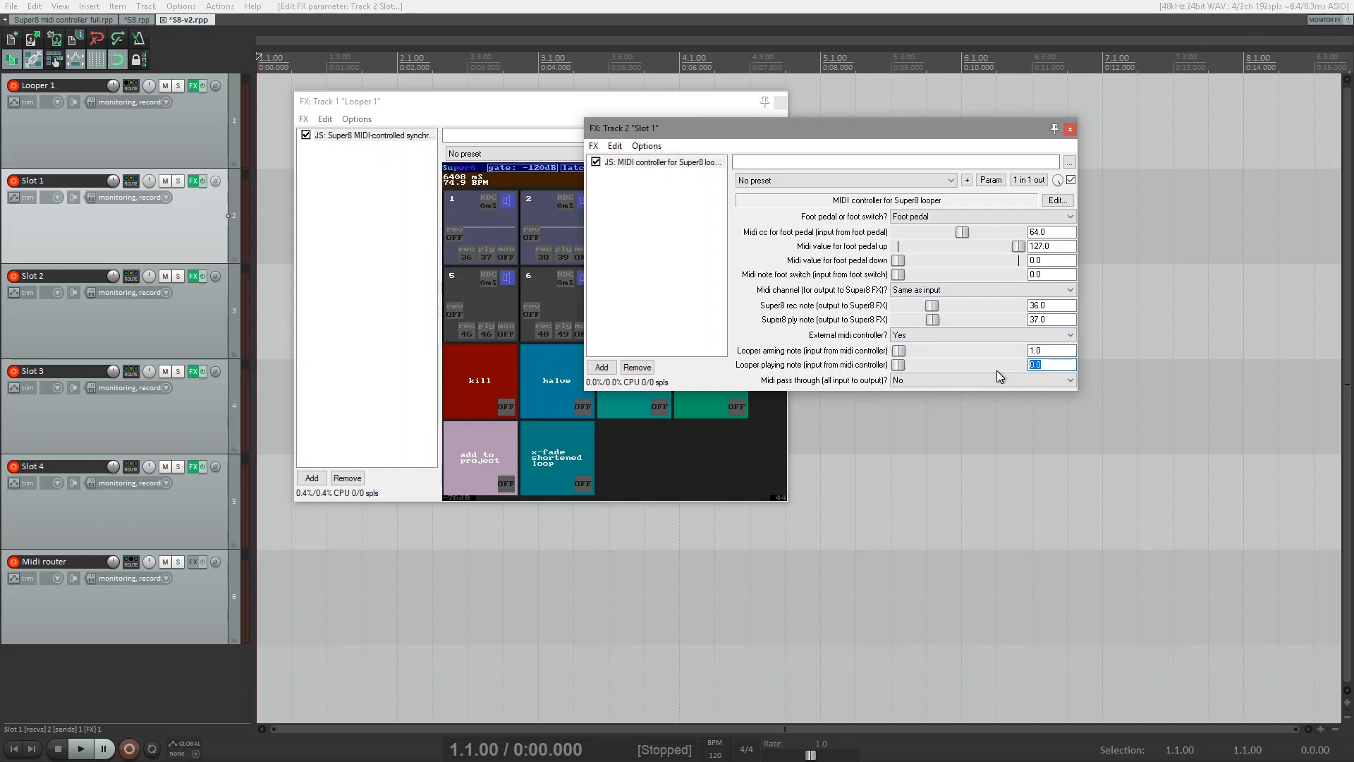
text(5)
key(Tab)
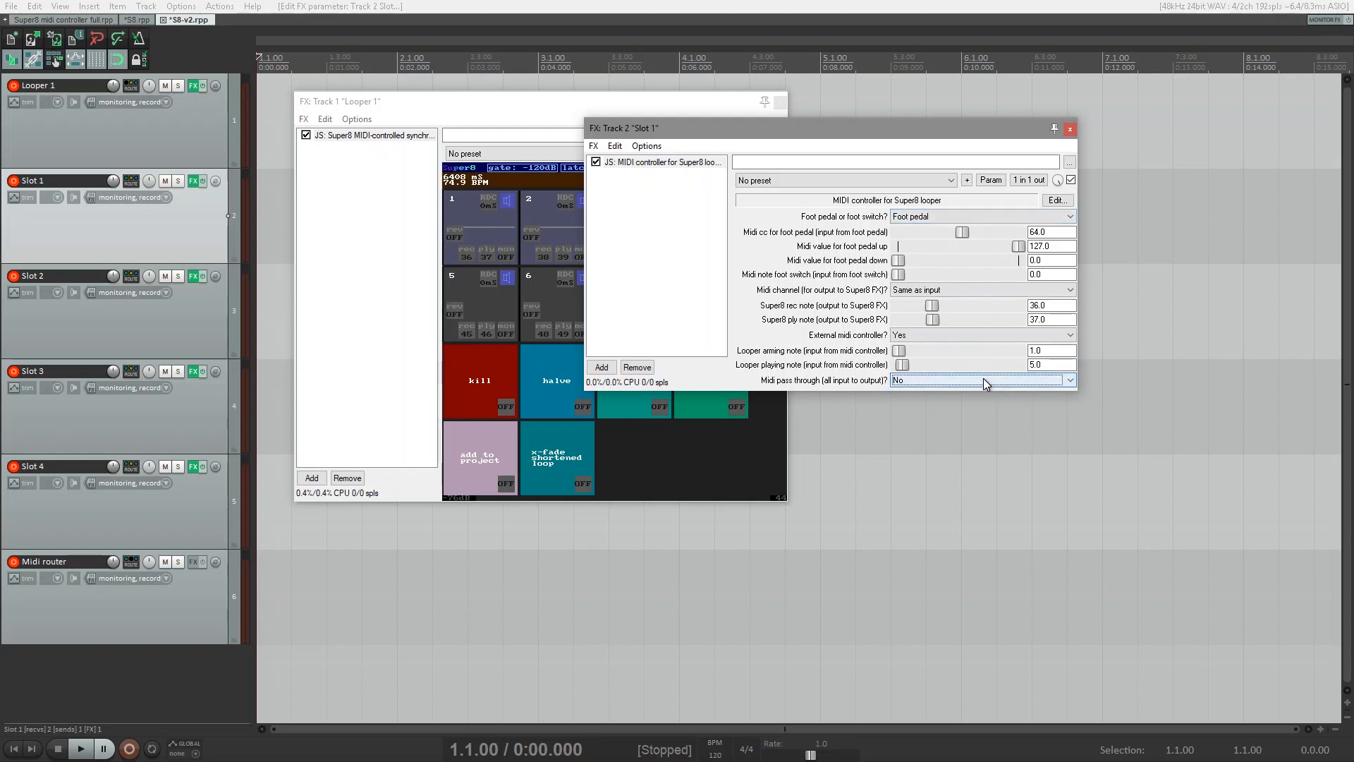
Step: Save Slot 1's MIDI controller settings as a preset named "Looper slot 1" and close the effect window
click(967, 180)
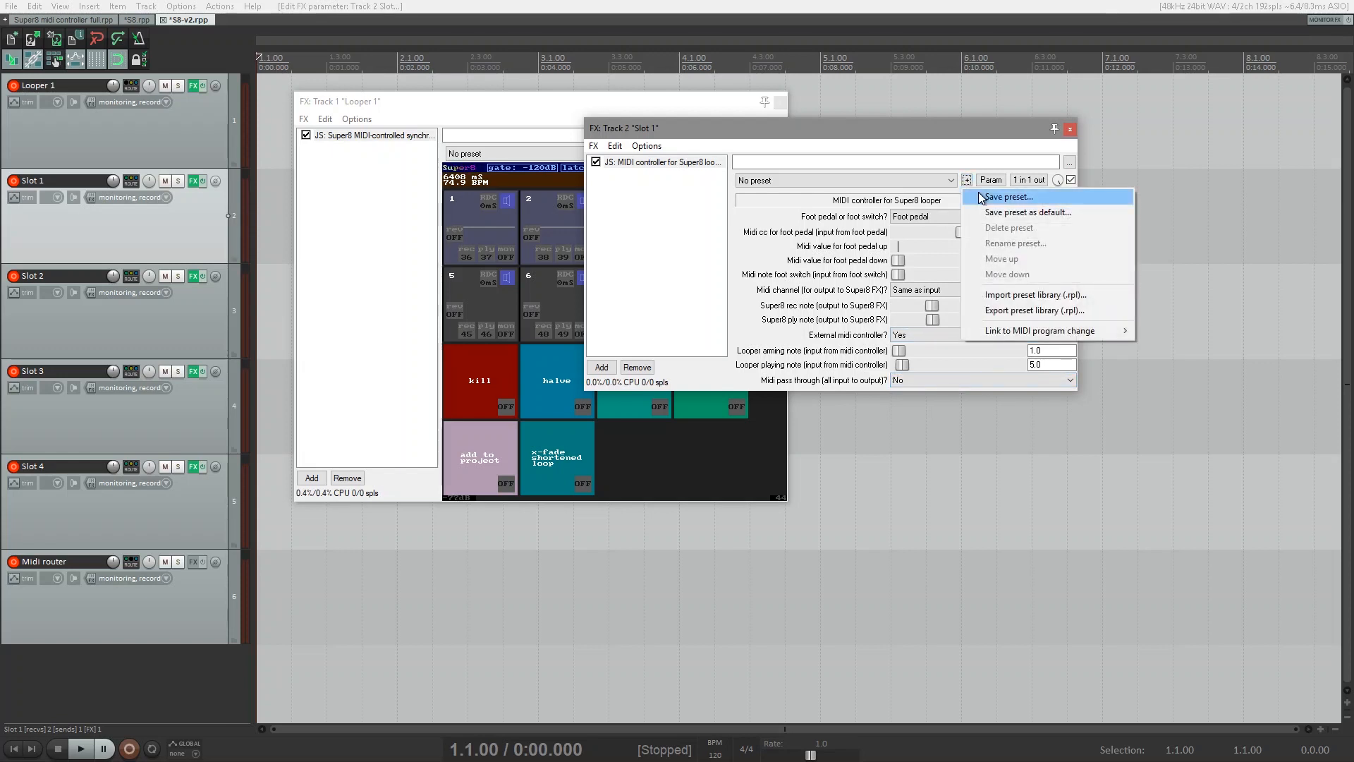
click(979, 196)
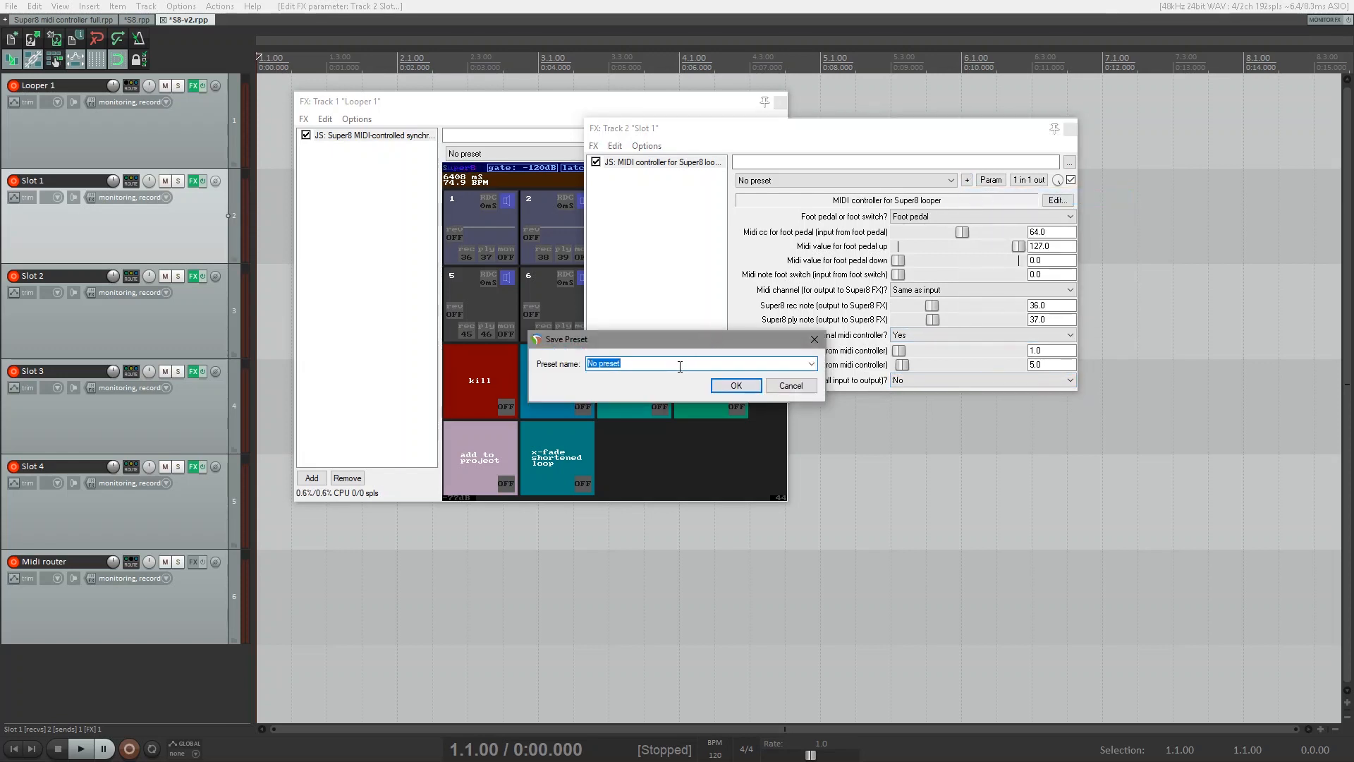
text(Looper slot 1)
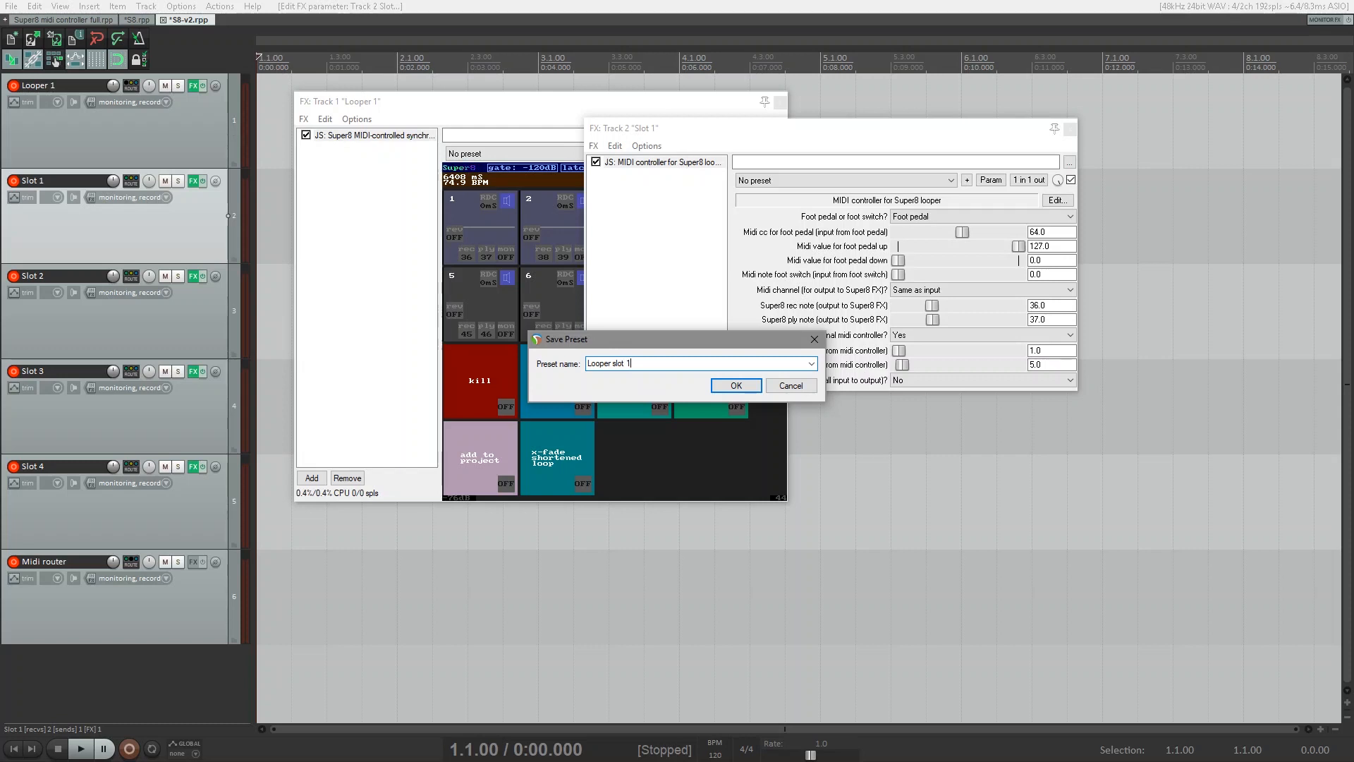
click(743, 385)
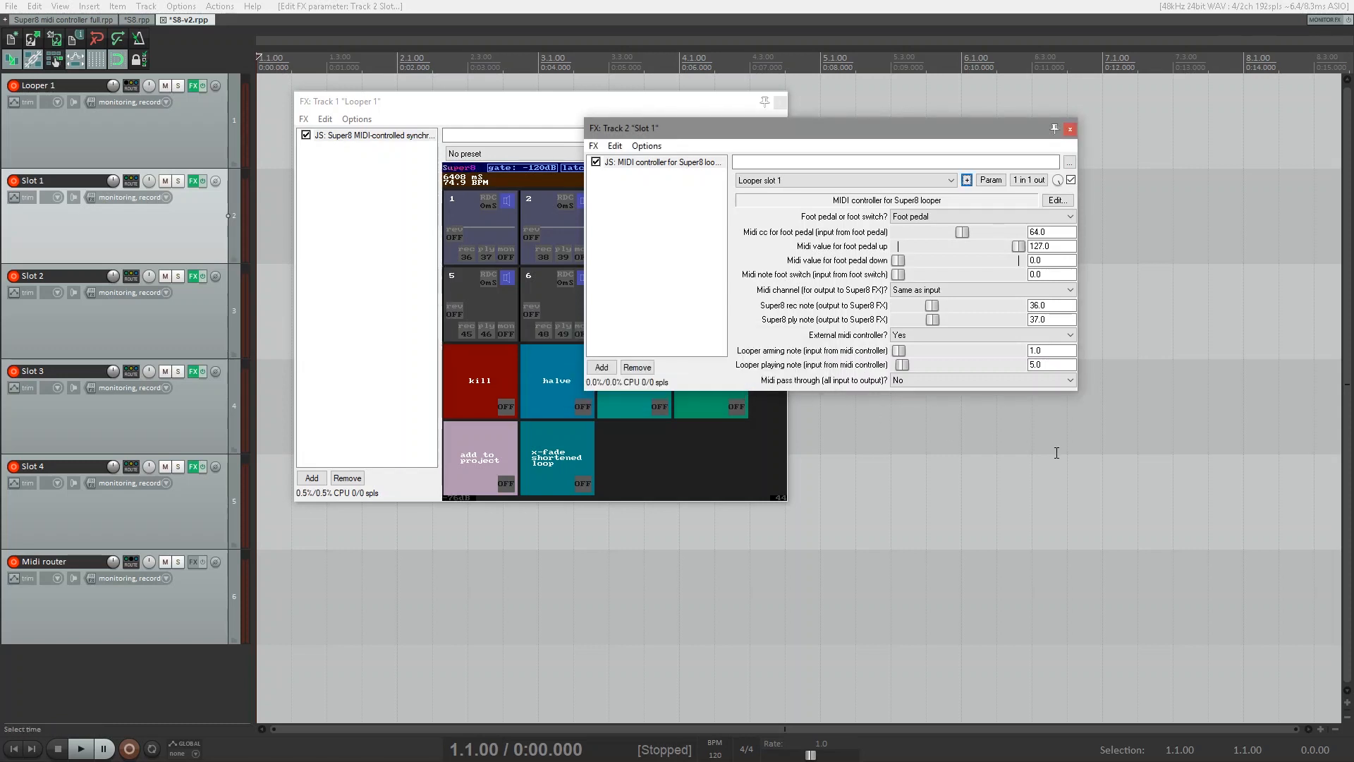
click(1073, 130)
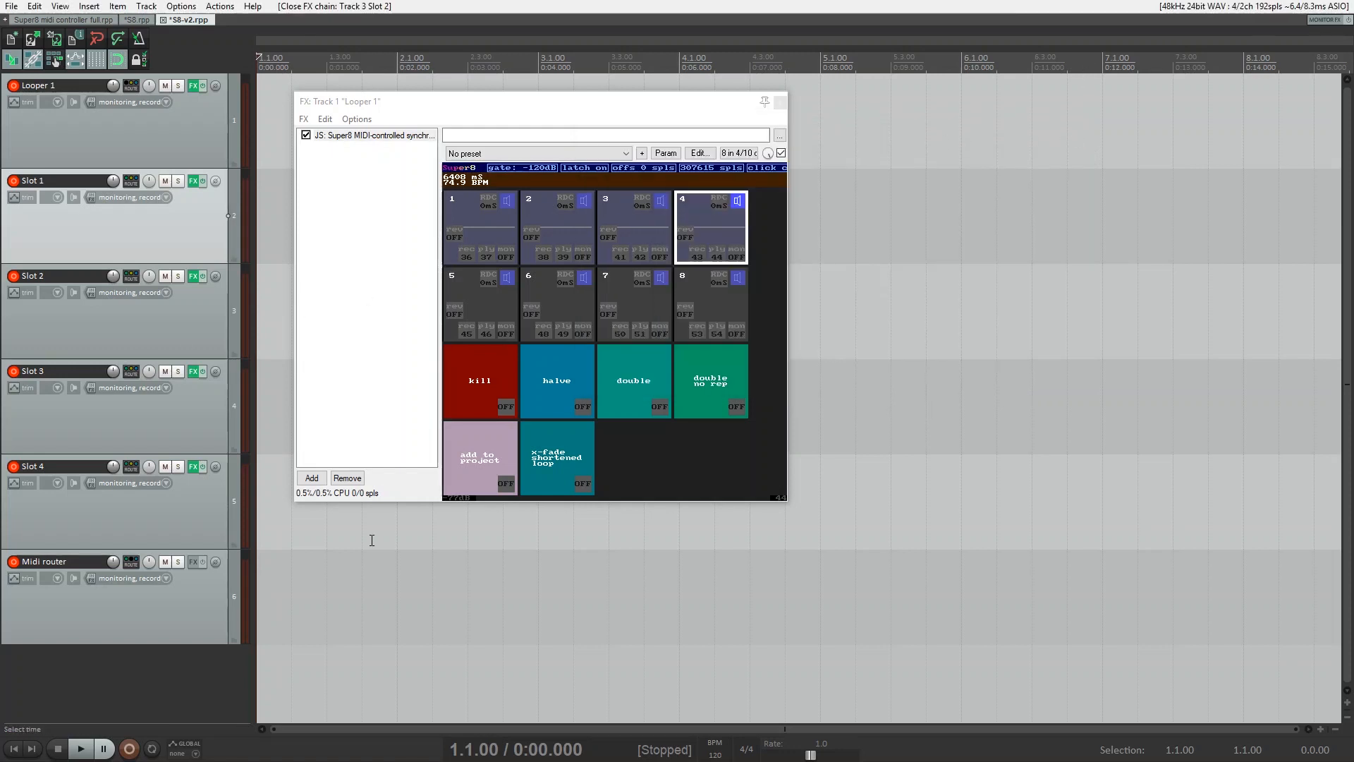
Step: Enable the external MIDI controller in Slot 2's MIDI controller effect, with looper arming note 2 and playing note 6
click(195, 276)
click(1101, 365)
click(1092, 390)
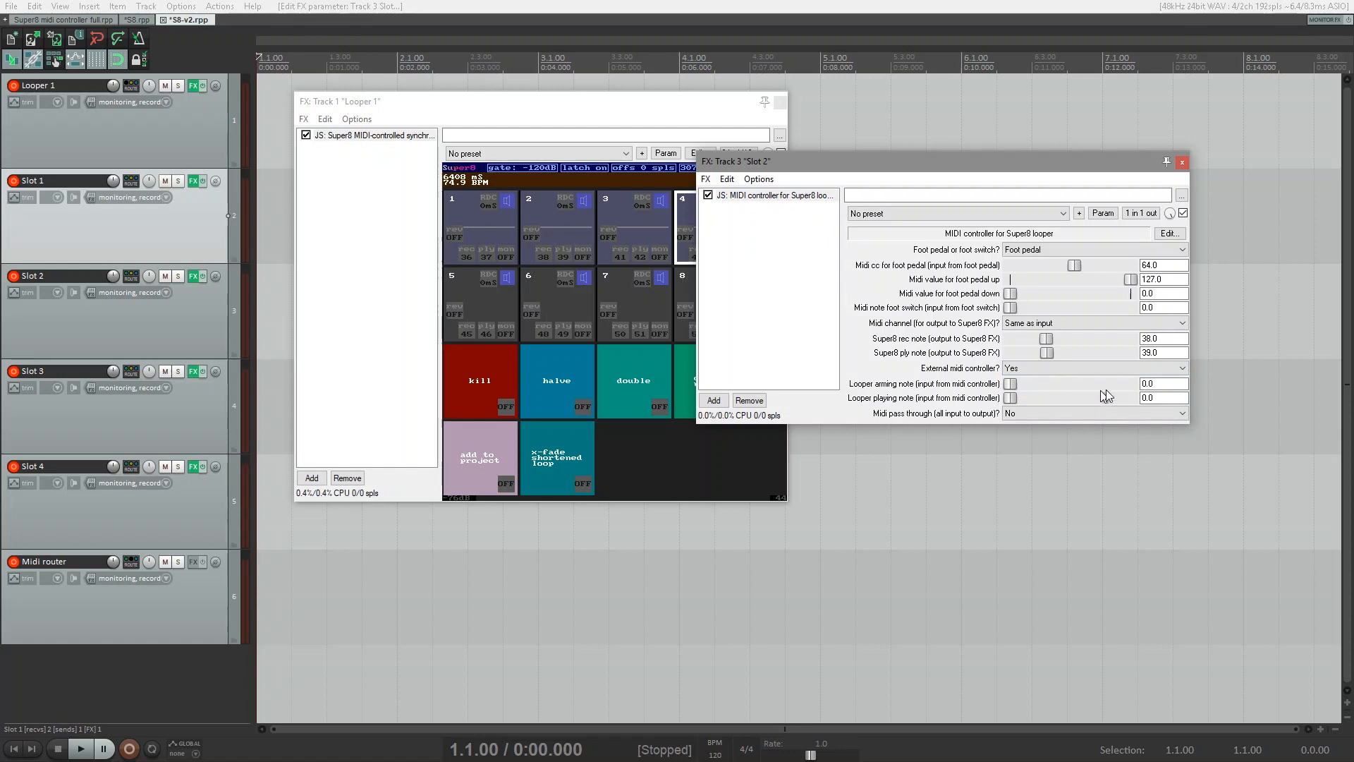
double_click(1155, 385)
text(2)
key(Tab)
text(6)
key(Tab)
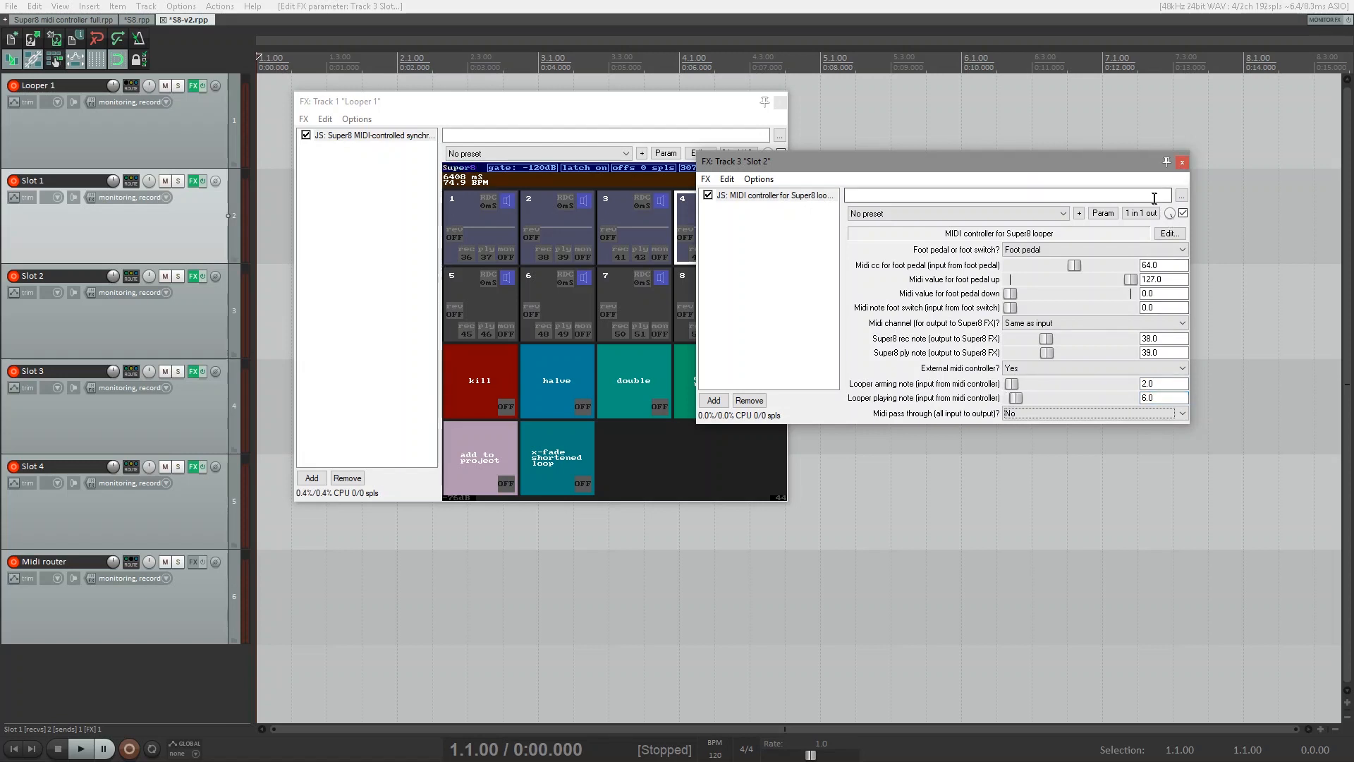
Step: Save Slot 2's MIDI controller settings as preset "Looper slot 2", overwriting the existing one, and close the effect window
click(1079, 213)
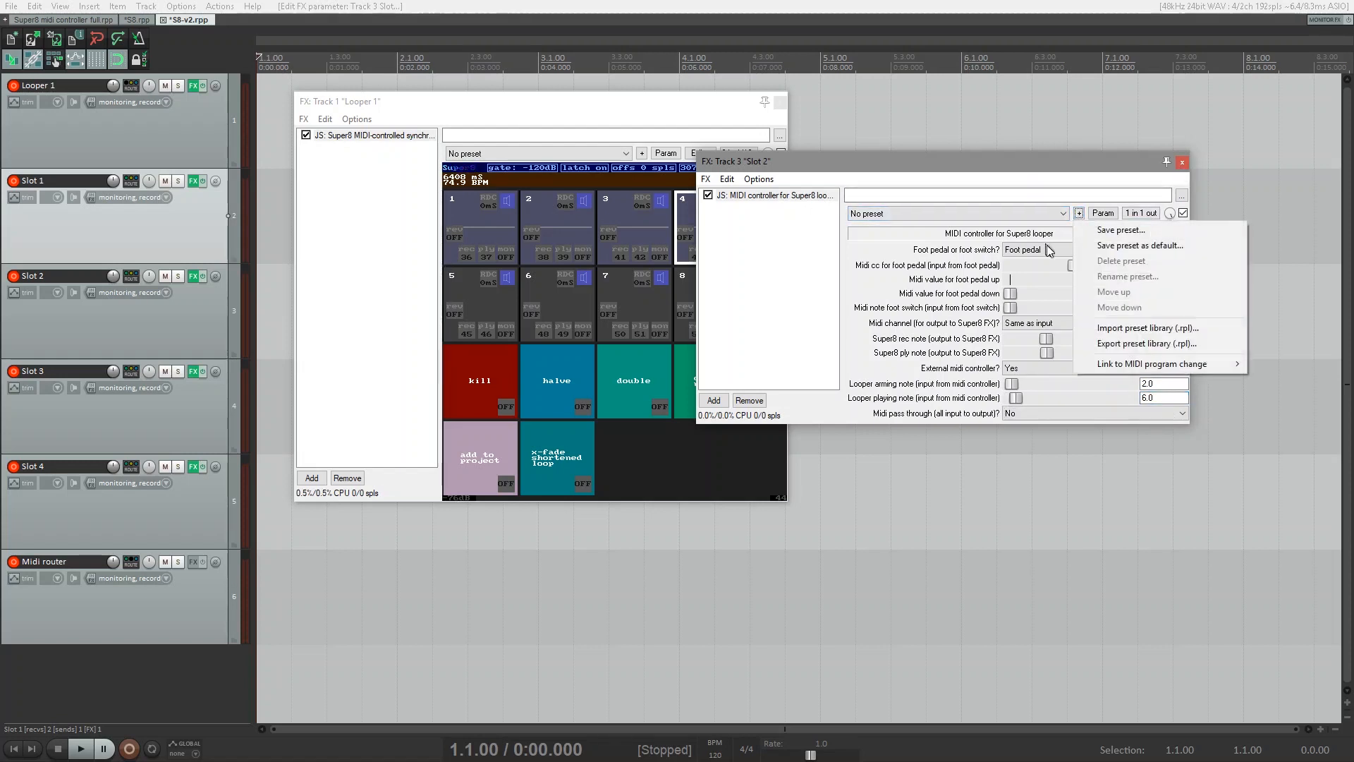
click(1135, 231)
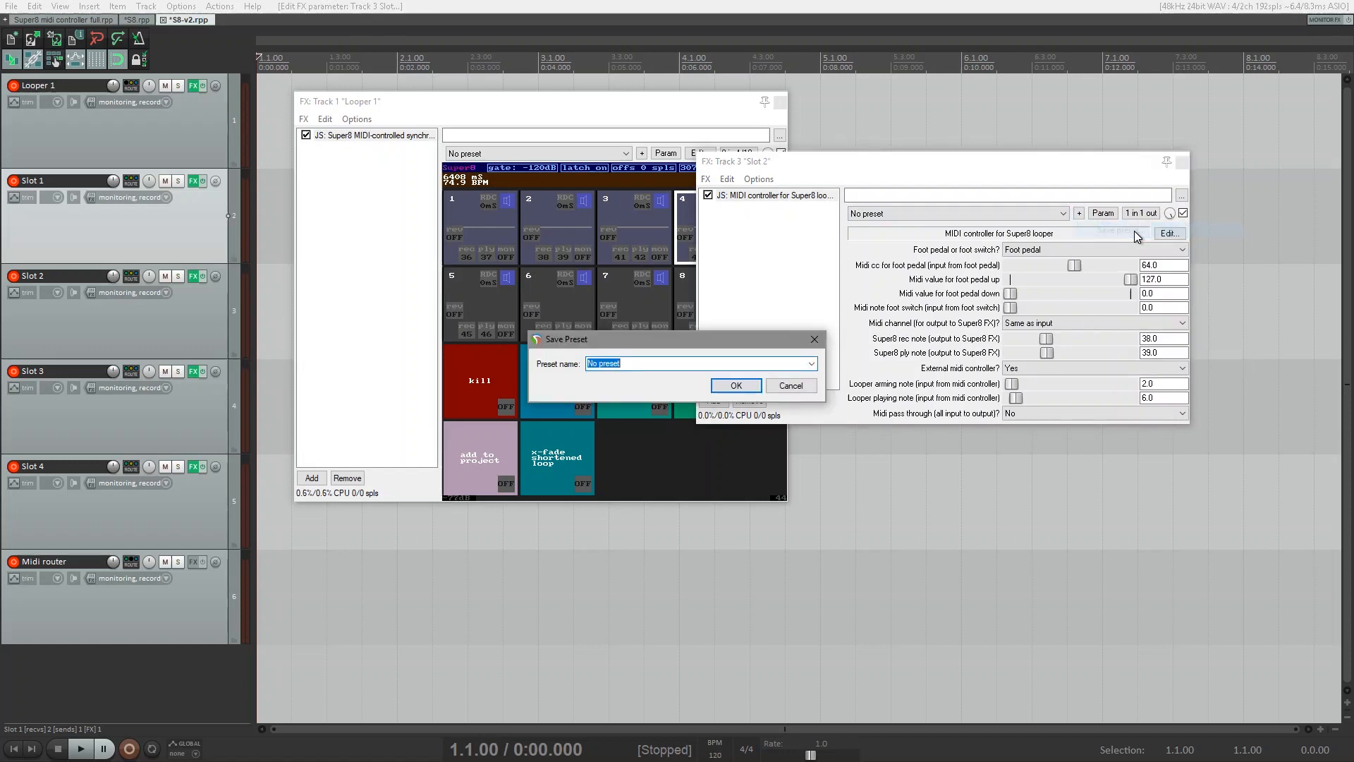
text(Looper slot 2)
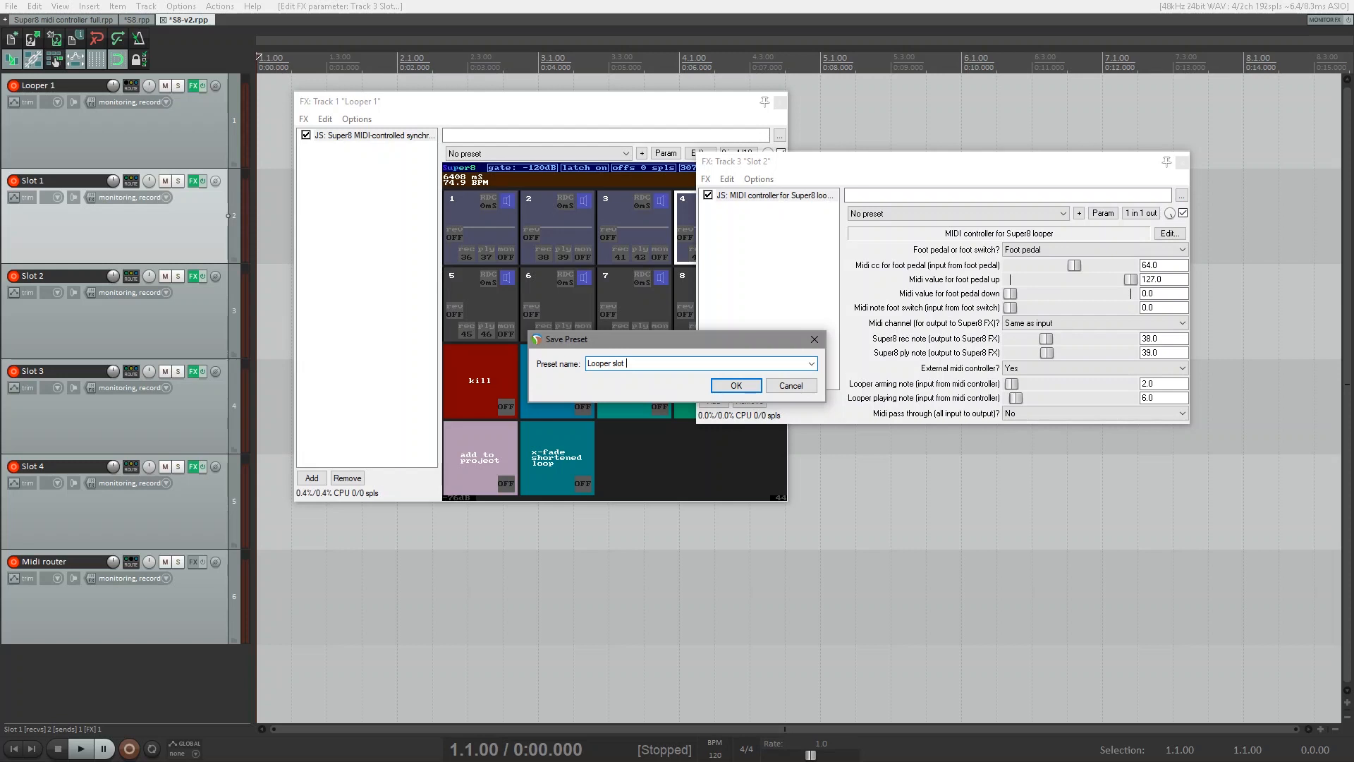
click(735, 385)
click(655, 414)
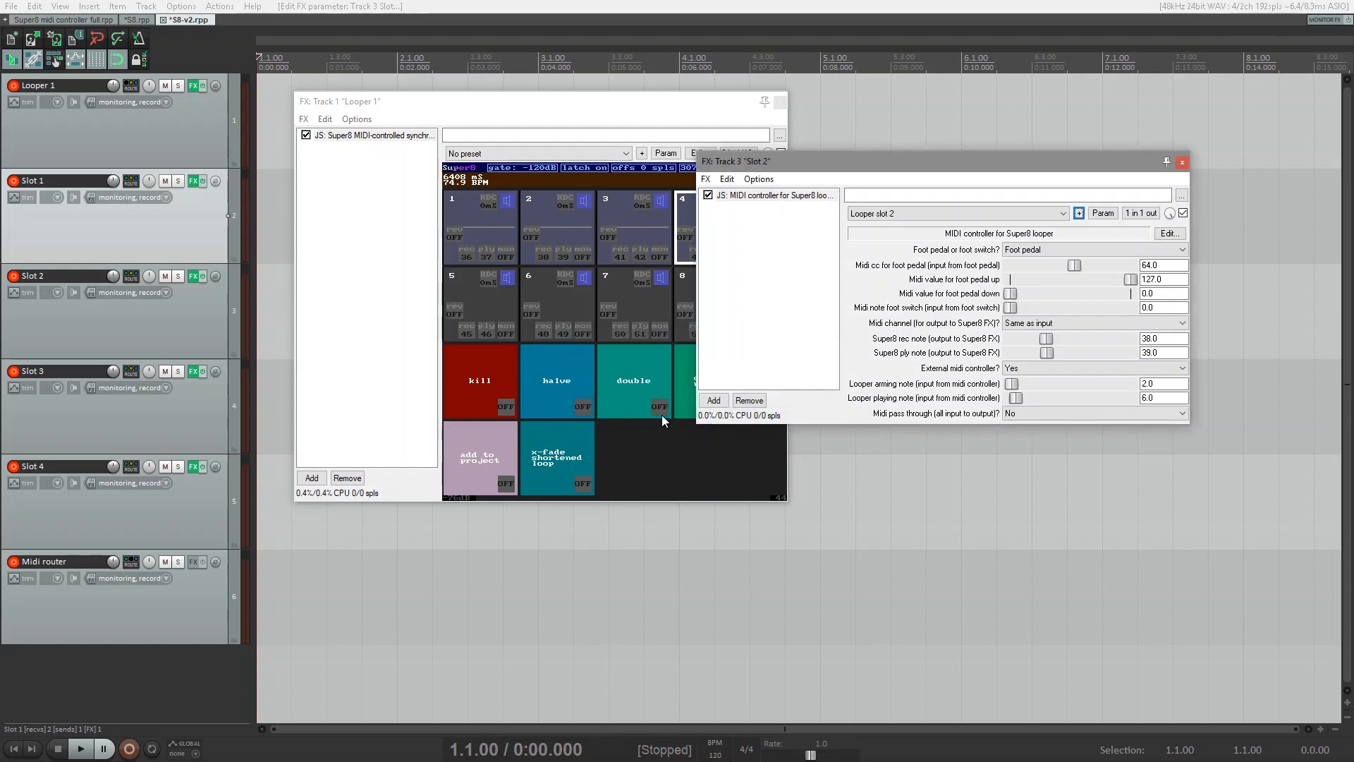
click(1183, 162)
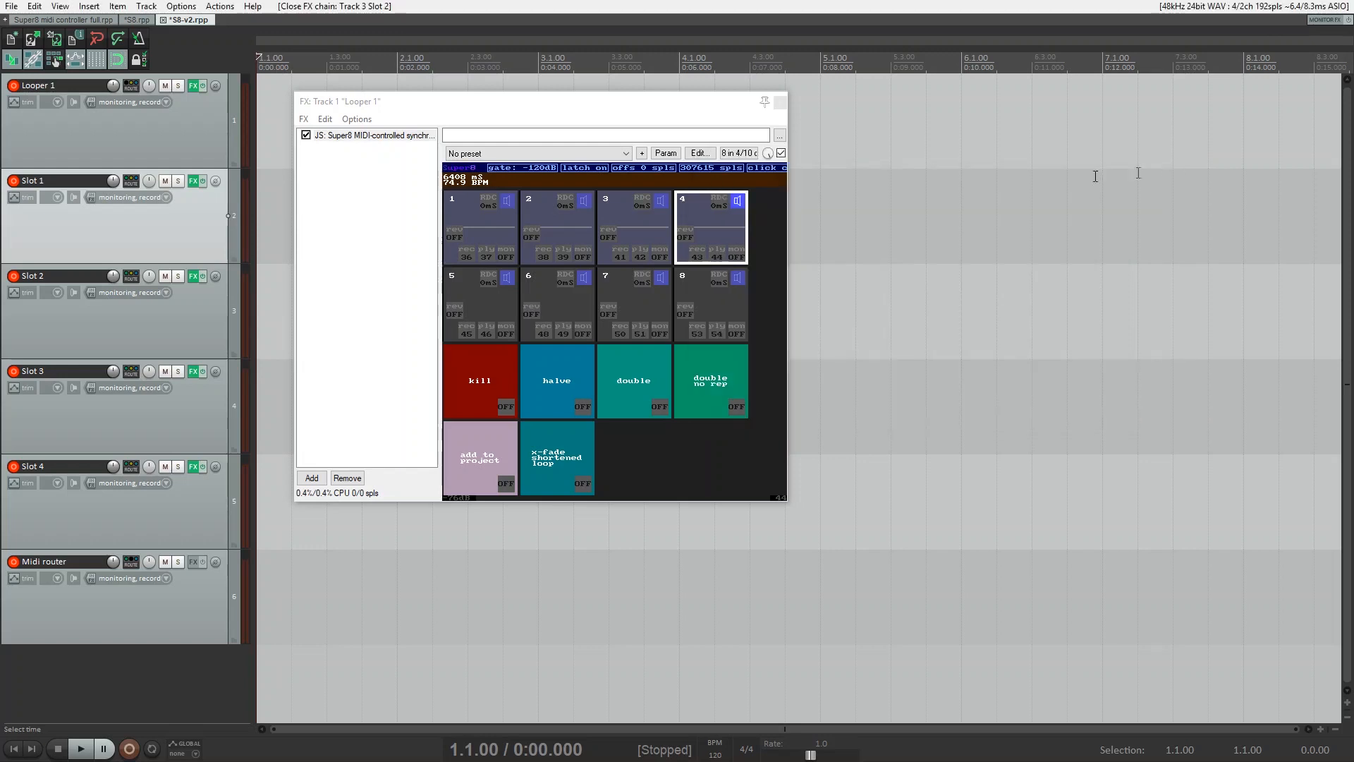
Step: Enable the external MIDI controller in Slot 3's MIDI controller effect, with looper arming note 3 and playing note 7
click(193, 371)
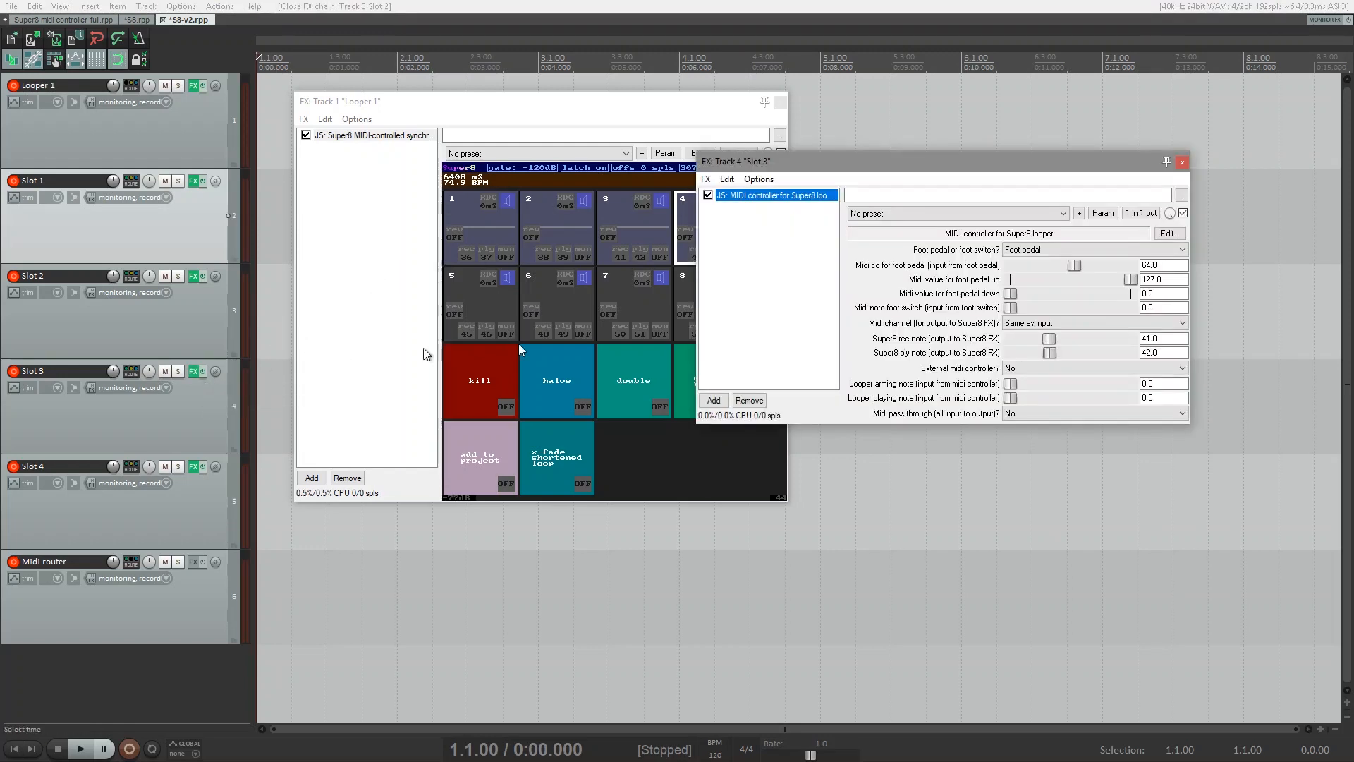
click(1089, 368)
click(1072, 388)
double_click(1176, 387)
text(3)
key(Tab)
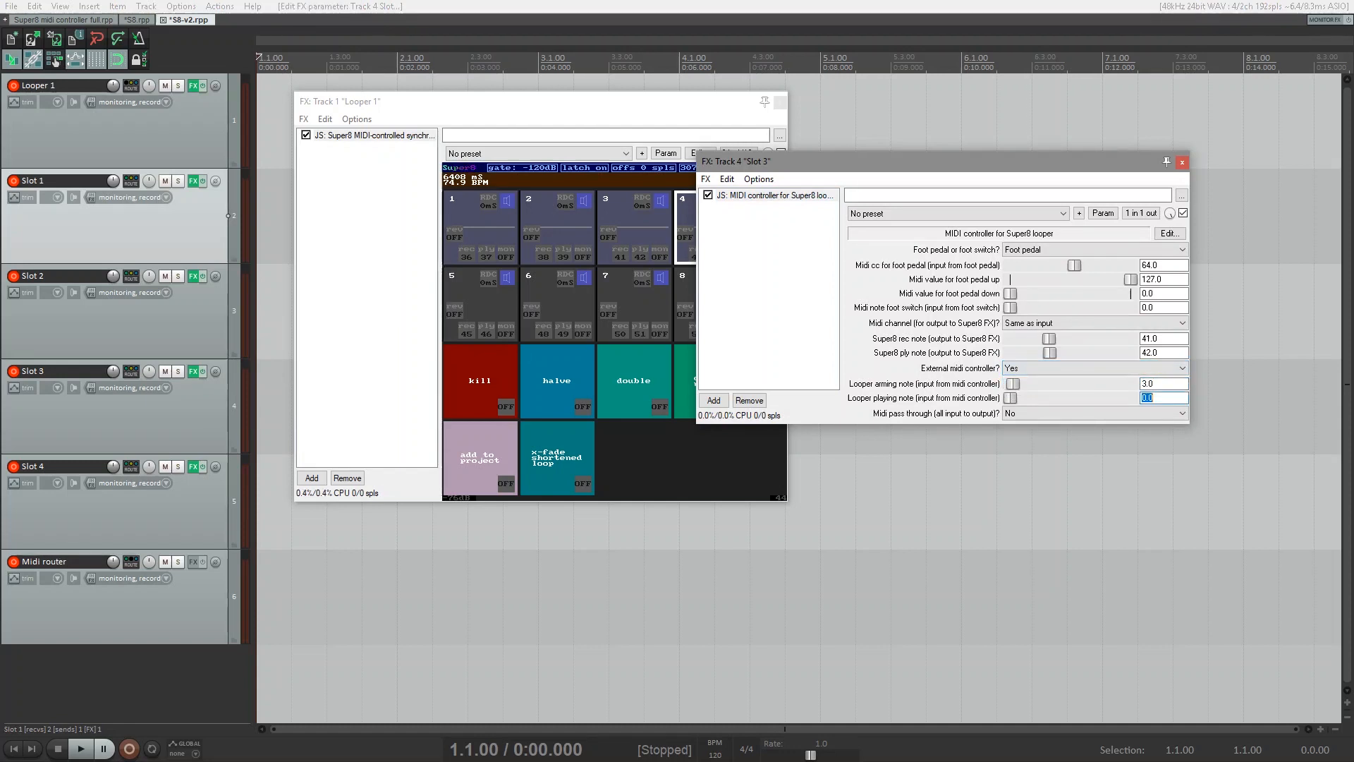
text(7)
key(Tab)
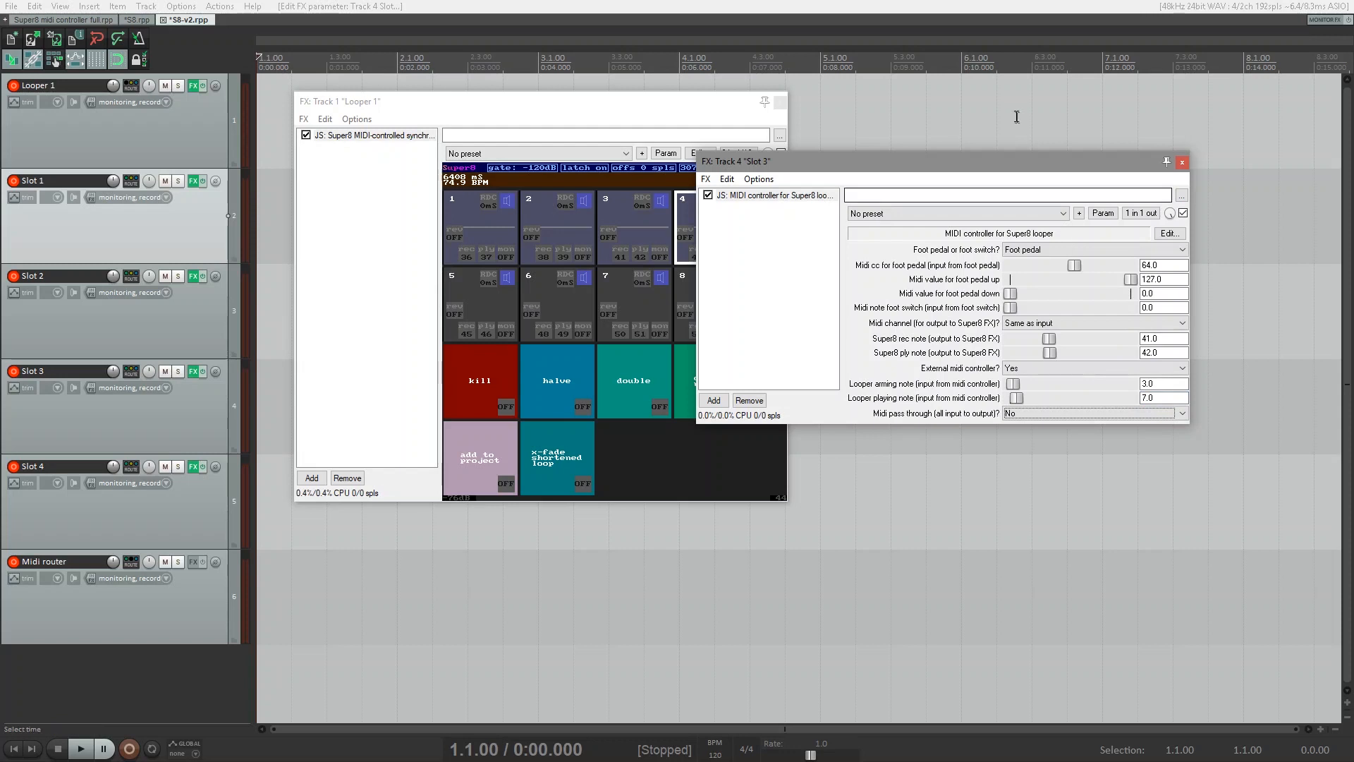
Step: Save Slot 3's MIDI controller settings as preset "Looper slot 3", overwriting the existing one, and close the effect window
click(1080, 213)
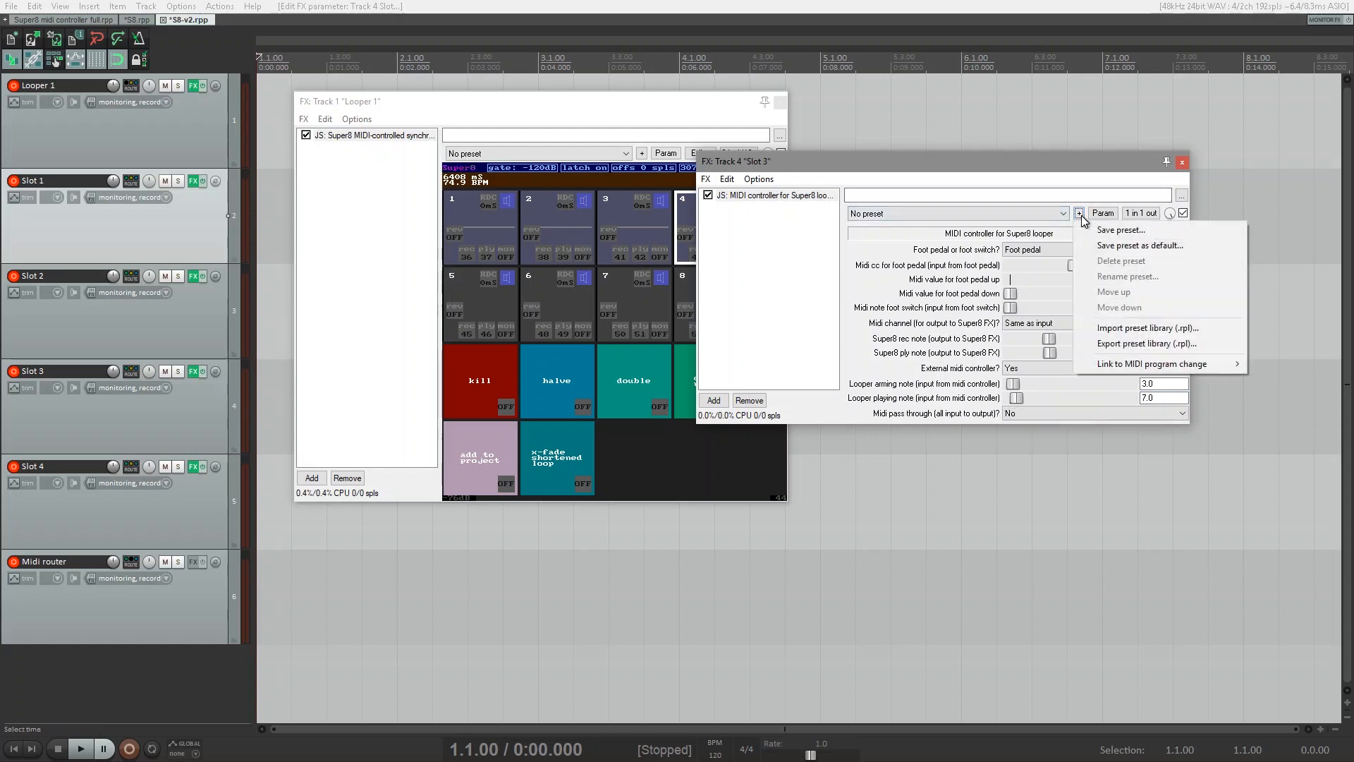
click(1123, 230)
text(Looper slot 3)
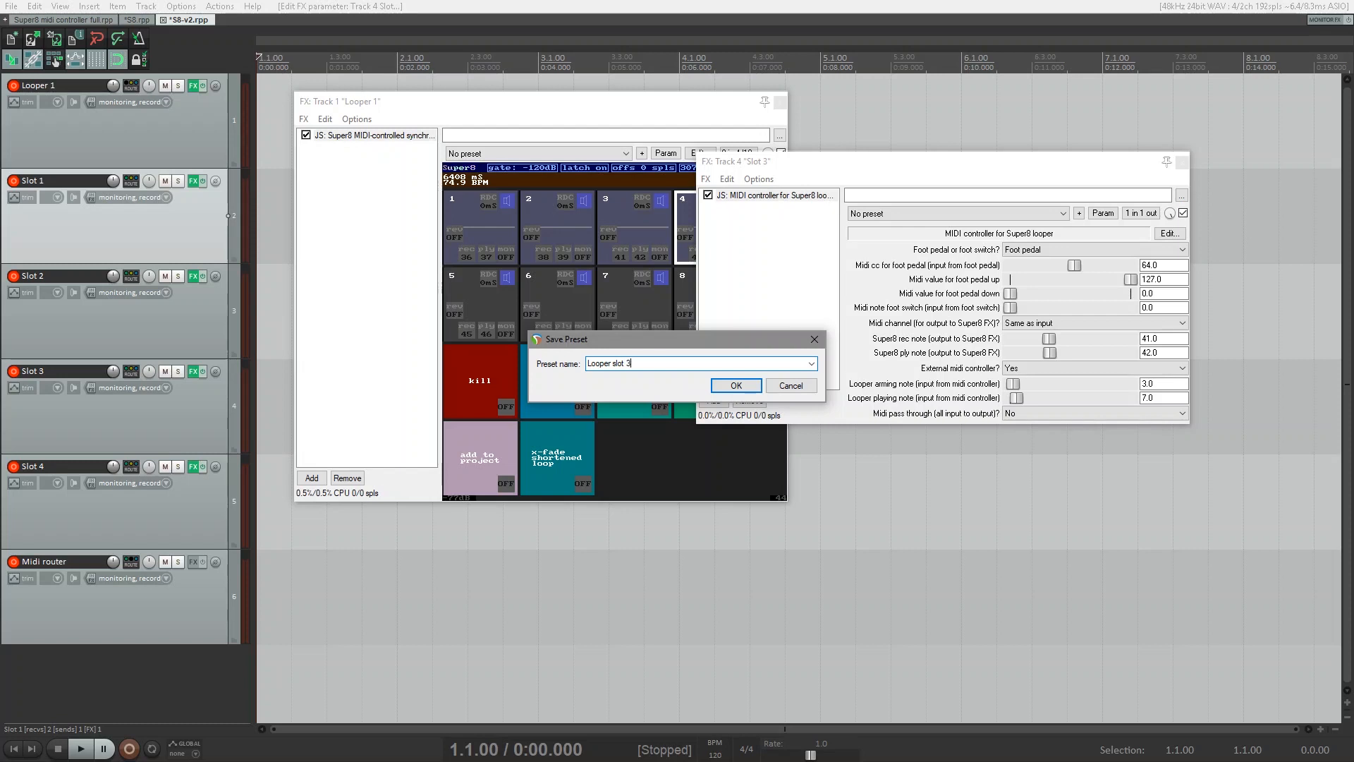
click(726, 386)
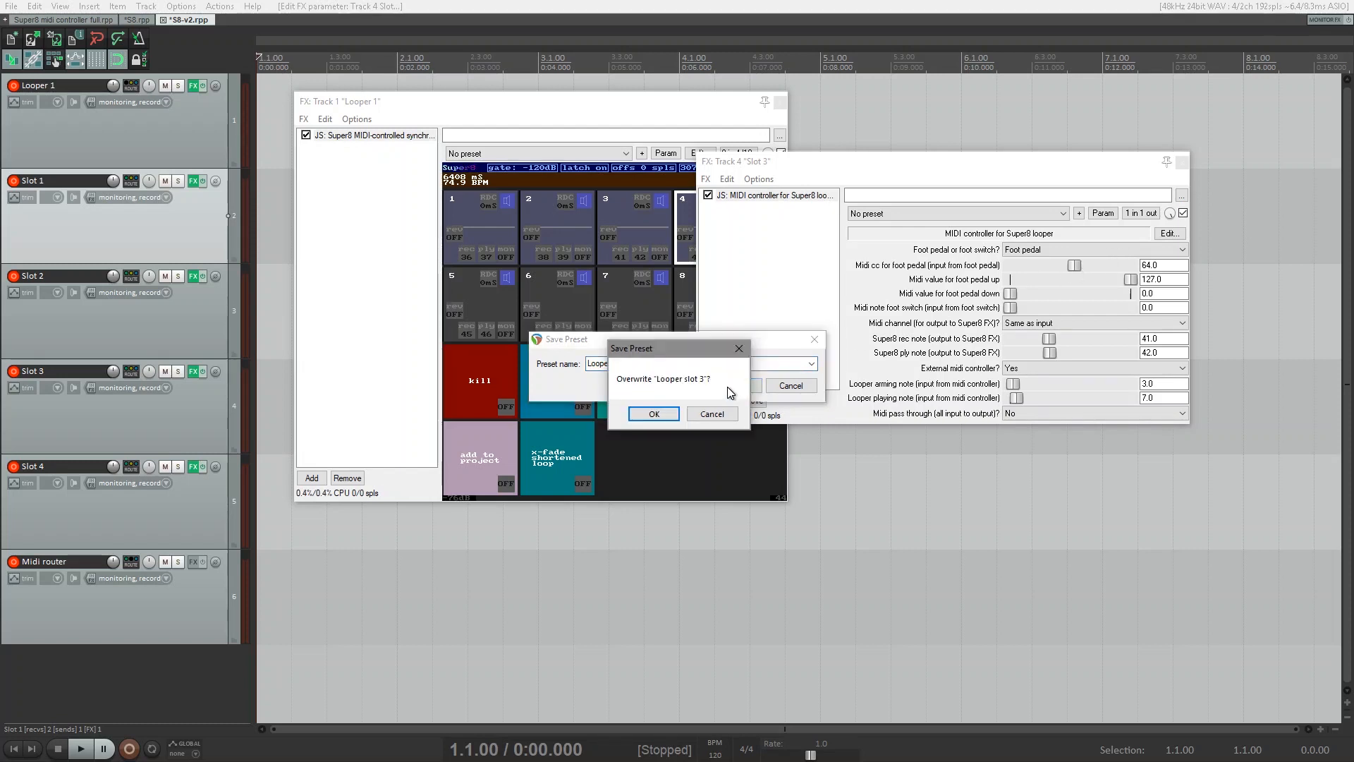
click(674, 412)
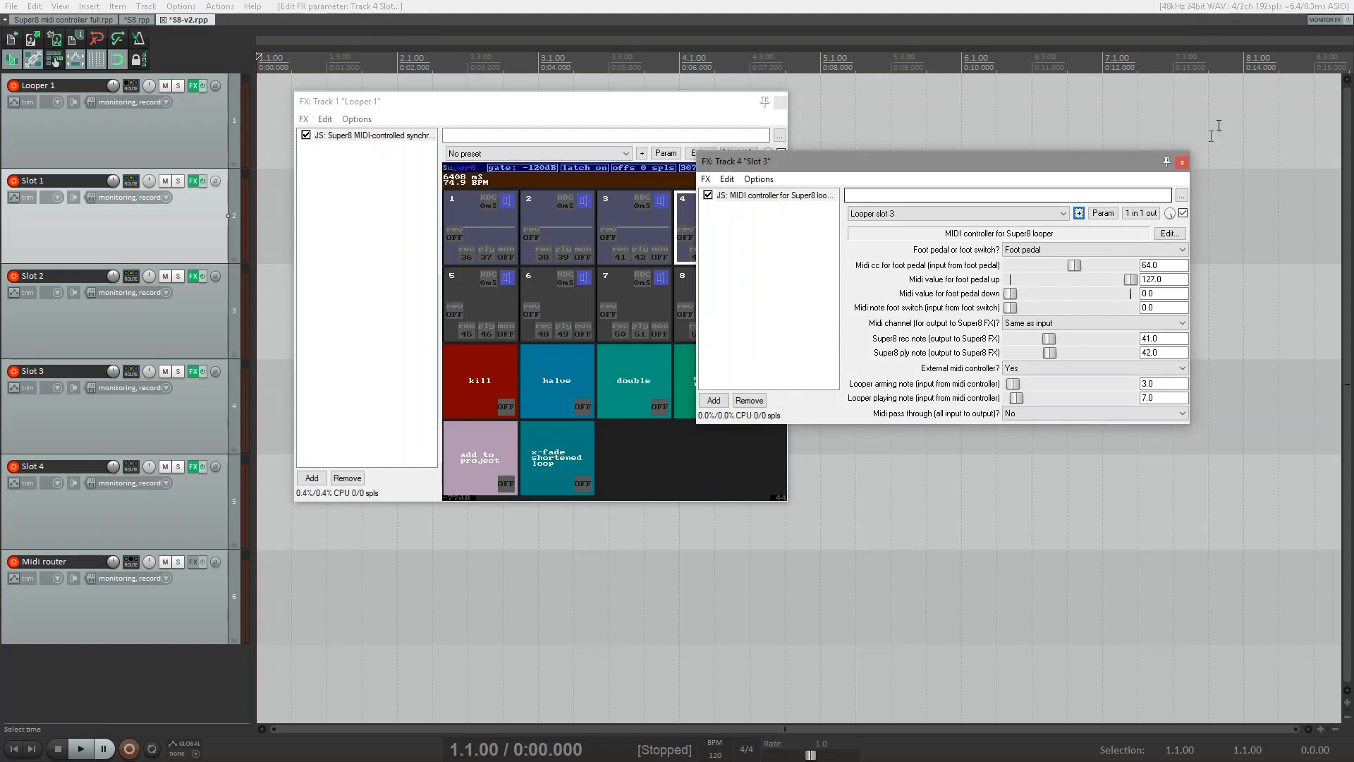
click(1183, 163)
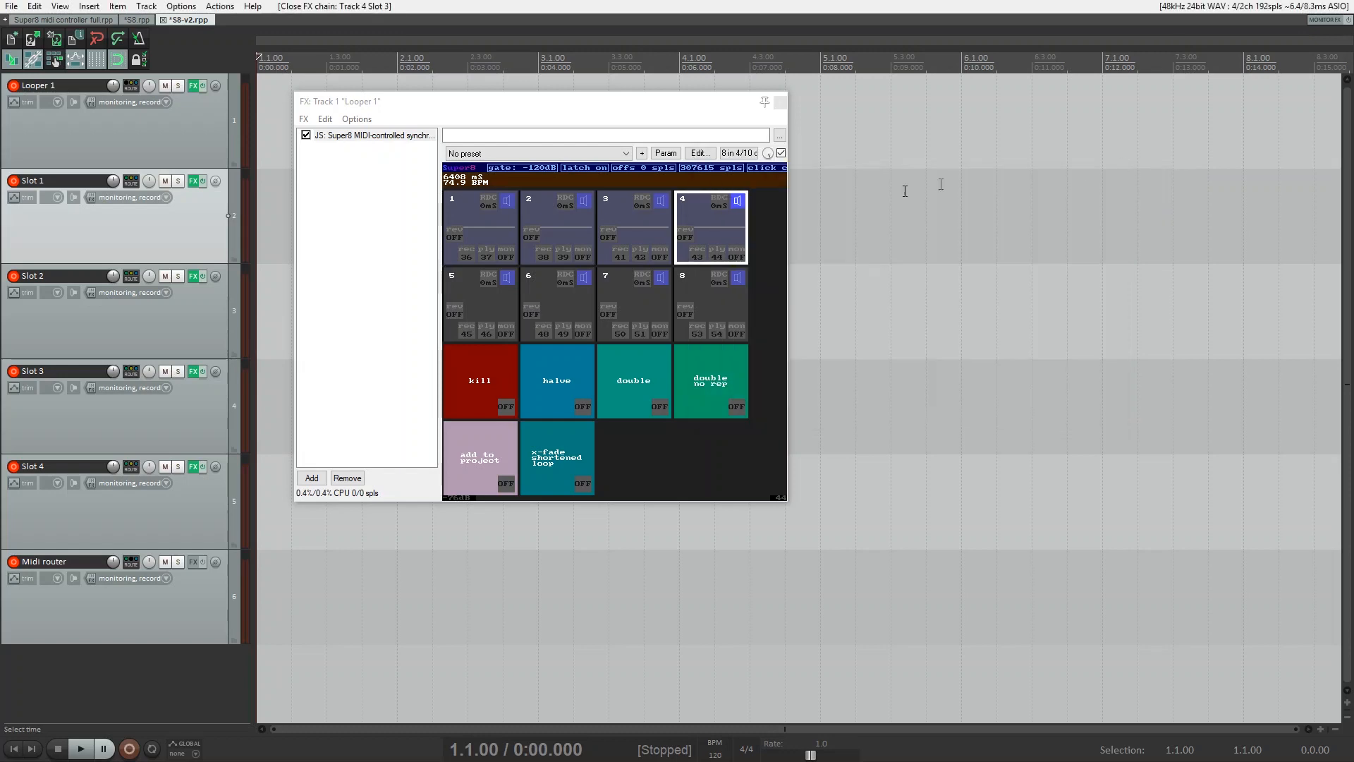
Step: Enable the external MIDI controller in Slot 4's MIDI controller effect, with looper arming note 4 and playing note 8
click(192, 468)
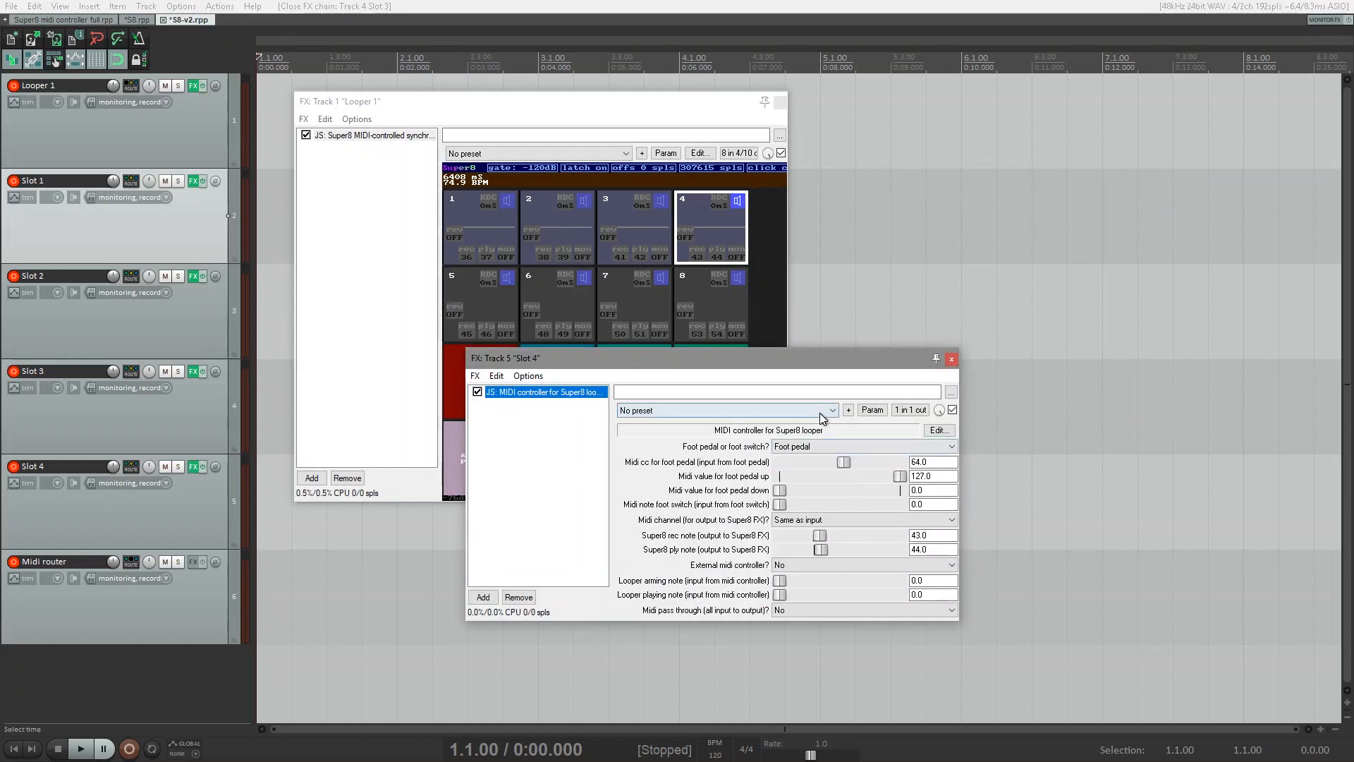
click(921, 561)
click(889, 587)
key(Tab)
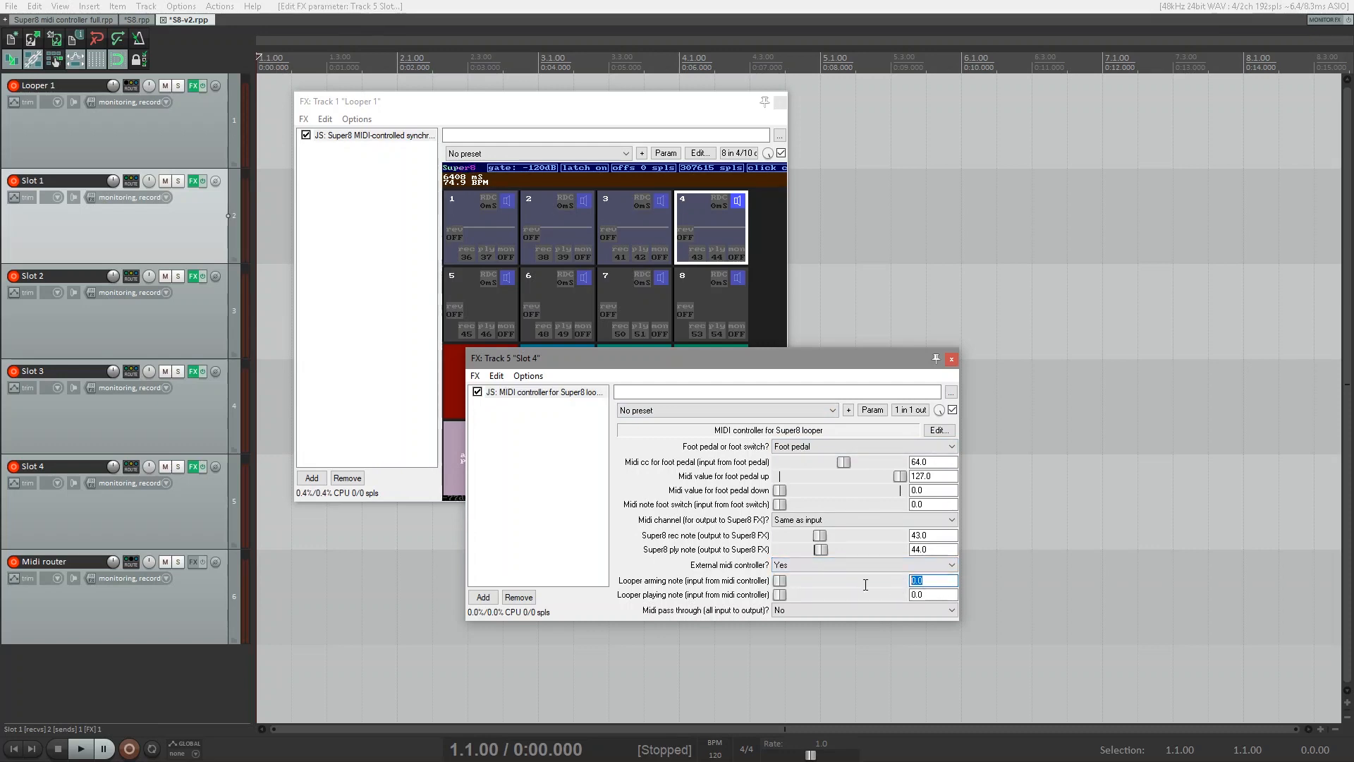
text(4)
key(Return)
key(Tab)
text(8)
key(Tab)
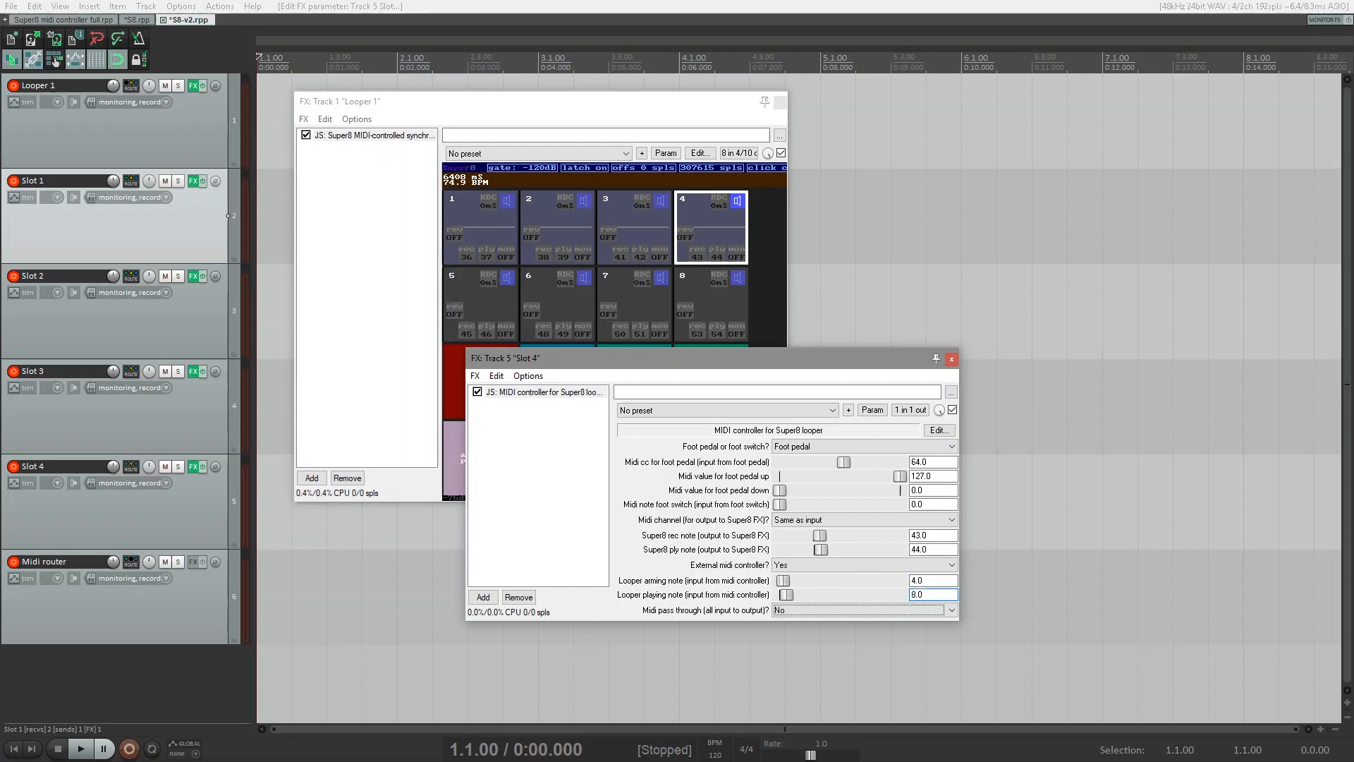
Step: Save Slot 4's MIDI controller settings as a preset named "Looper slot 4" and close the effect window
click(848, 411)
click(864, 426)
text(Looper slot)
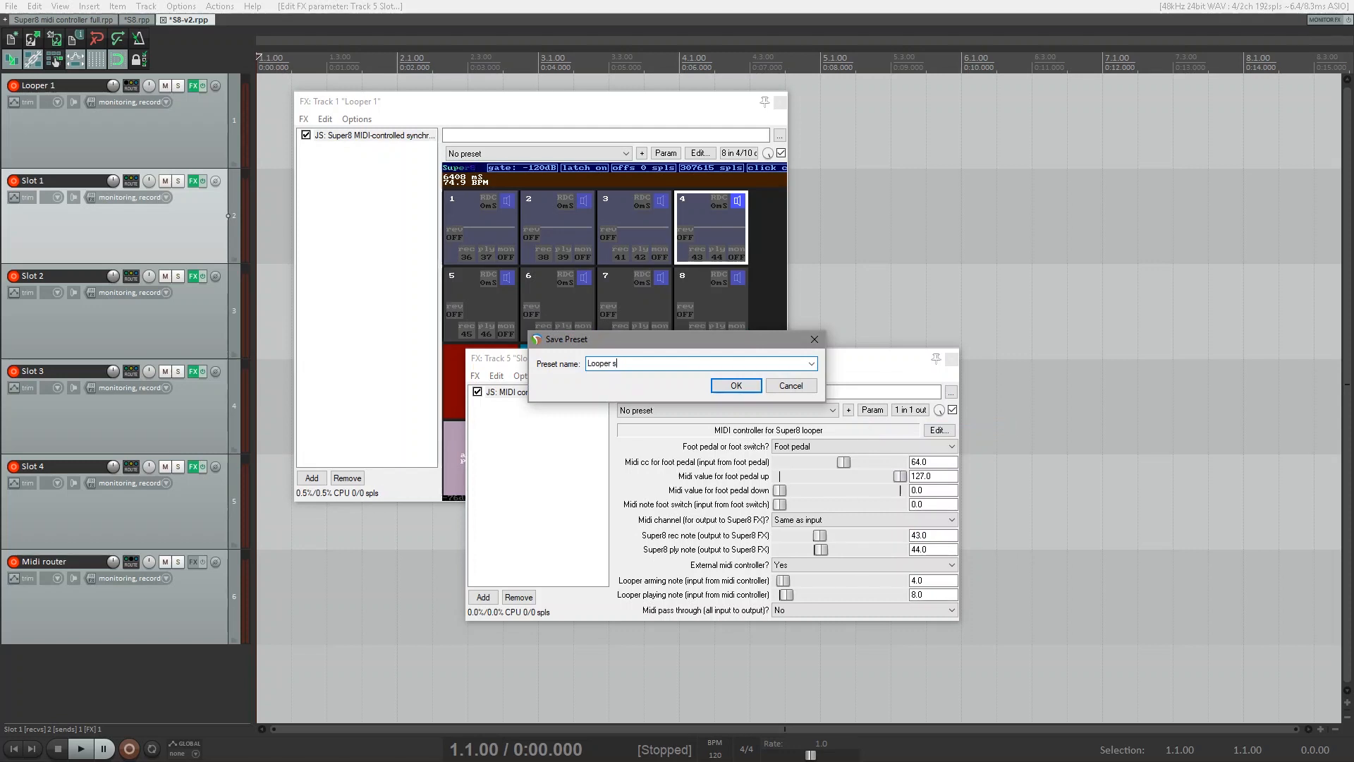
click(737, 385)
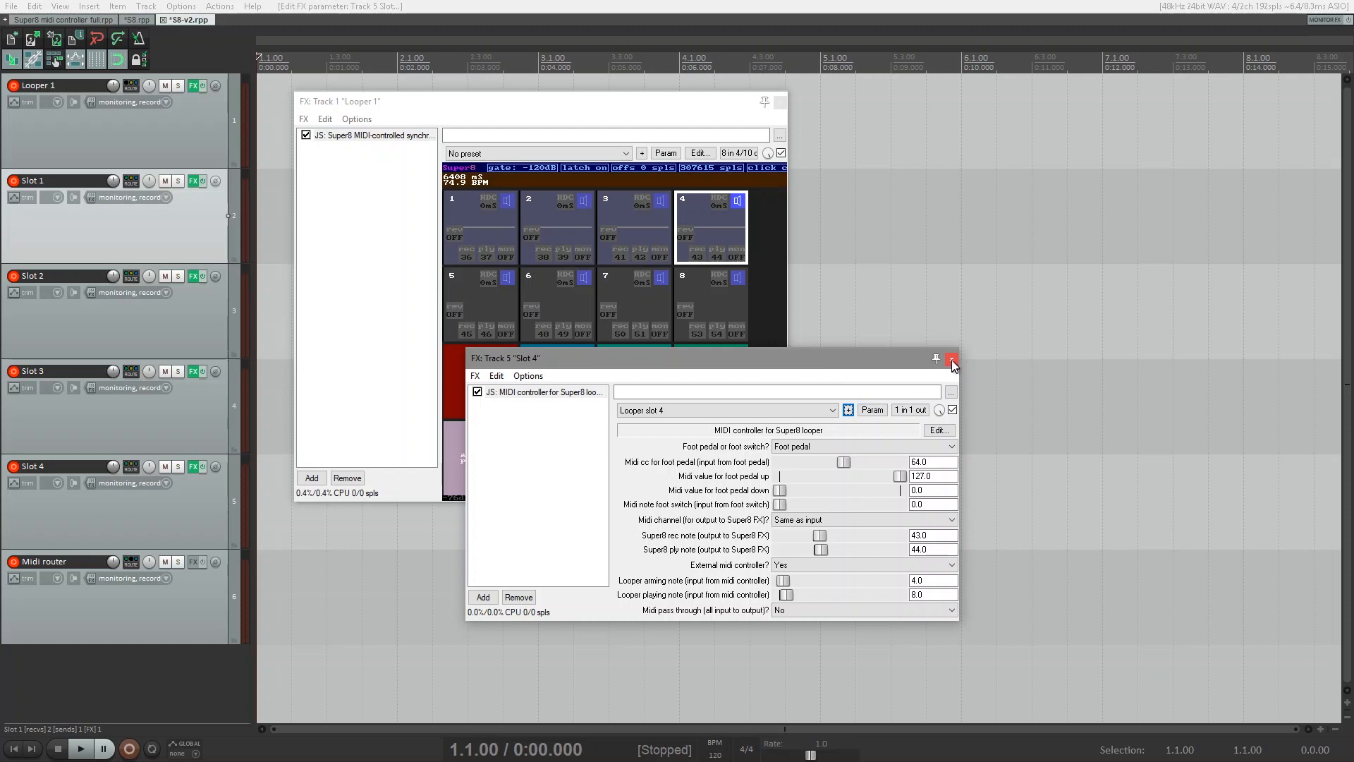
click(950, 359)
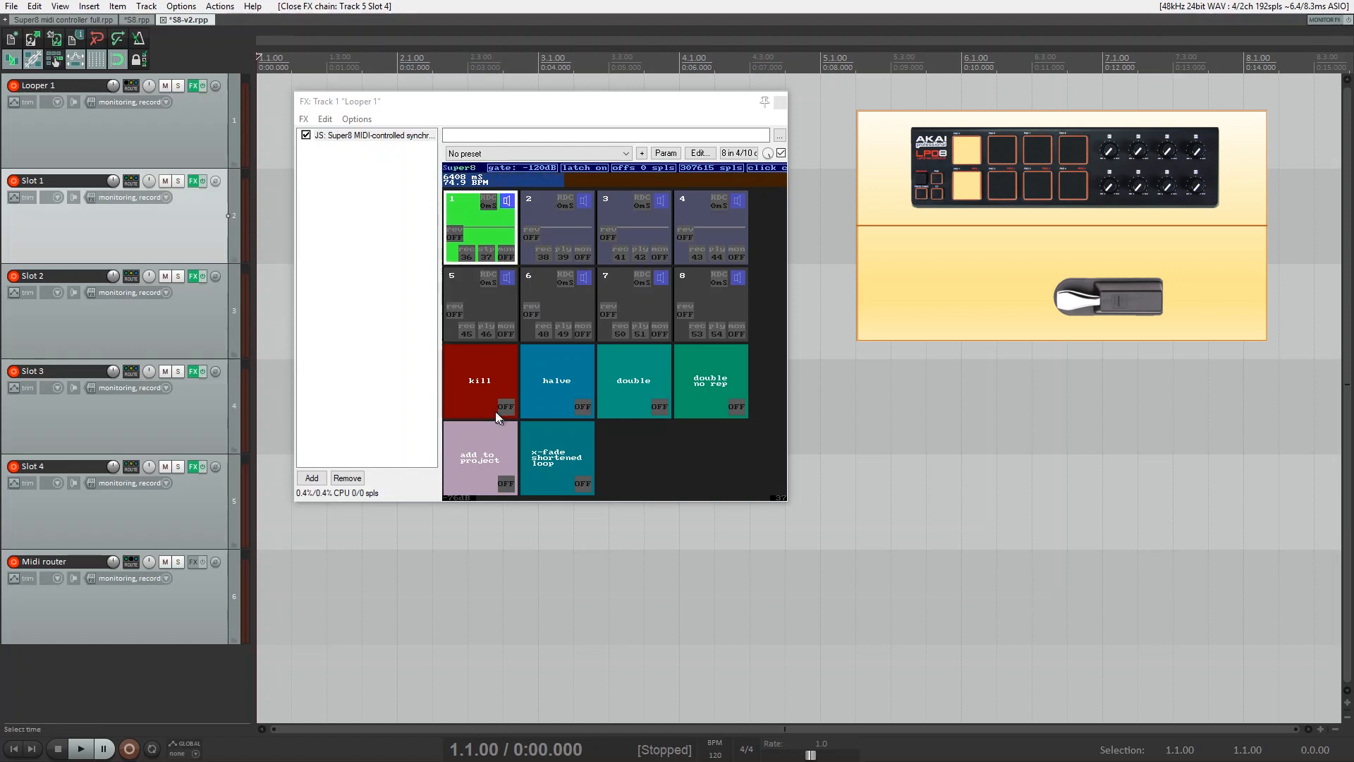
Step: Clear the recorded loops in the Super8 looper with its kill command
click(482, 393)
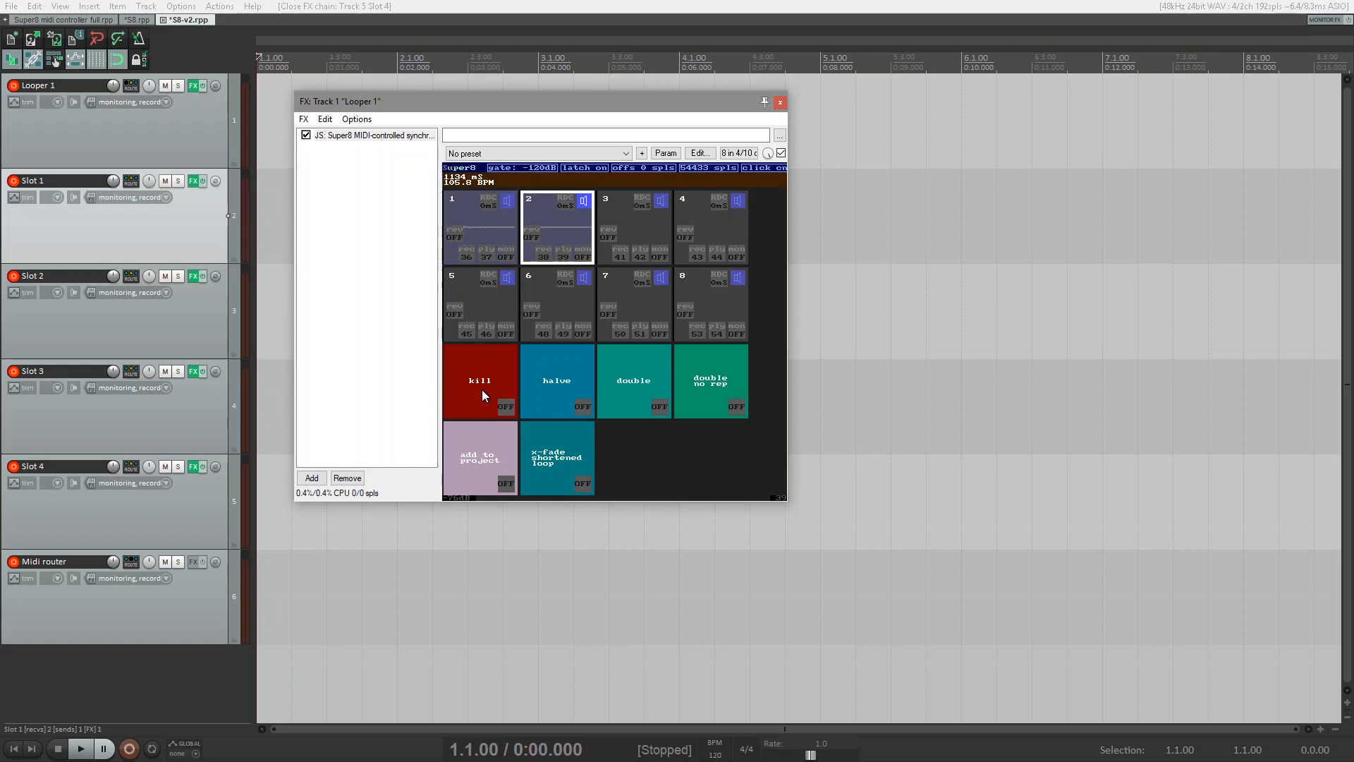
Step: Insert the ReaSynth virtual instrument on a new track below Slot 4 and close its effect window
click(143, 530)
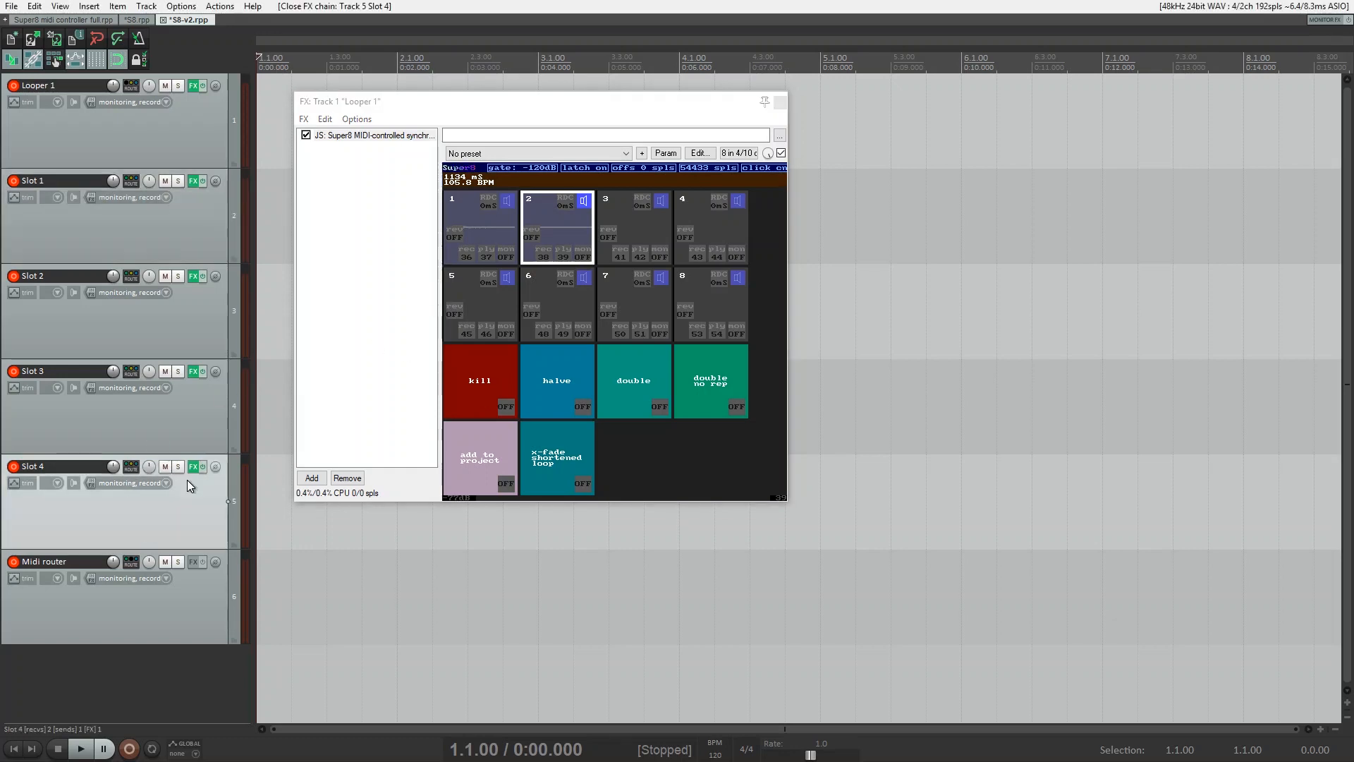
click(88, 6)
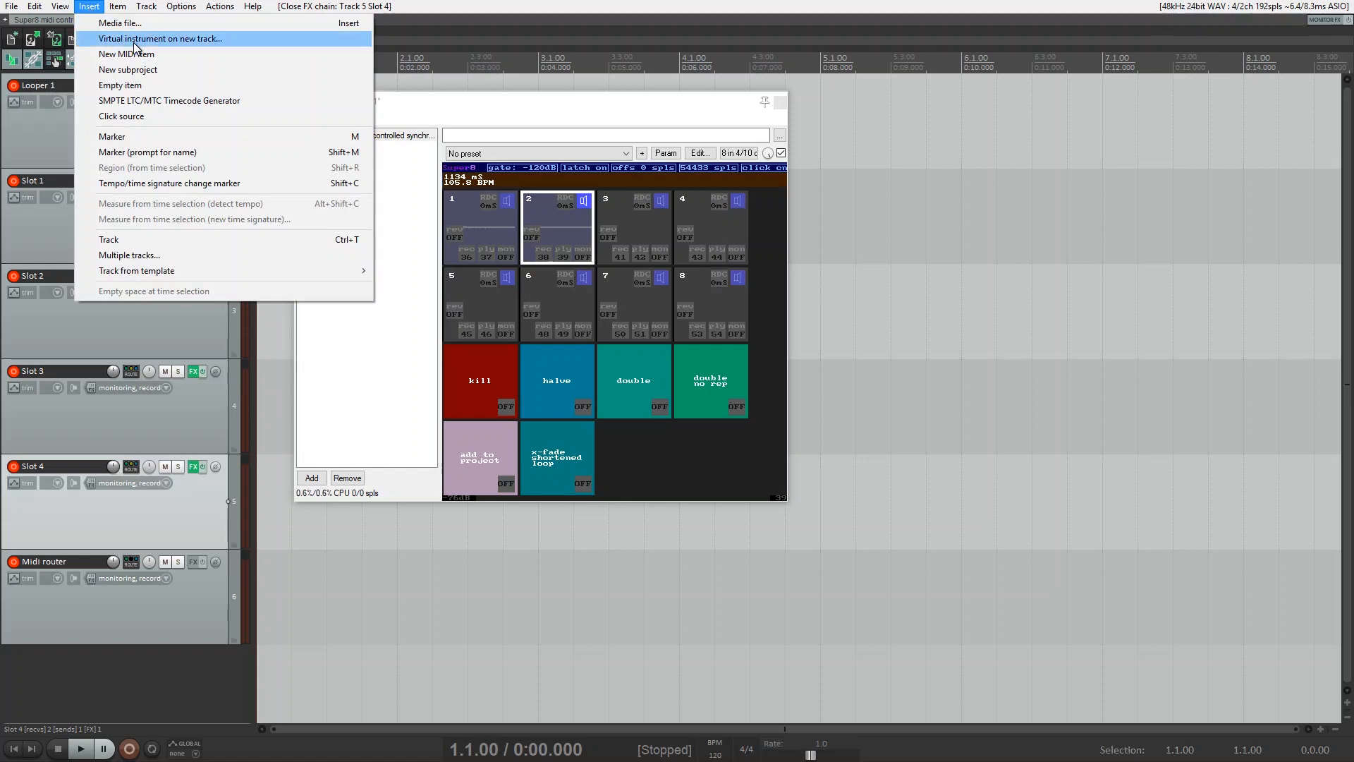
click(134, 42)
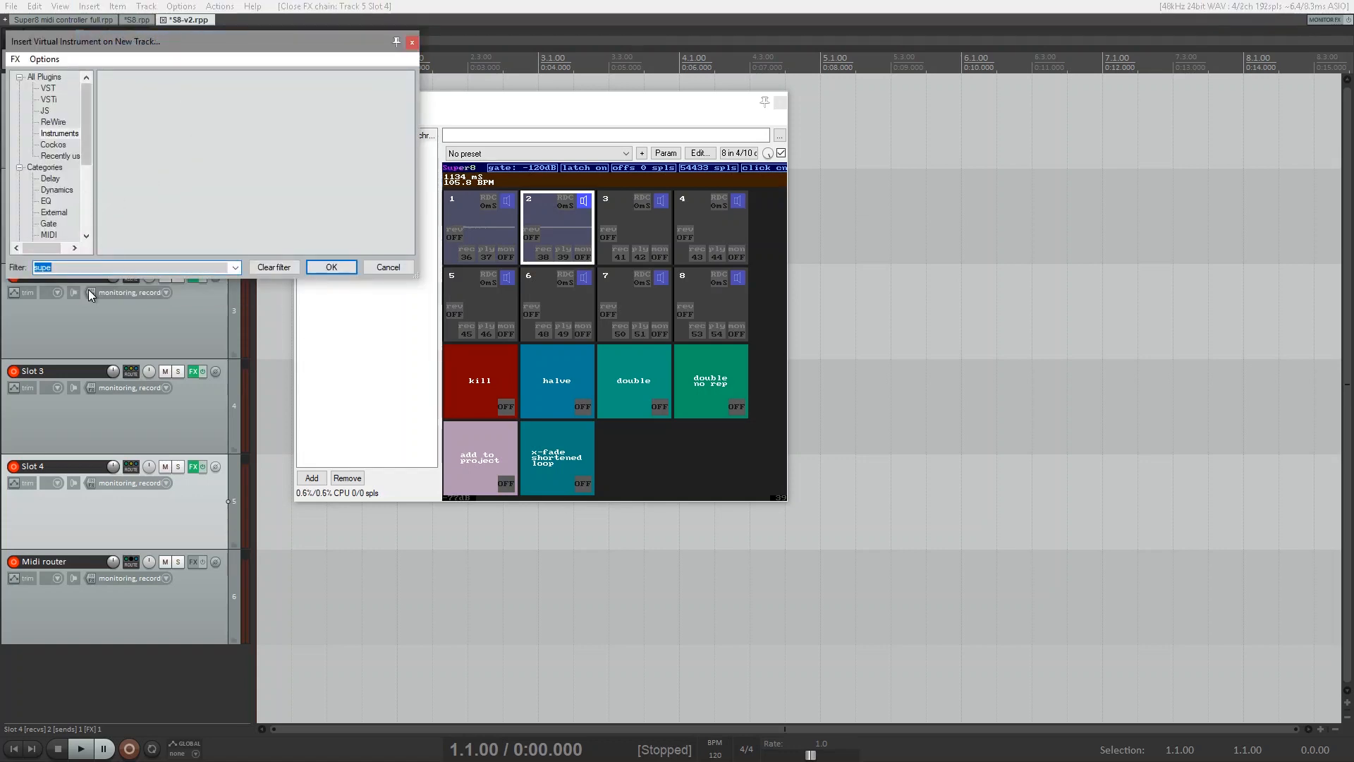
click(267, 266)
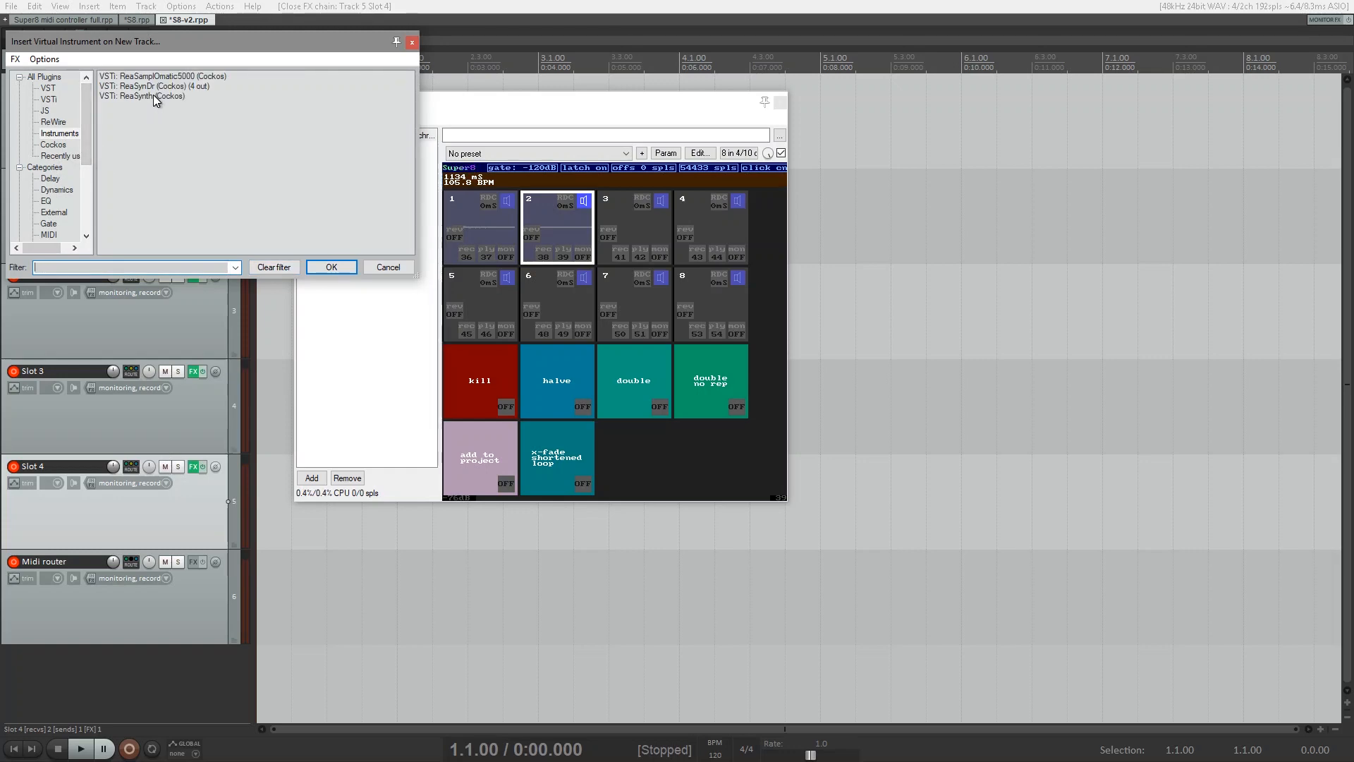
click(154, 94)
click(329, 266)
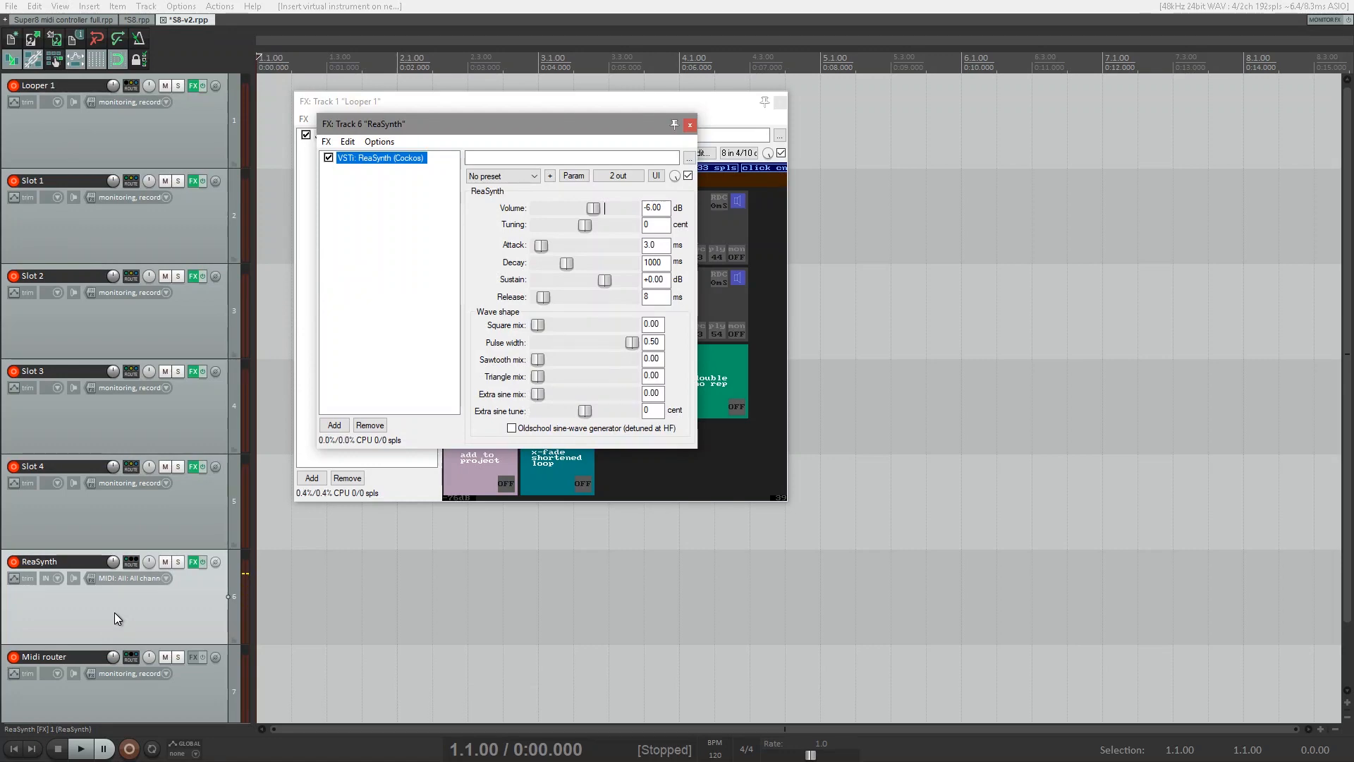
click(690, 123)
Step: Set the ReaSynth track's MIDI input to all channels of Komplete Audio 6 MIDI
click(166, 579)
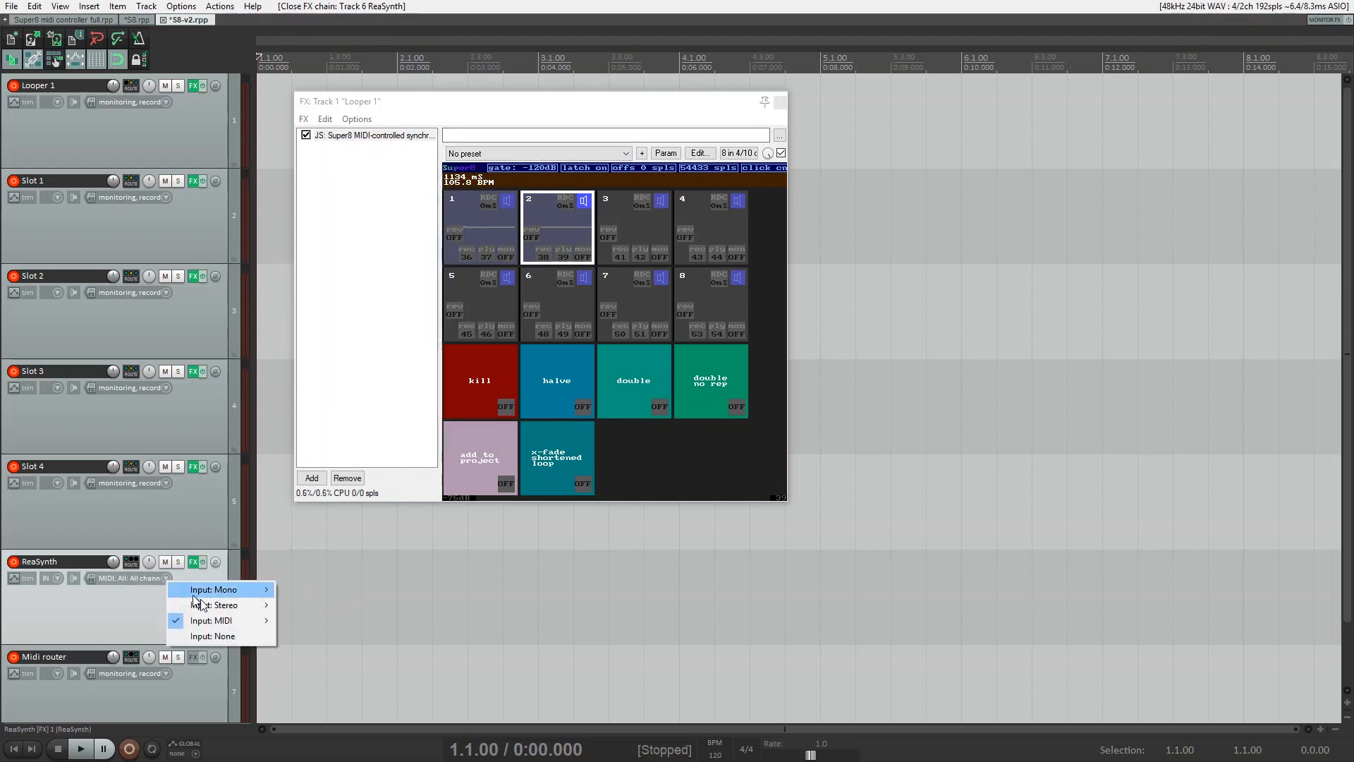
mouse_move(226, 618)
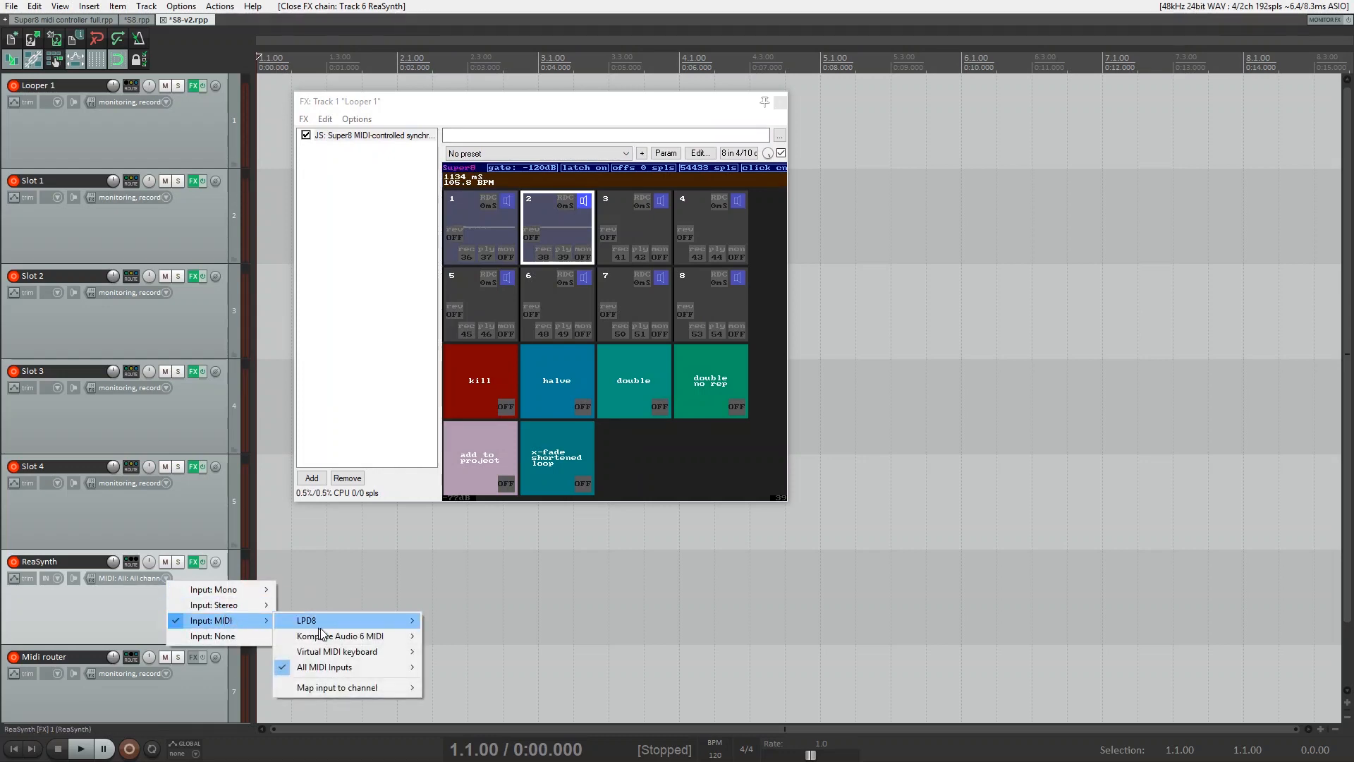
mouse_move(327, 668)
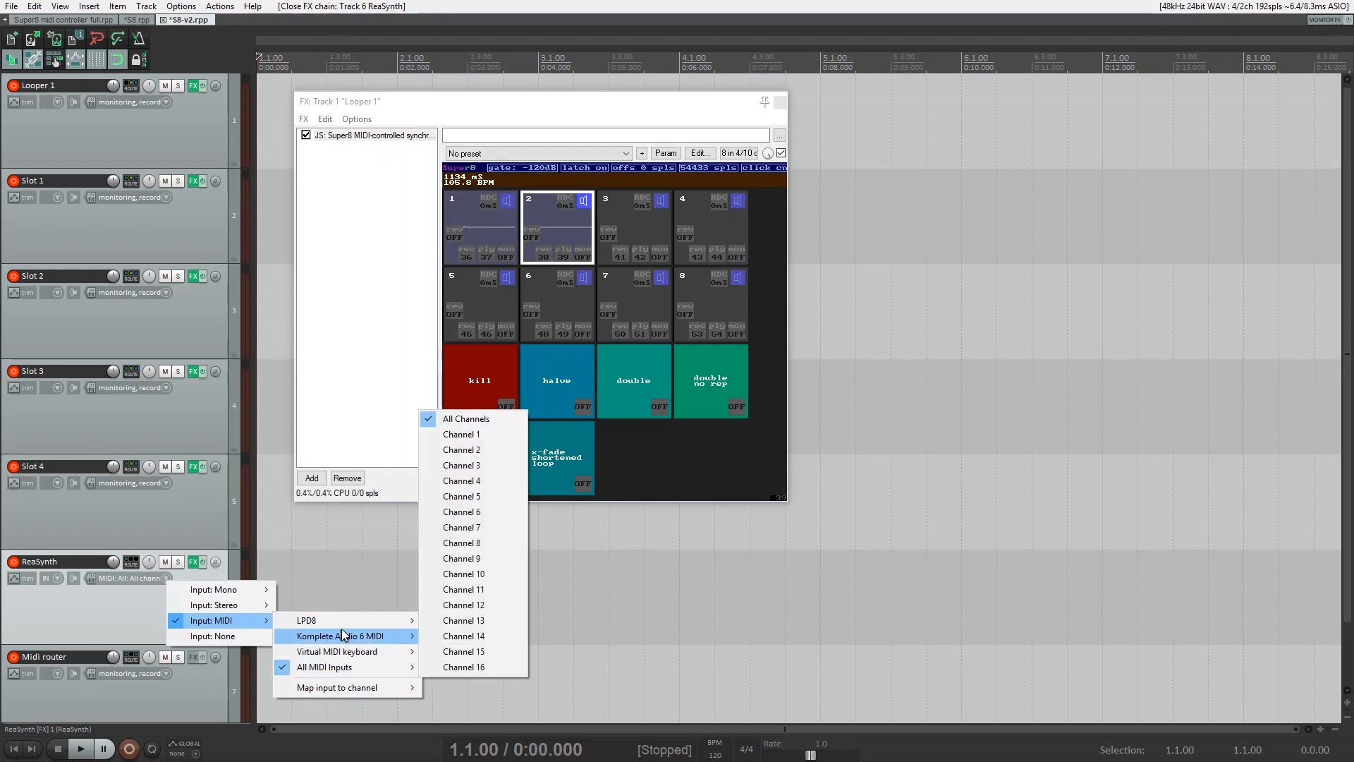
mouse_move(340, 637)
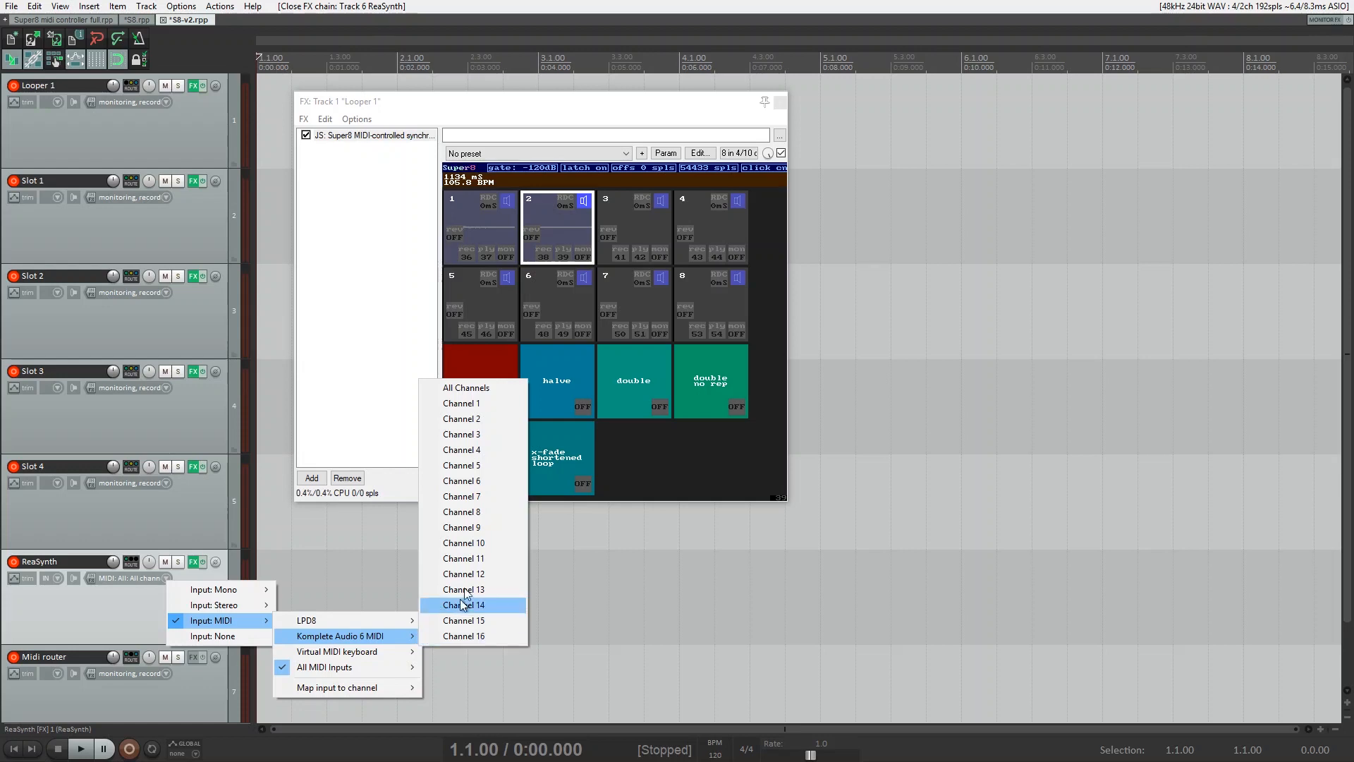
click(486, 388)
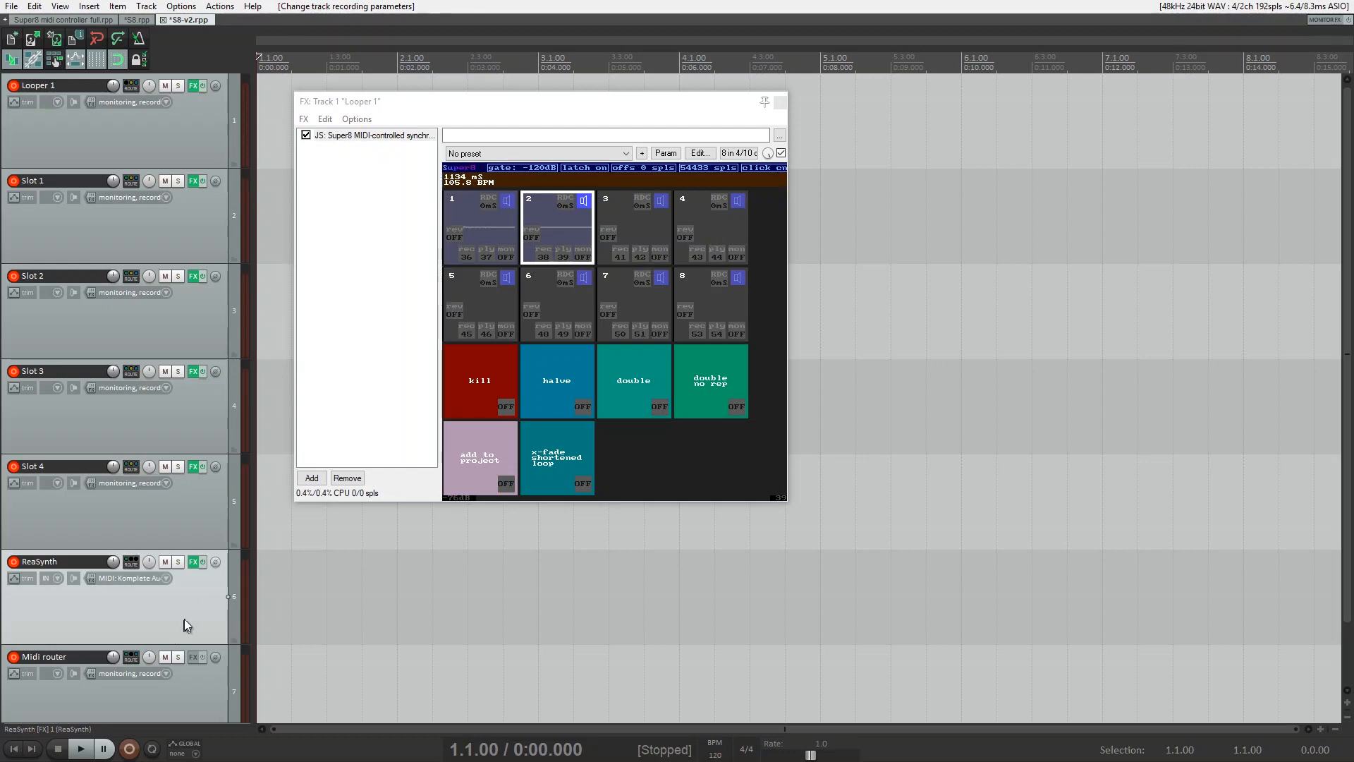
Step: Add a send from the ReaSynth track to the Looper 1 track
click(130, 562)
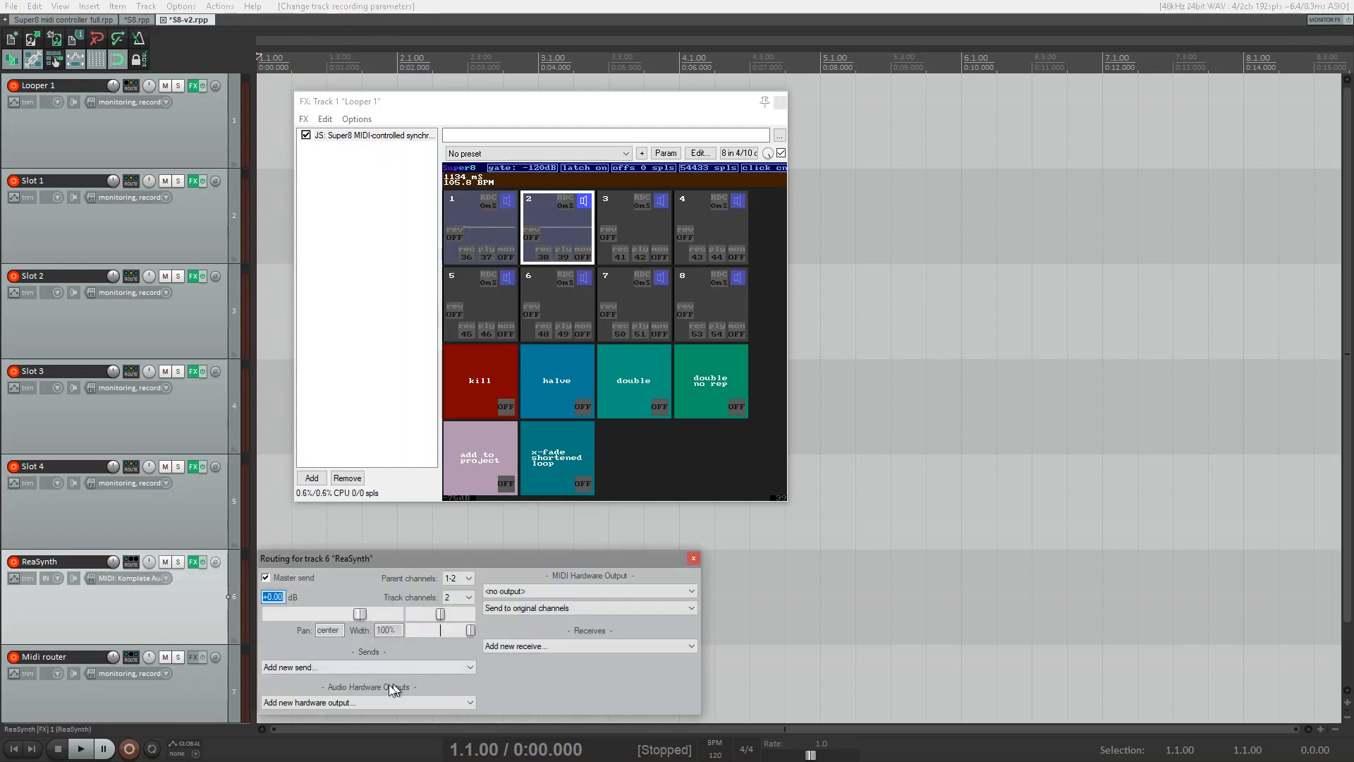
click(317, 667)
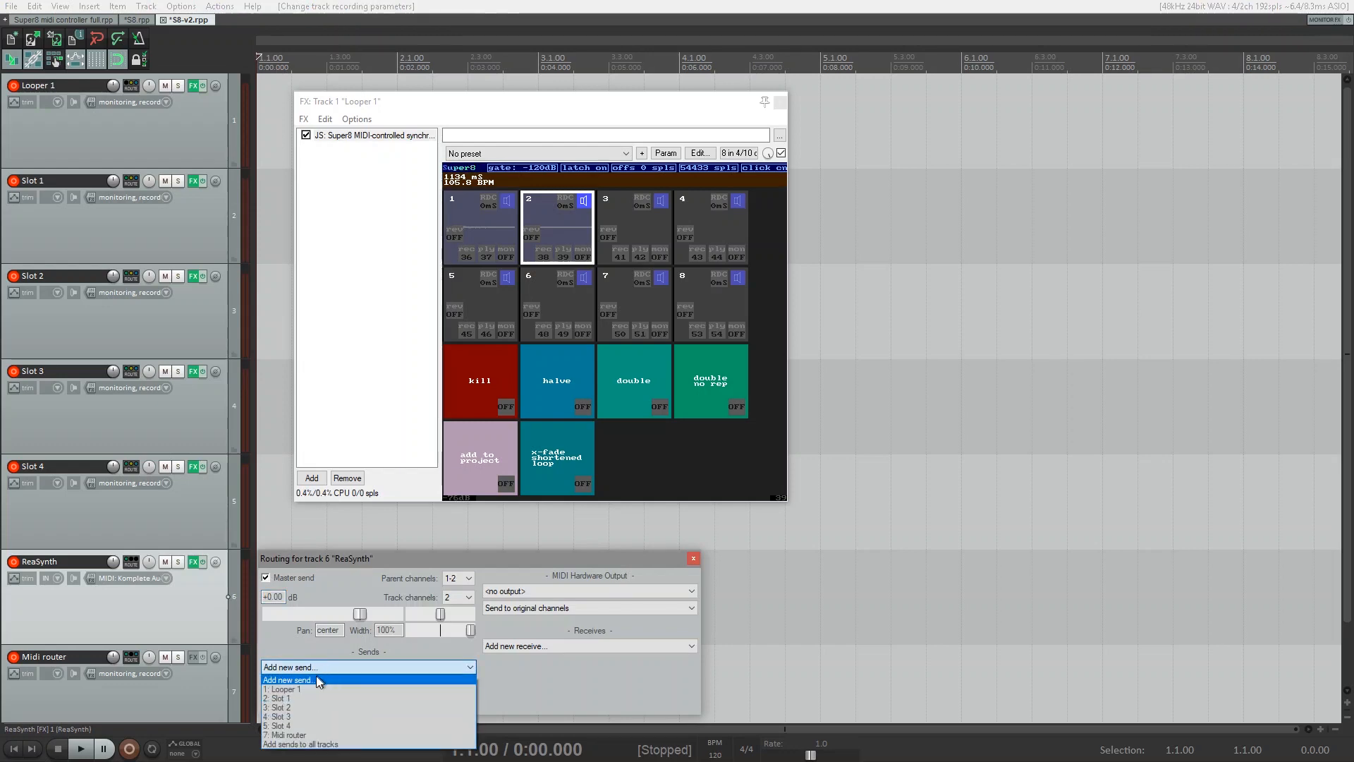
click(303, 689)
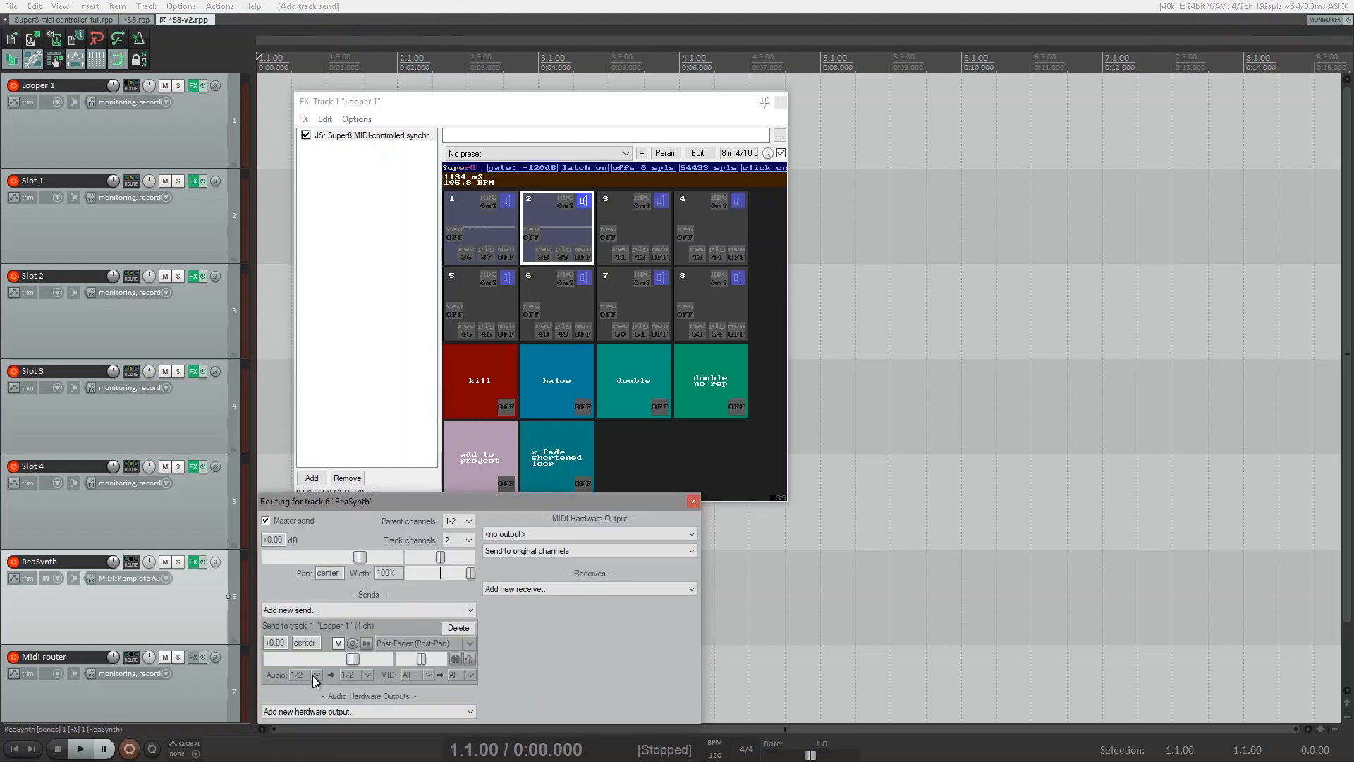
Step: Route the ReaSynth send's audio to channel 4 of Looper 1 and set its MIDI to None
click(365, 675)
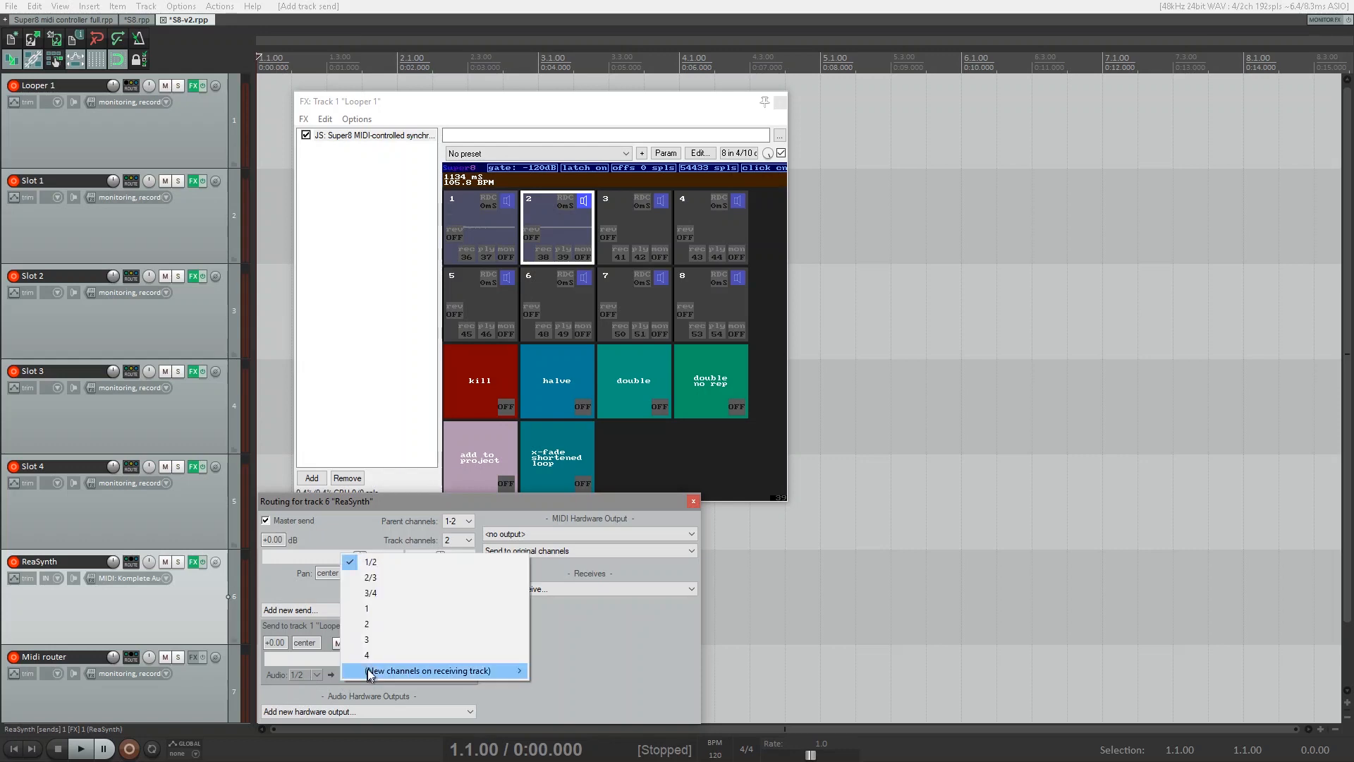
click(367, 658)
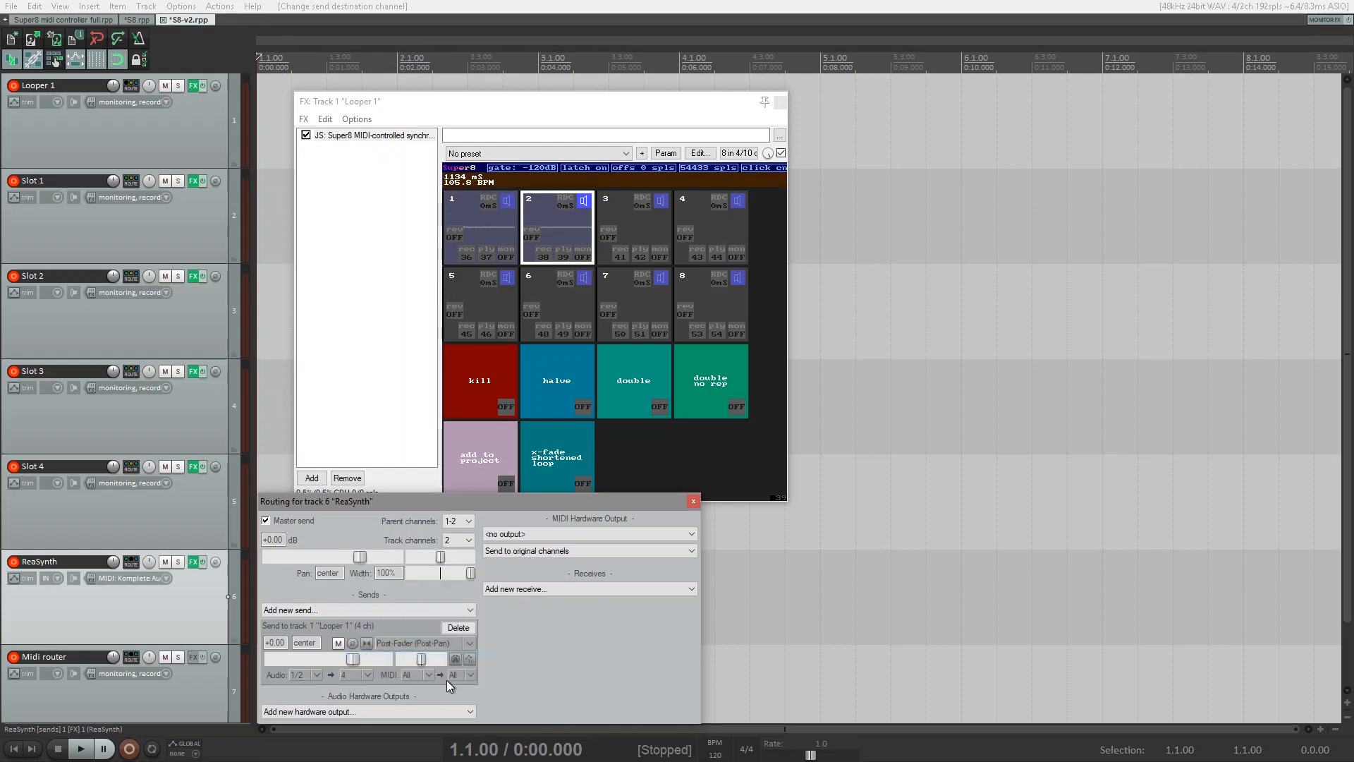
click(431, 673)
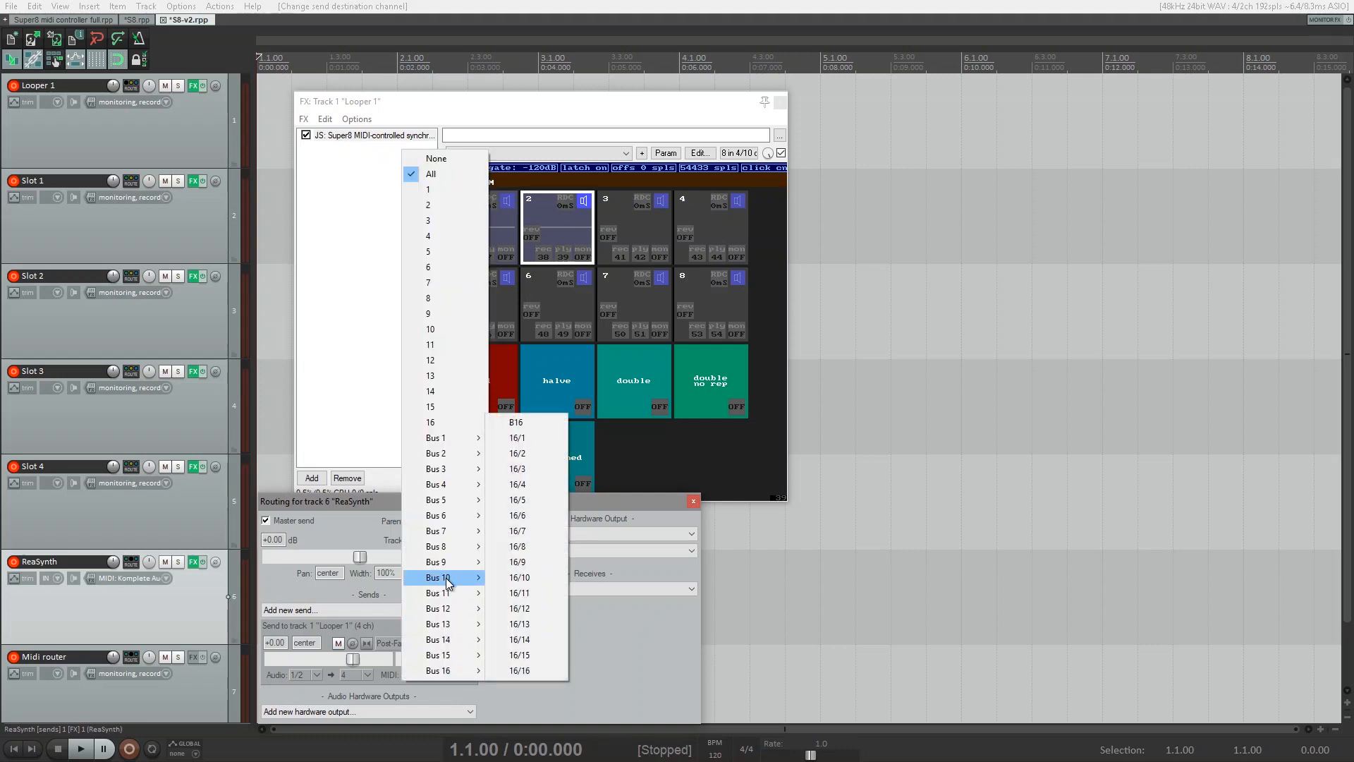
click(436, 158)
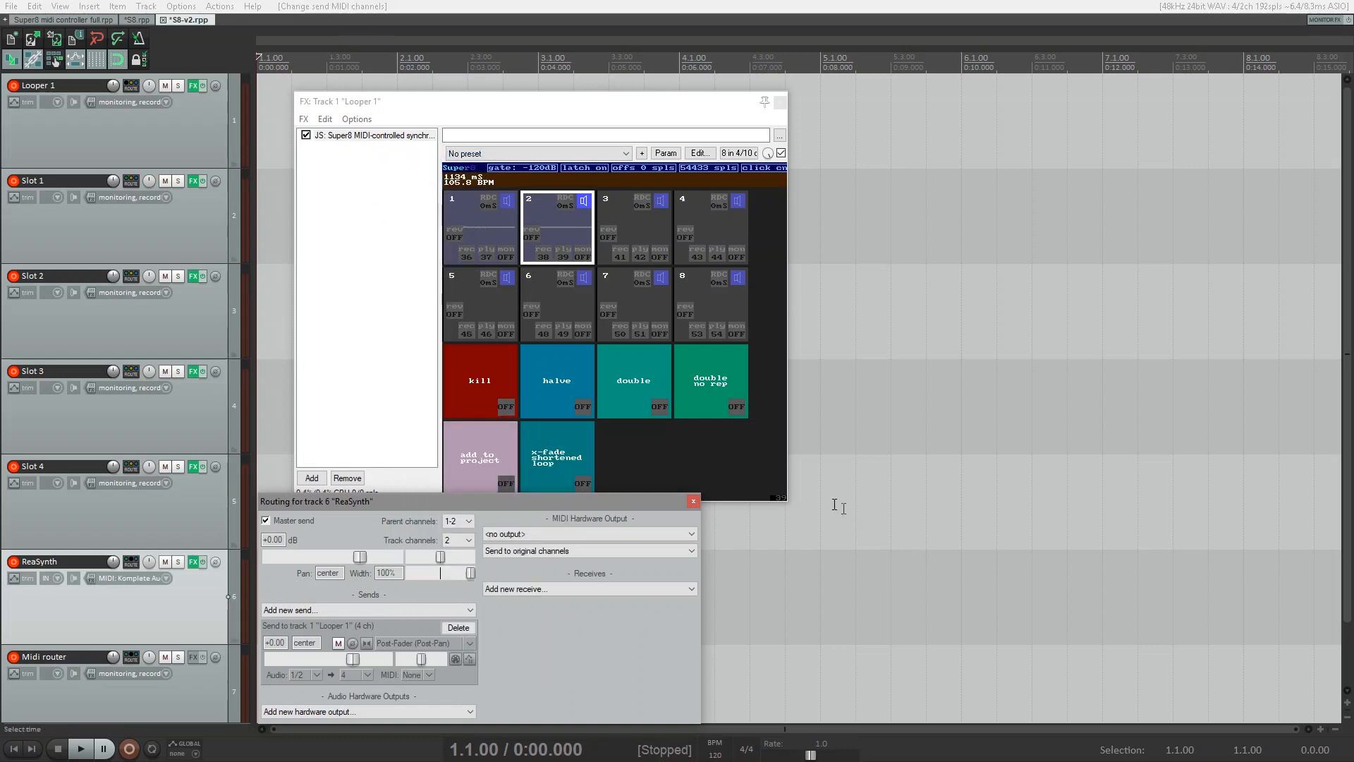
click(693, 501)
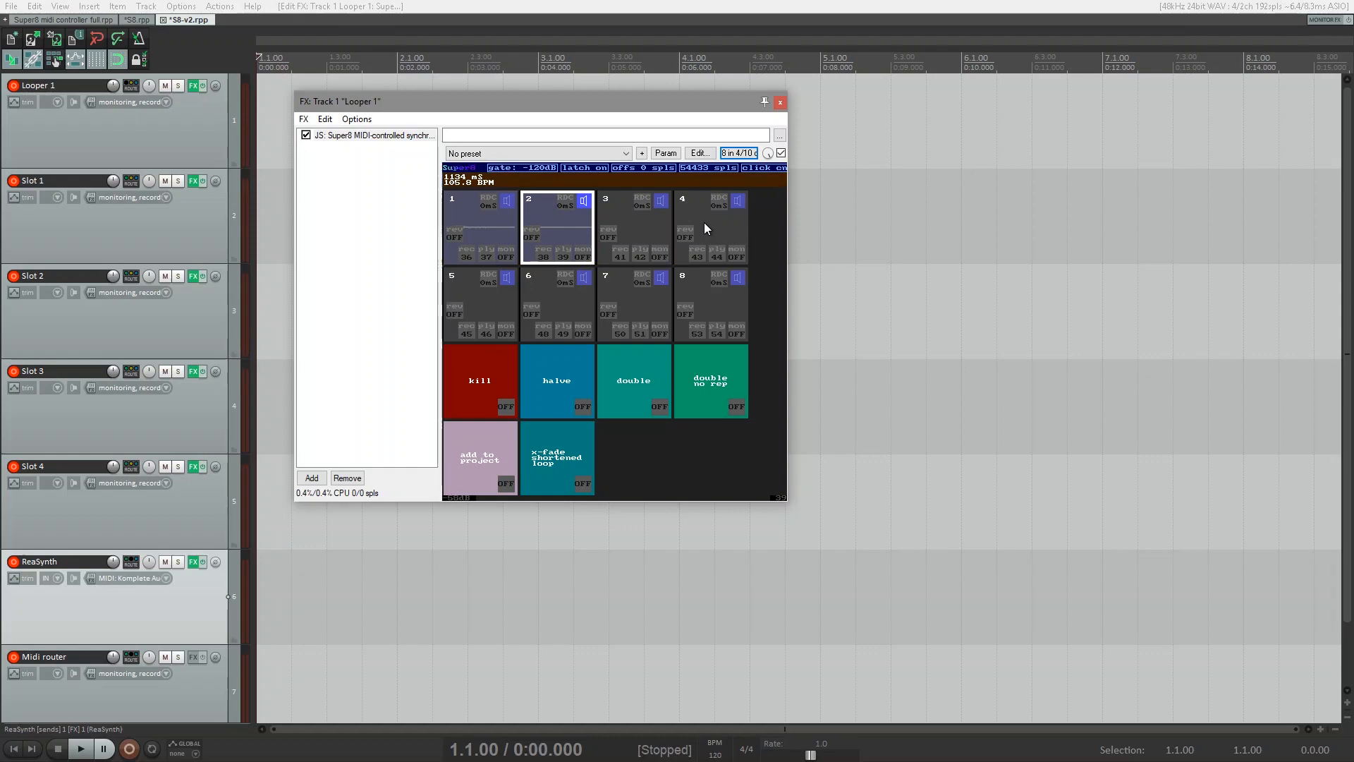
Step: Connect the Super8 plug-in's input 4 to track channel 4 in the pin connector
click(738, 153)
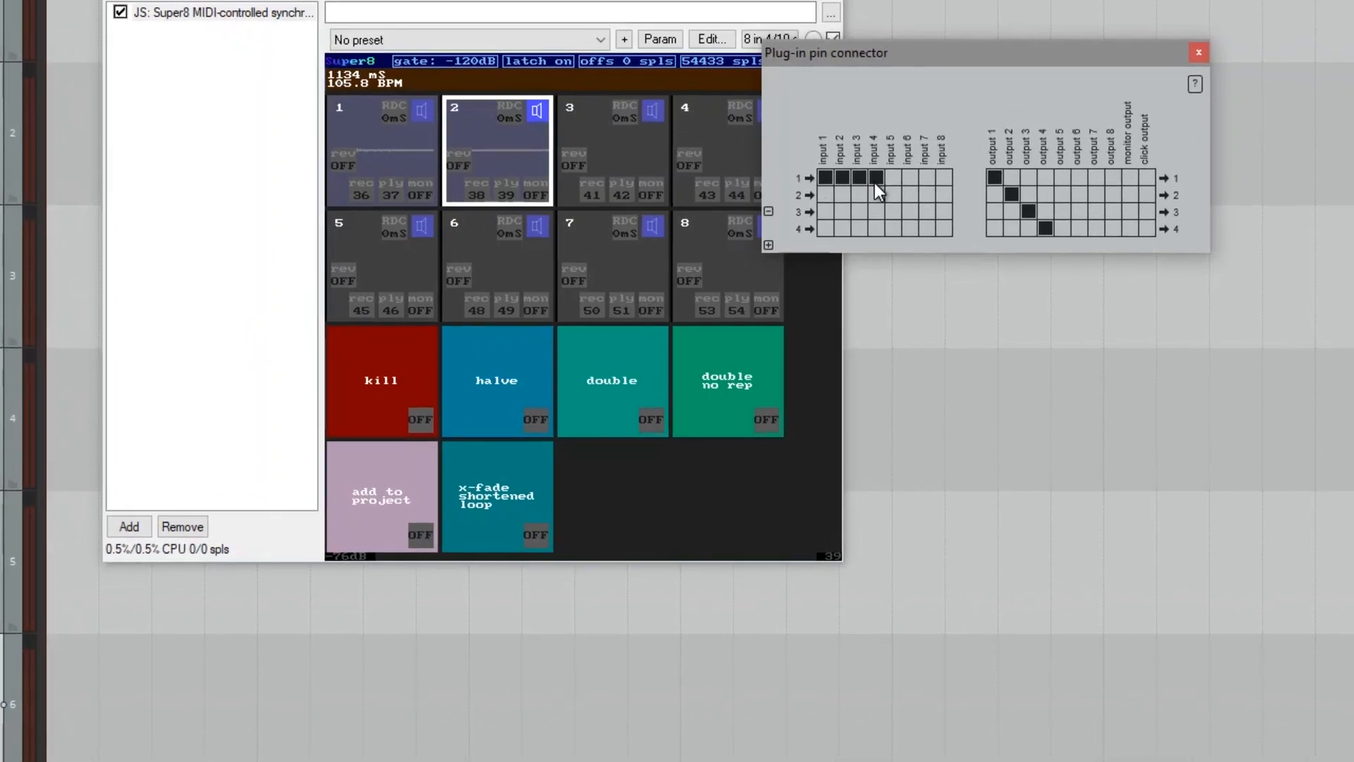
click(877, 226)
click(1201, 52)
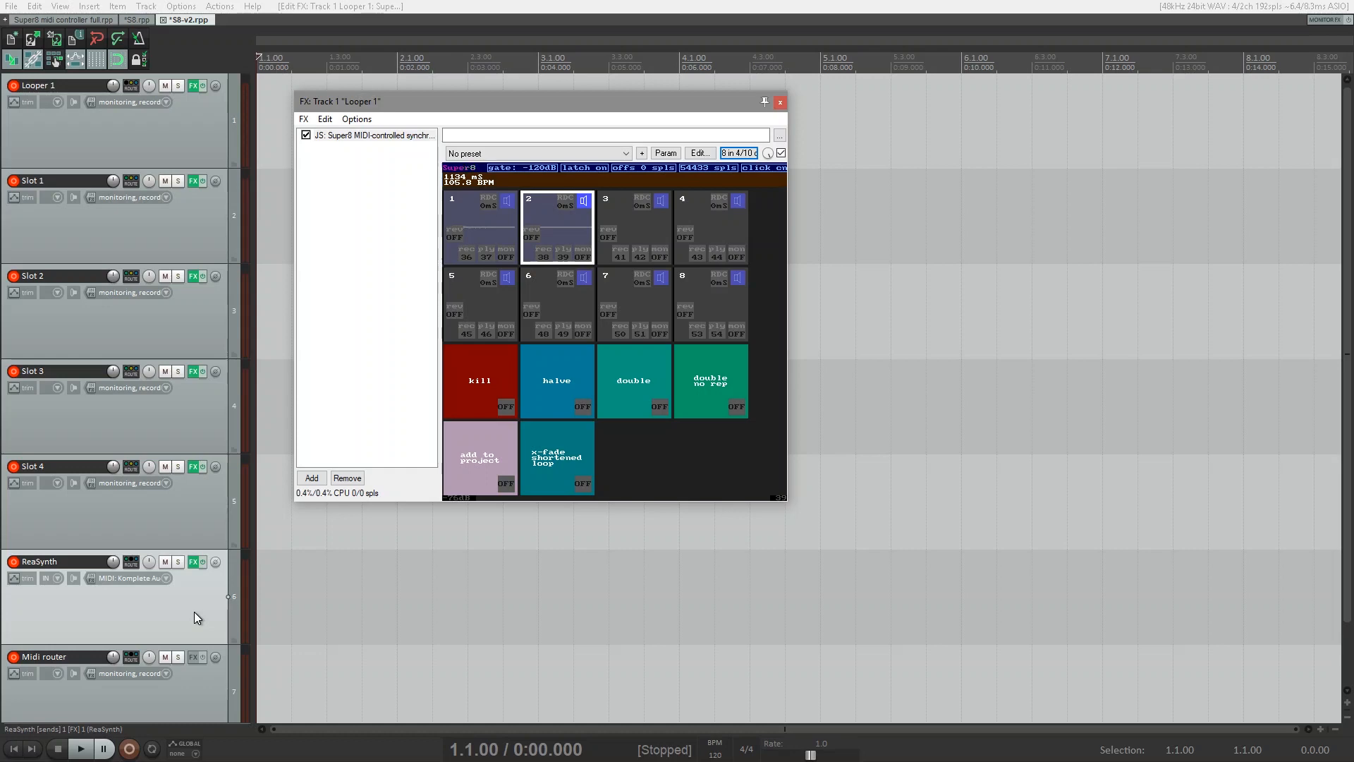
Step: Add the JS: MIDI Note Filter effect to the ReaSynth track
click(193, 562)
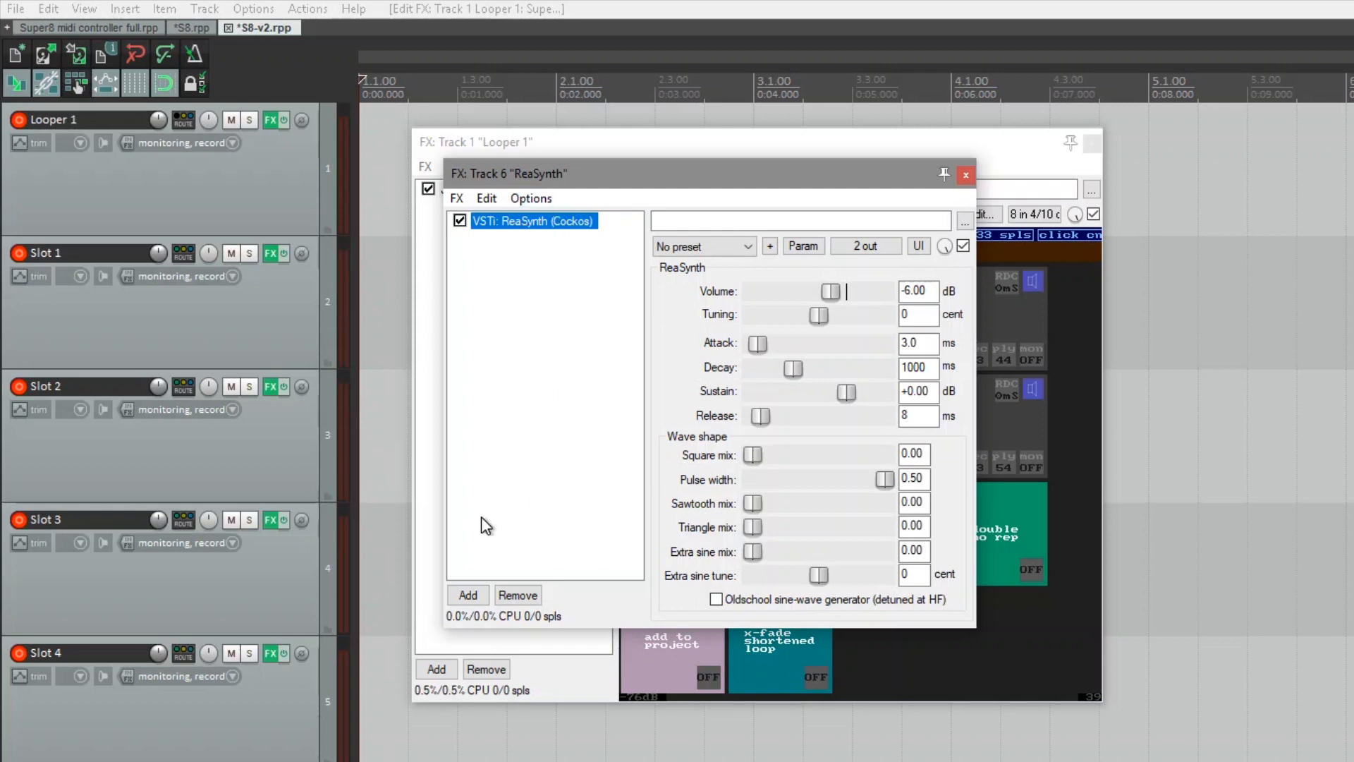
click(467, 596)
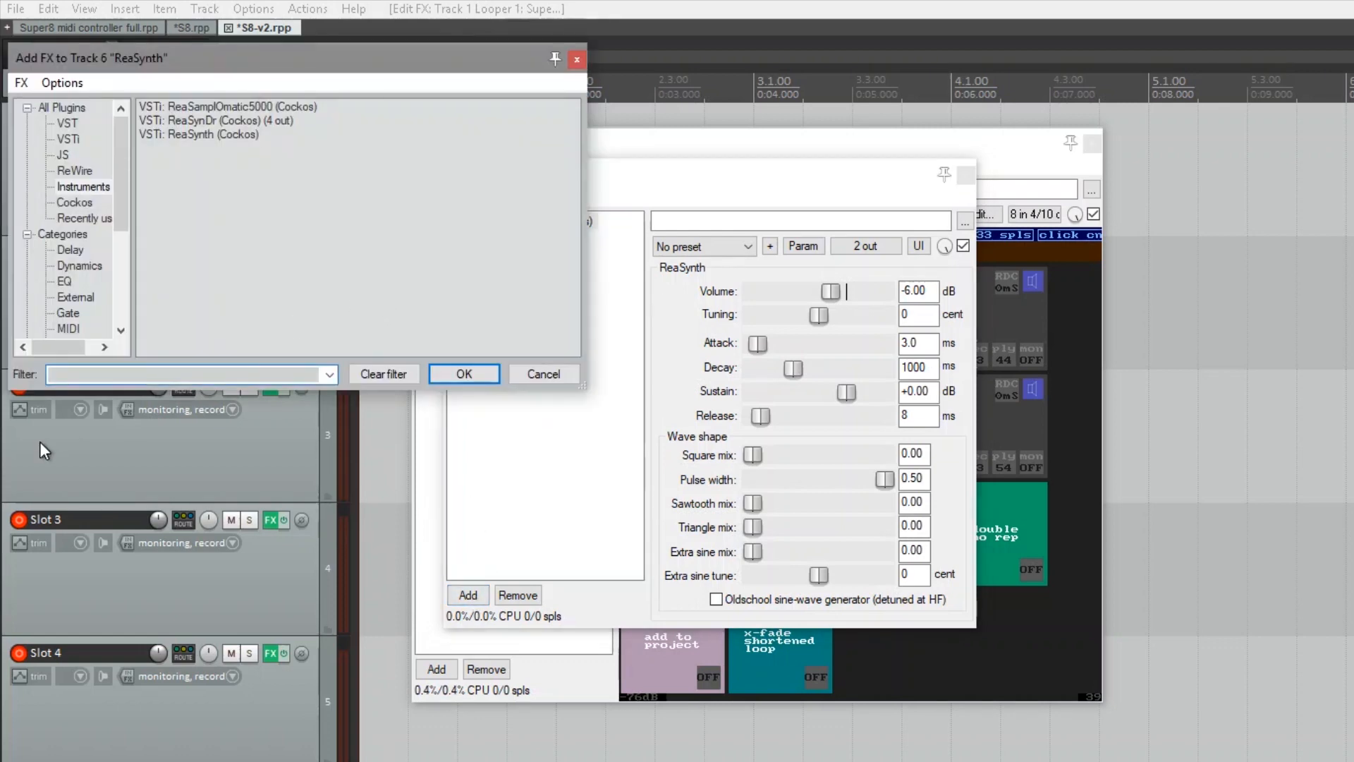
click(69, 107)
click(123, 373)
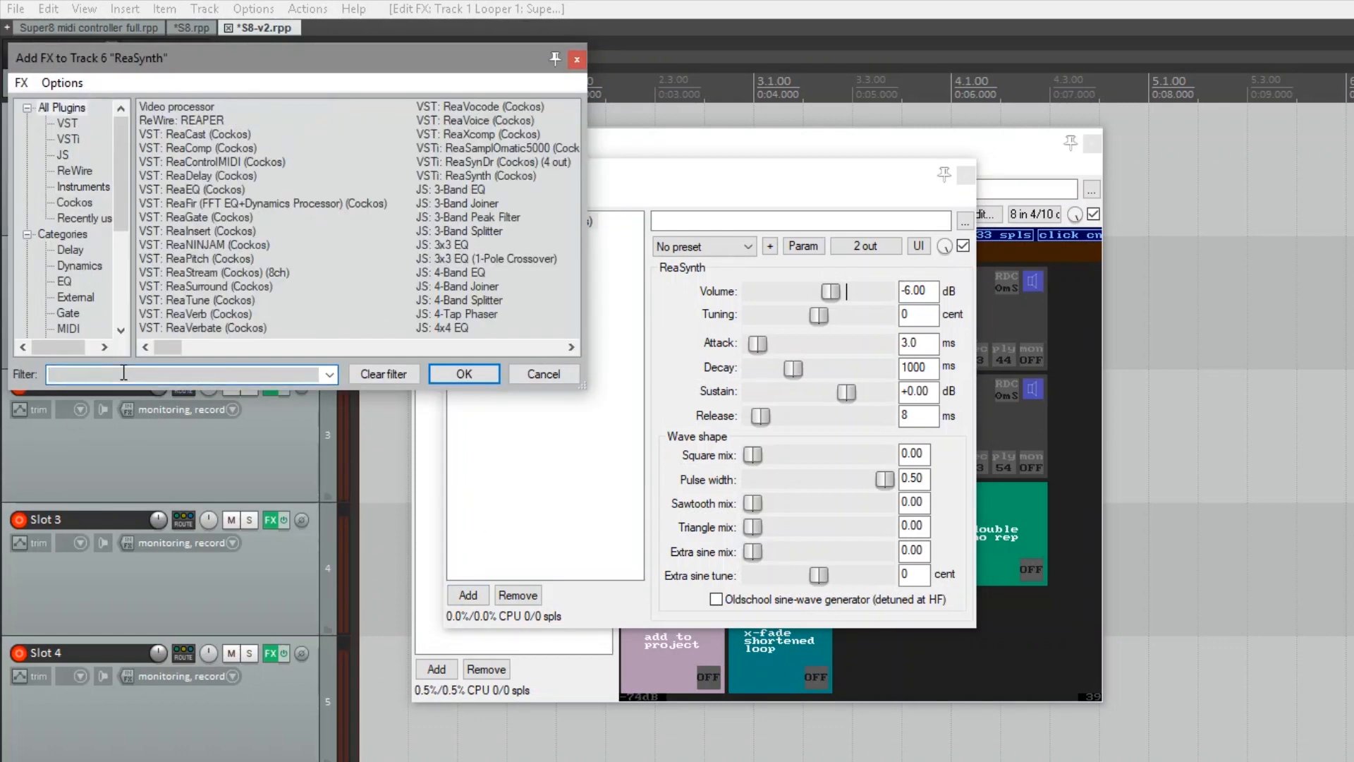
text(note)
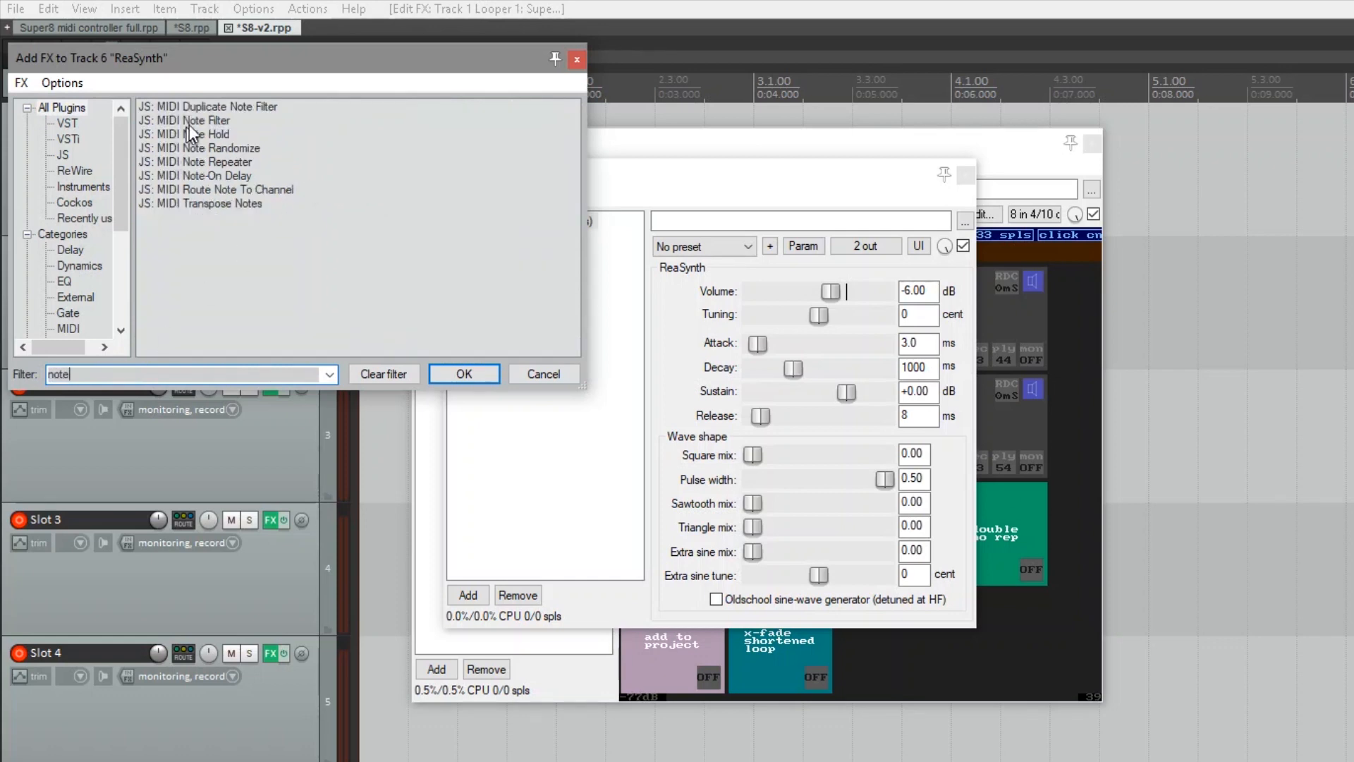
double_click(193, 120)
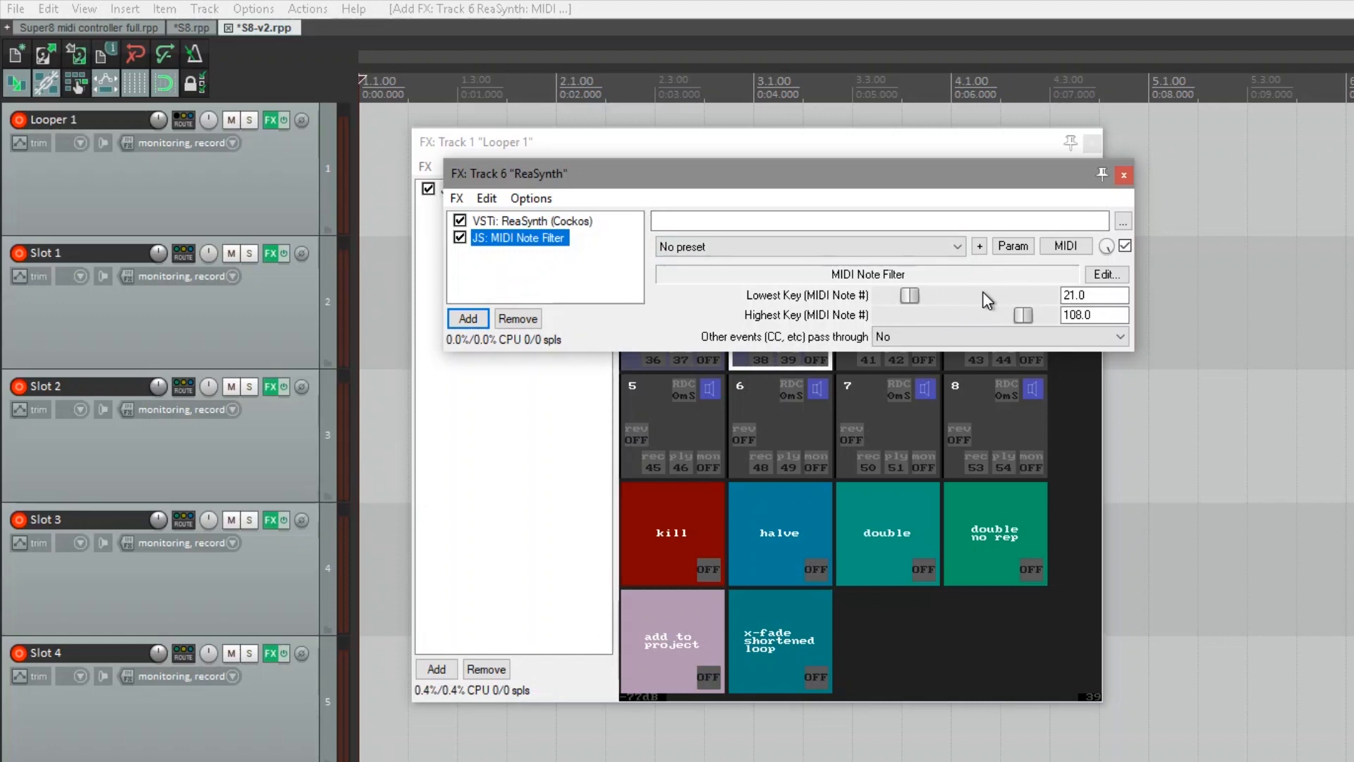
Step: Set the MIDI Note Filter's lowest key to 0 and highest key to 127, and place it before ReaSynth in the effects chain
drag(907, 295, 875, 295)
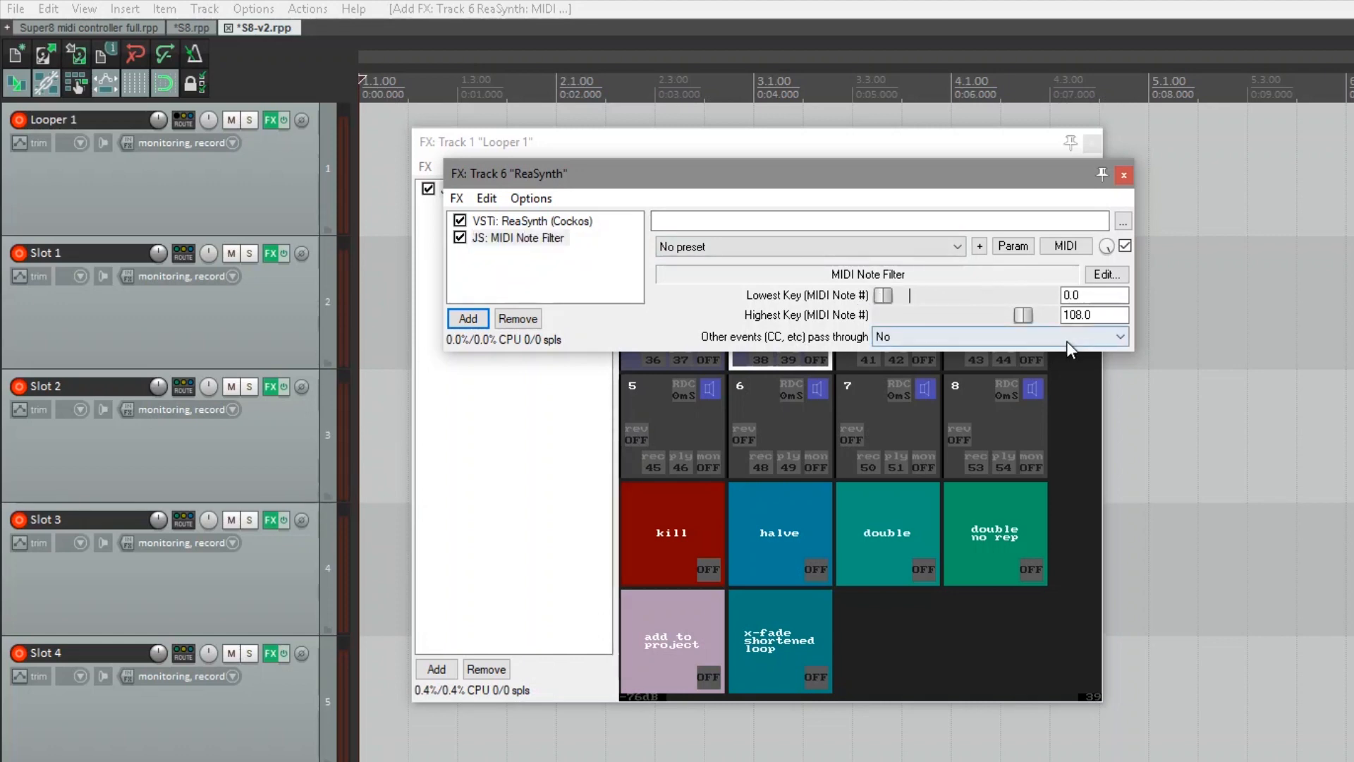
drag(1024, 319, 1039, 319)
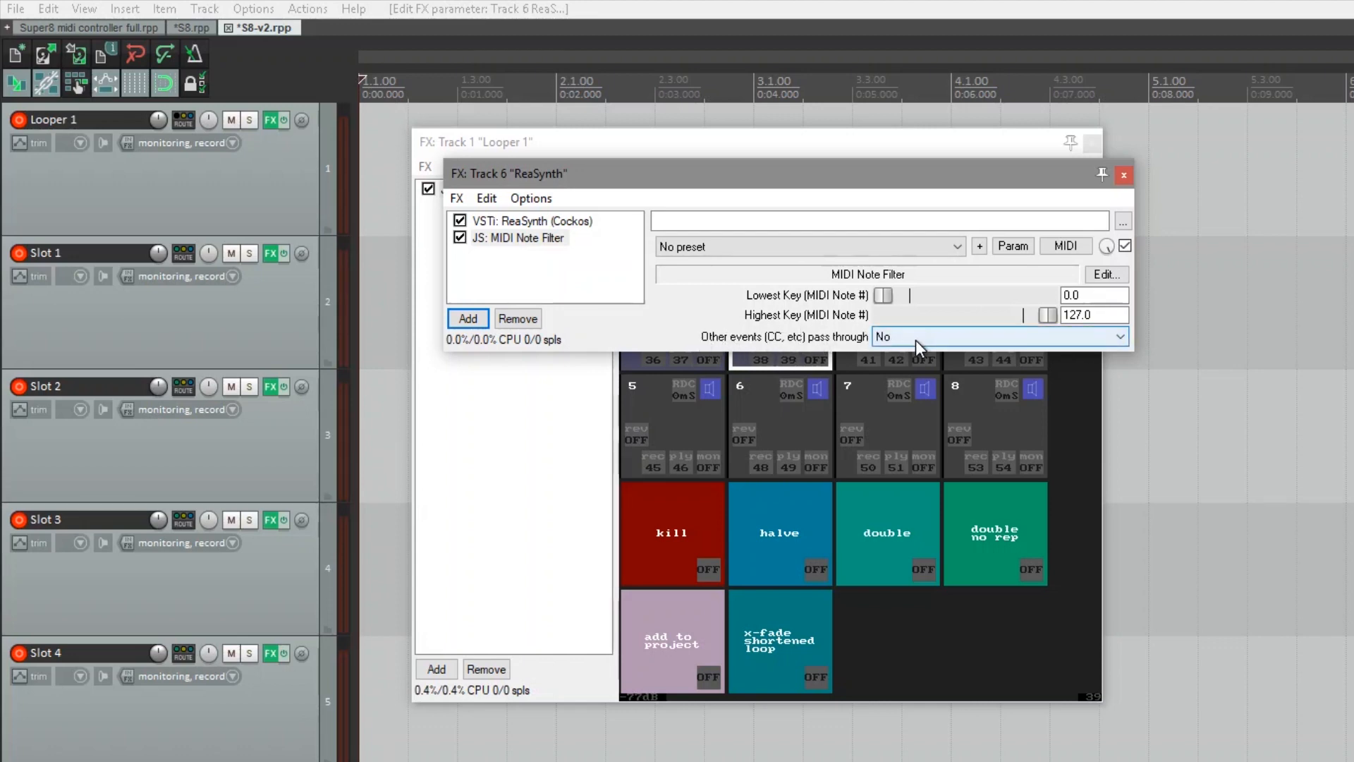
click(571, 275)
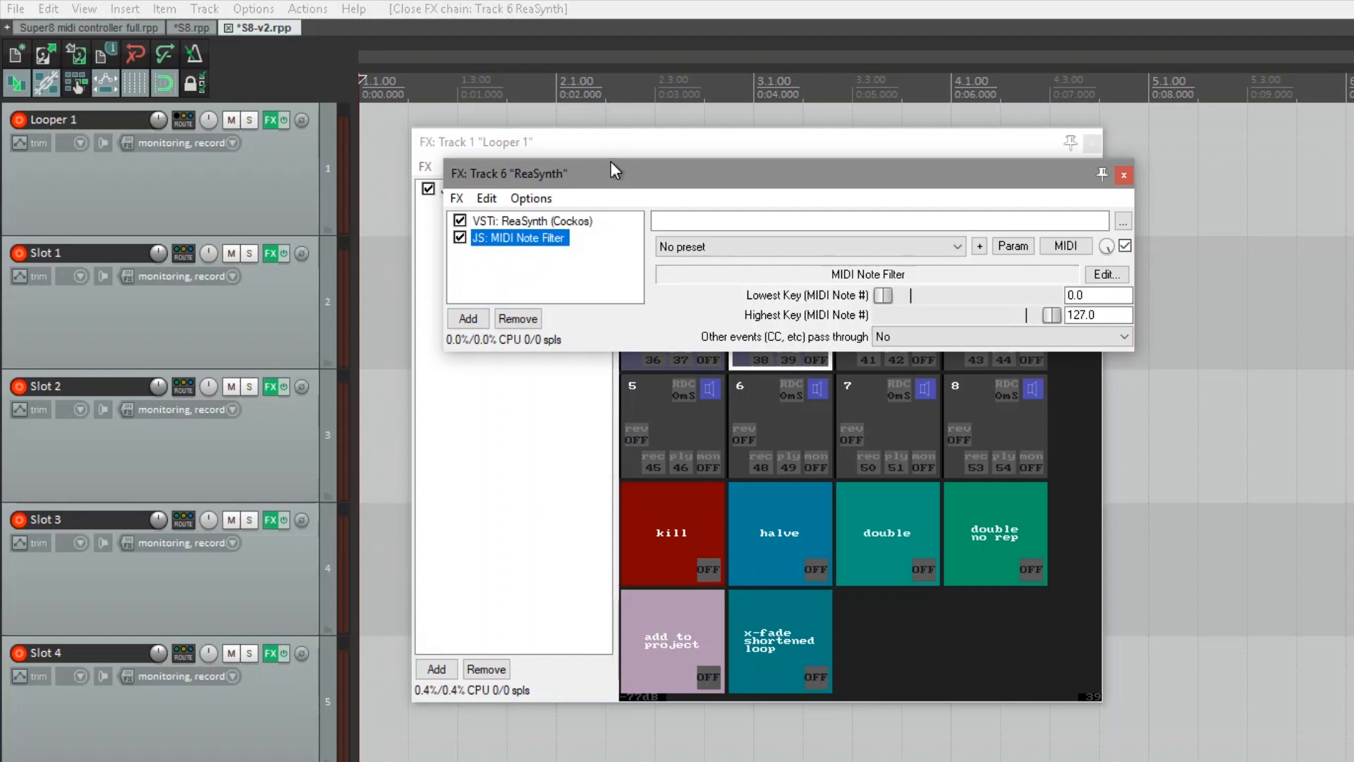
drag(563, 239, 516, 220)
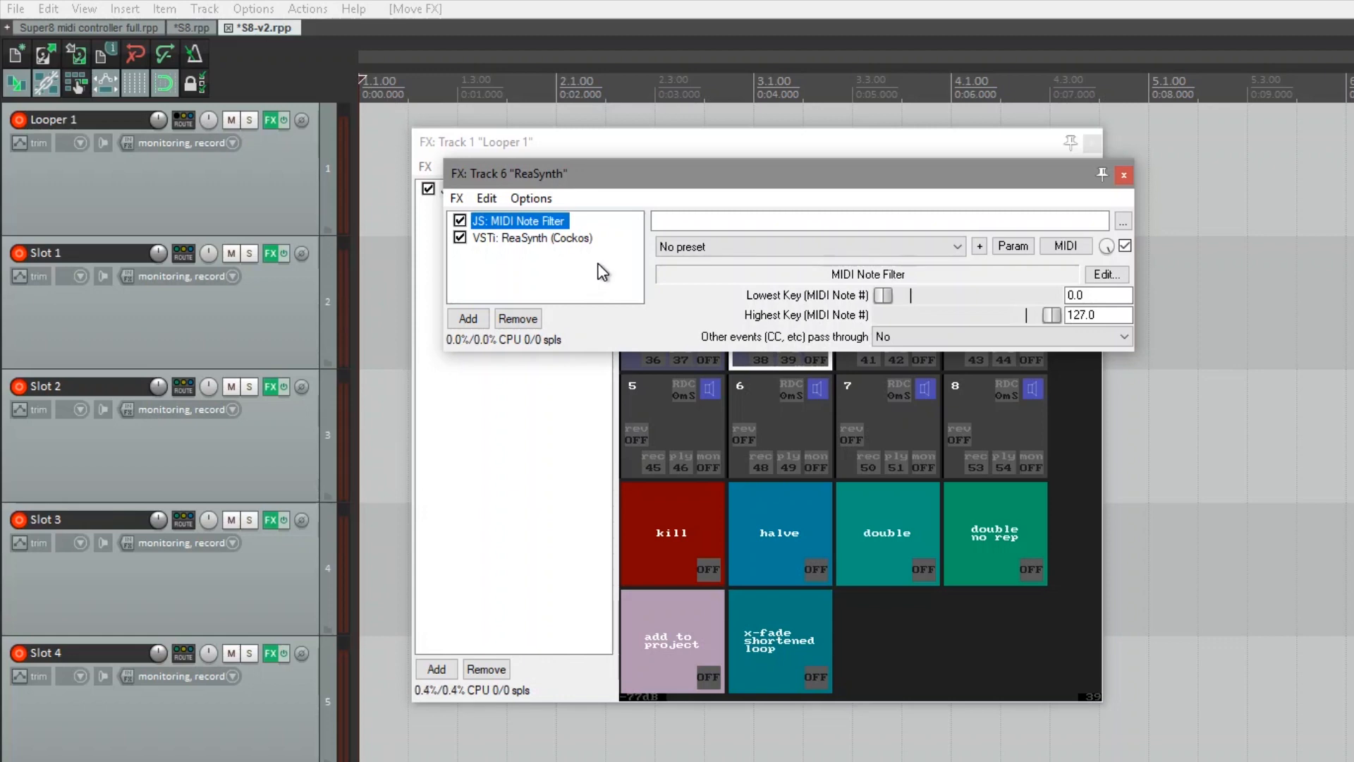
Step: Close the ReaSynth effects window and clear the recorded loop in Super8 with its kill command
click(1124, 174)
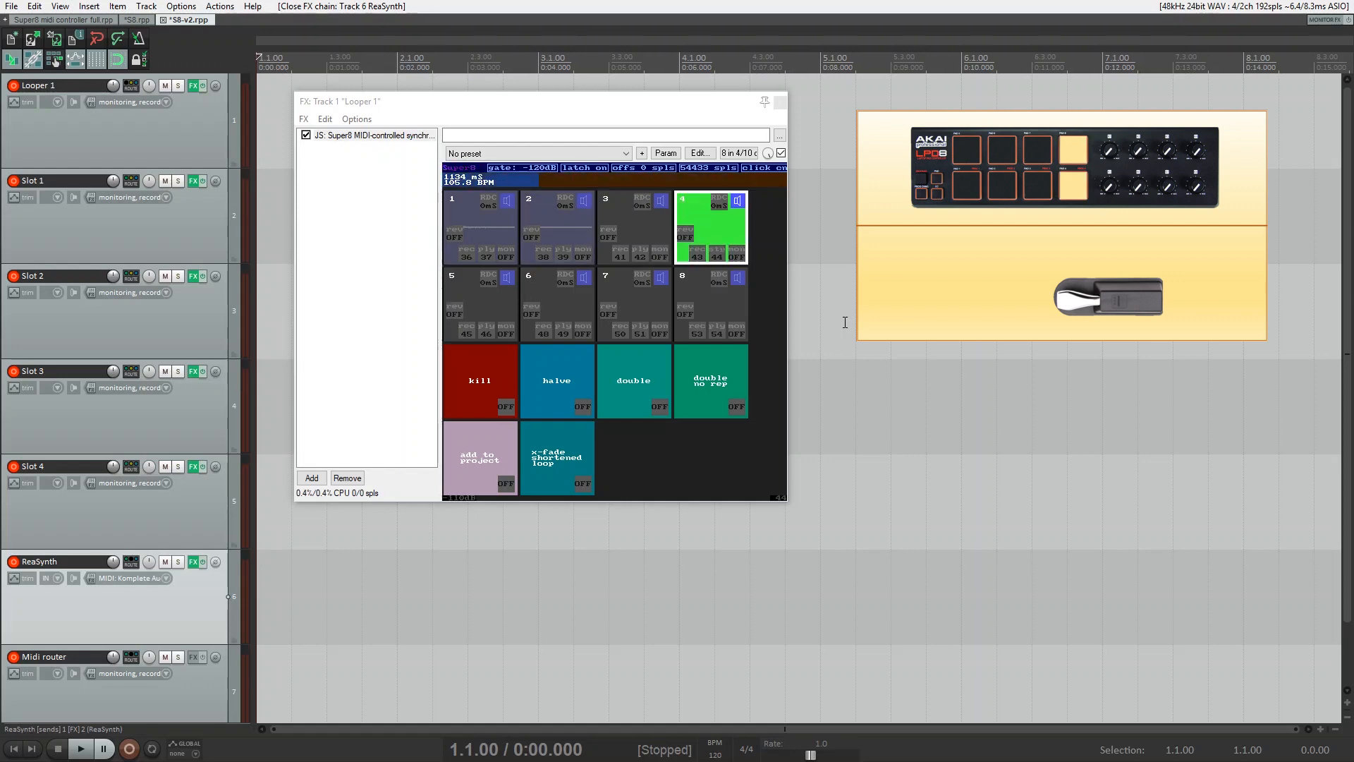
click(485, 377)
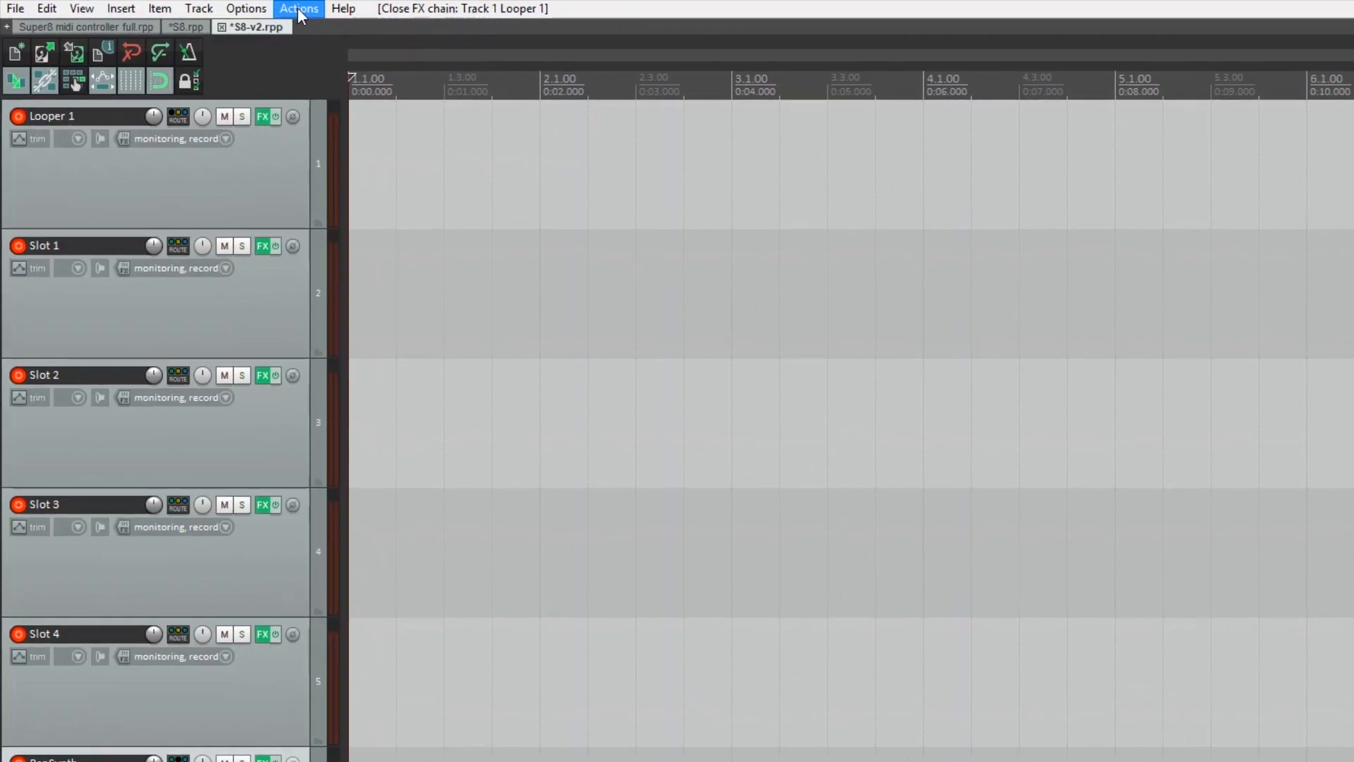
Step: Find the "set track volume" actions in the action list and assign MIDI Chan 1 CC 1 to the volume of track 02
click(299, 8)
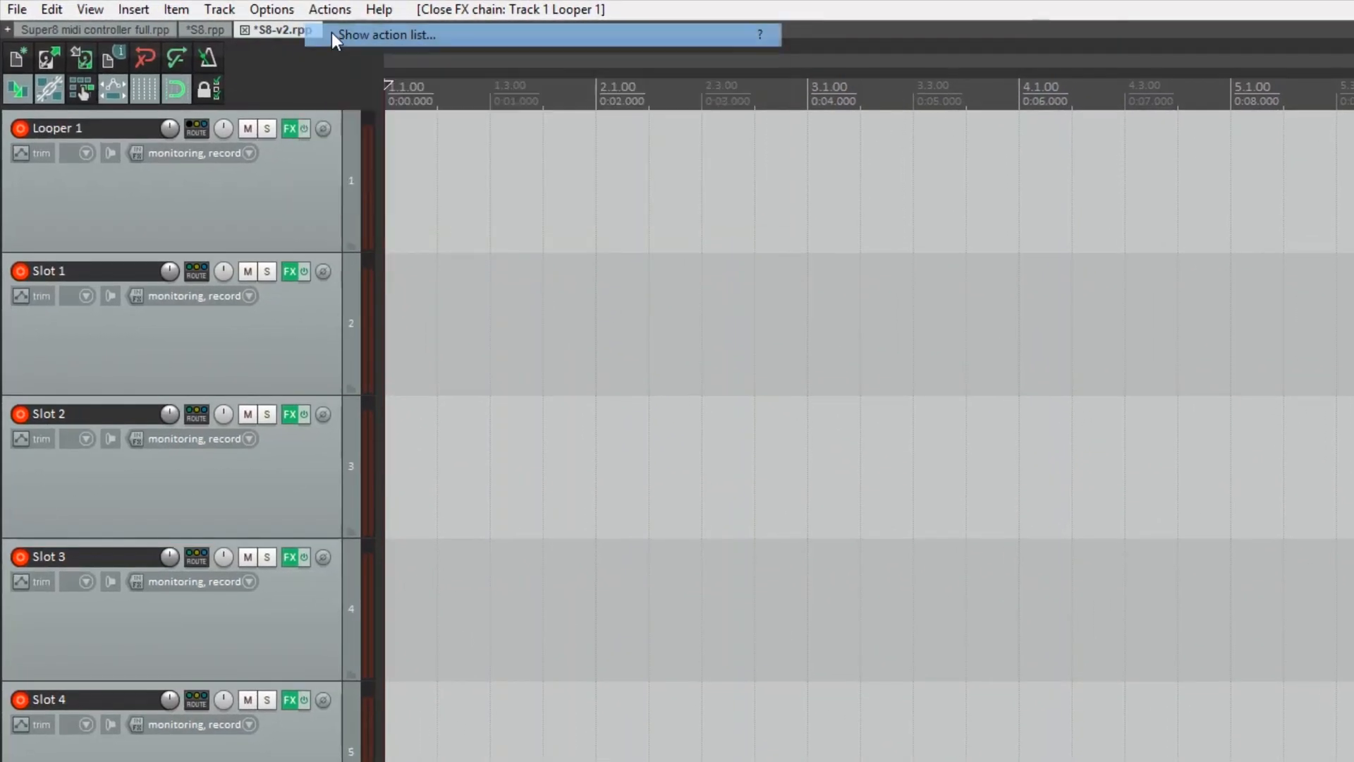
click(332, 32)
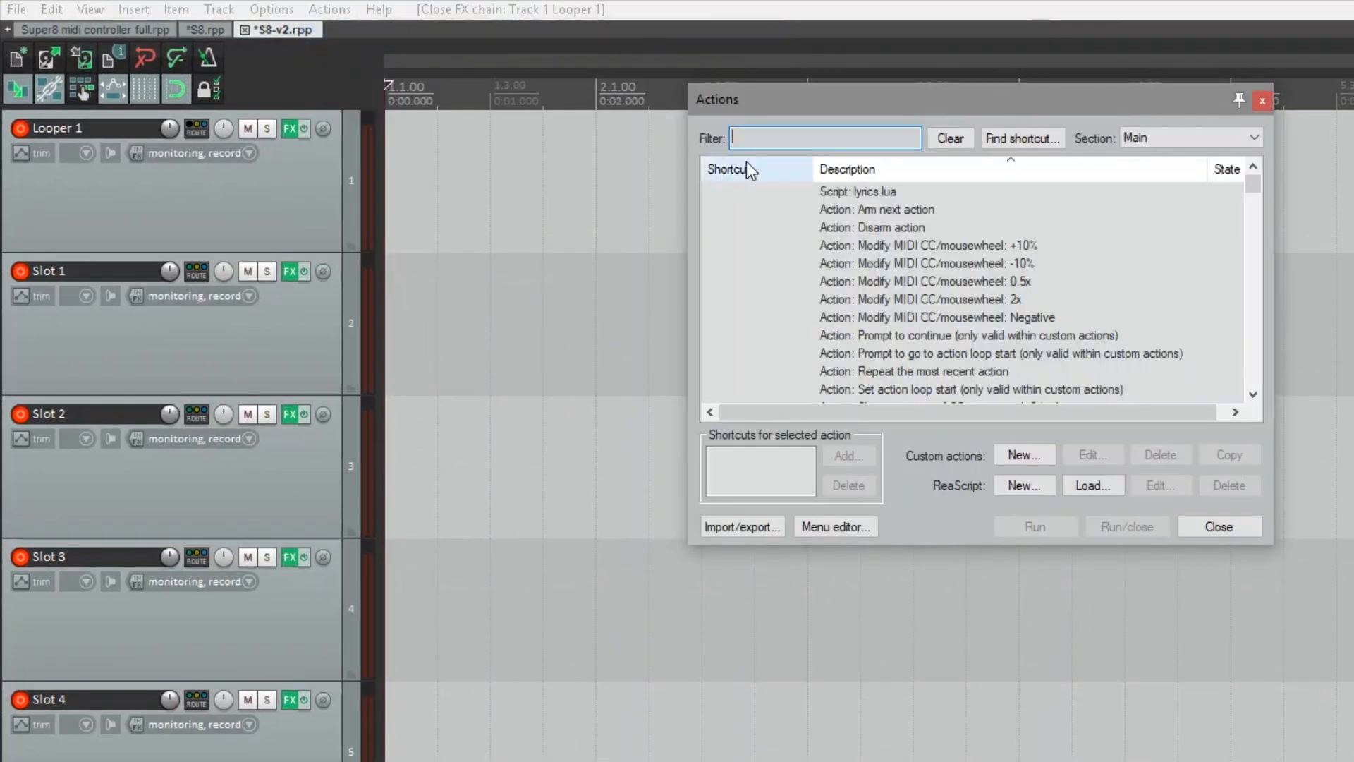
text(set )
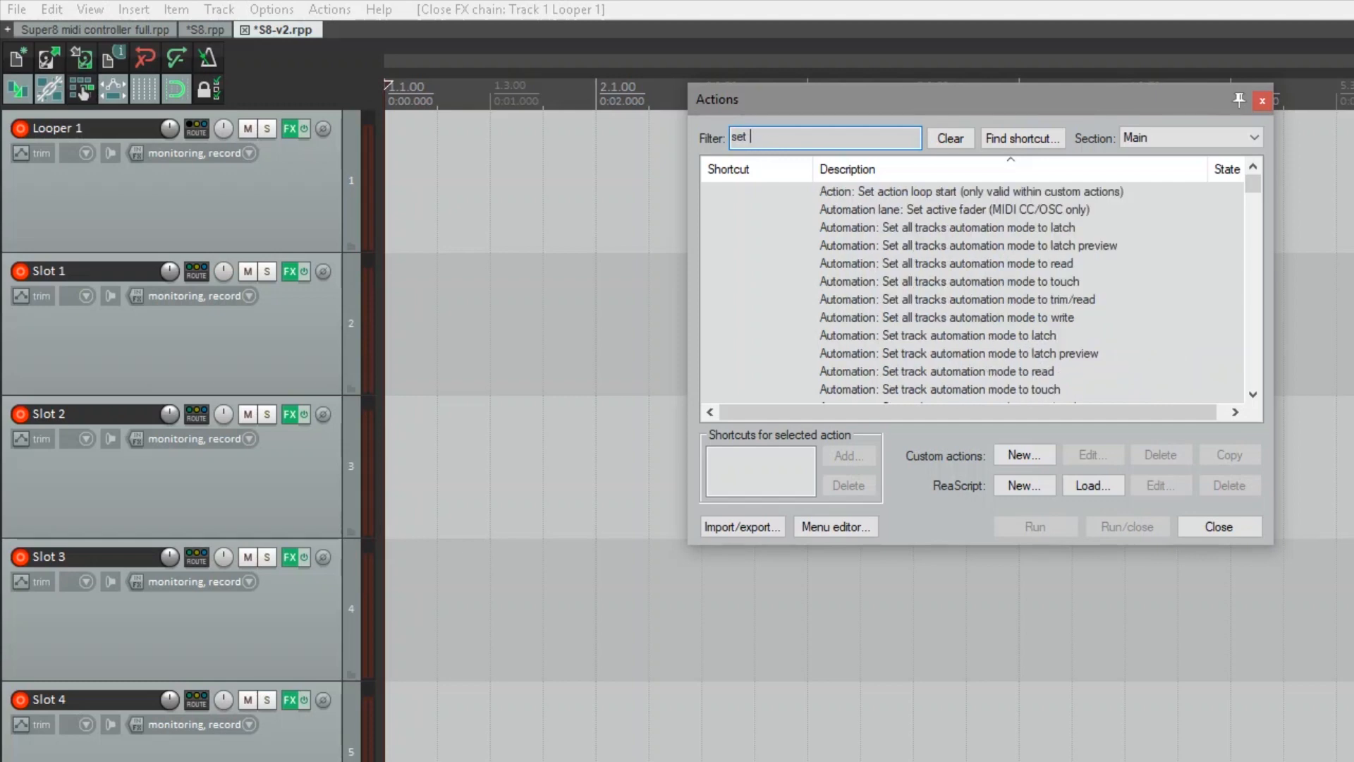
text(track volume)
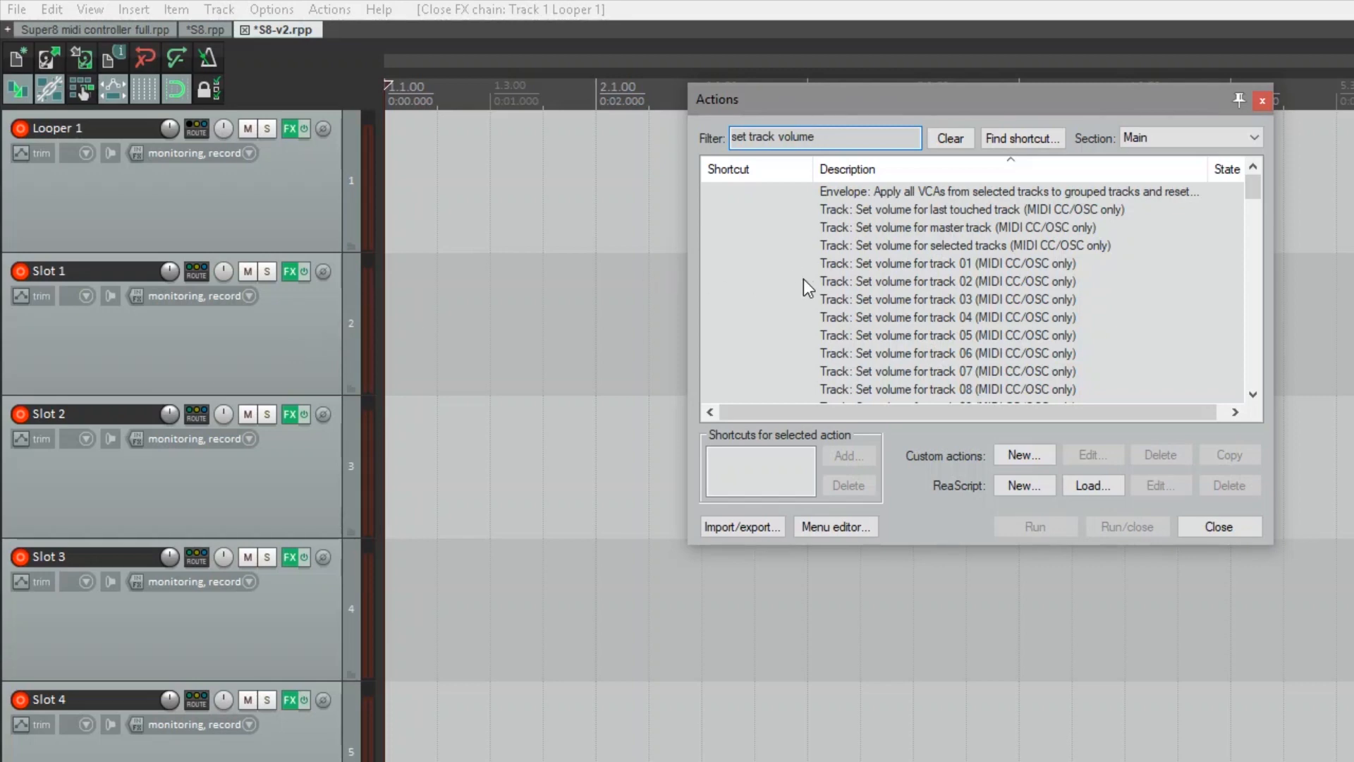
click(843, 280)
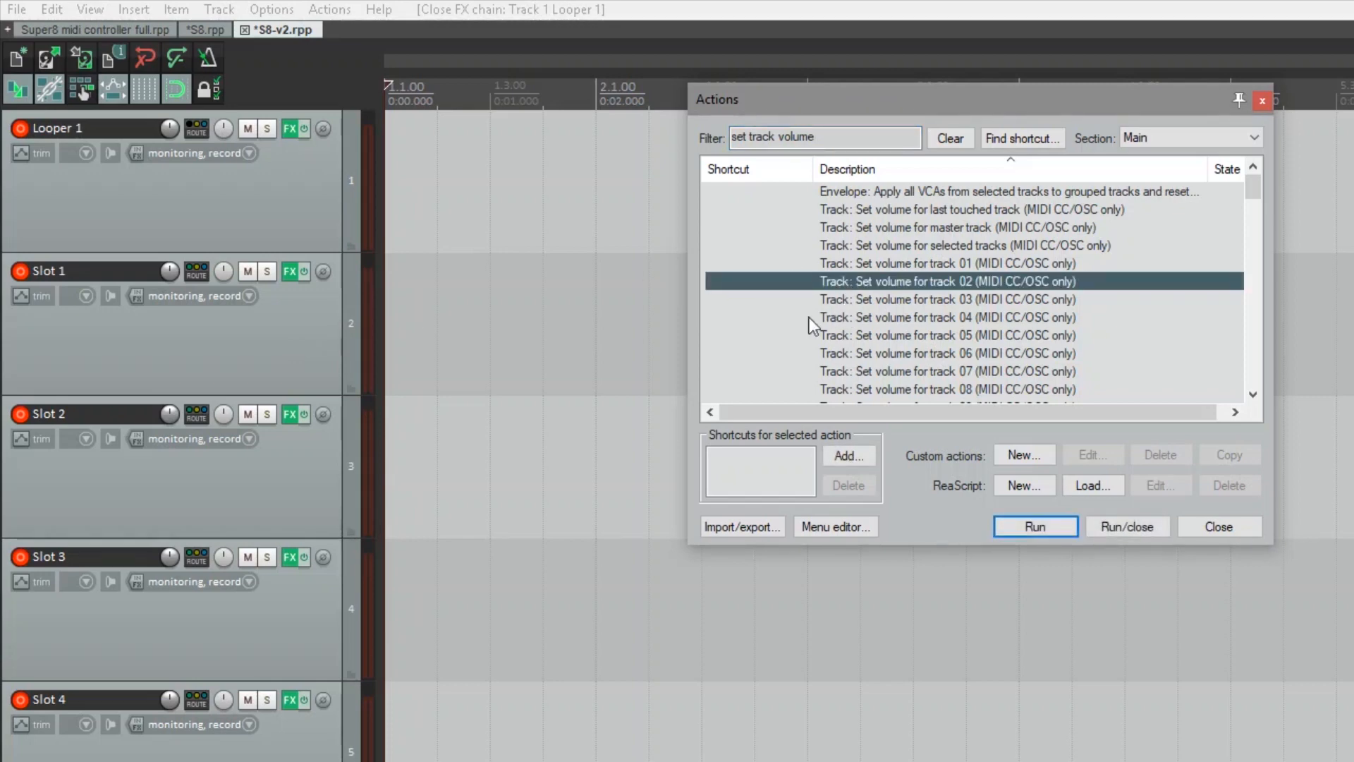
click(848, 456)
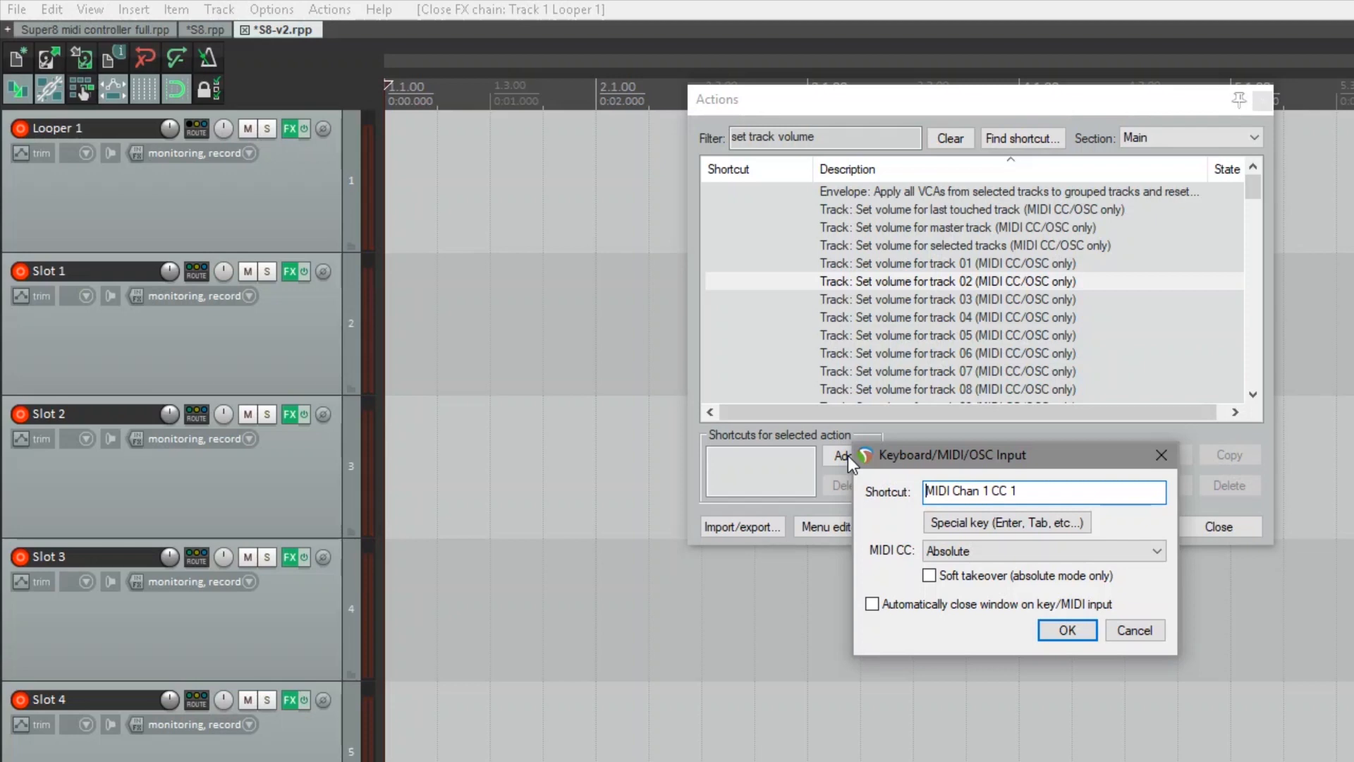
click(1068, 630)
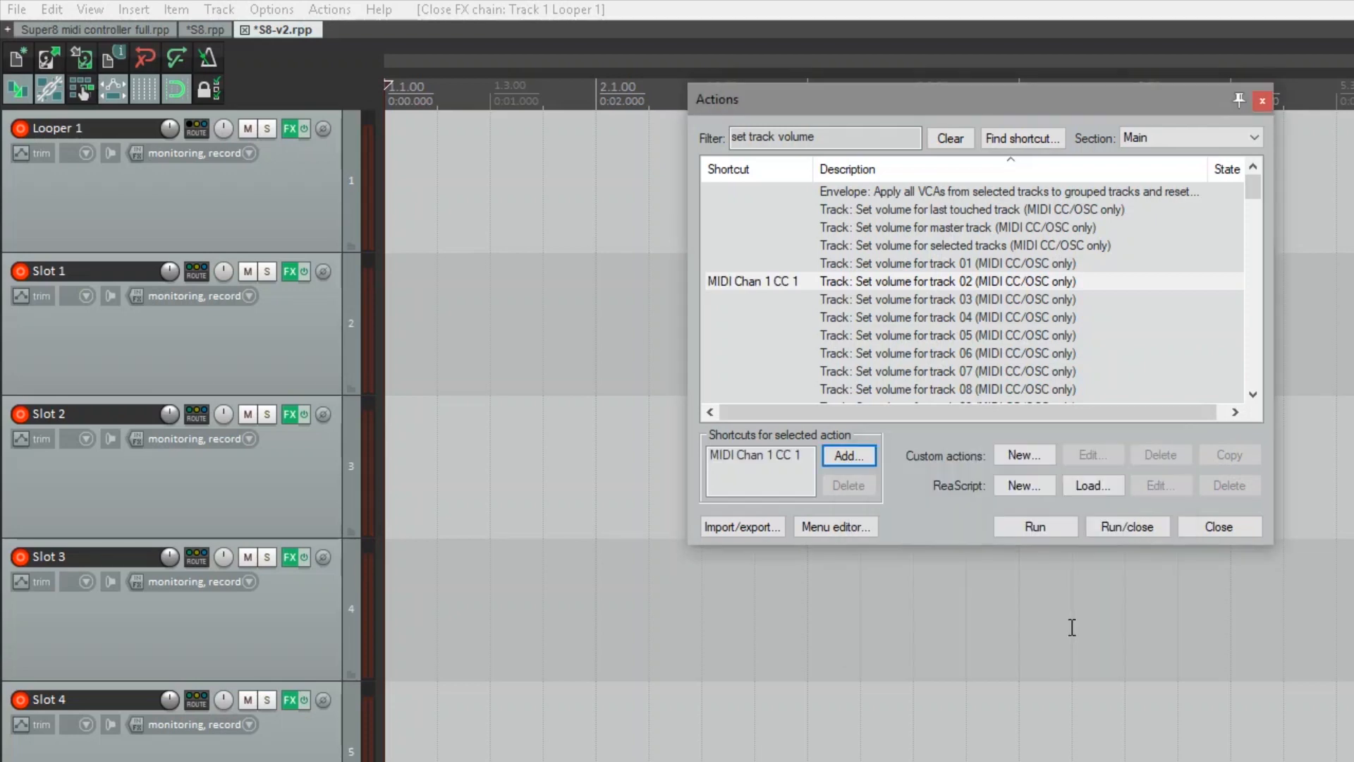
Step: Assign MIDI Chan 1 CC 2, CC 3 and CC 4 to the volume actions of tracks 03, 04 and 05 respectively
click(786, 299)
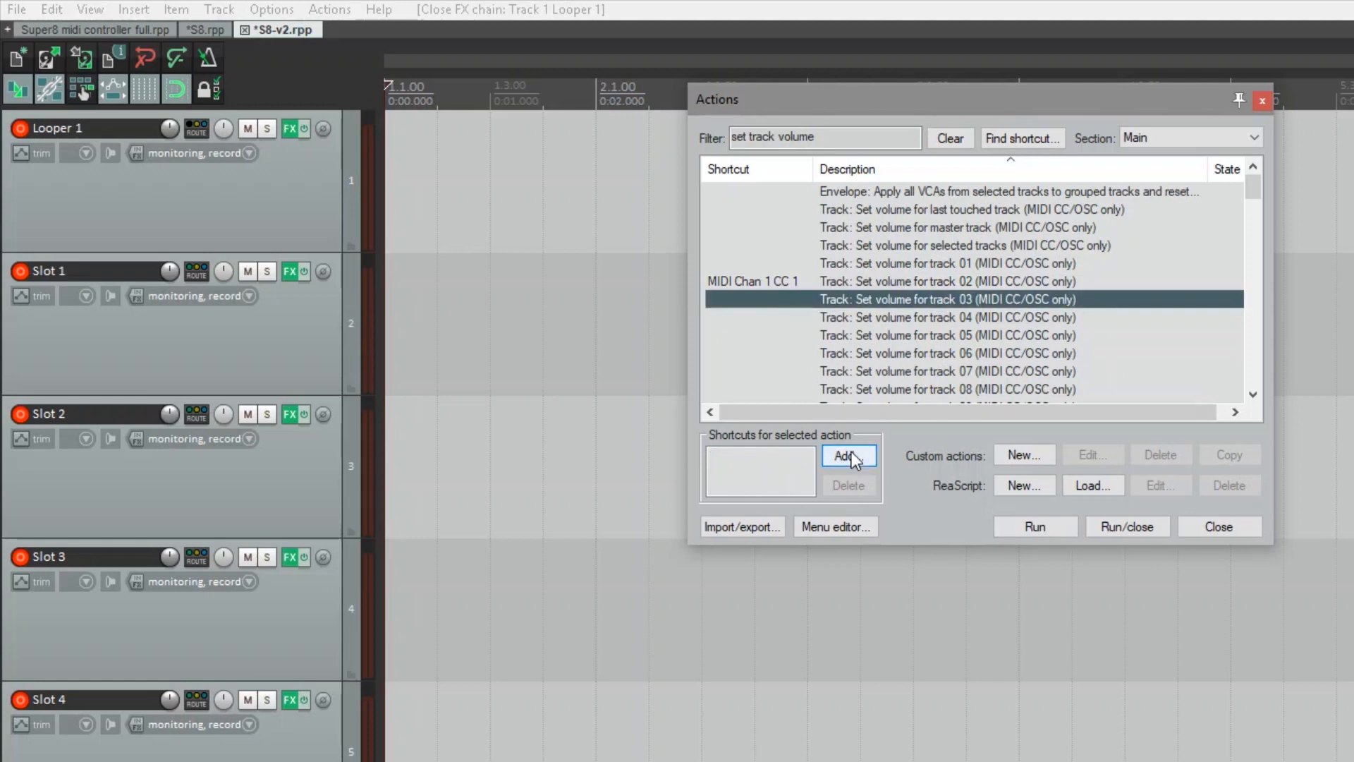
click(850, 453)
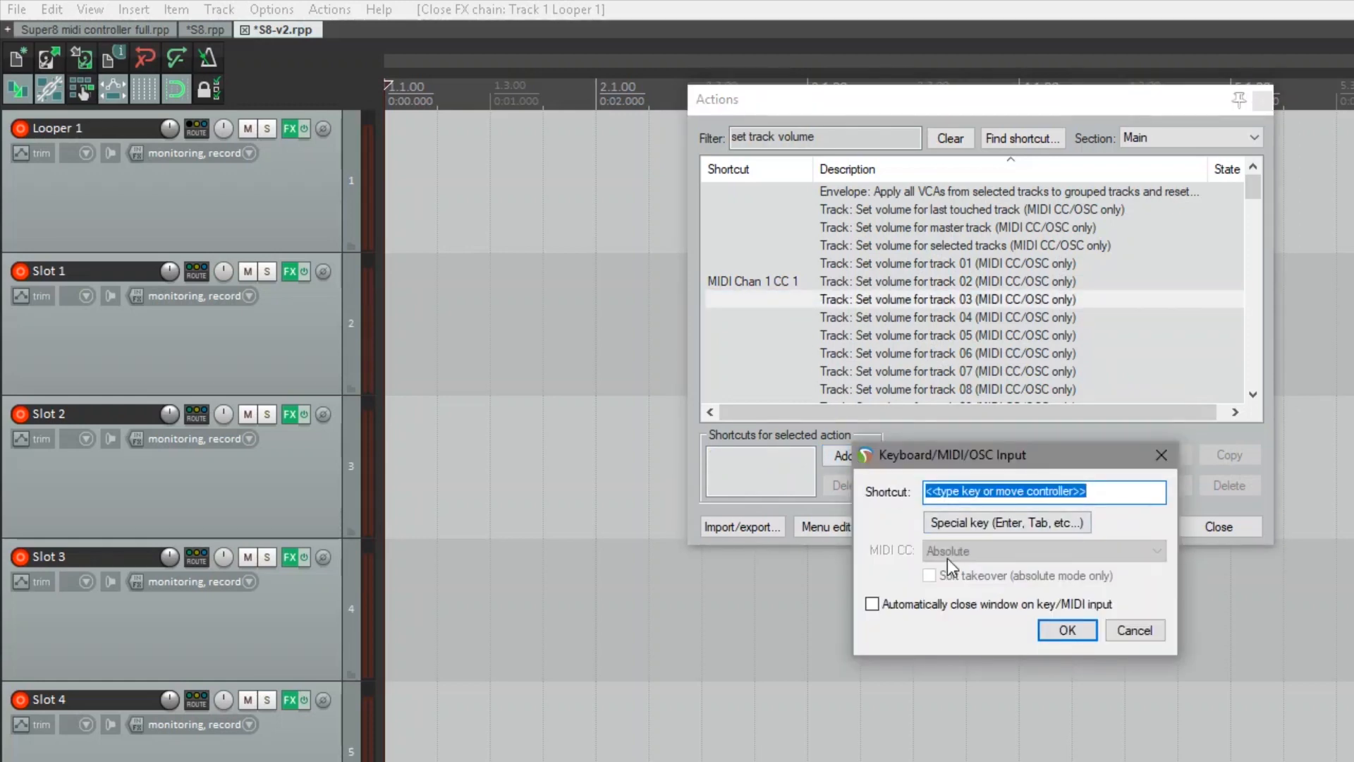
click(1047, 629)
click(781, 318)
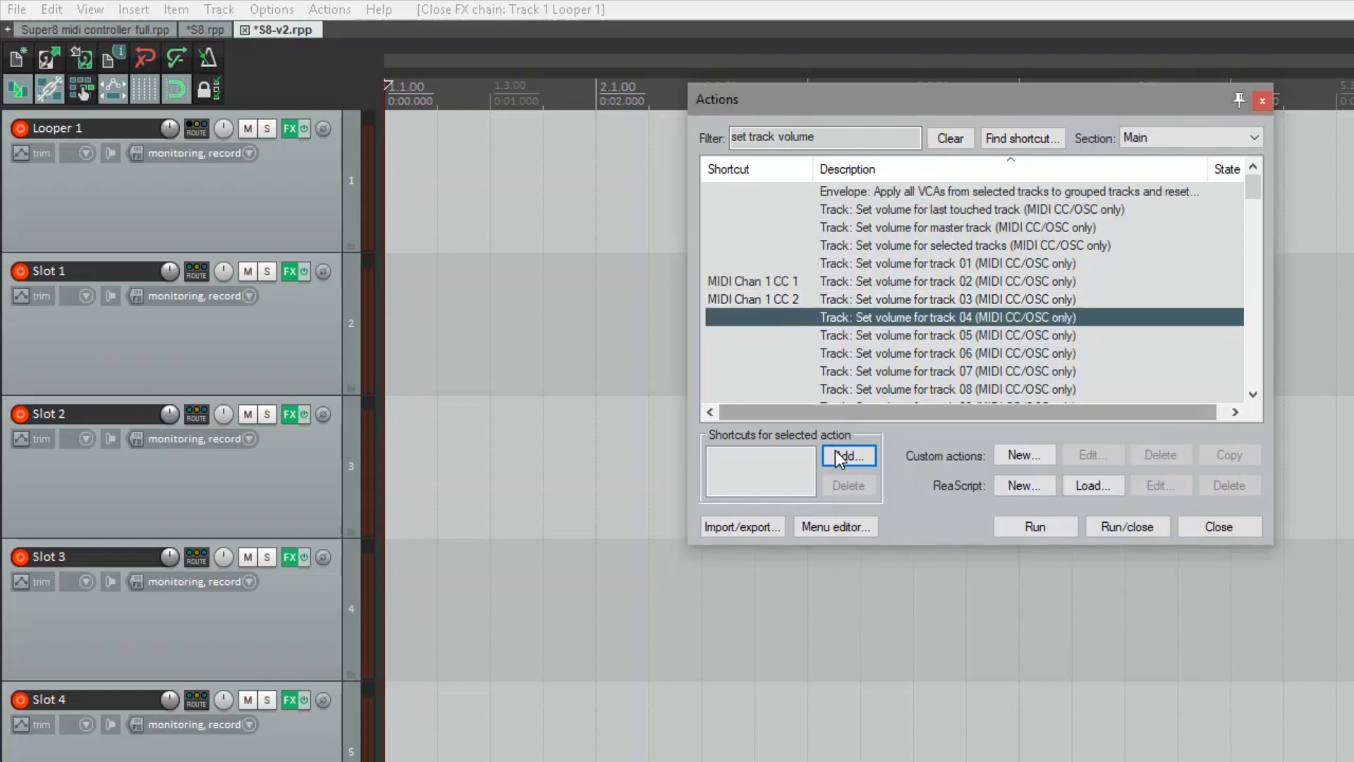
click(837, 455)
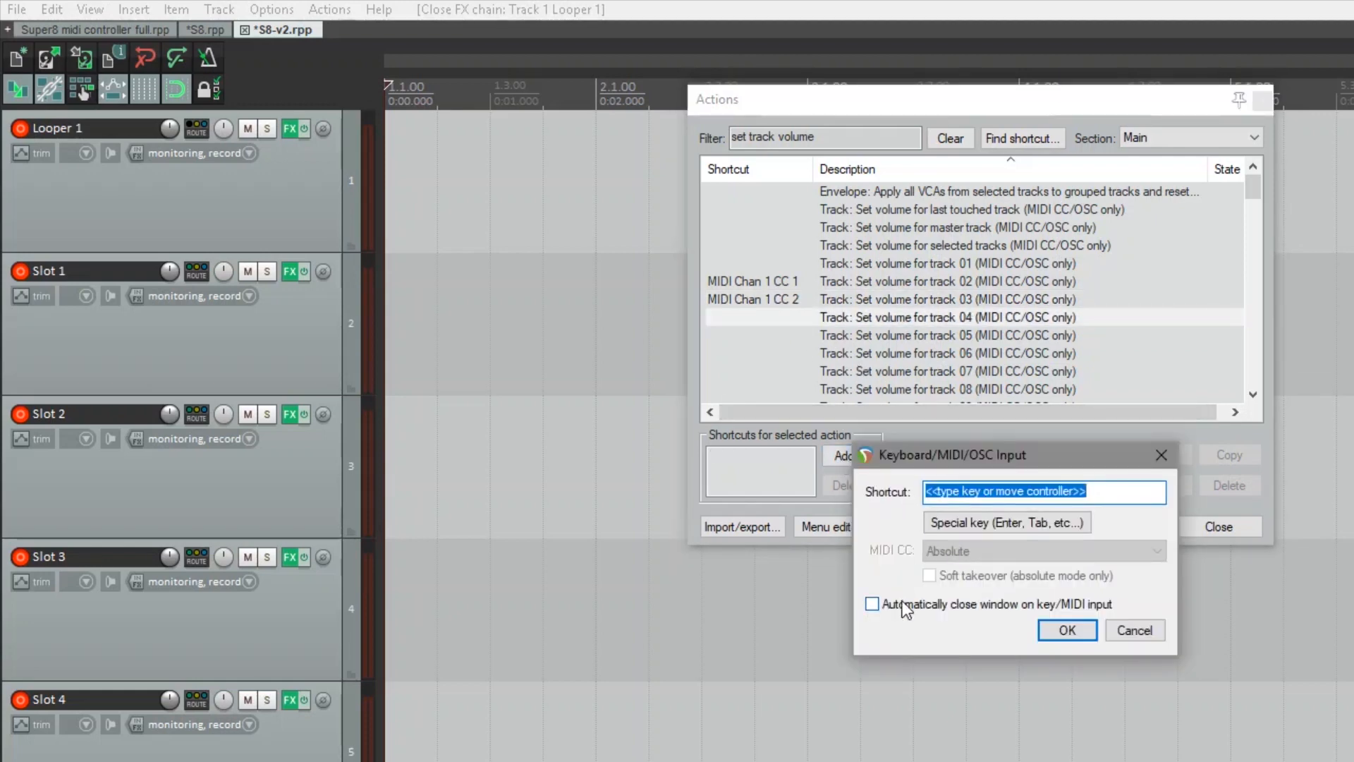
click(1068, 630)
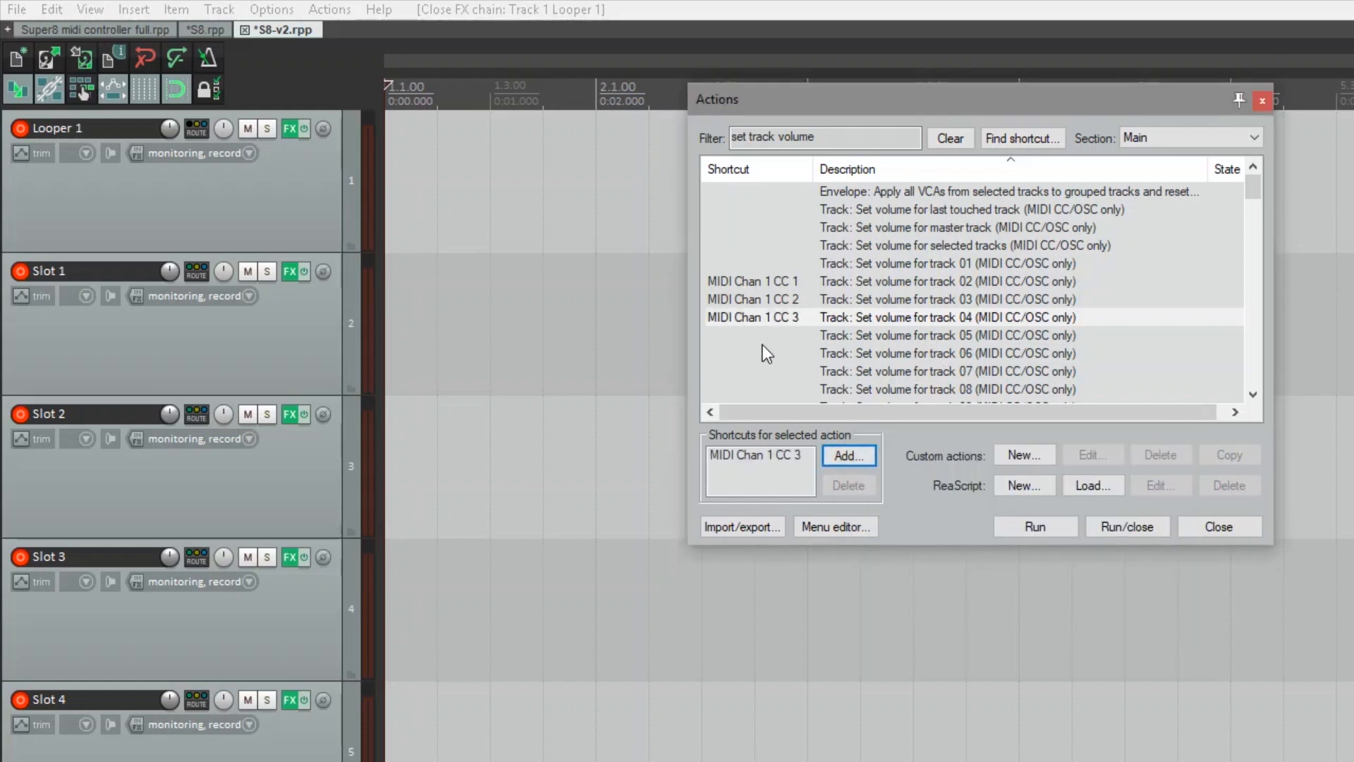
click(777, 334)
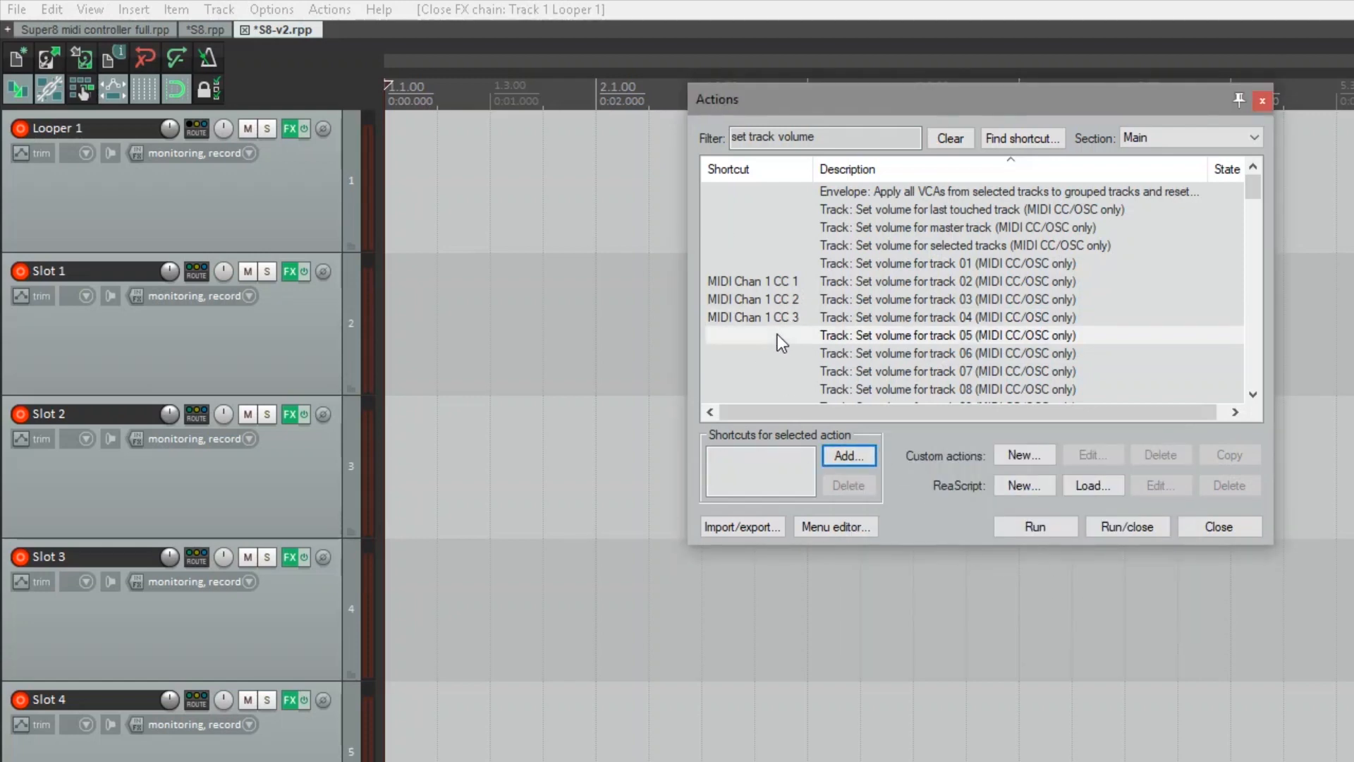
click(849, 455)
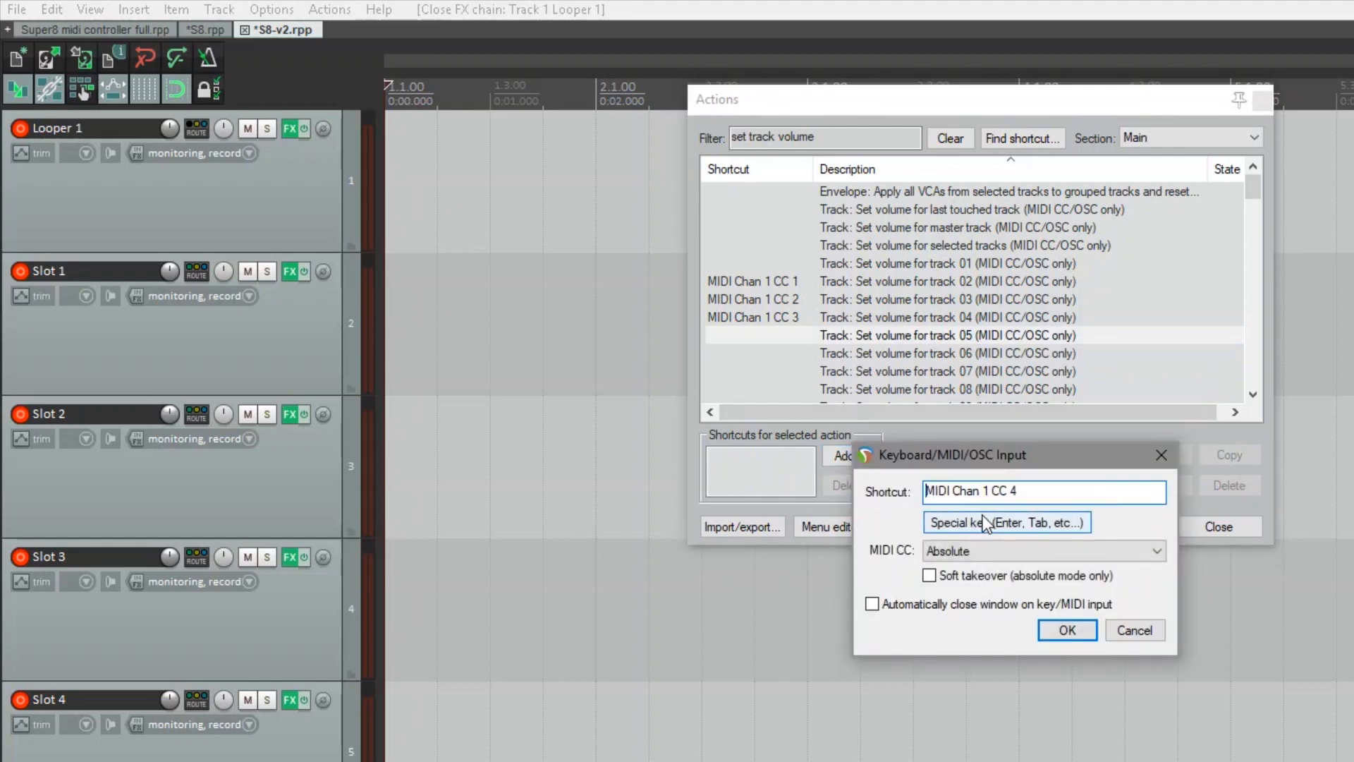
click(1055, 625)
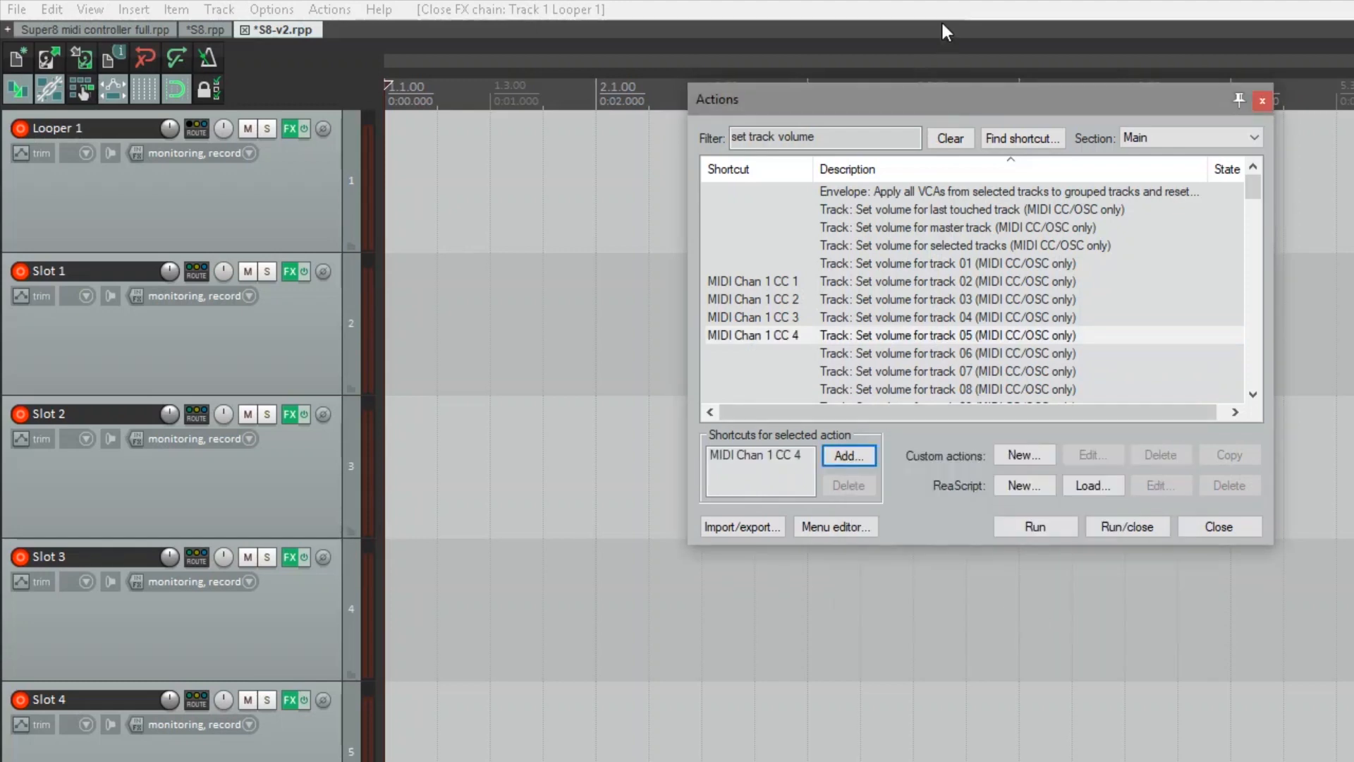
Step: Find the "set track pan" actions in the action list and assign MIDI Chan 1 CC 5 to the pan of track 02
click(835, 135)
key(BackSpace)
key(BackSpace)
key(BackSpace)
key(BackSpace)
key(BackSpace)
key(BackSpace)
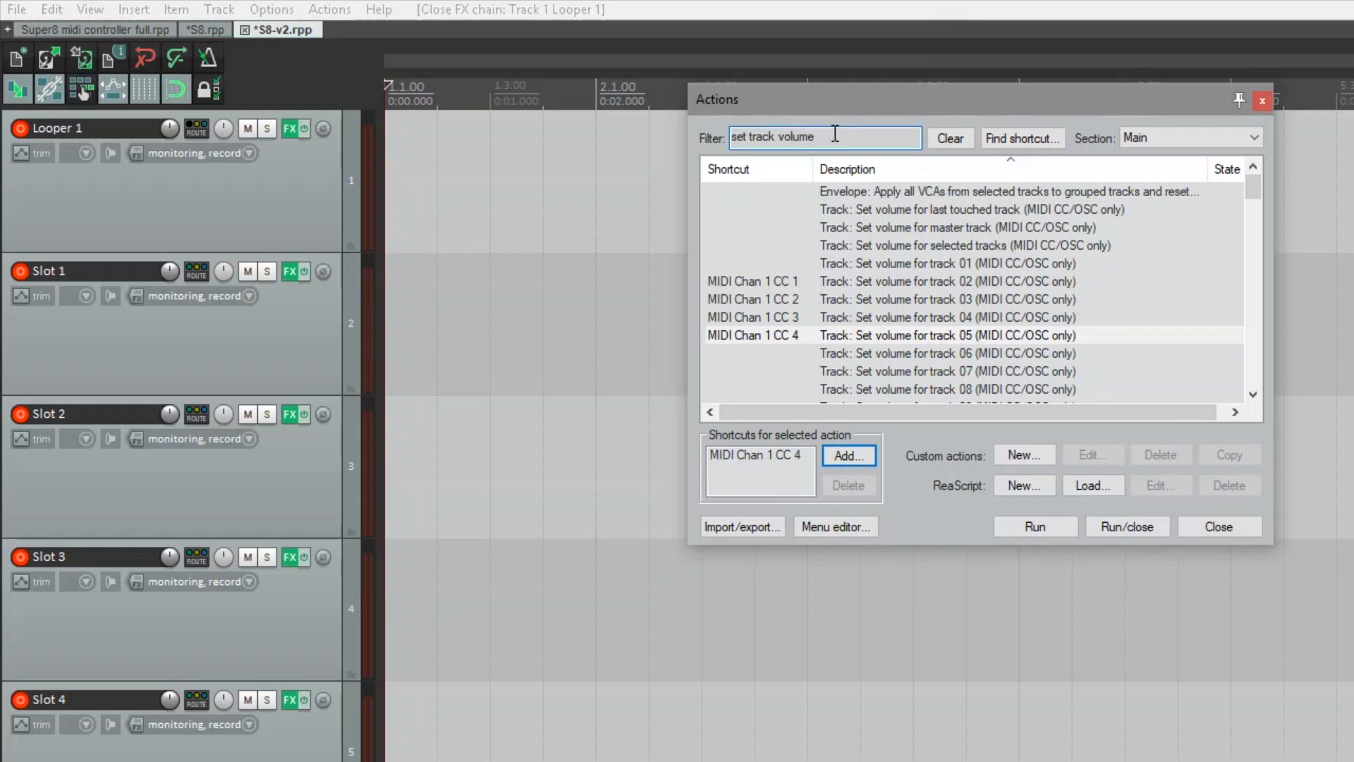
text(pan)
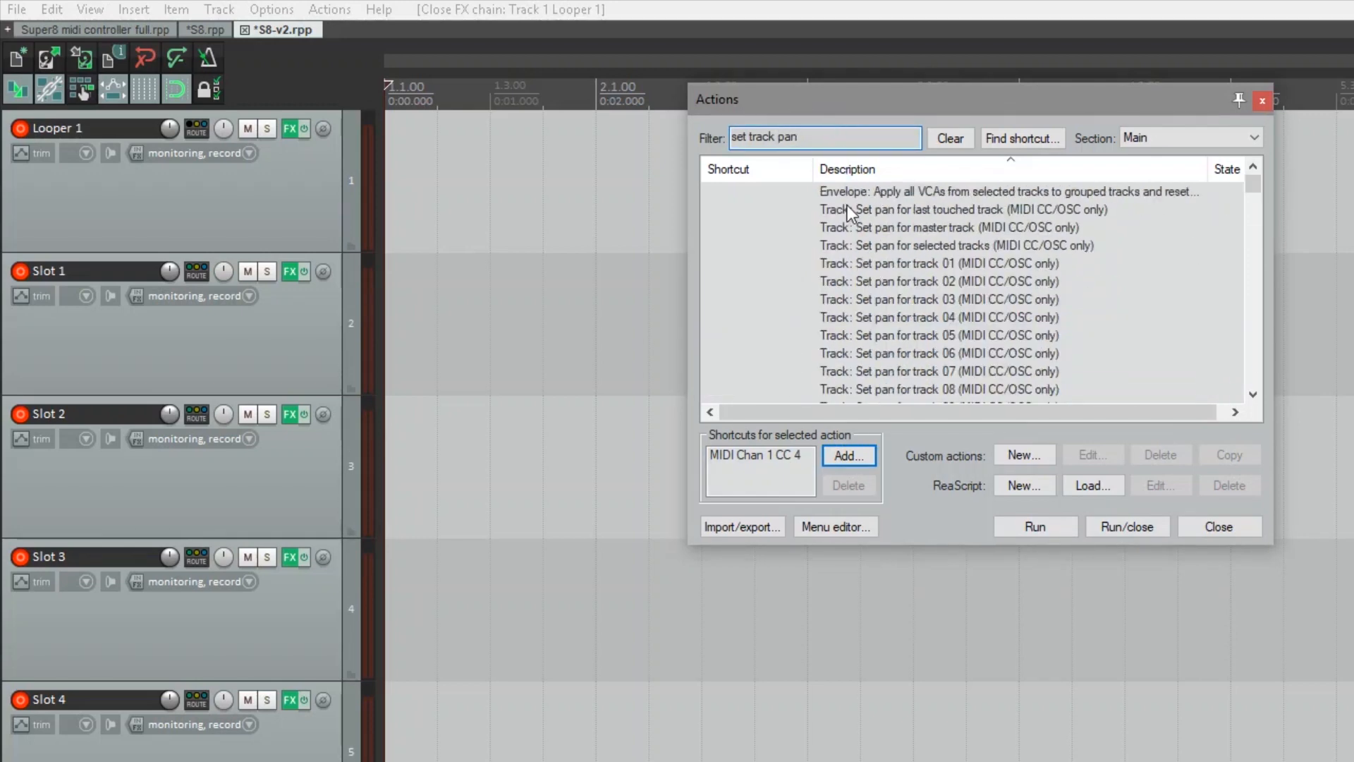
click(750, 281)
click(836, 458)
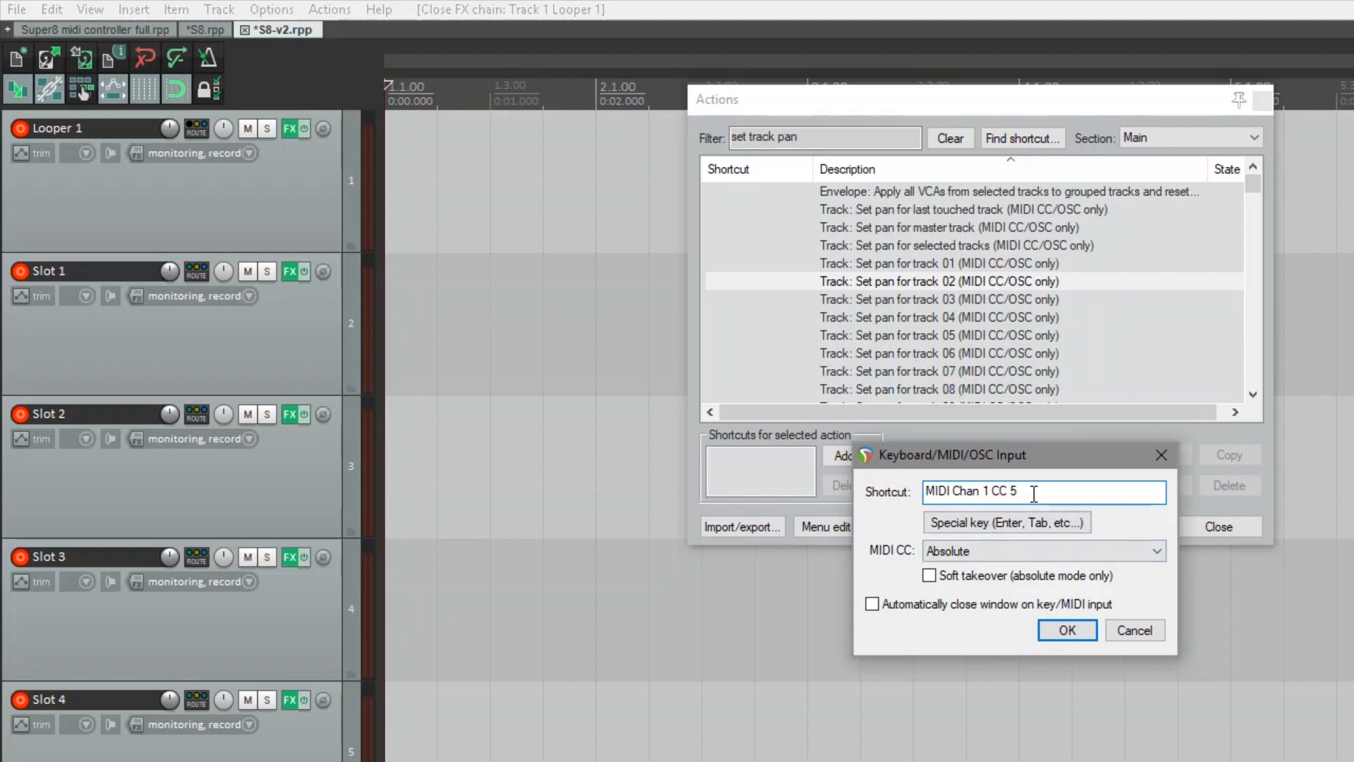
click(1058, 631)
Step: Assign MIDI Chan 1 CC 6, CC 7 and CC 8 to the pan actions of tracks 03, 04 and 05, and close the action list
click(812, 304)
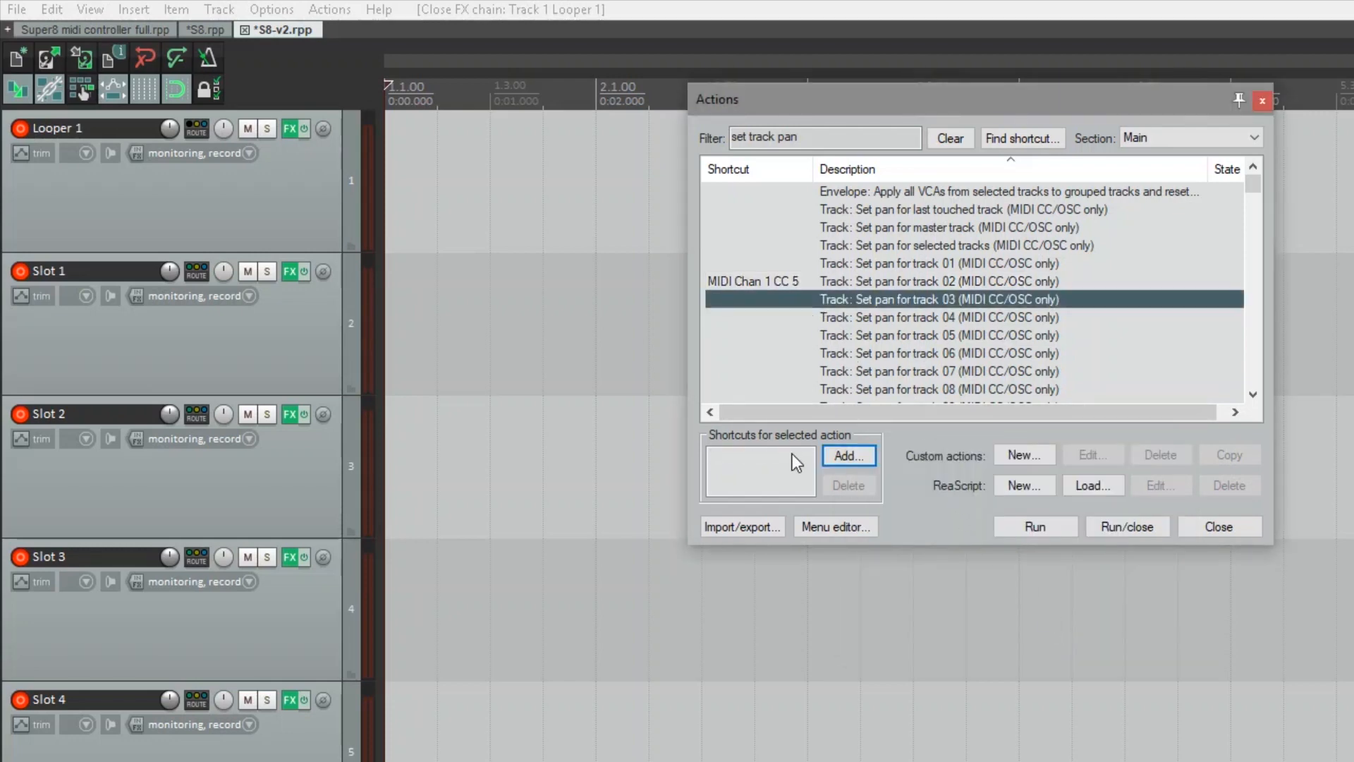
click(855, 457)
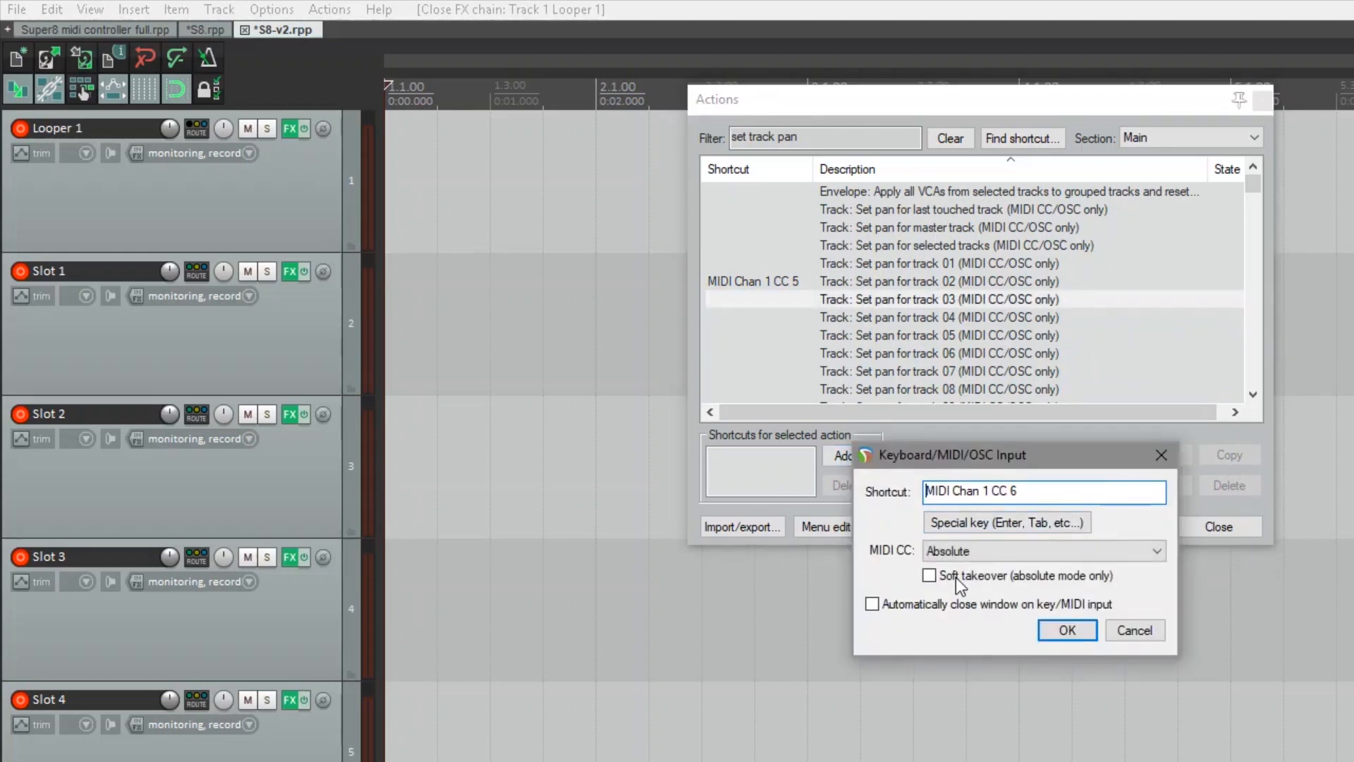
click(1069, 629)
click(759, 319)
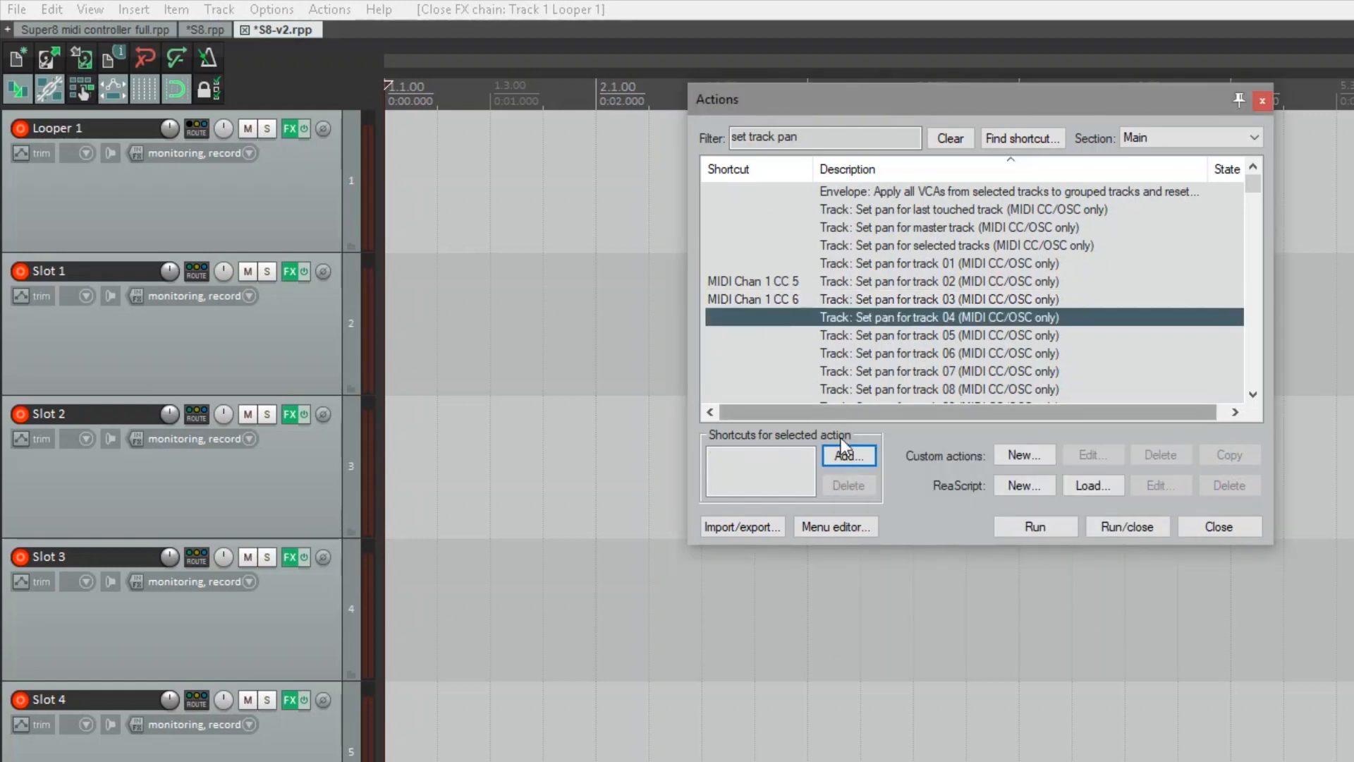
click(846, 456)
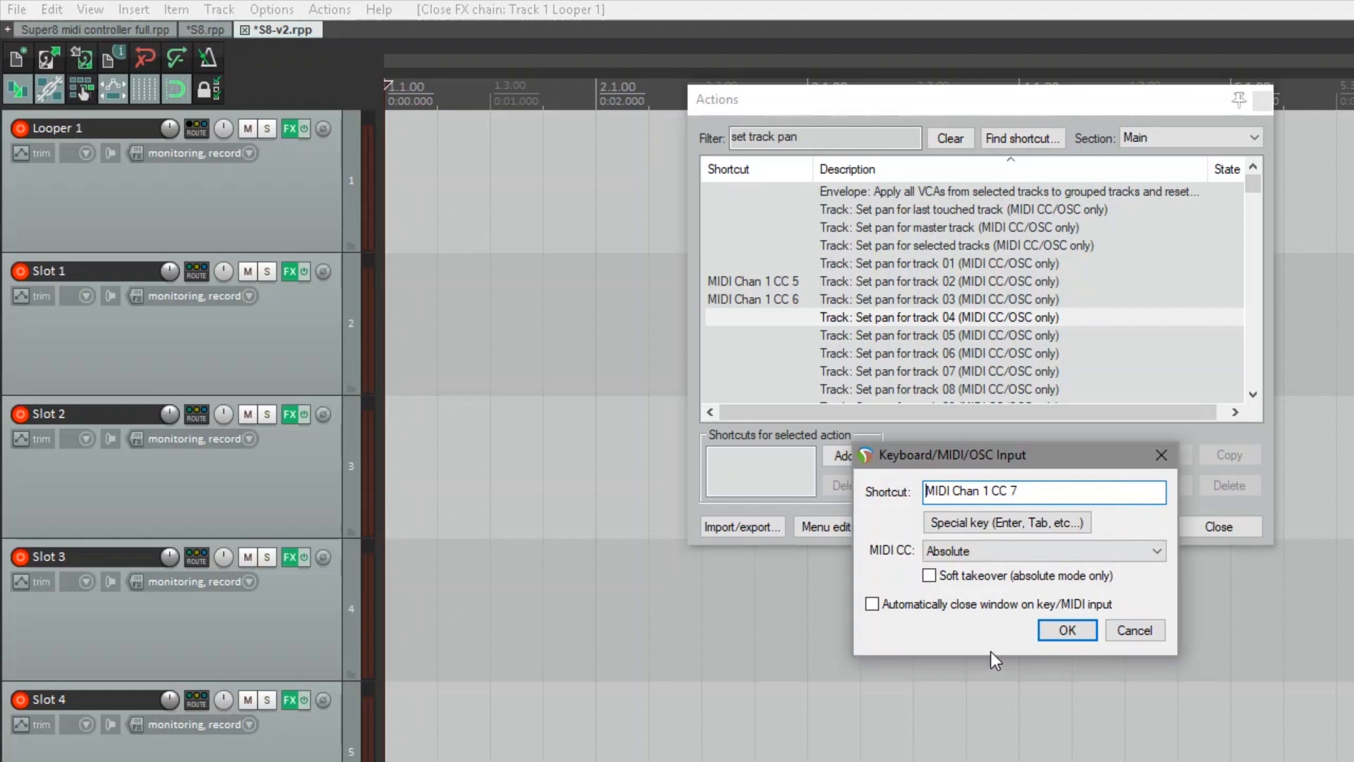
click(1066, 629)
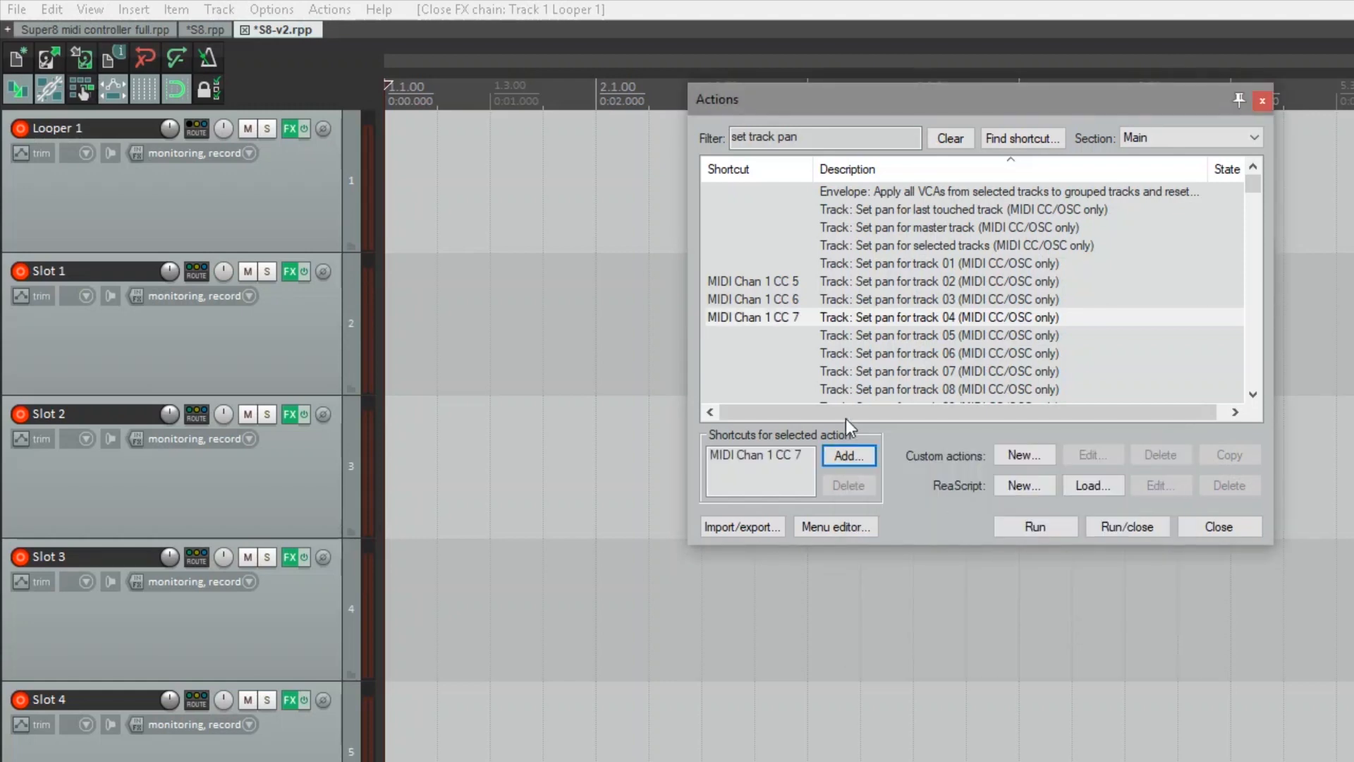
click(784, 336)
click(849, 456)
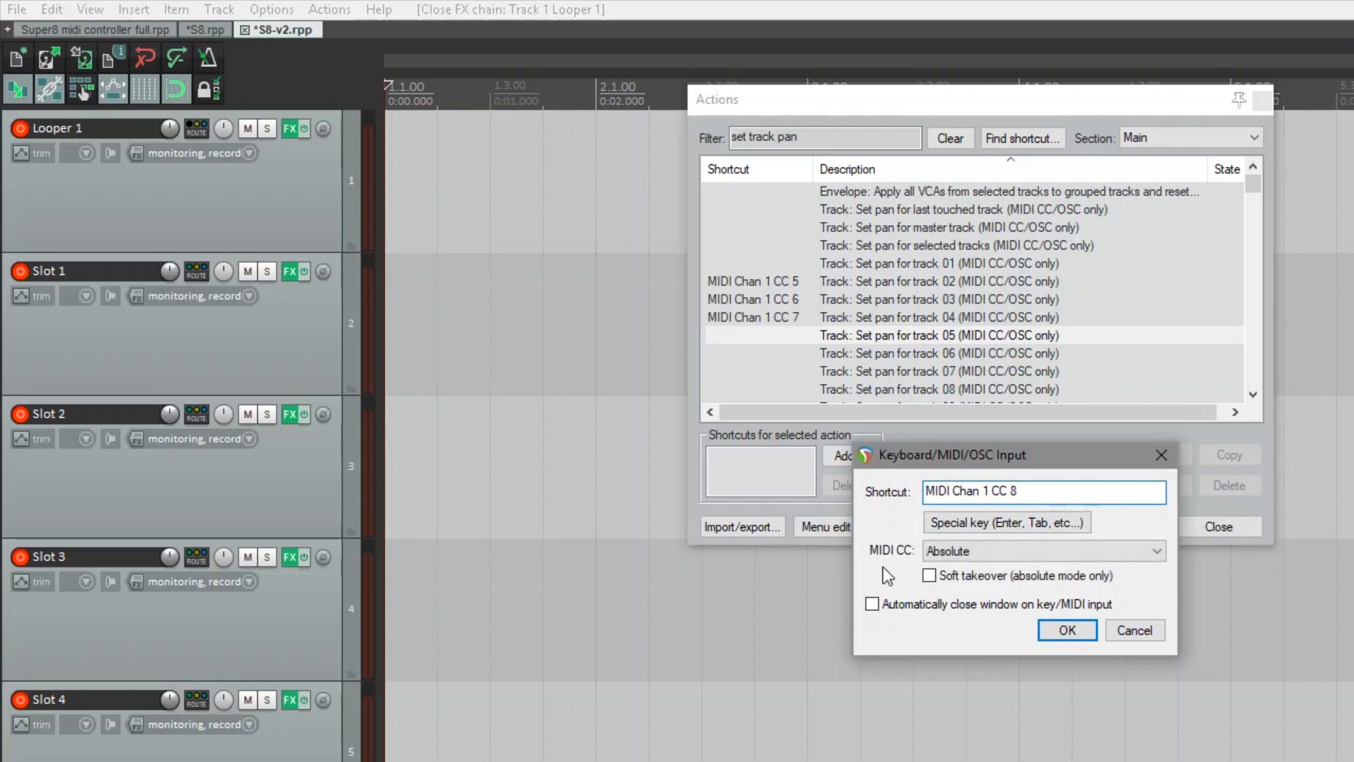
click(1046, 629)
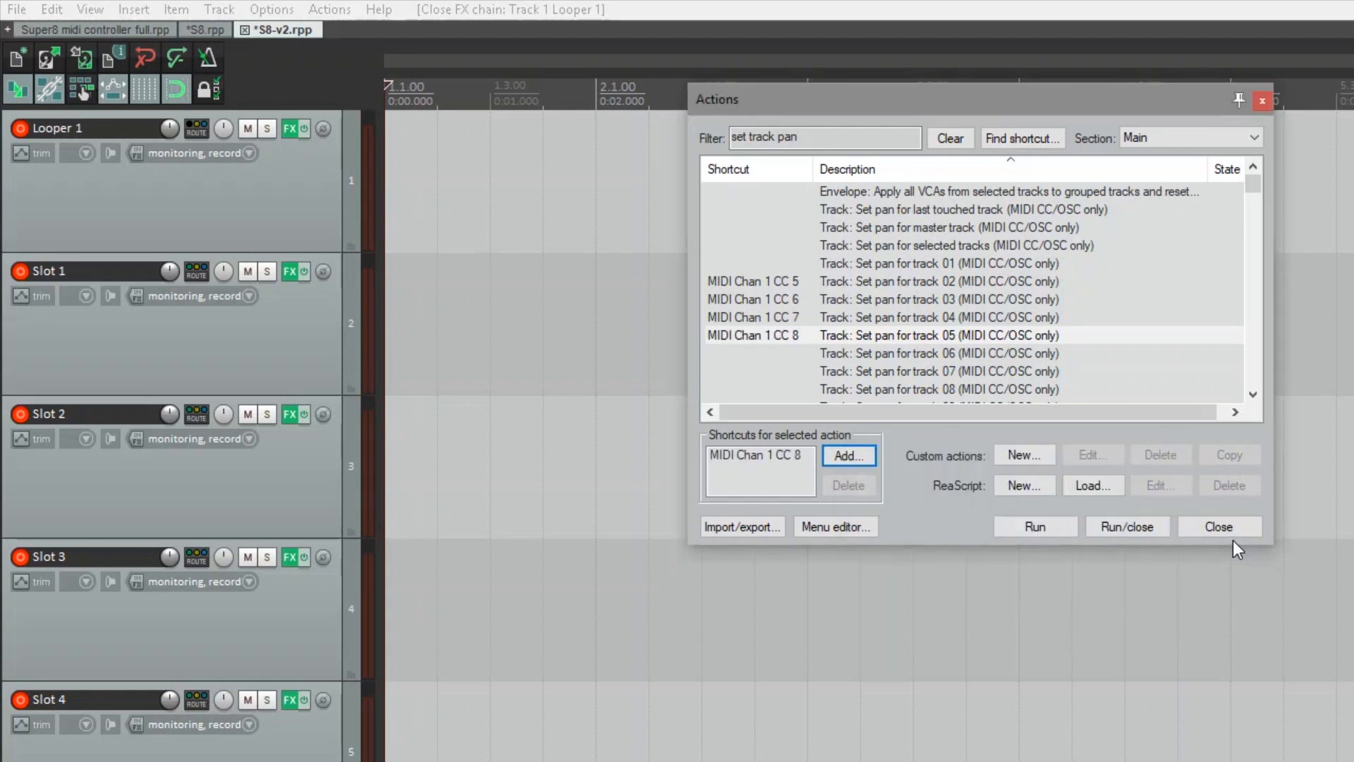
click(1227, 528)
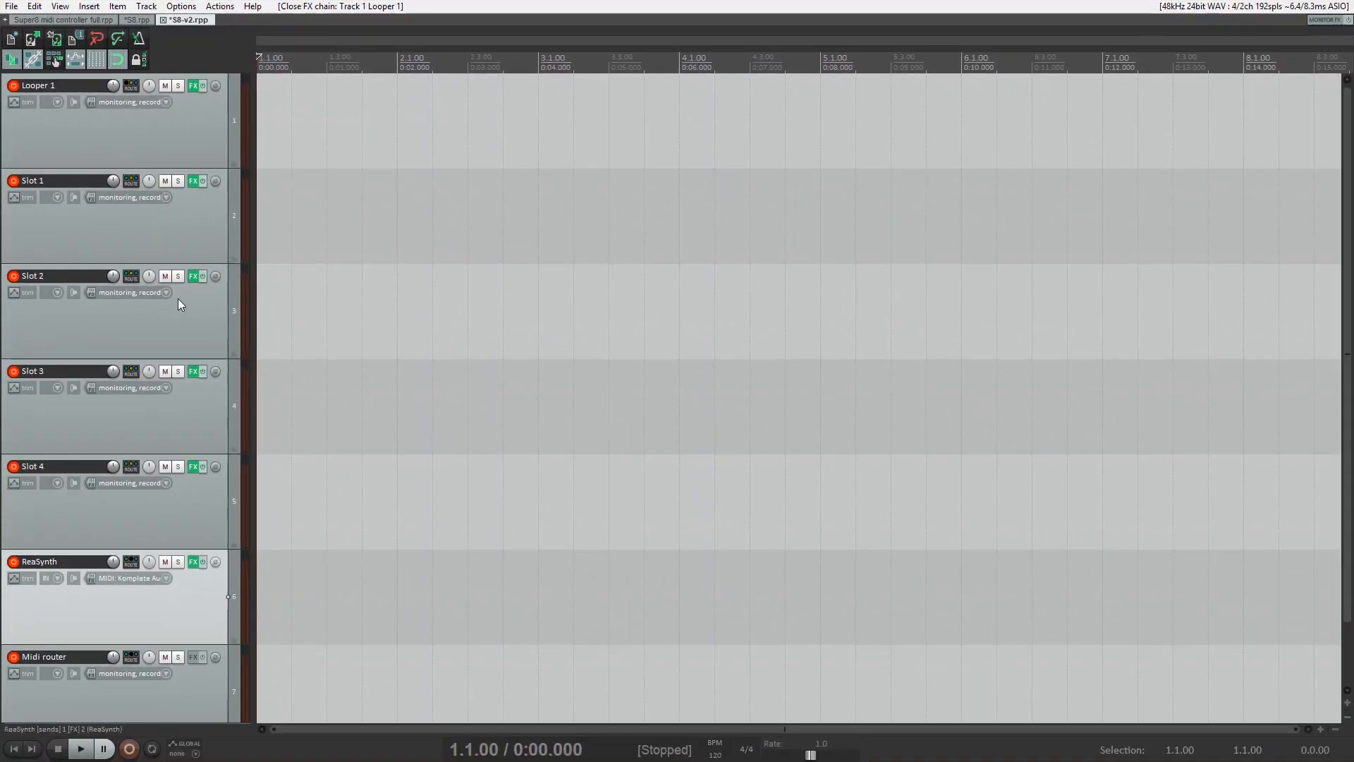
Step: Show the mixer and select the Looper 1 track
scroll(107, 342, down, 3)
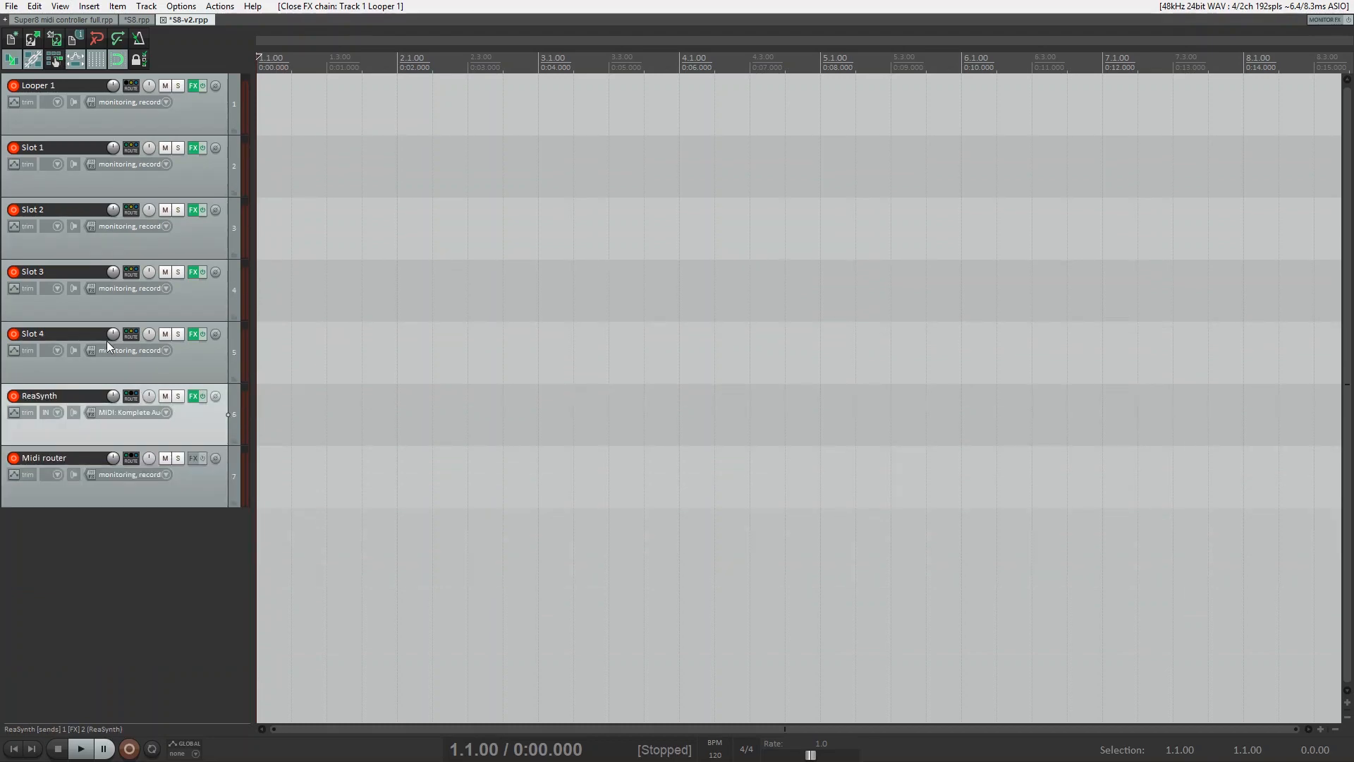
key(ctrl+m)
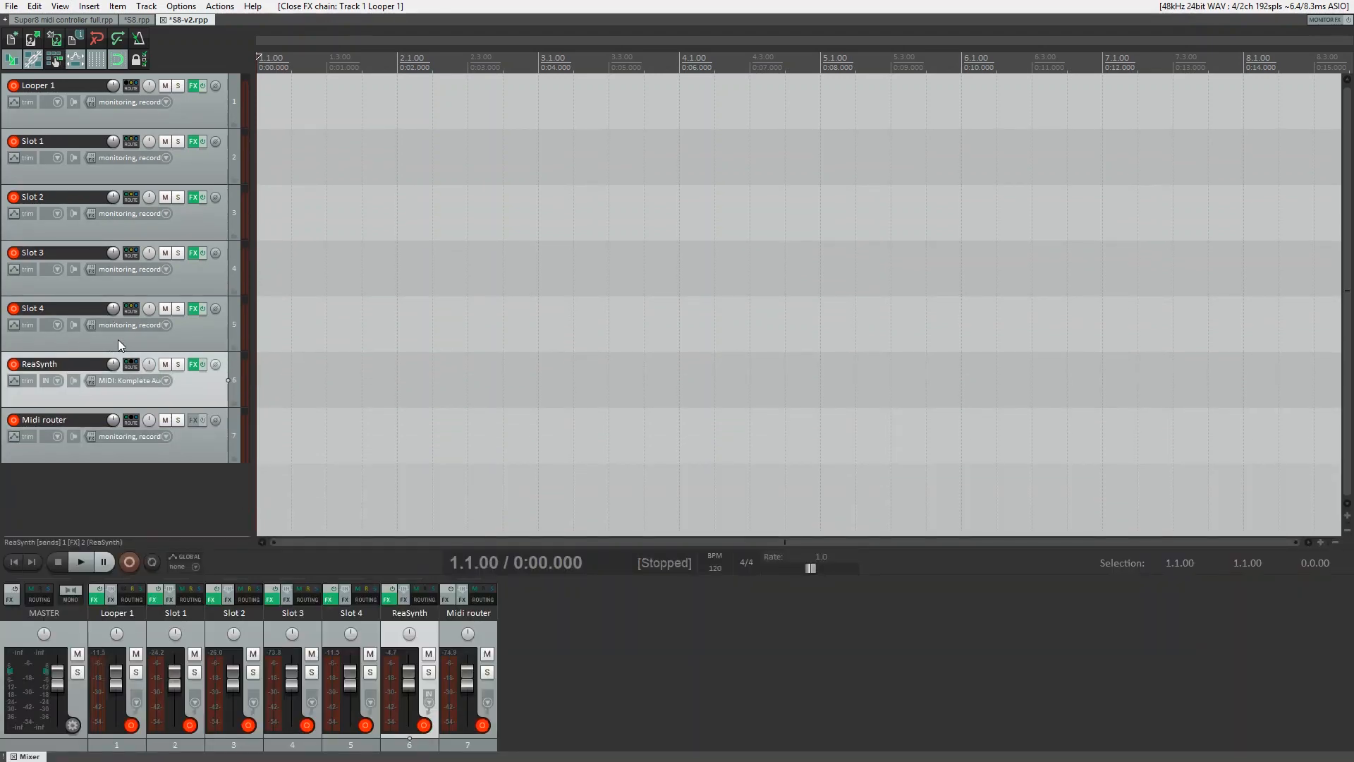
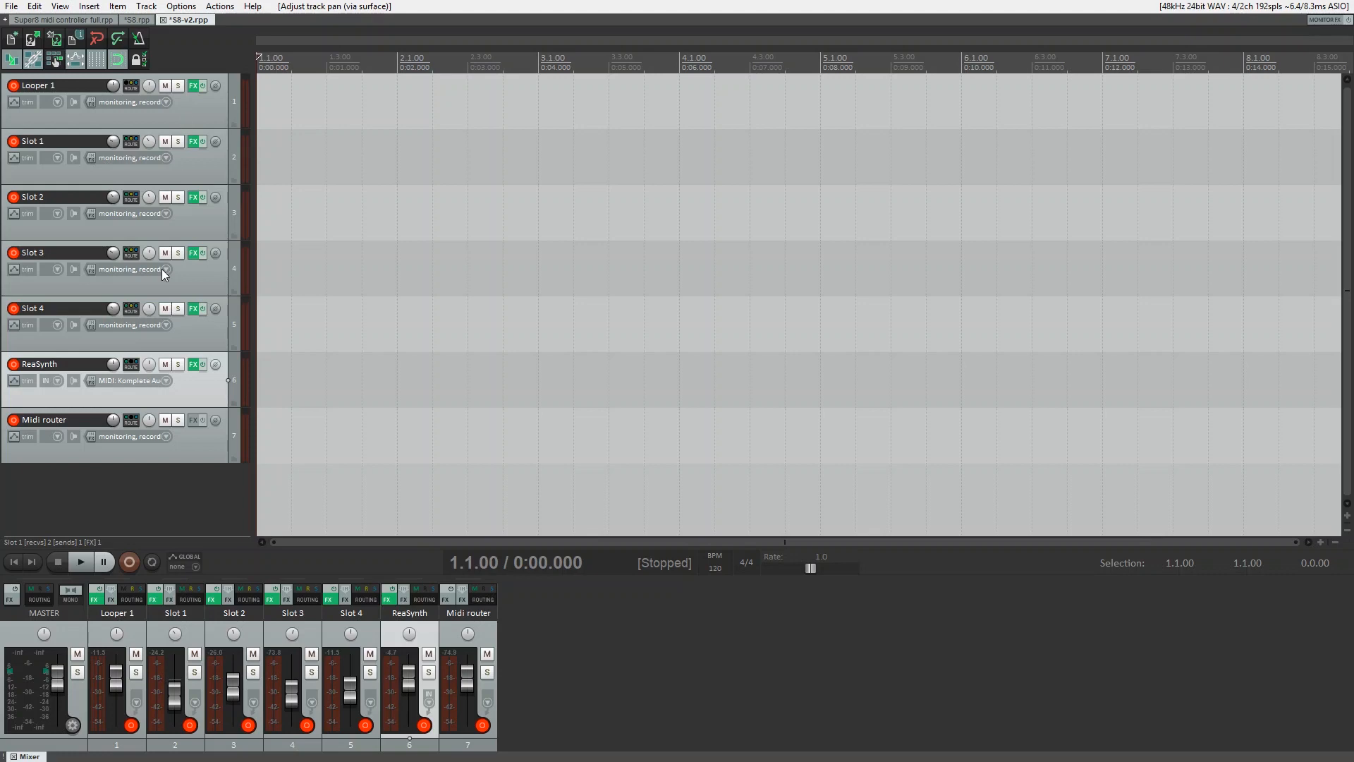
click(201, 122)
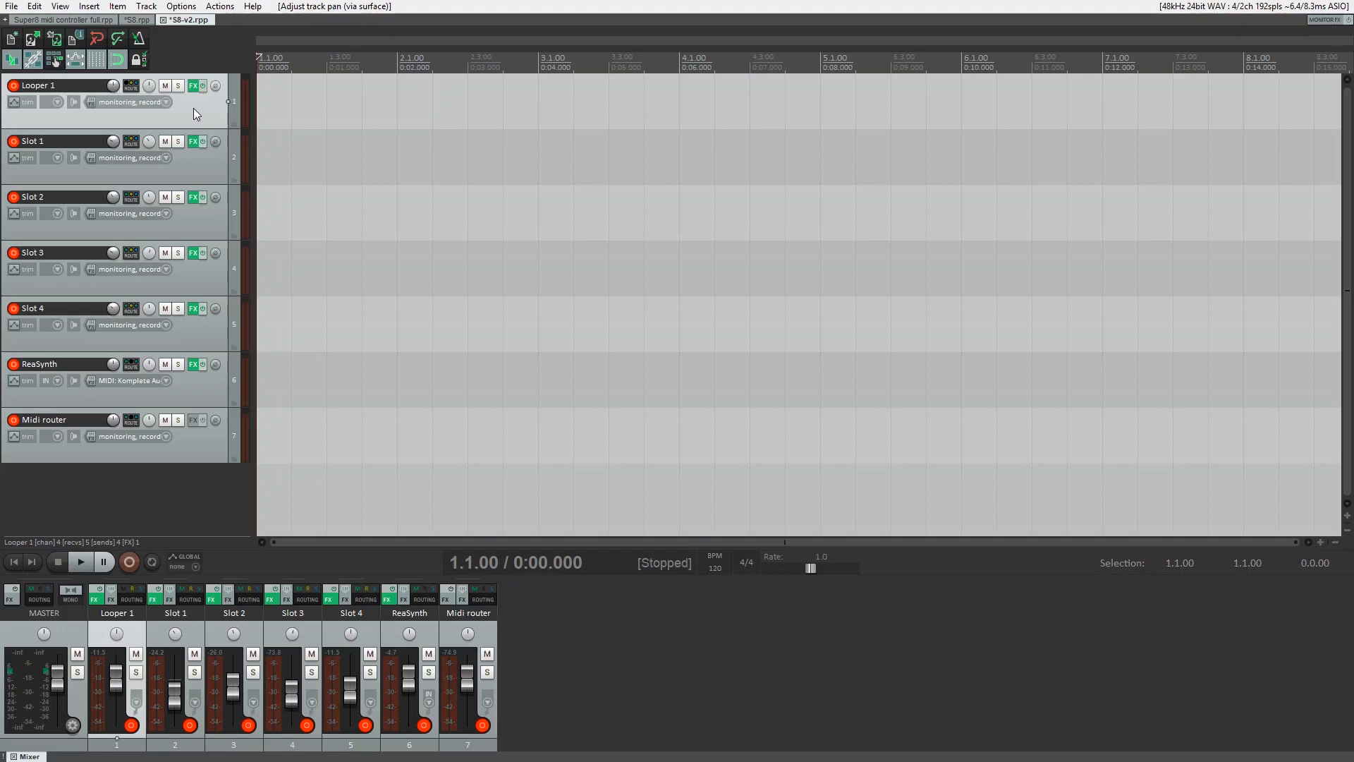
Step: Review the option for allowing feedback in routing in the advanced project settings, and close the settings
click(11, 7)
click(74, 201)
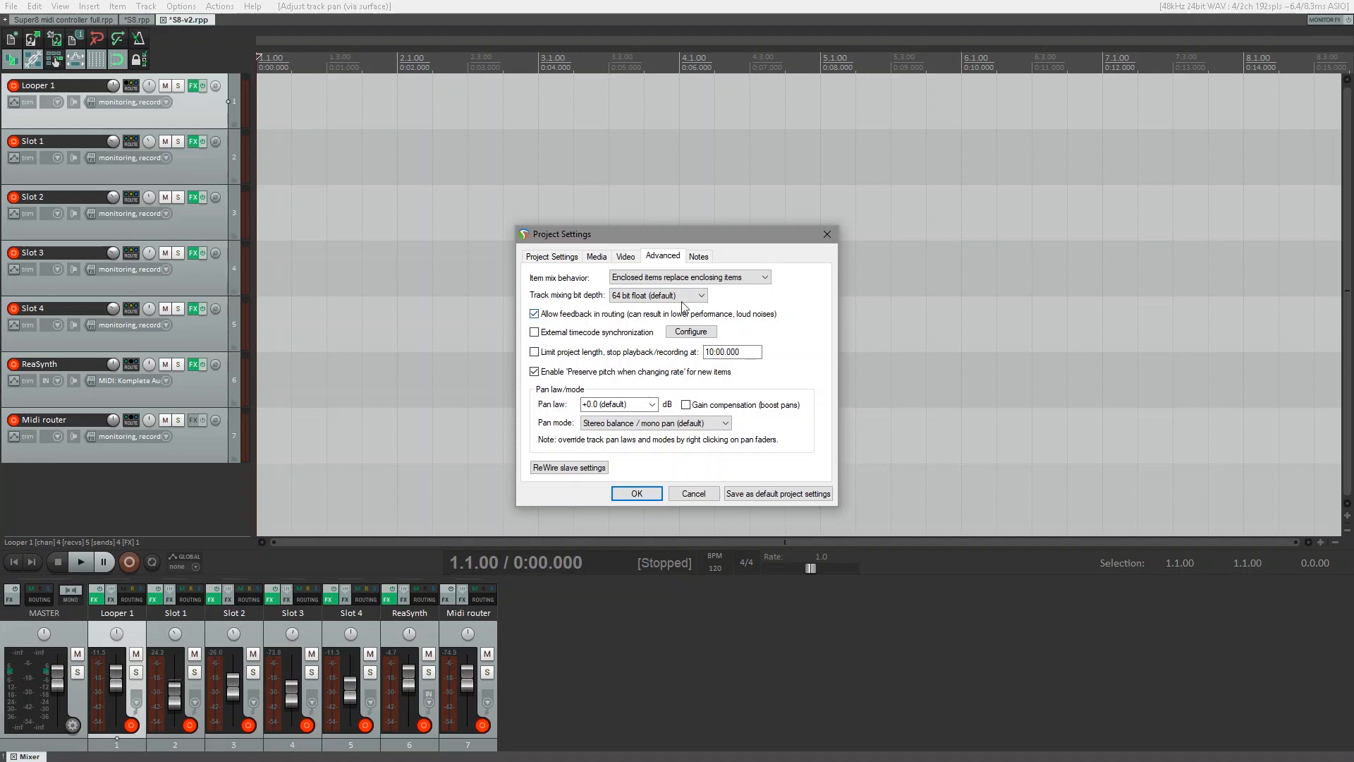
click(826, 235)
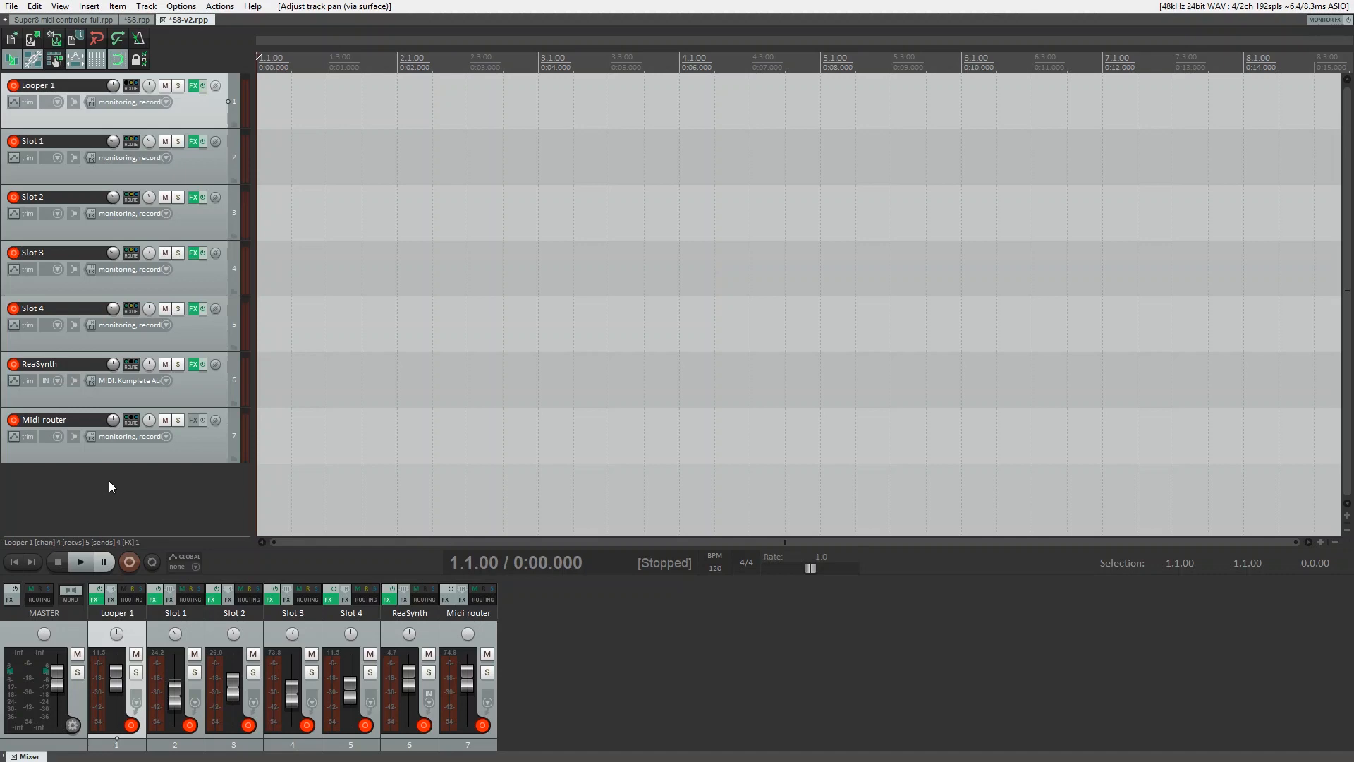
Step: Add a new track named "Looper parent" and move it above Looper 1 as the first track
click(87, 485)
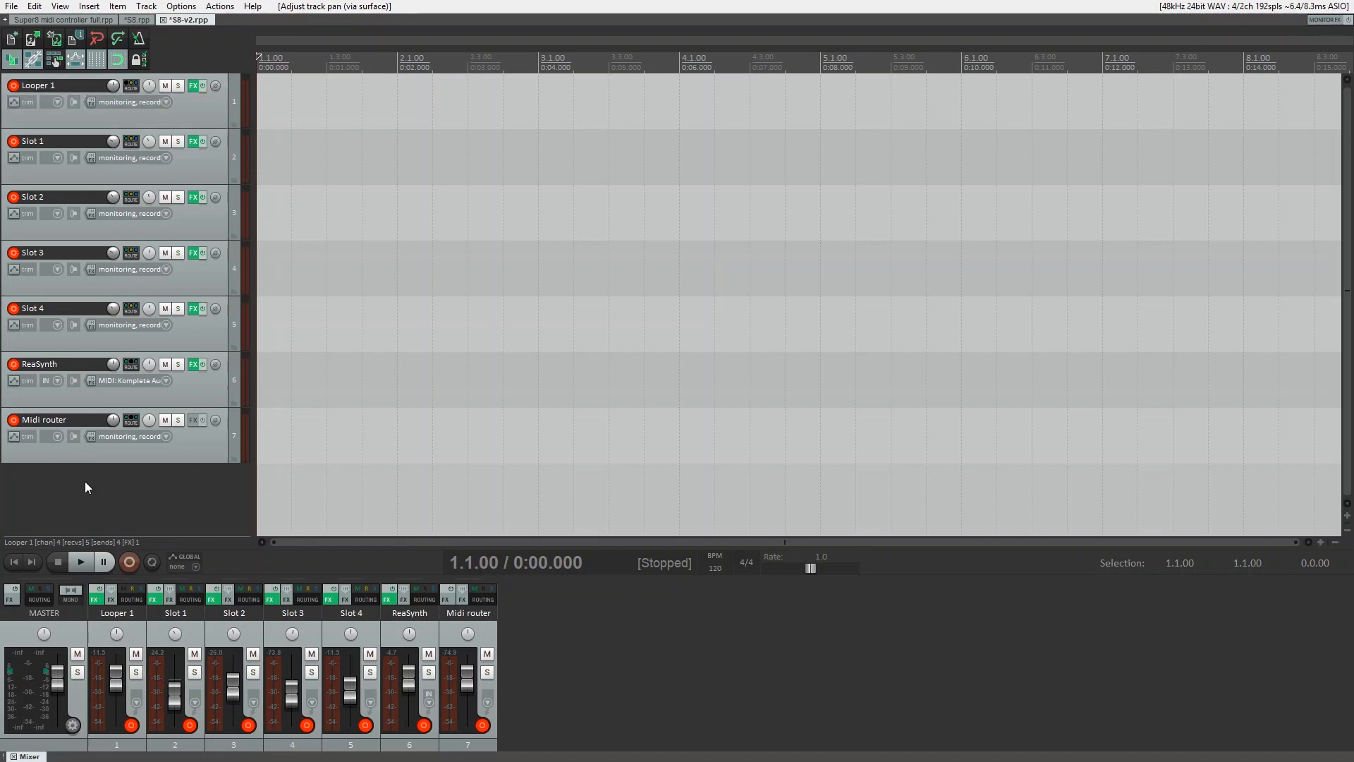
double_click(85, 481)
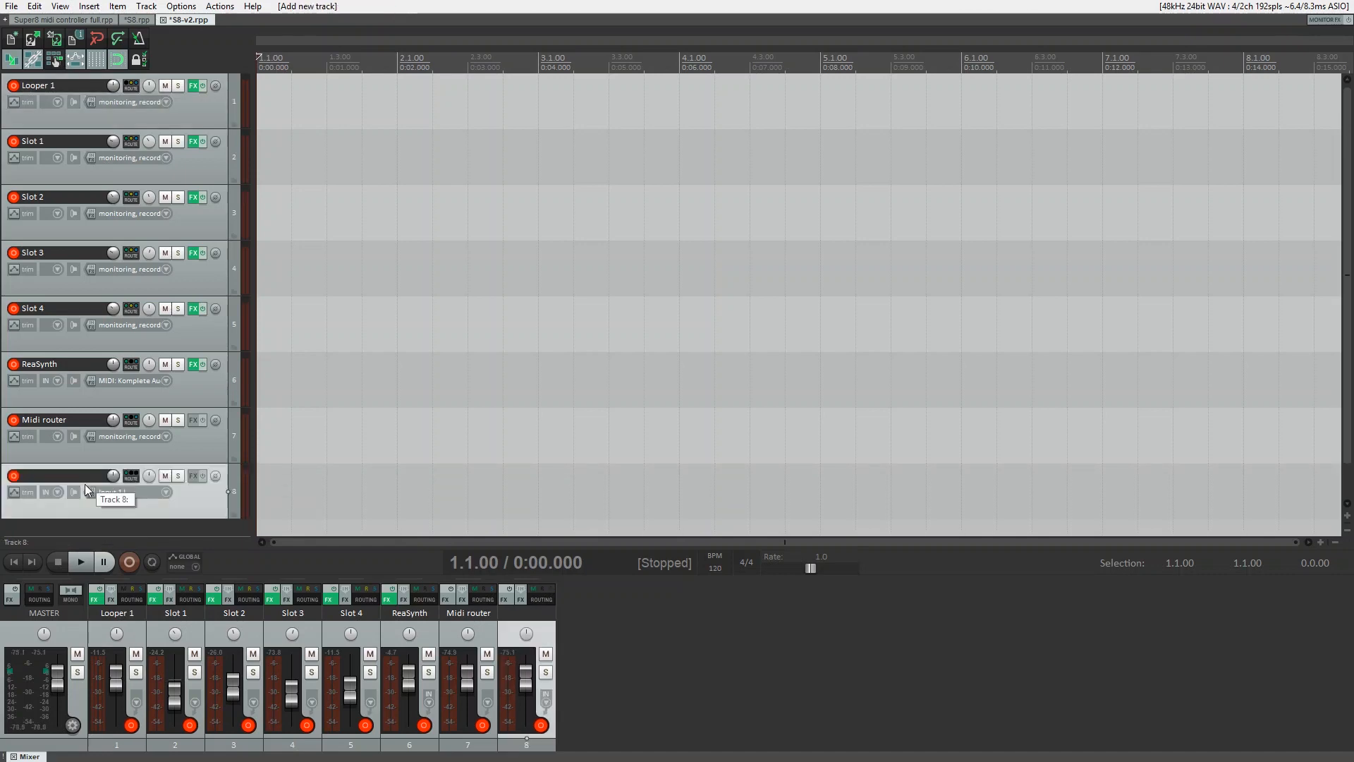
double_click(47, 478)
text(Paren)
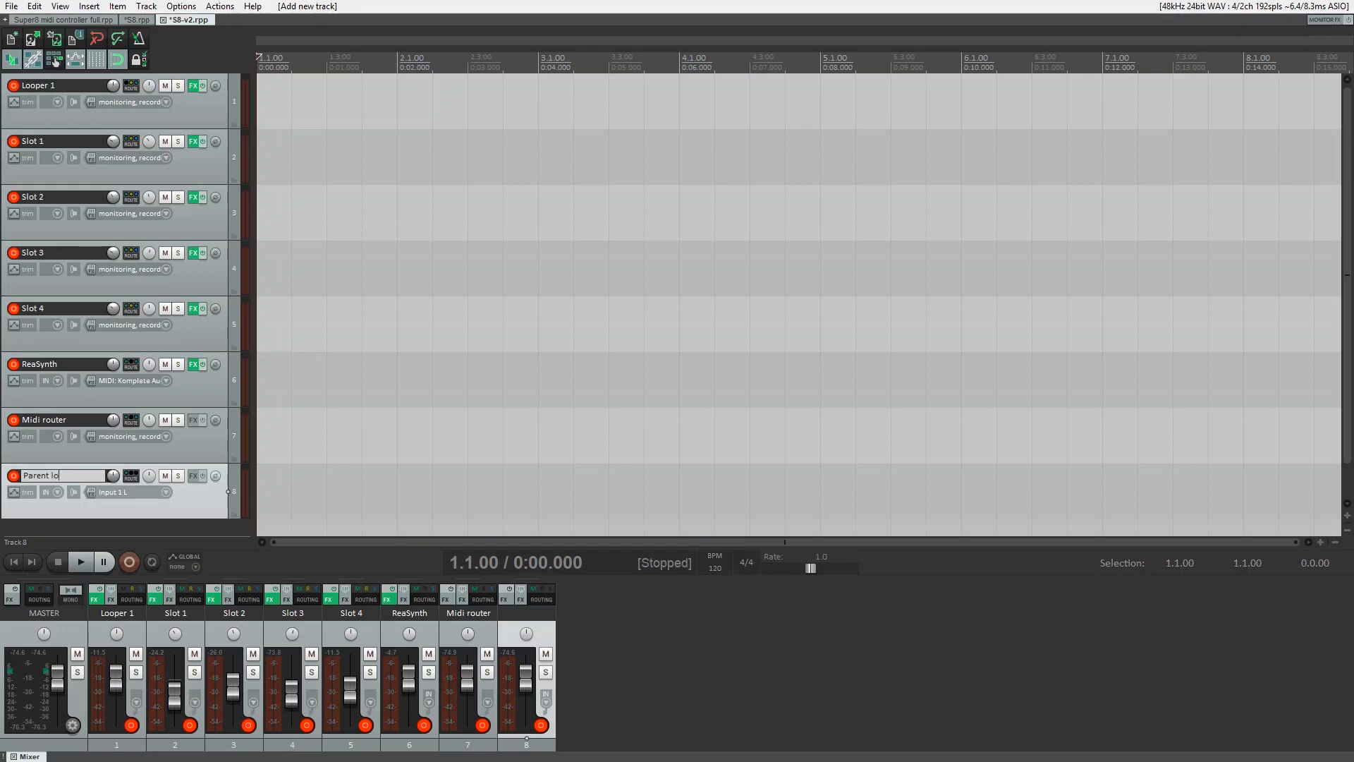
key(BackSpace)
key(BackSpace)
key(BackSpace)
key(BackSpace)
key(BackSpace)
key(BackSpace)
text(Looper parent)
drag(114, 503, 101, 67)
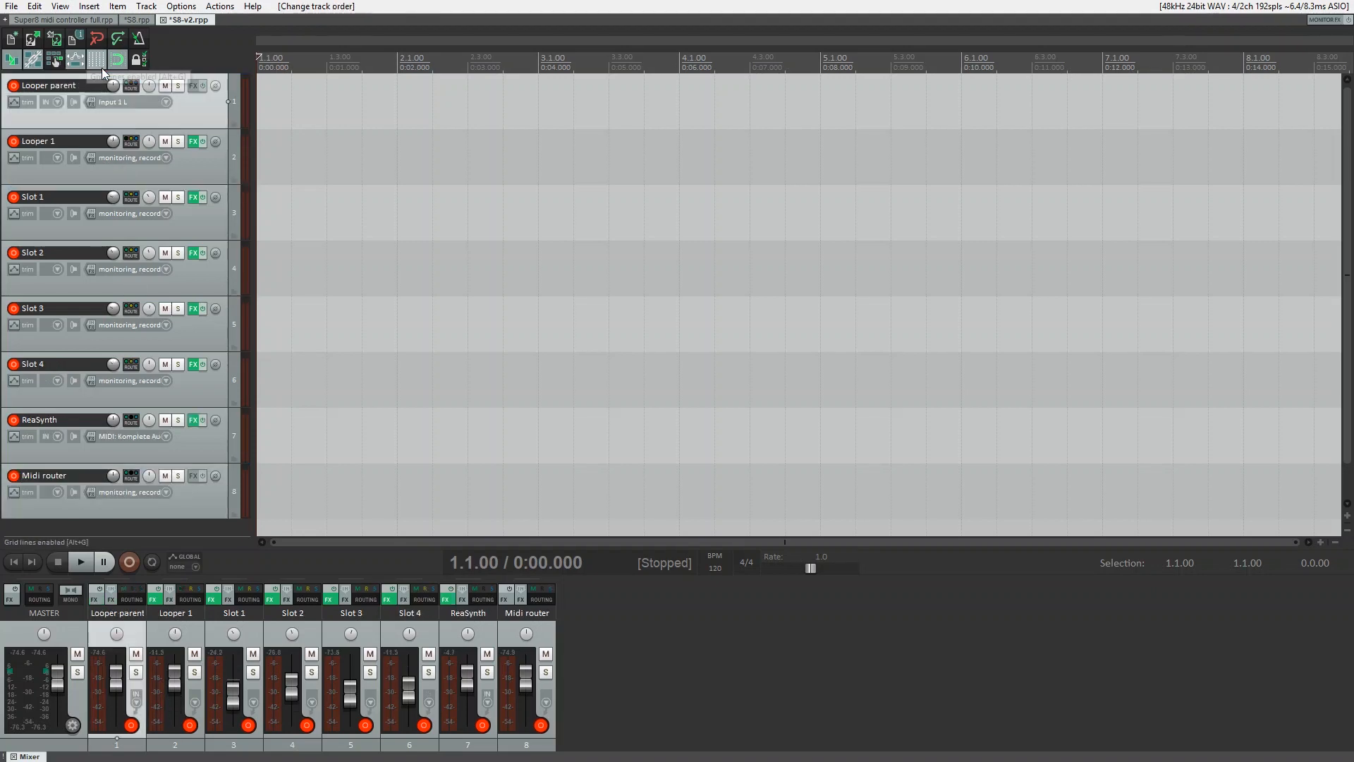
Step: Set the Looper parent track's input to none and turn it into a folder containing the tracks below it
click(166, 103)
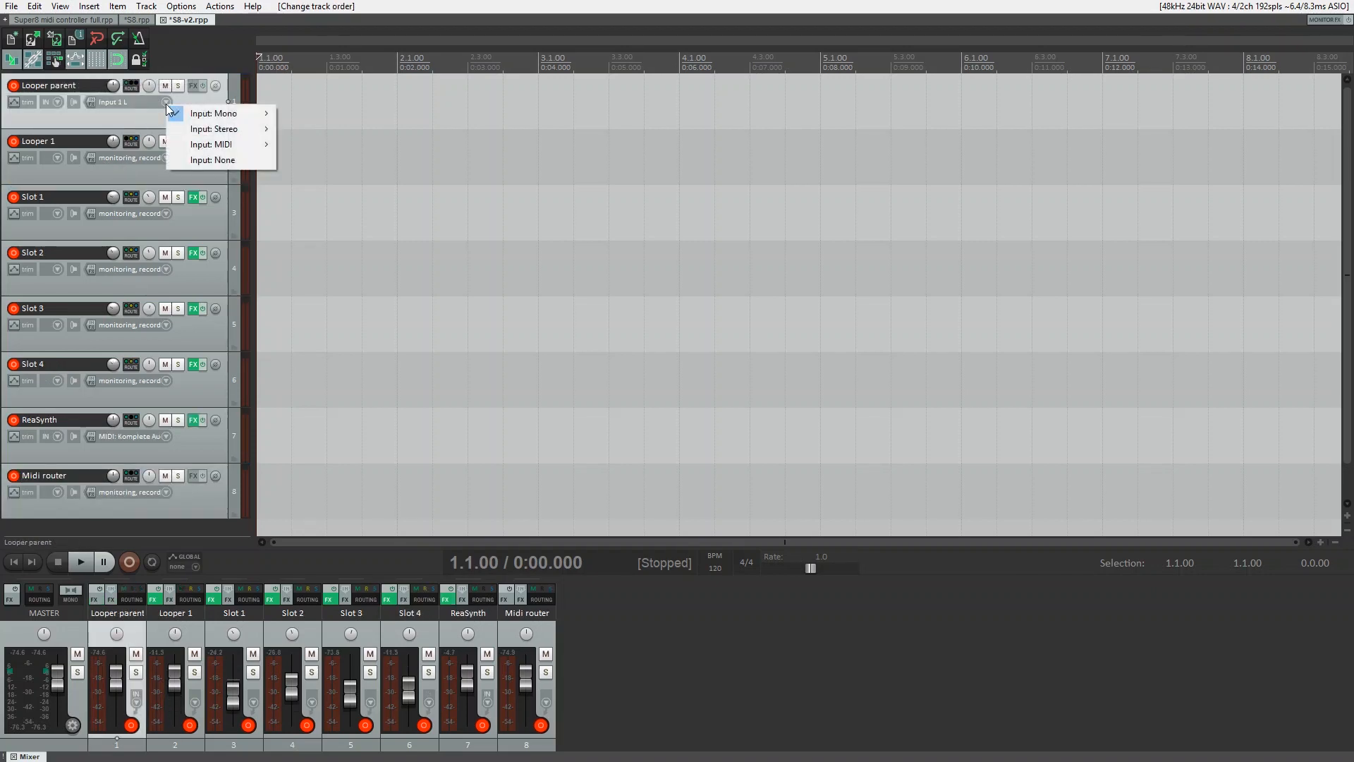
click(204, 159)
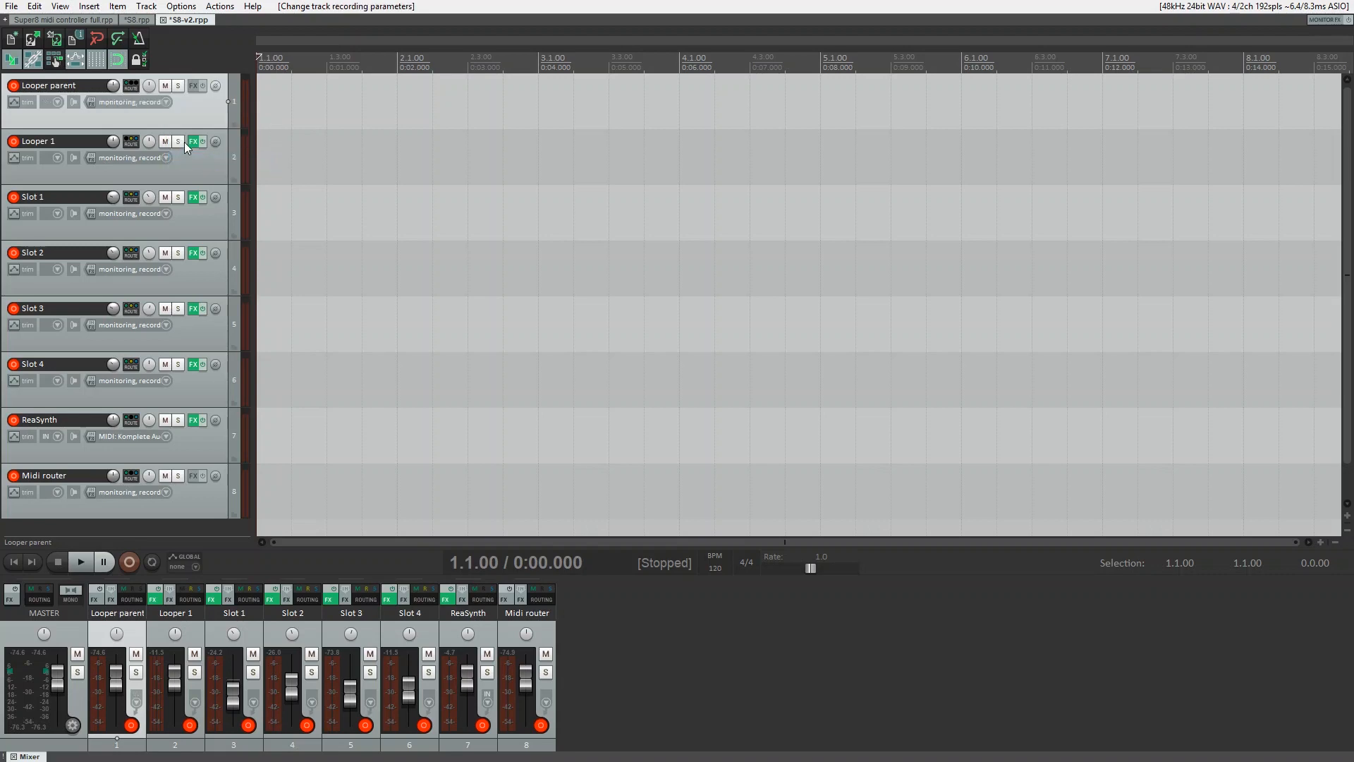
click(233, 123)
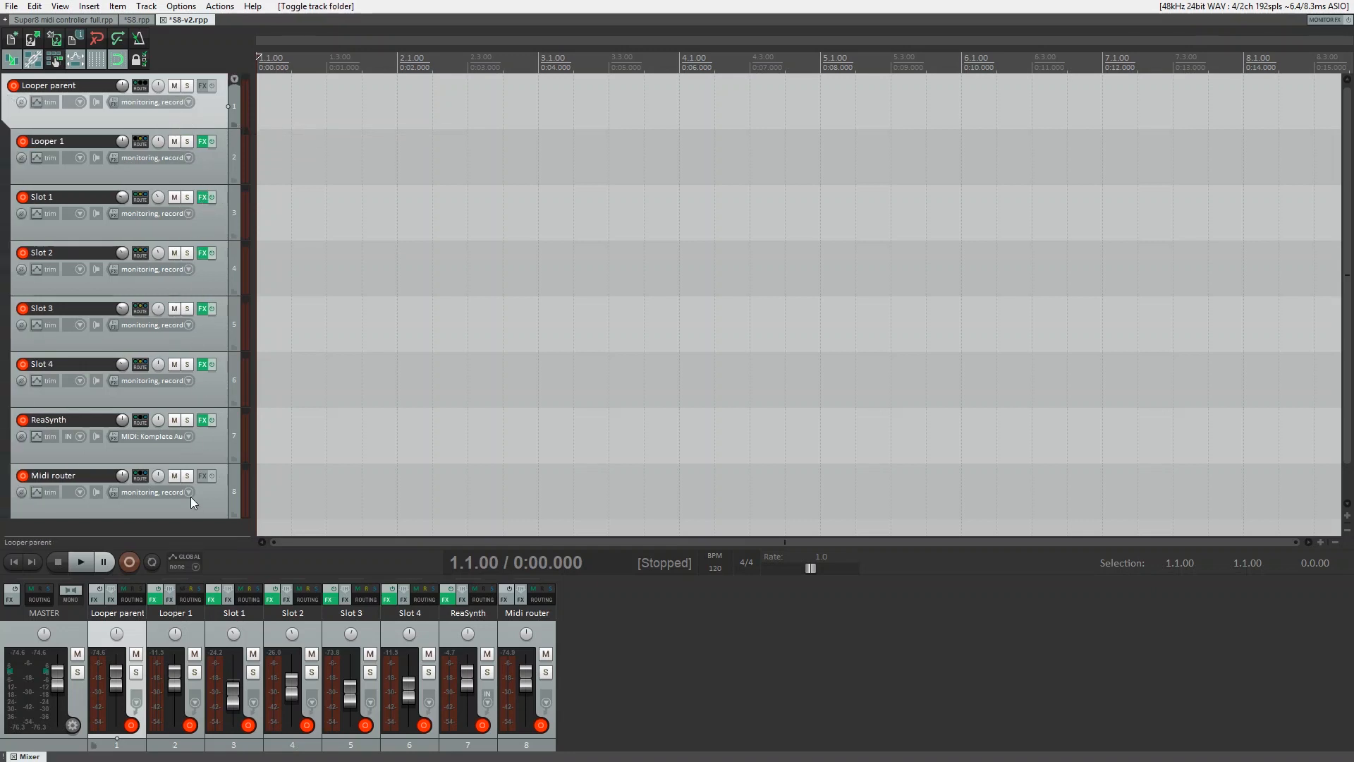
Step: Disable the parent send to Looper parent in the routing of the Midi router and ReaSynth tracks
click(138, 478)
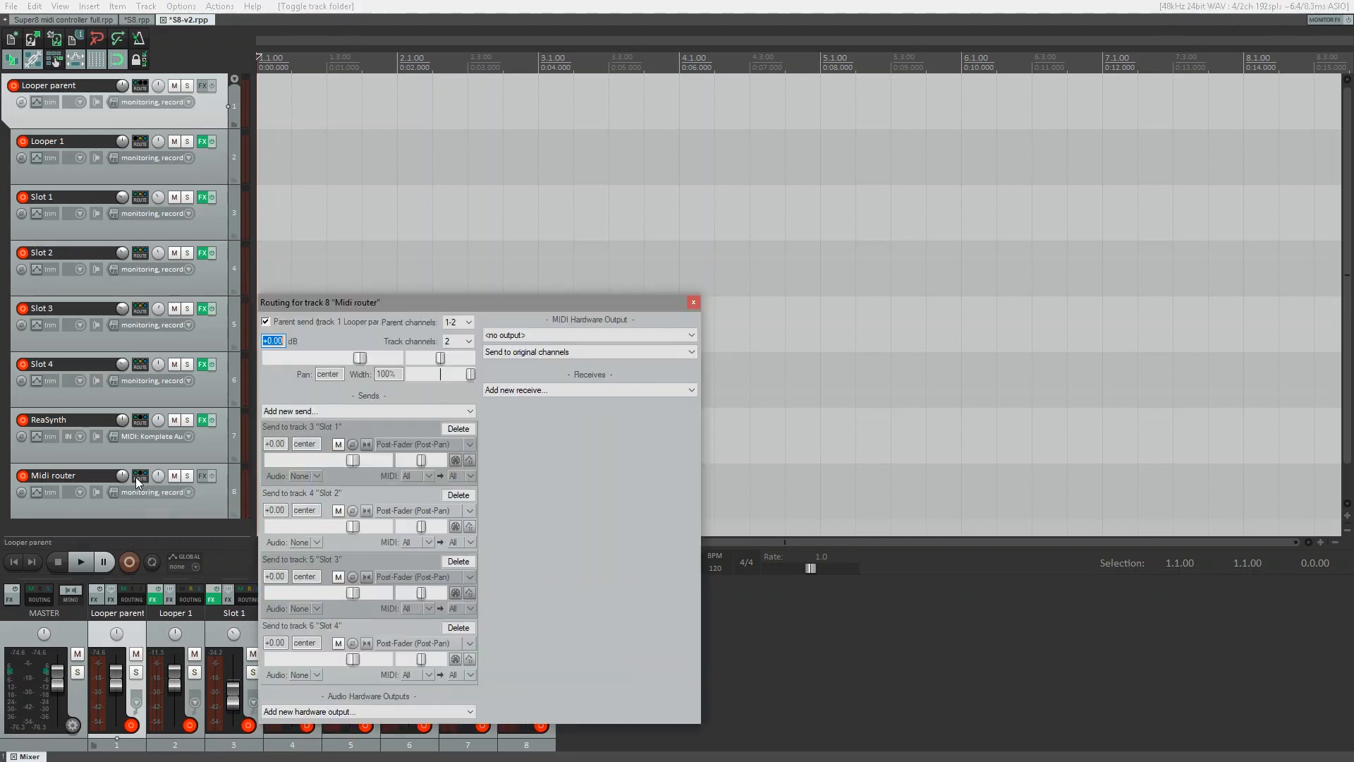
click(266, 322)
click(693, 302)
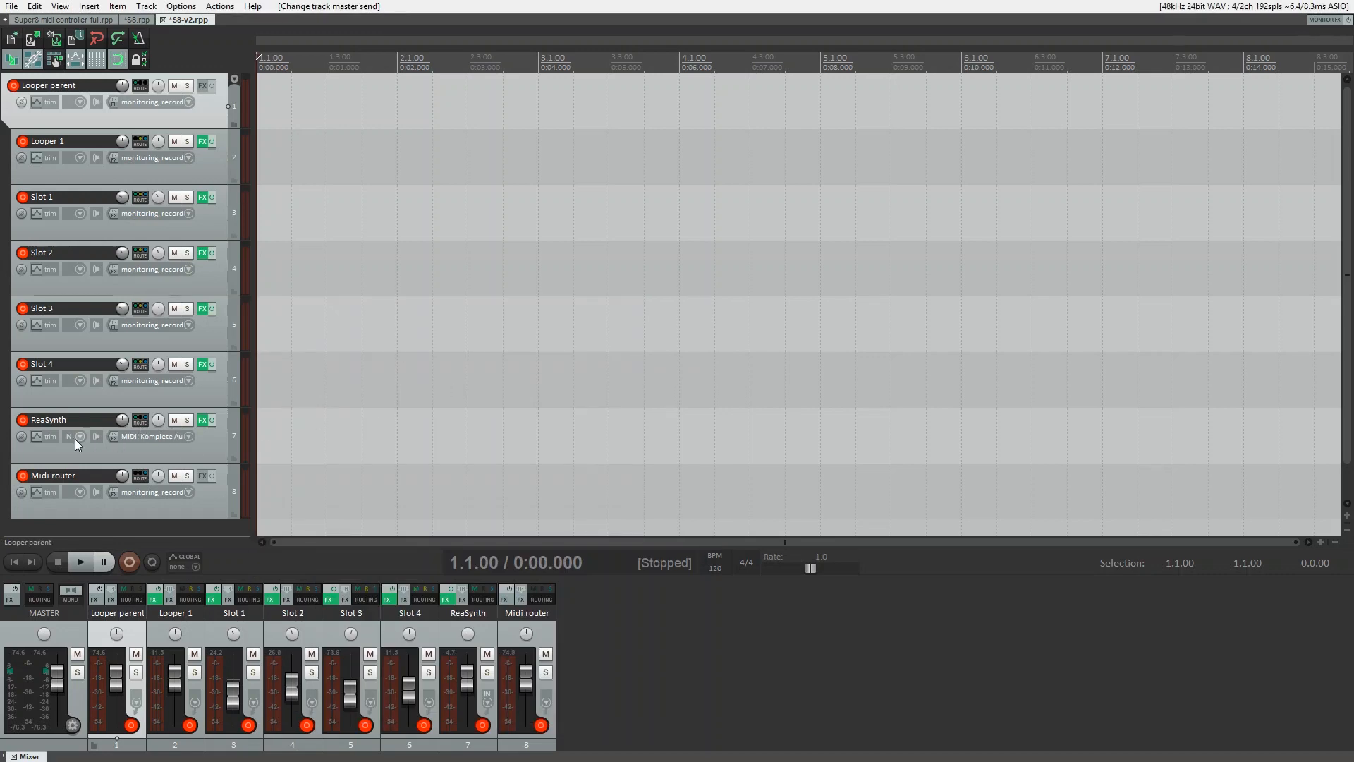
click(140, 420)
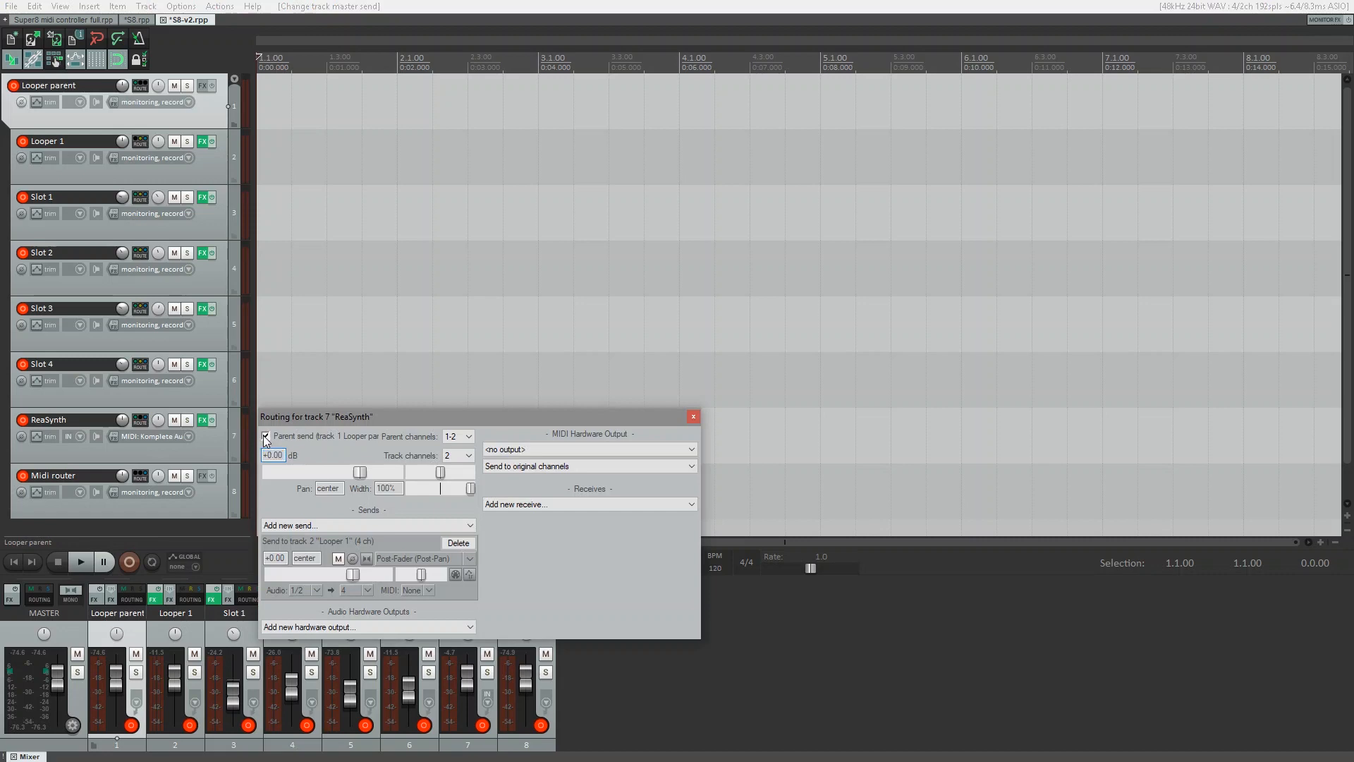
click(692, 416)
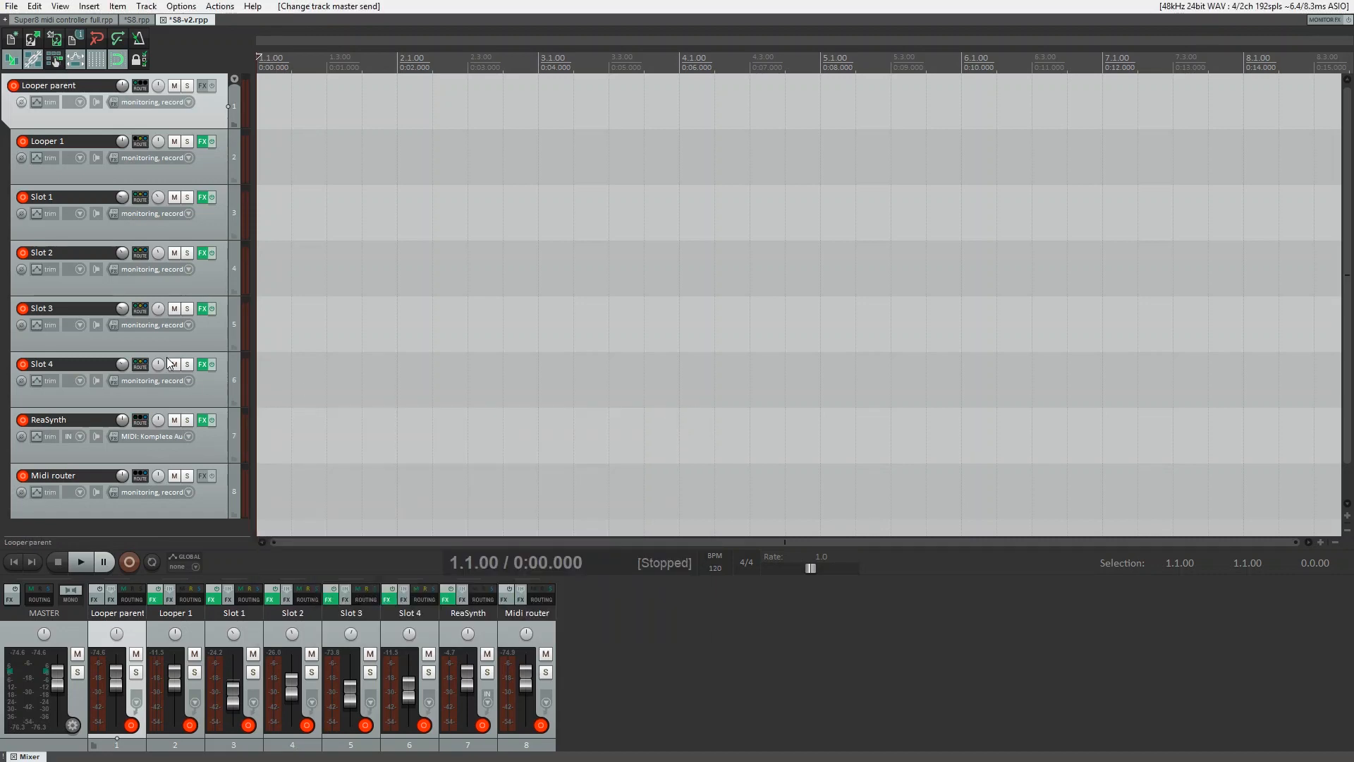
Step: Inspect the parent or master send in the routing of Slot 4, Slot 1, Looper 1 and the Looper parent folder
click(141, 365)
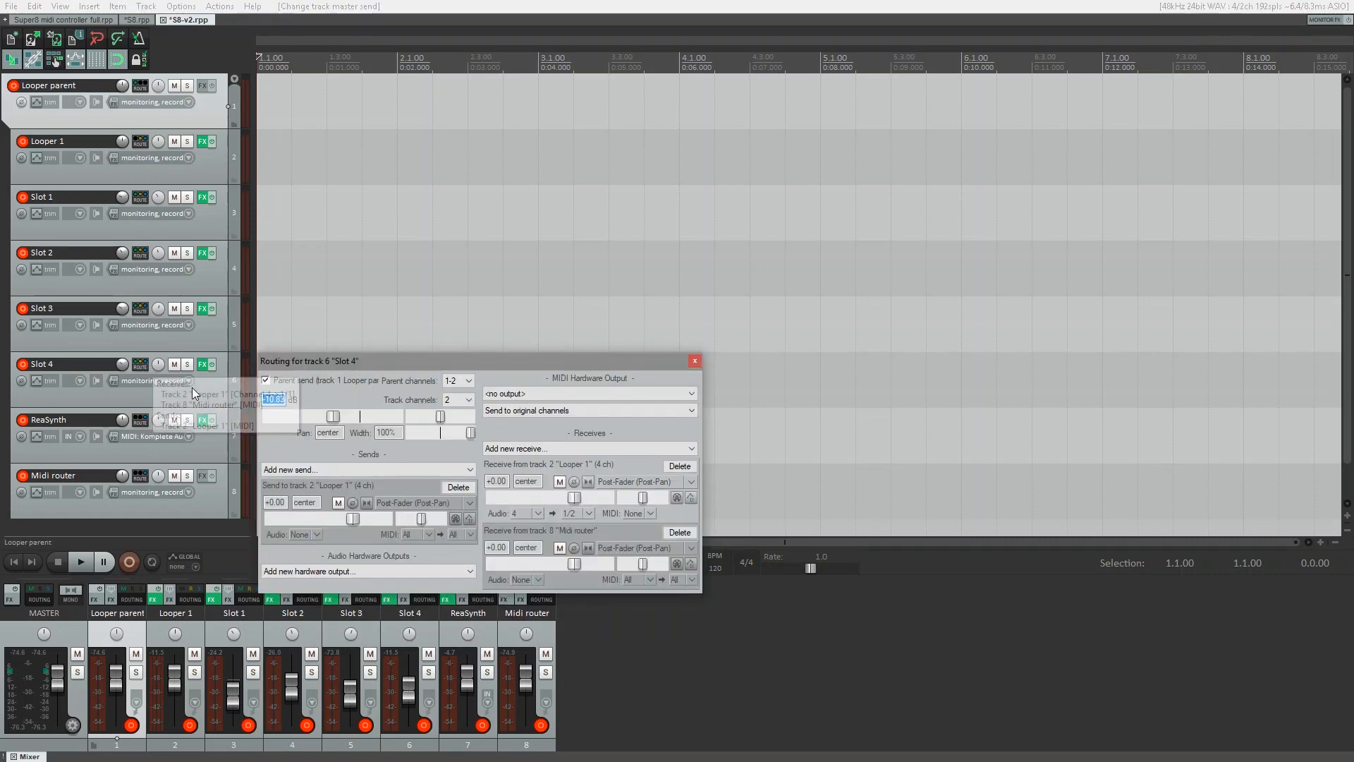
click(695, 360)
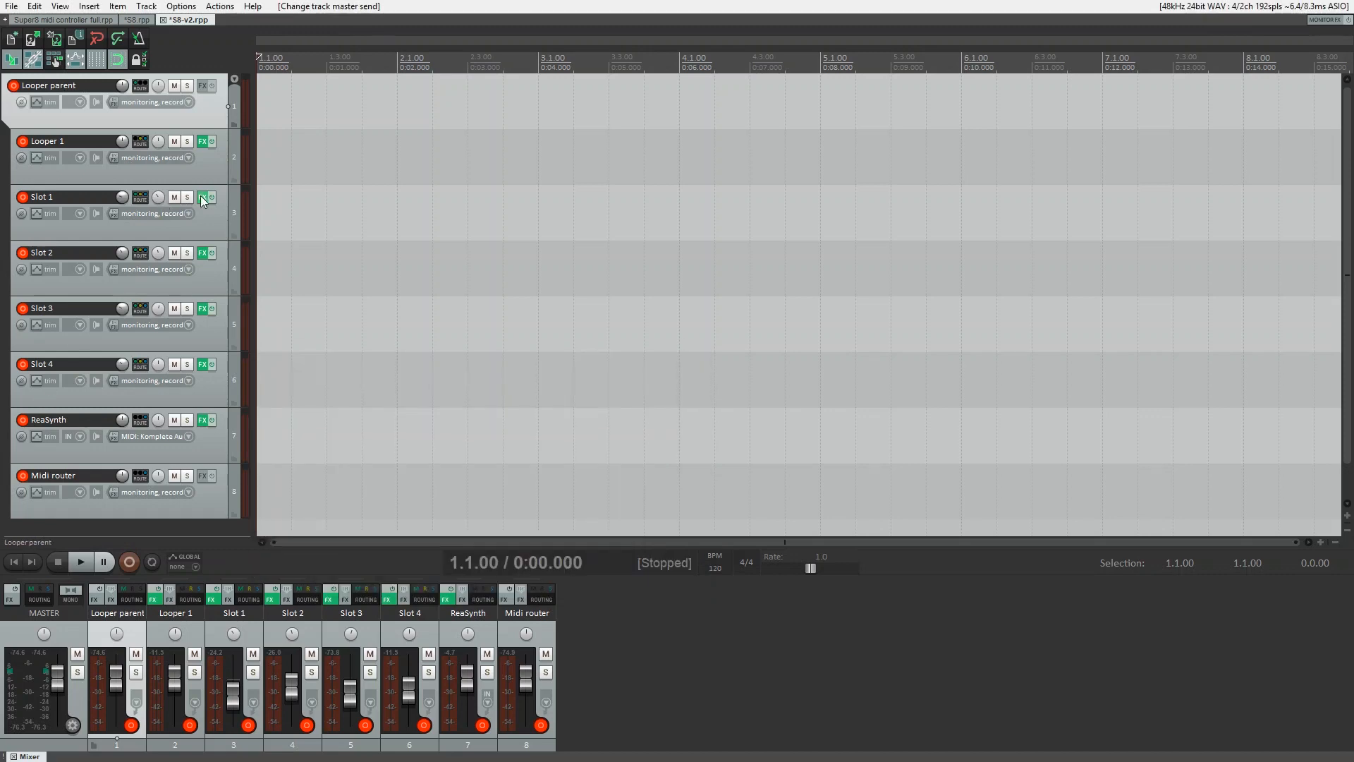
click(141, 197)
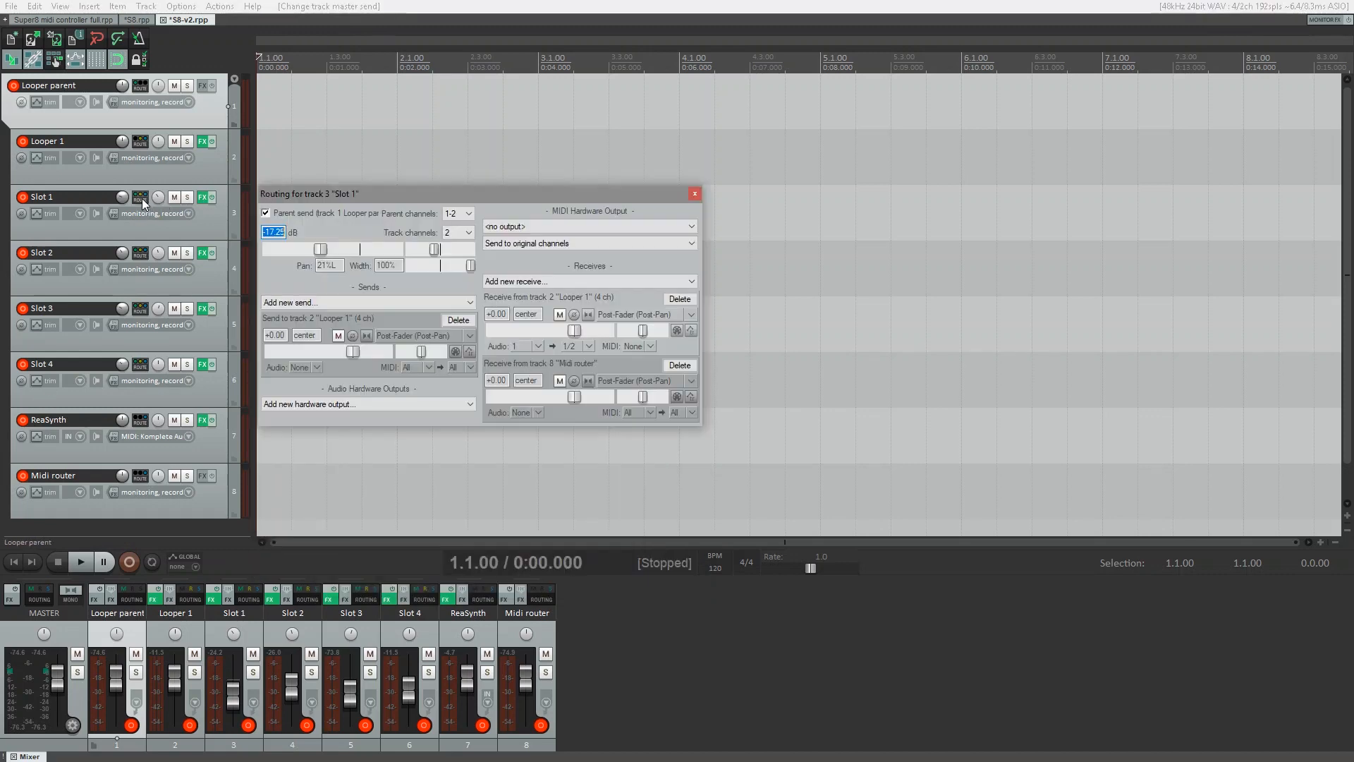
click(695, 194)
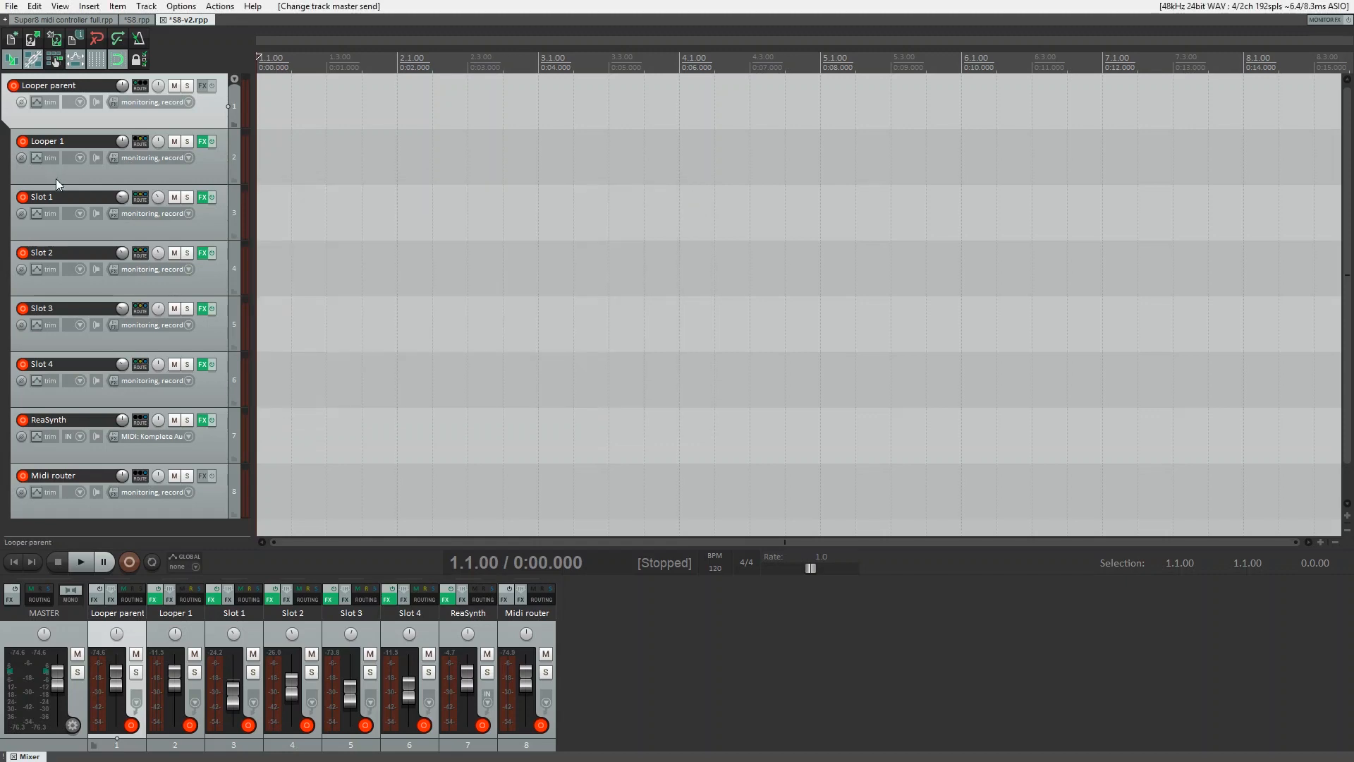
click(142, 141)
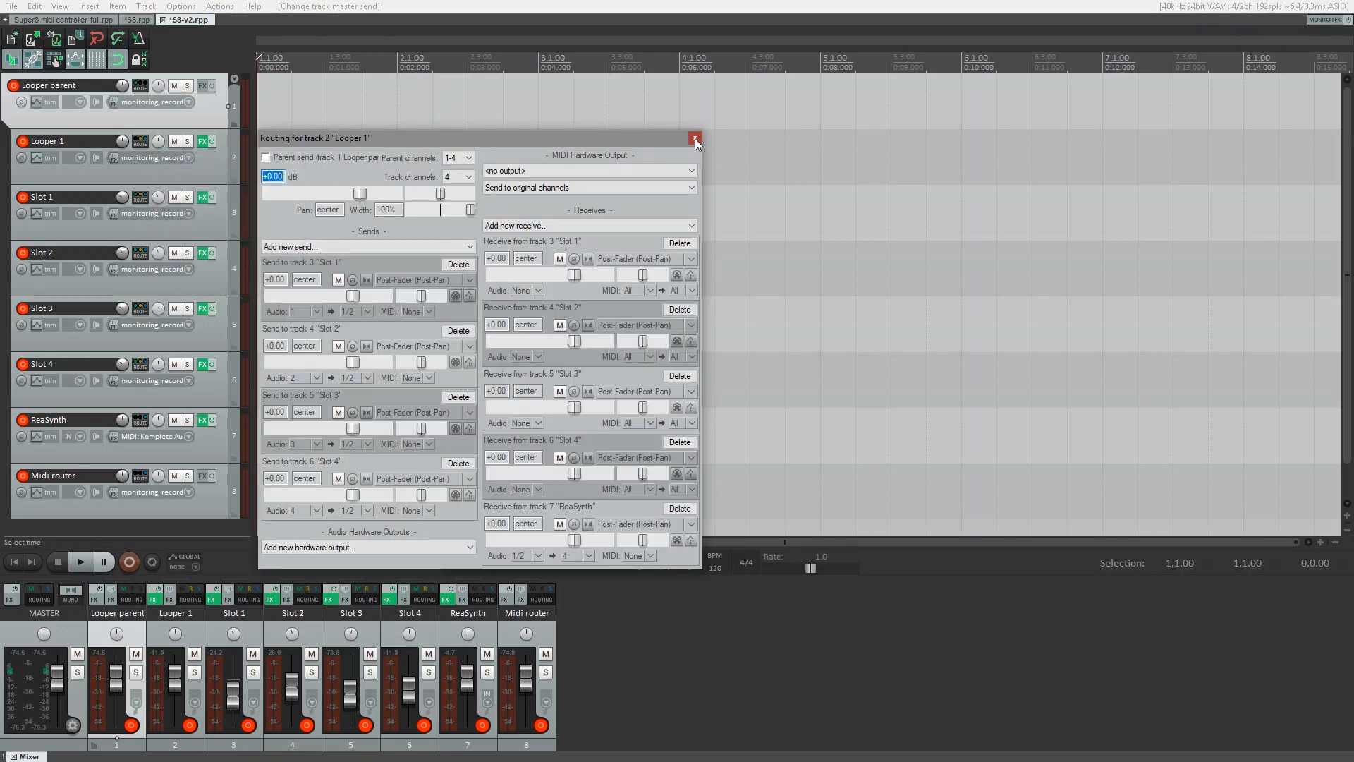
click(694, 138)
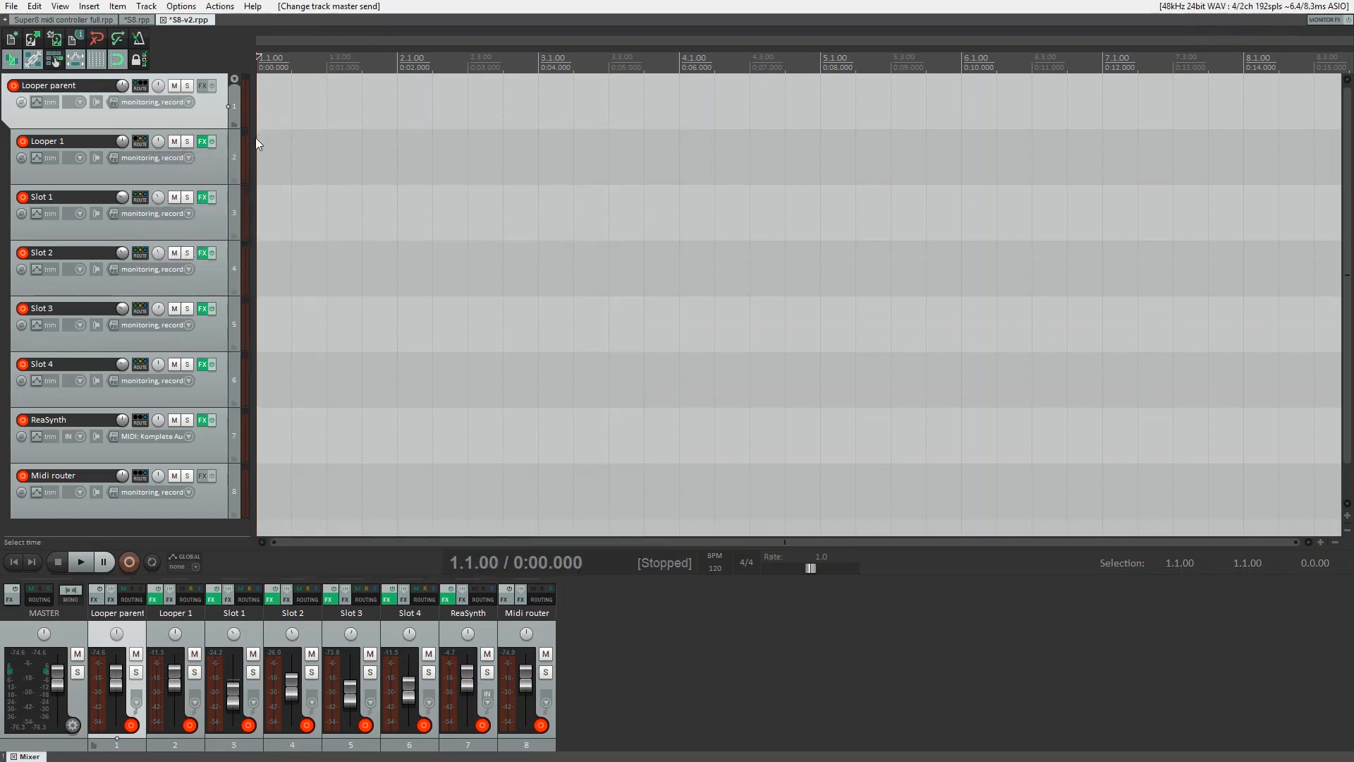
click(140, 86)
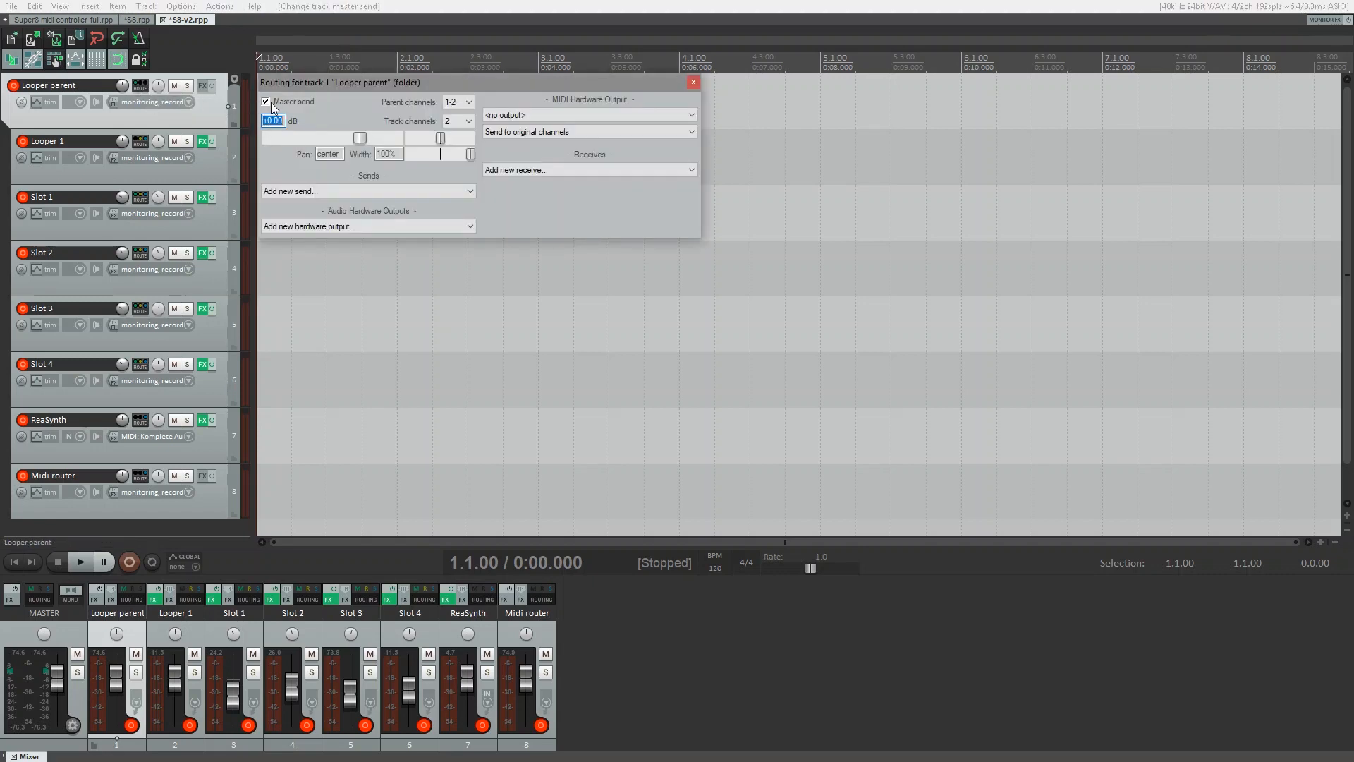
Step: Collapse the Looper parent folder to hide its child tracks, and expand it again
click(694, 83)
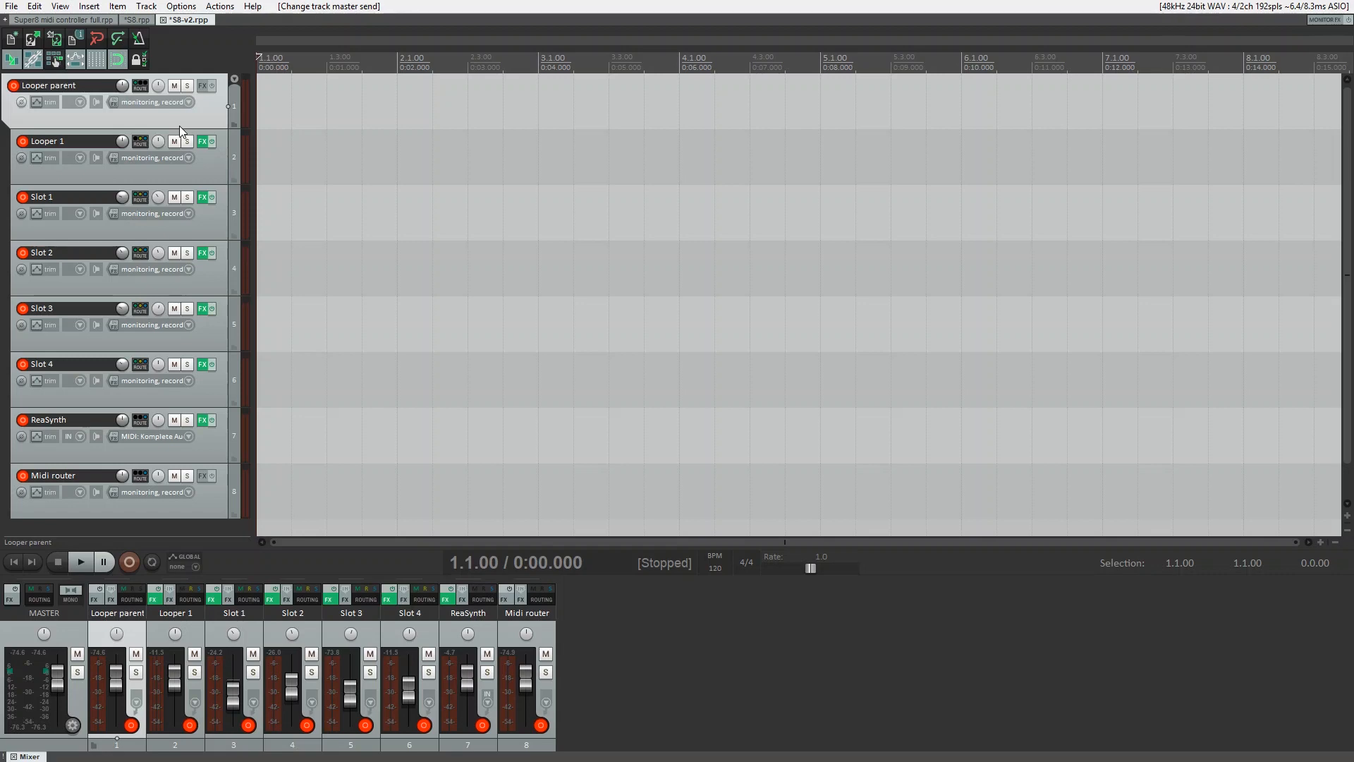
click(234, 79)
click(234, 79)
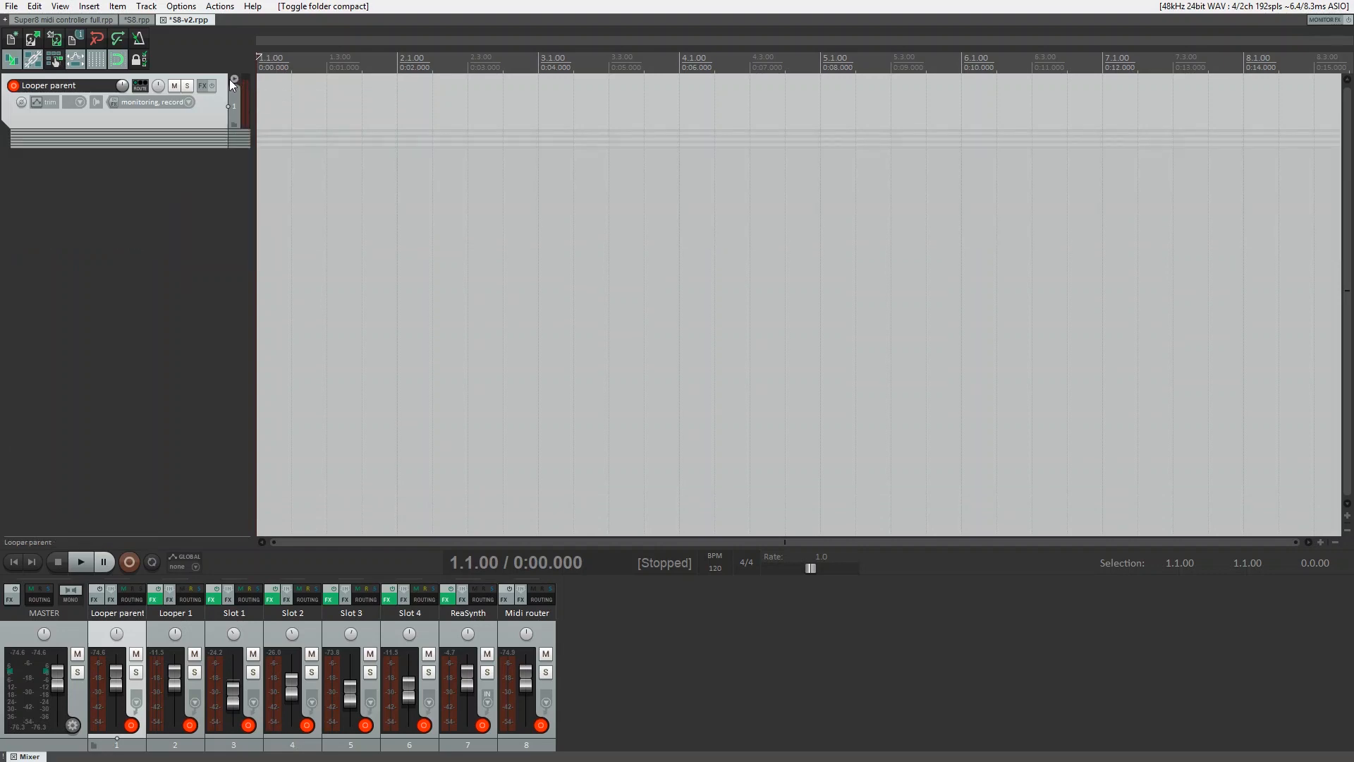
click(233, 80)
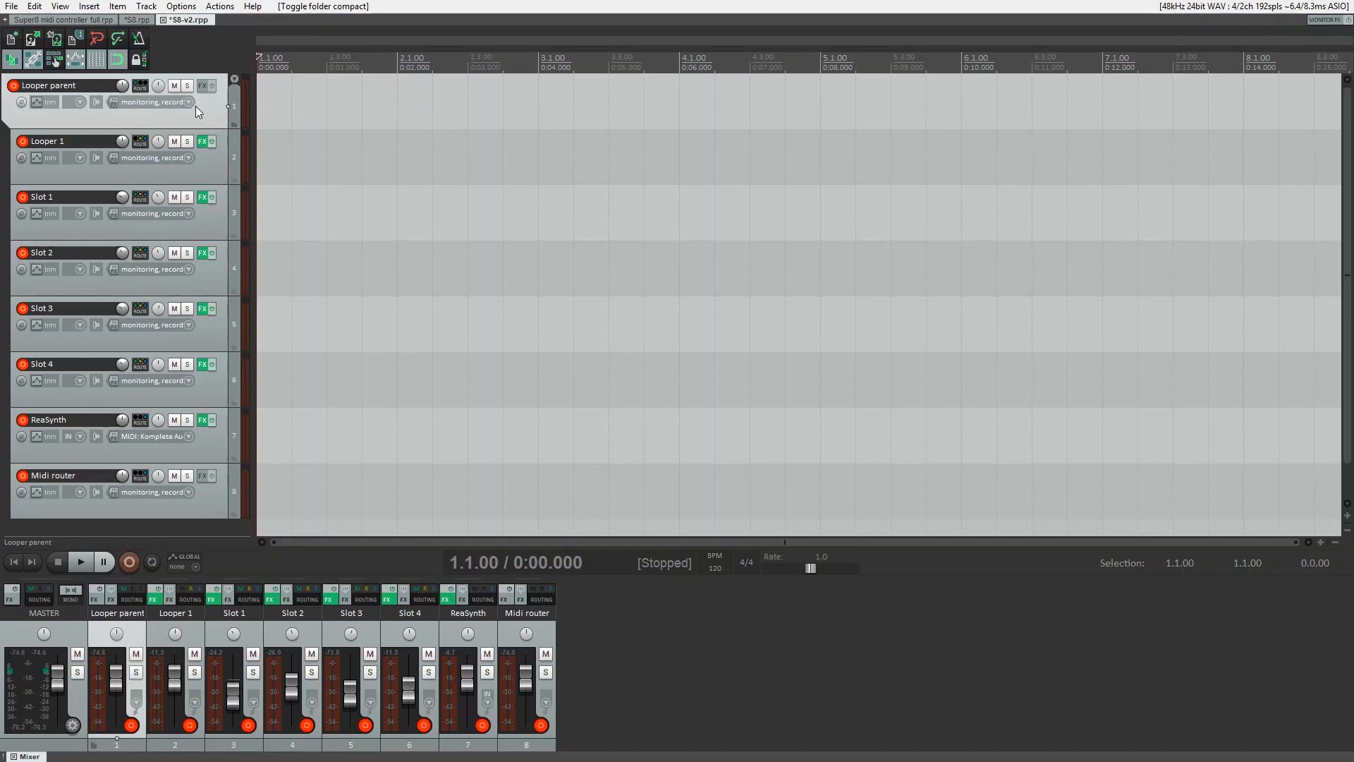
Step: Save the selected Looper parent folder as a track template named "Looper template"
click(148, 7)
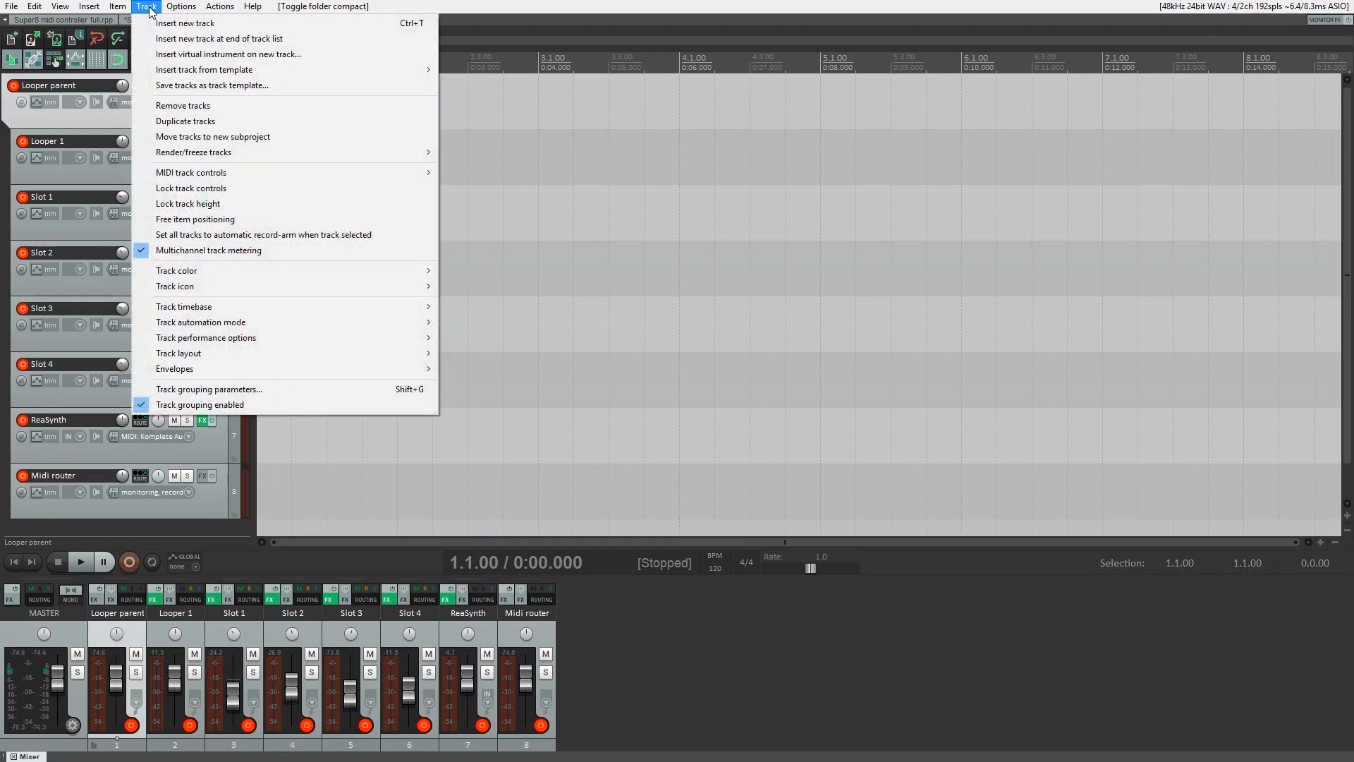
click(237, 84)
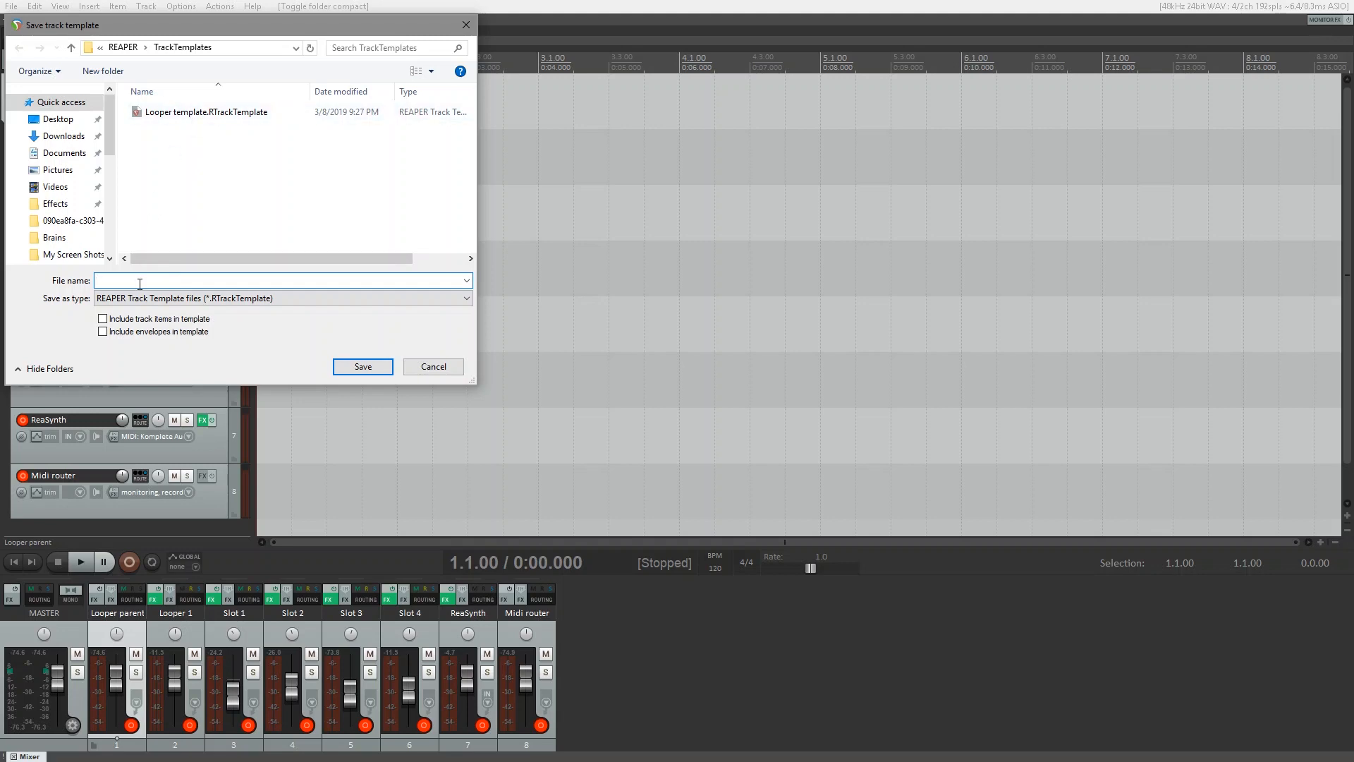
text(Looper)
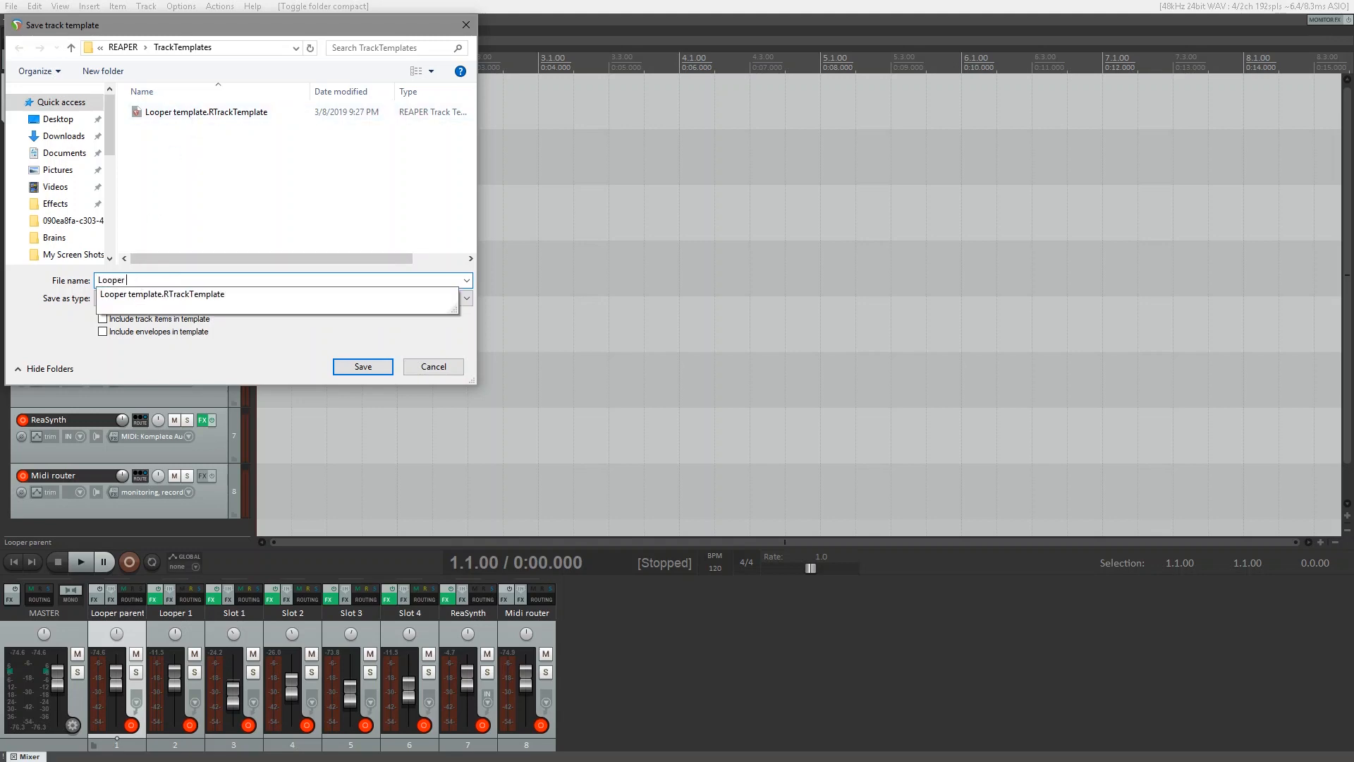
text( template)
click(376, 366)
click(722, 380)
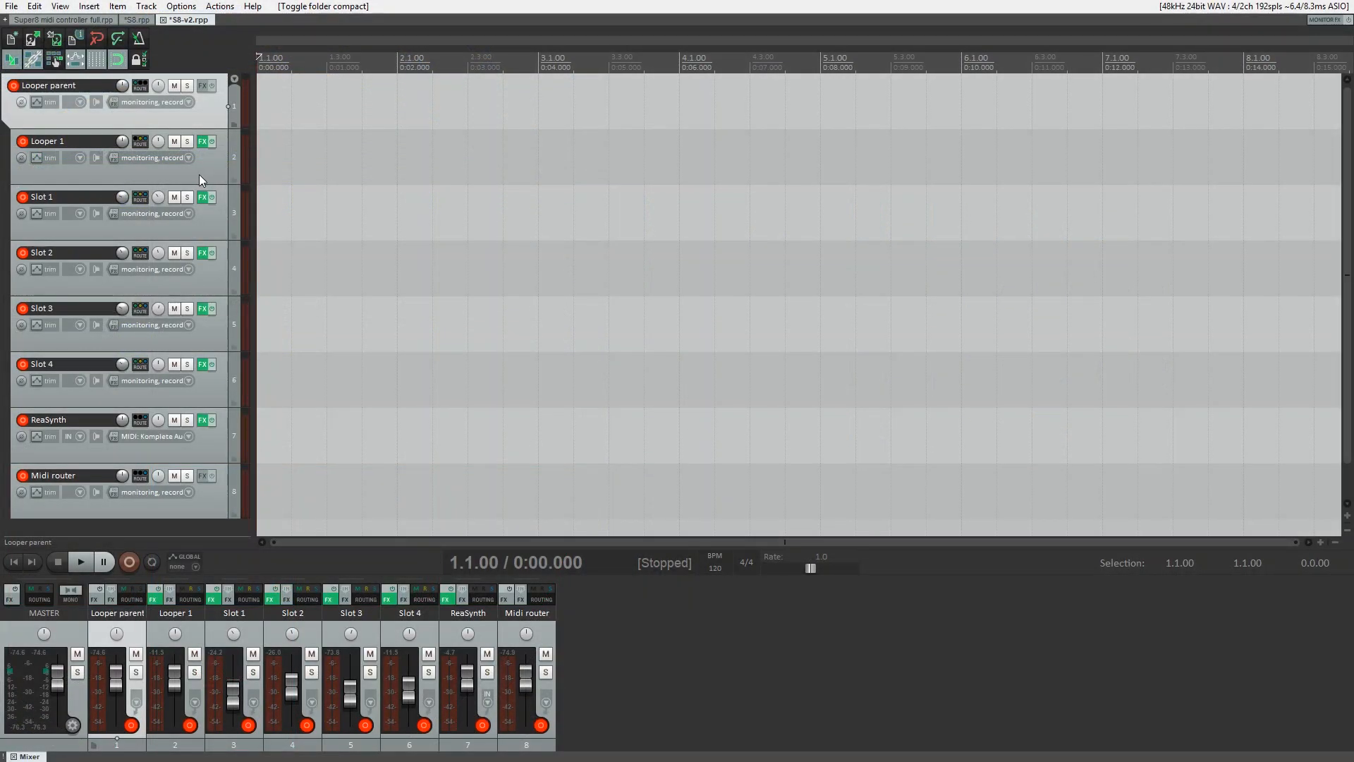
Step: Review the Super8 looper plug-in on the Looper 1 track
click(199, 175)
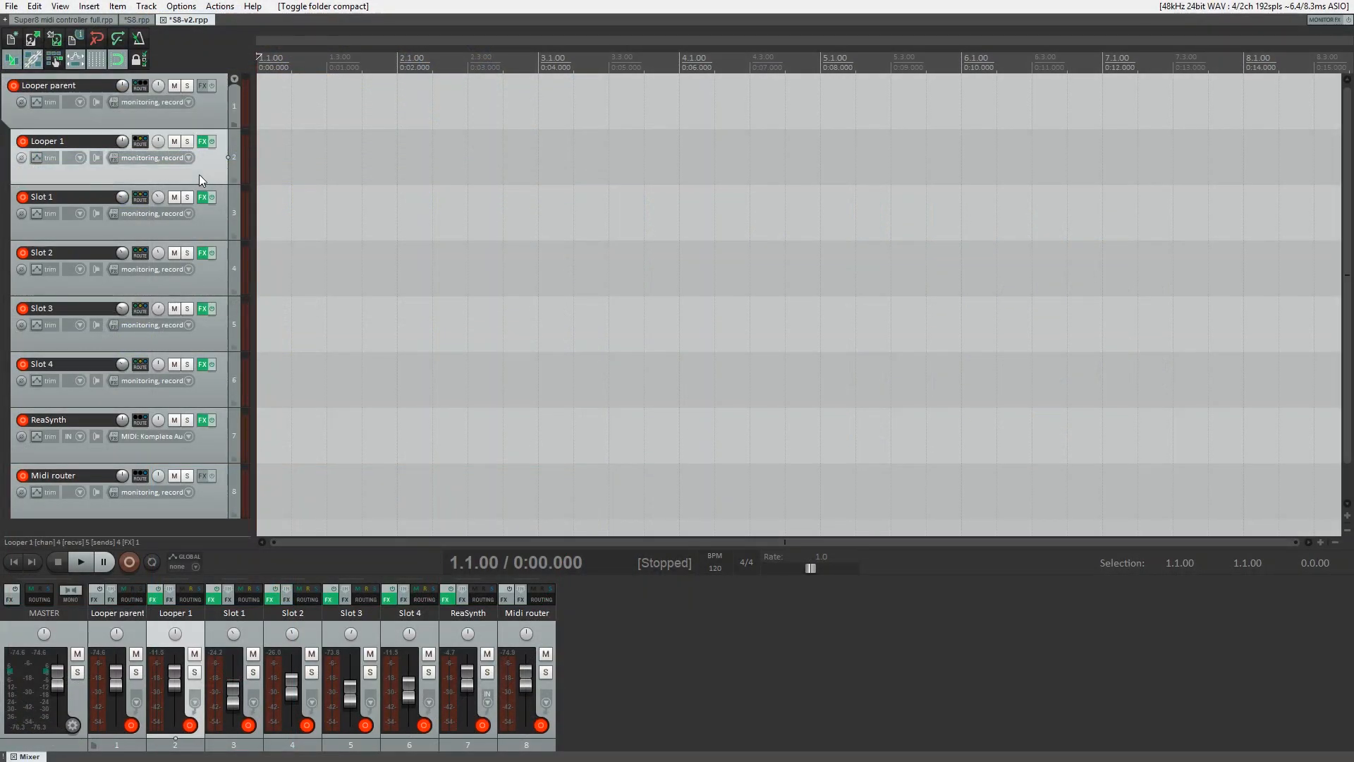
click(202, 141)
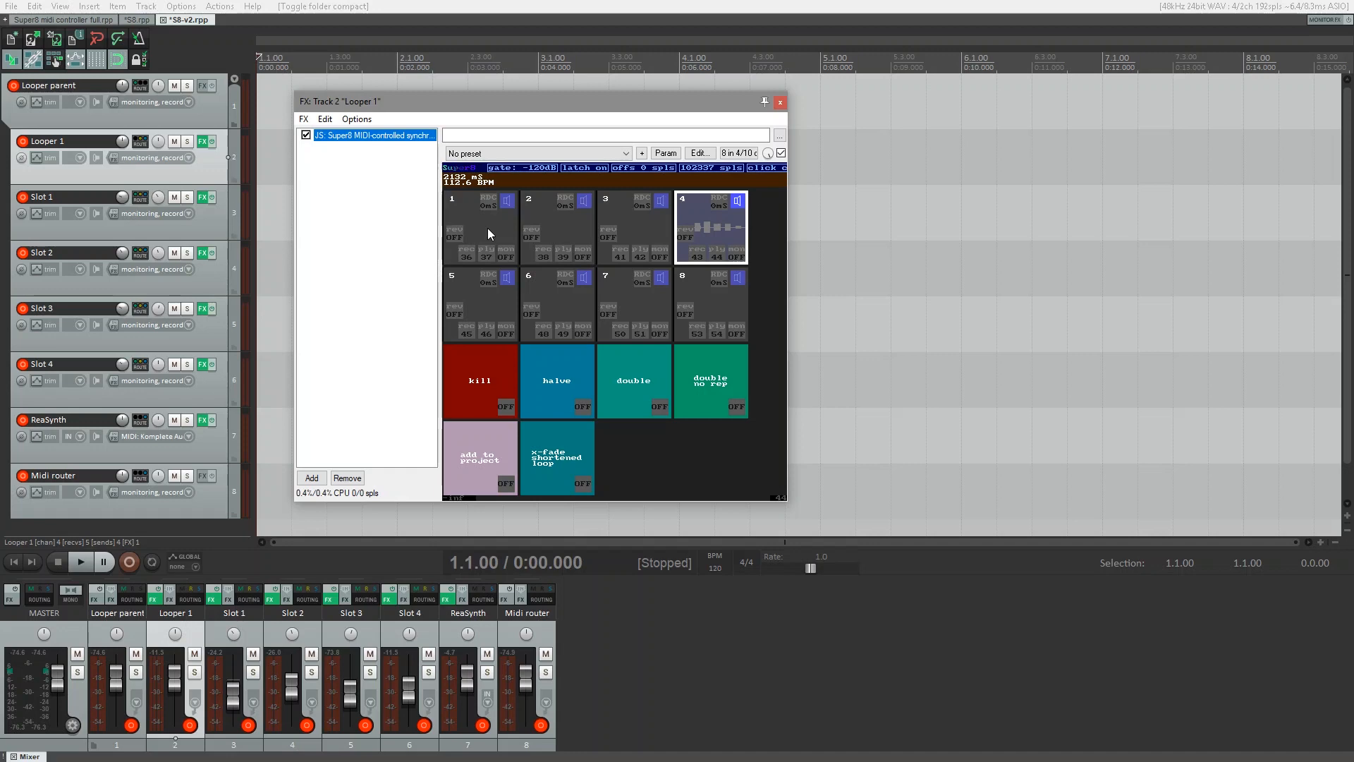
click(780, 102)
Step: Duplicate the Looper 1 track and rename the copy "Looper 2"
right_click(200, 172)
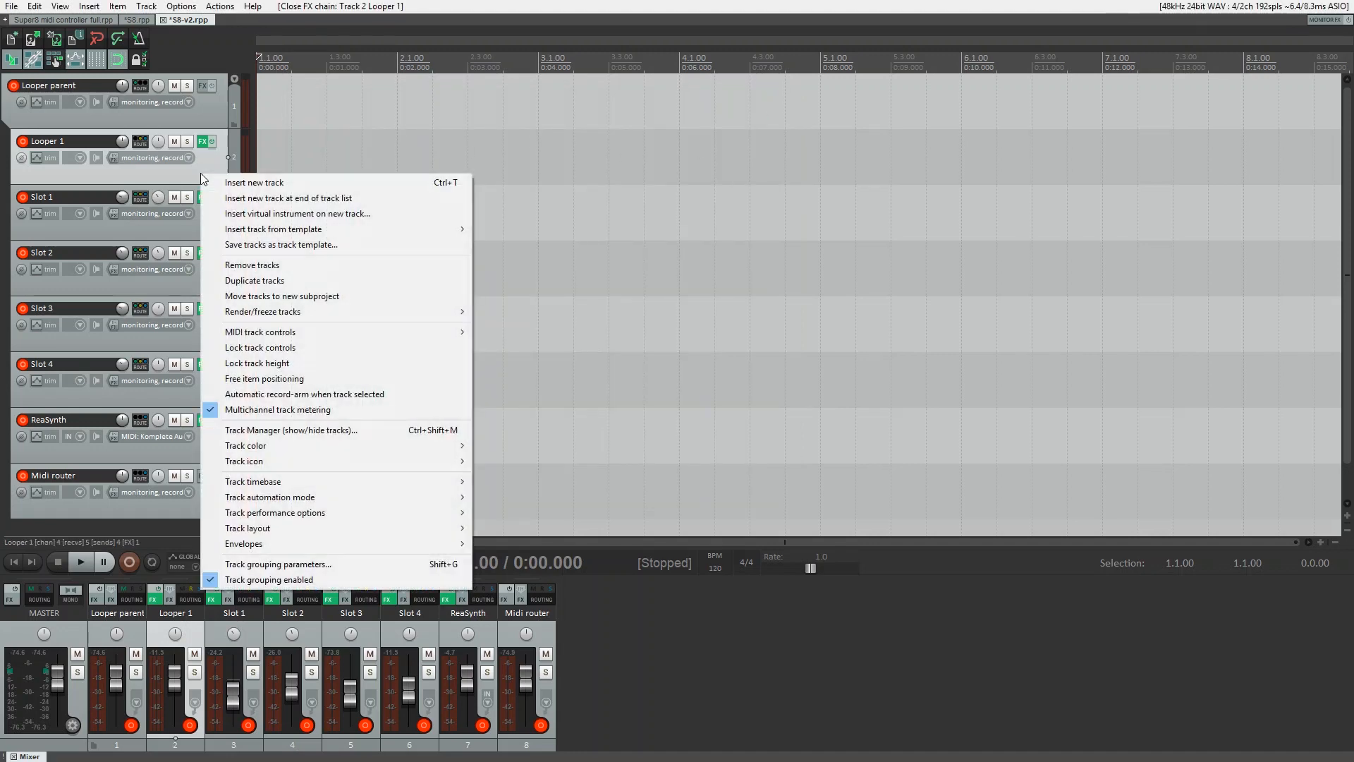
click(247, 285)
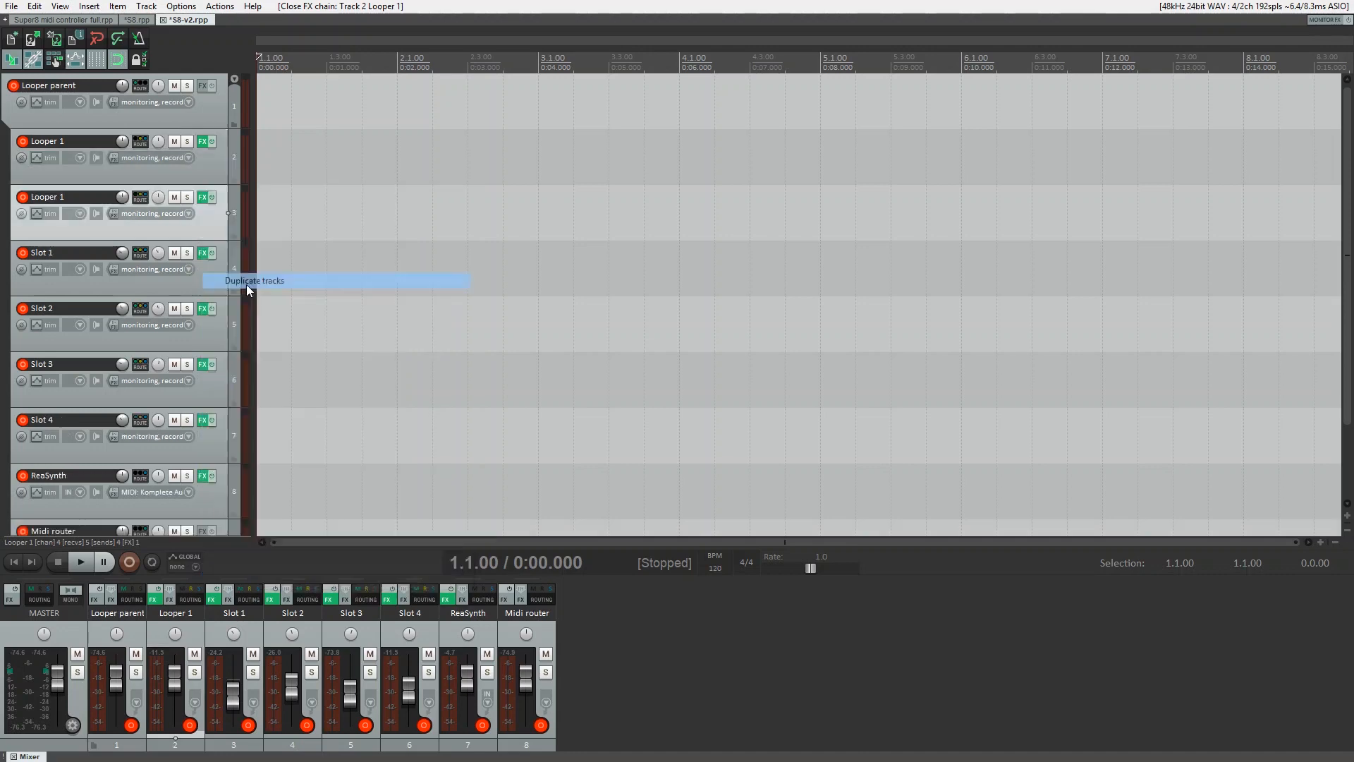
double_click(71, 196)
click(75, 196)
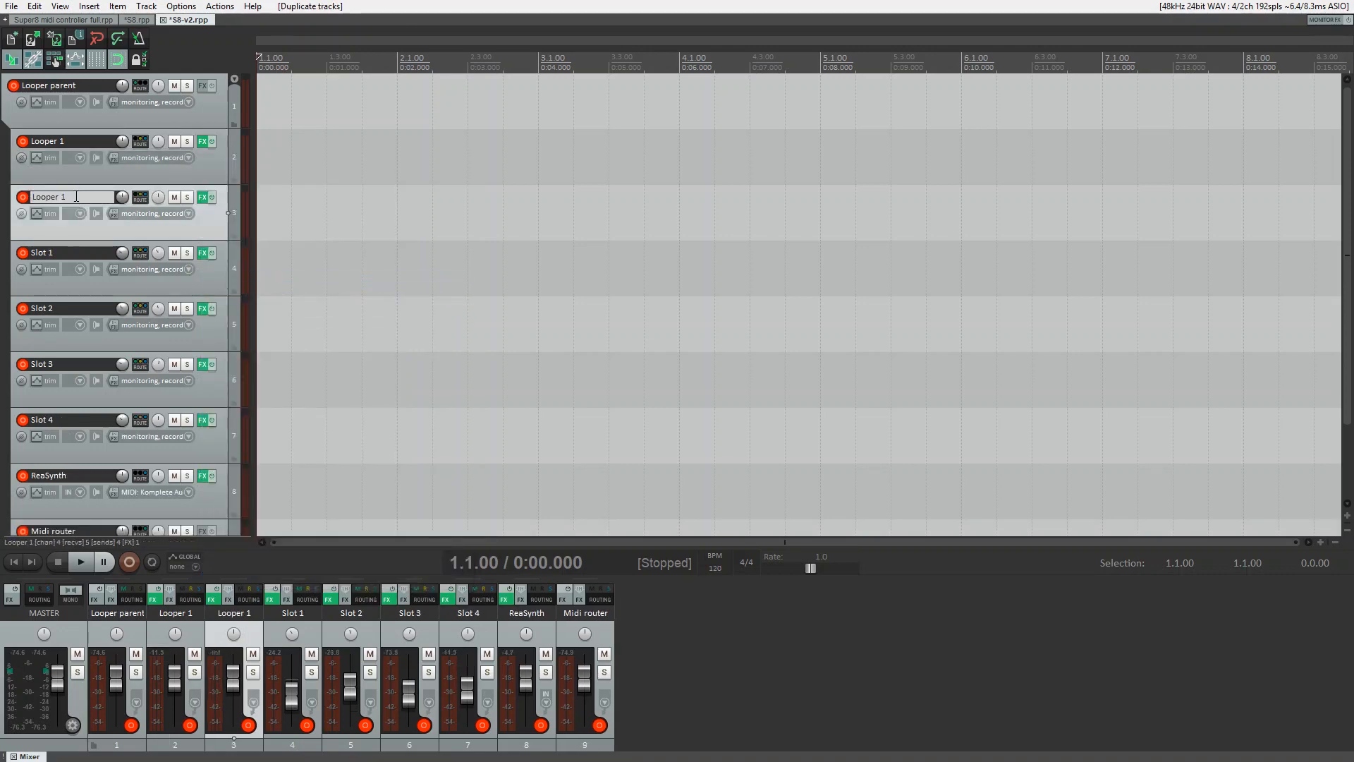
key(BackSpace)
text(2)
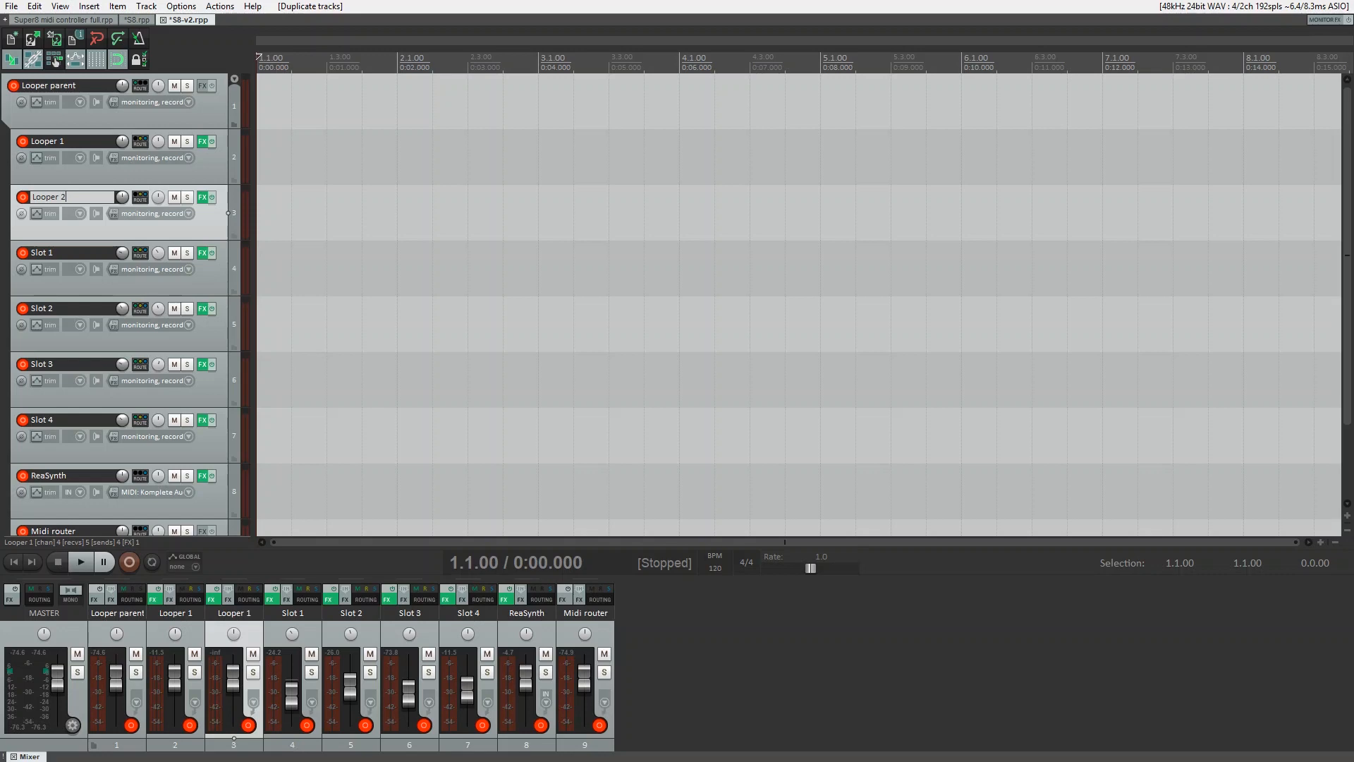
key(Return)
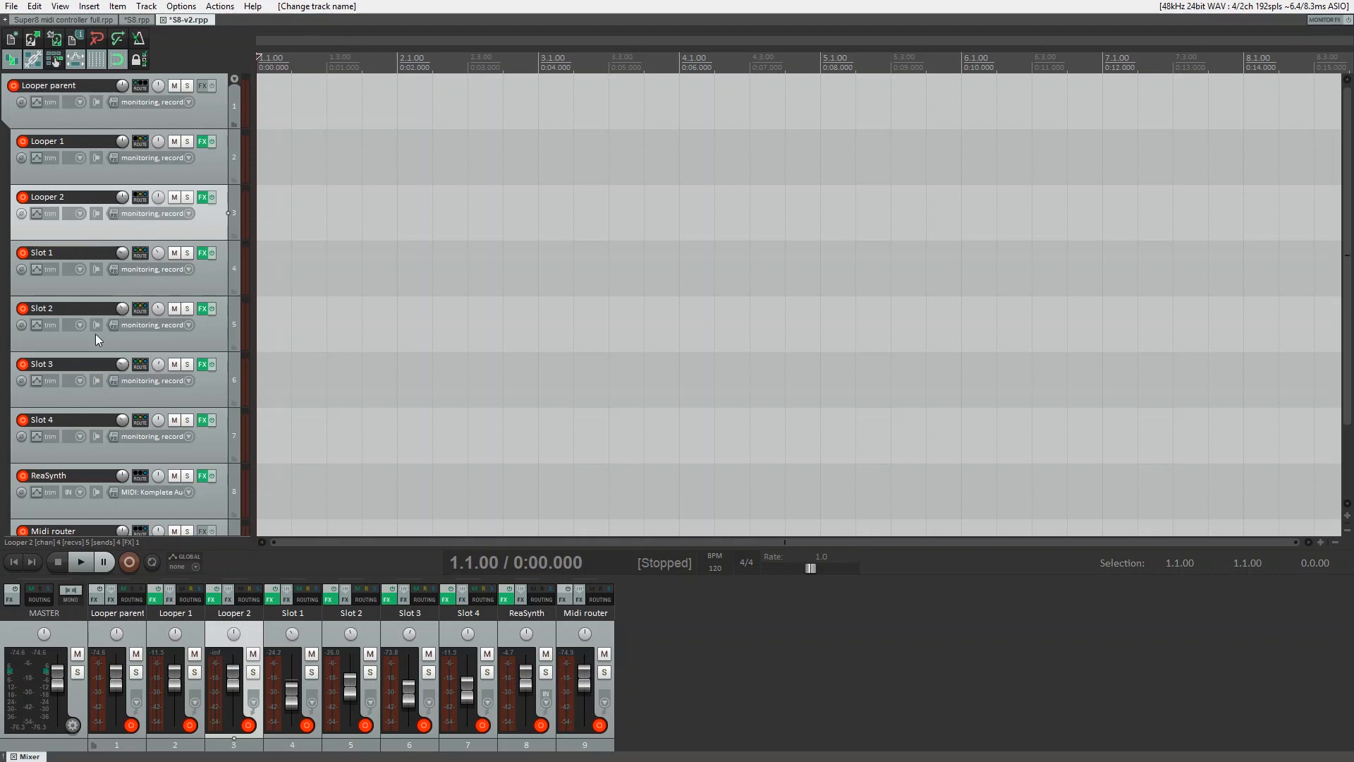
Step: Delete the Looper 2 track
click(161, 173)
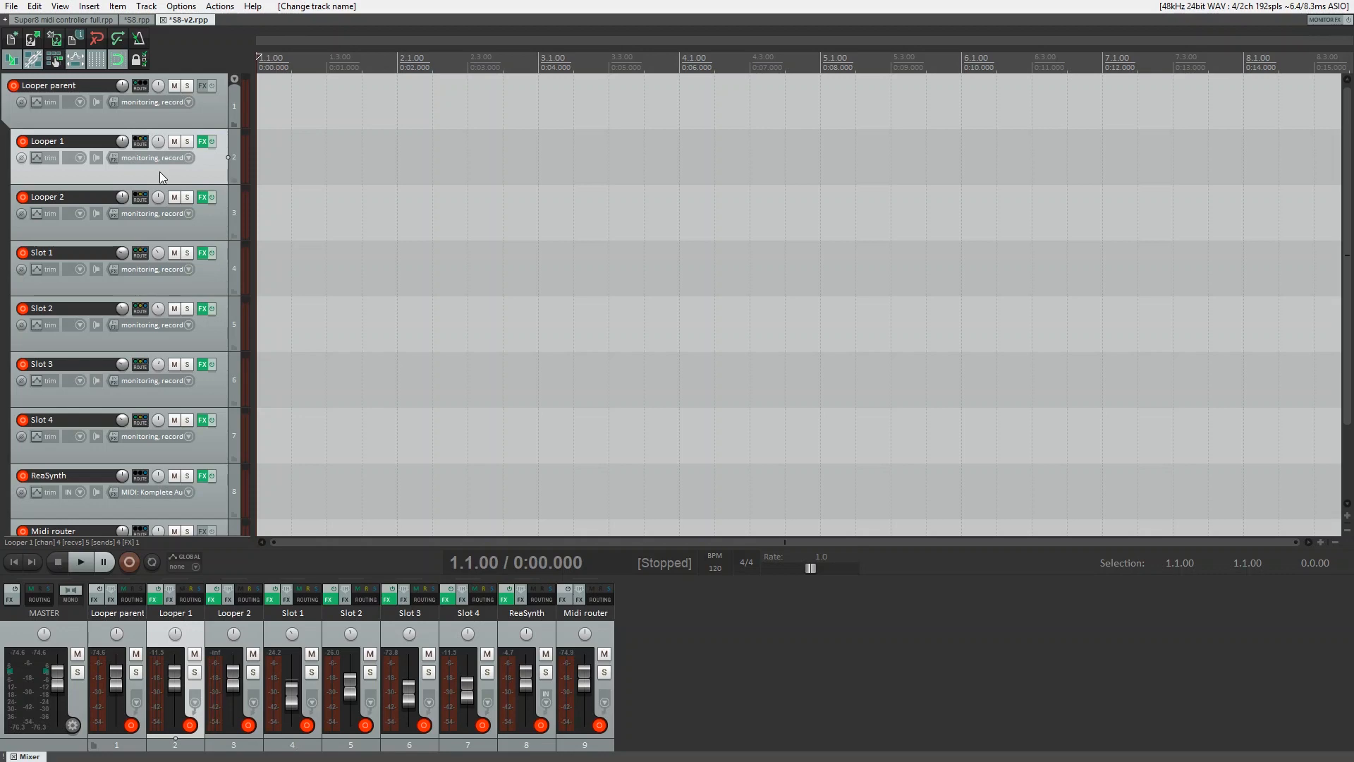
click(184, 228)
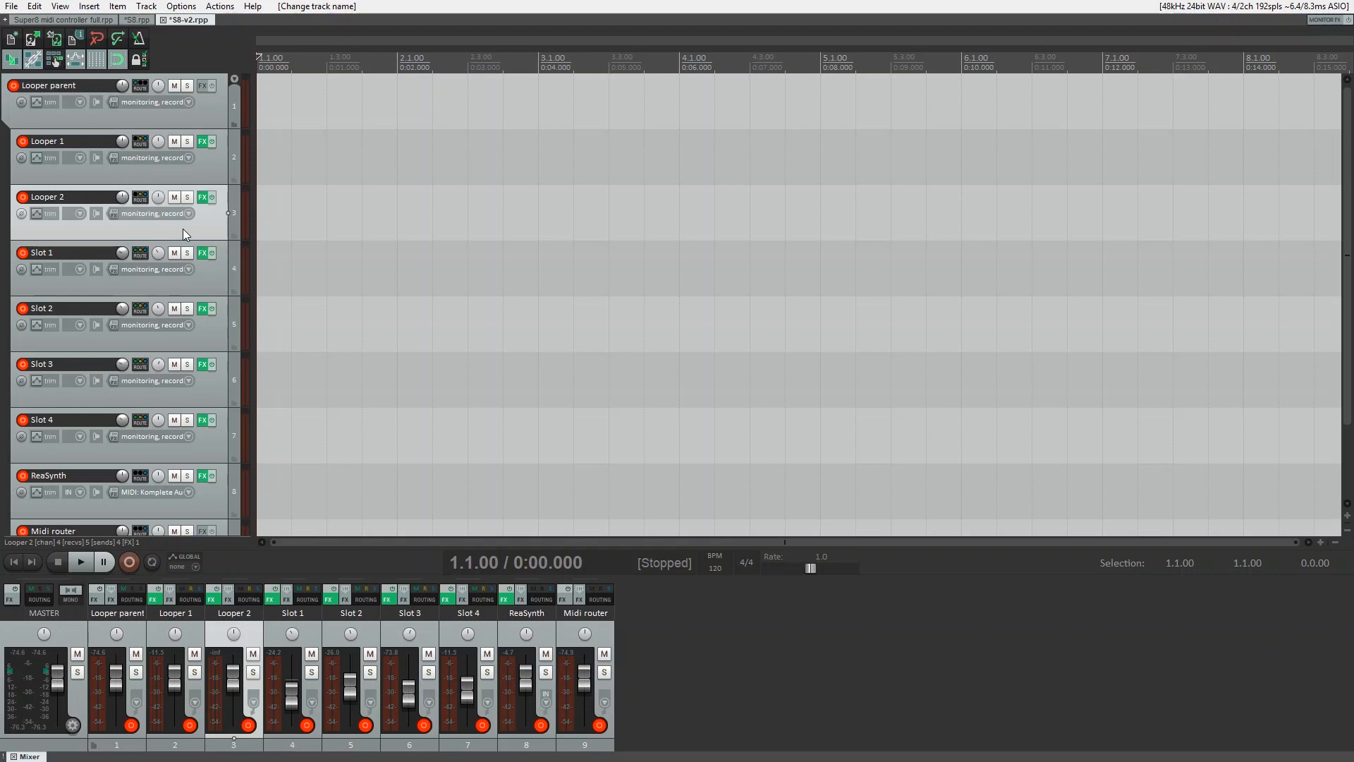
key(Delete)
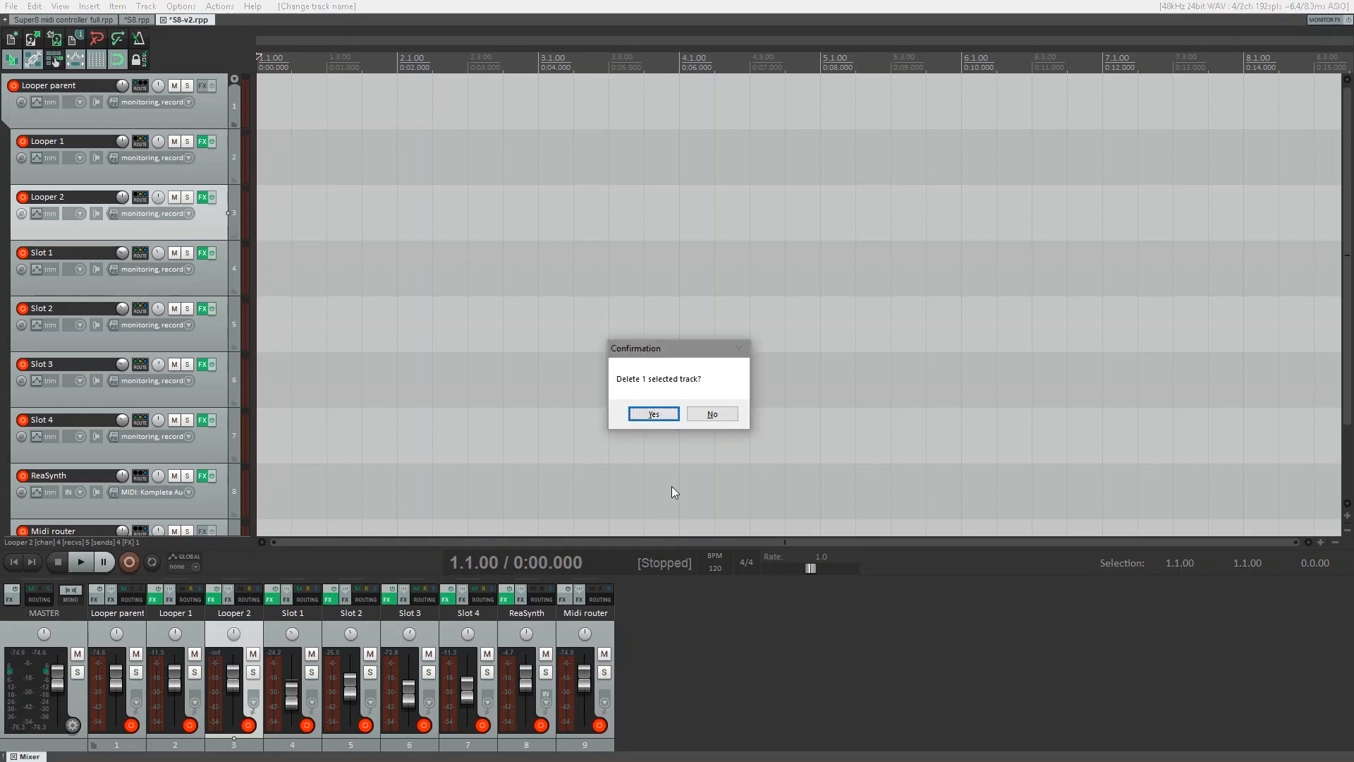
click(656, 416)
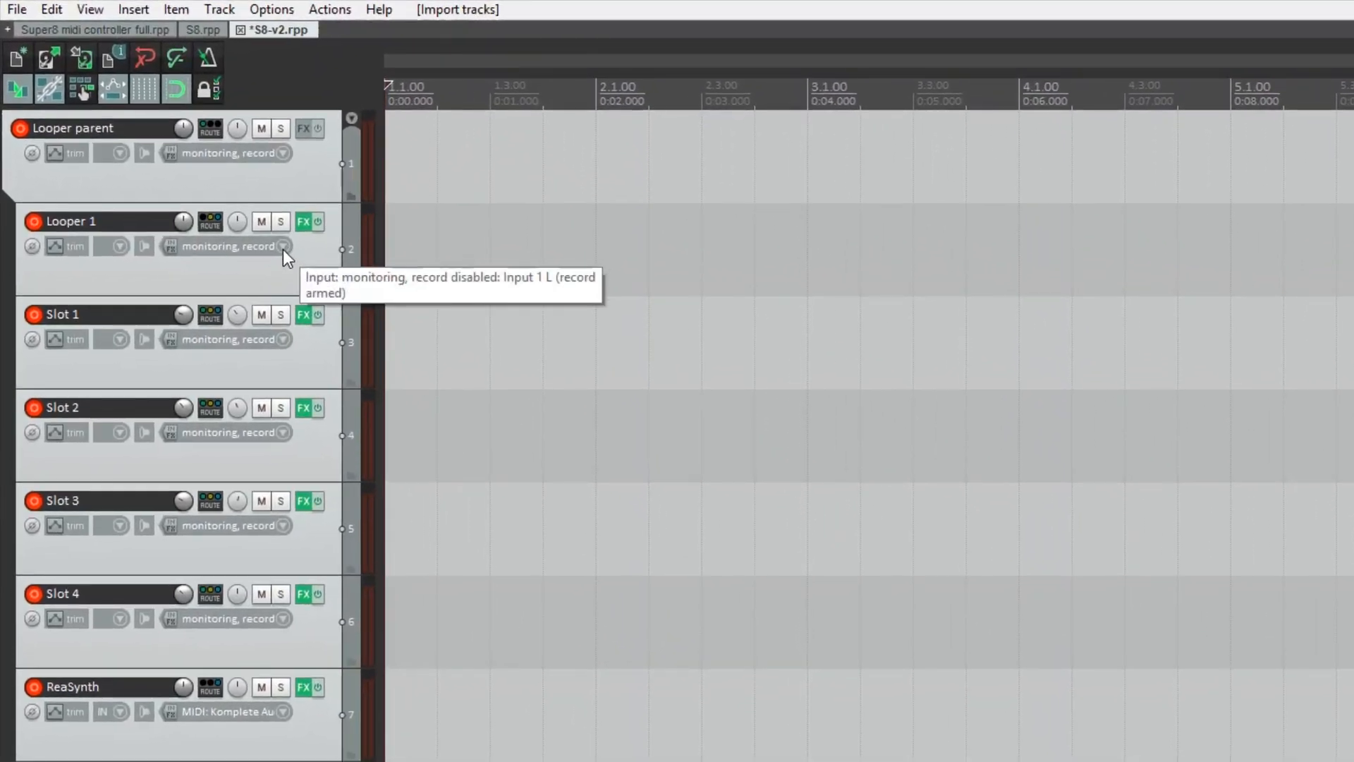
Step: Set the input of the selected tracks to the 4-channel option Input 1 L..Input 4 R
click(275, 239)
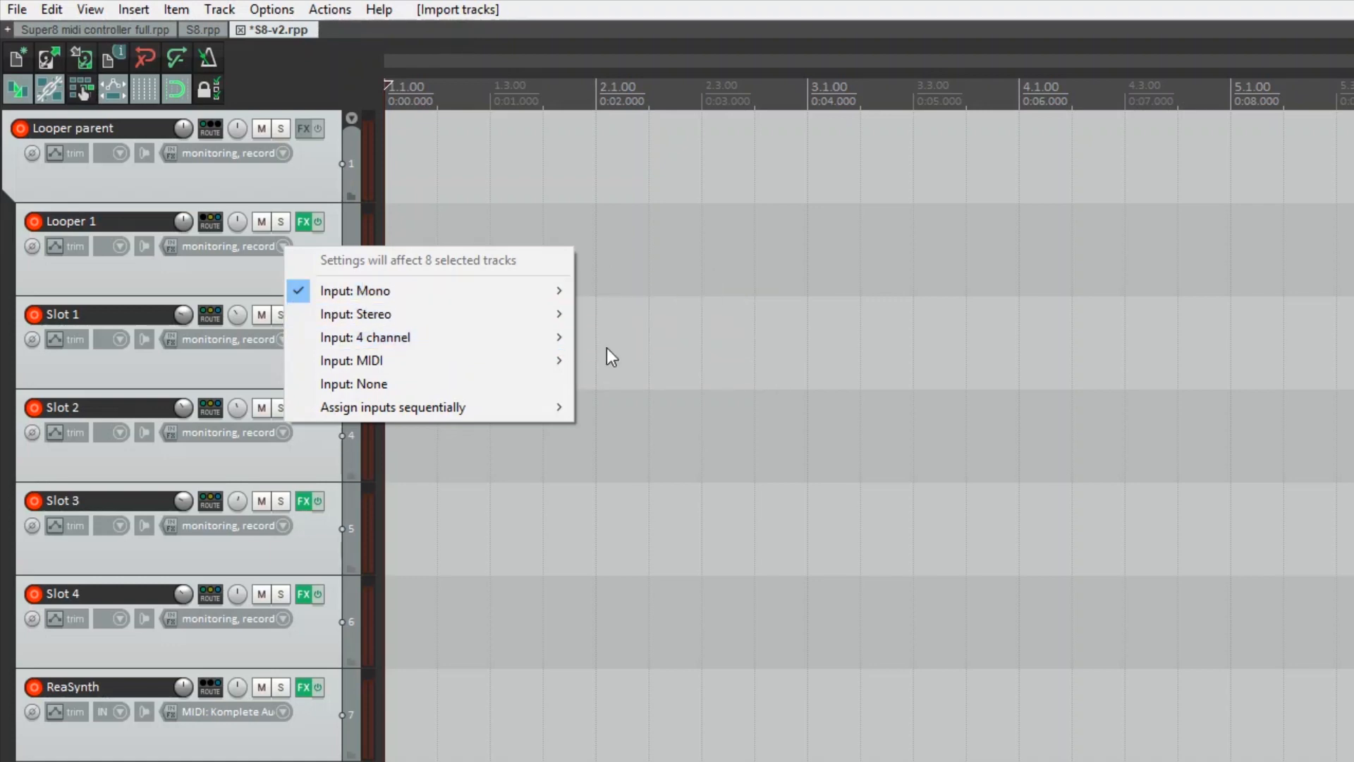
click(592, 339)
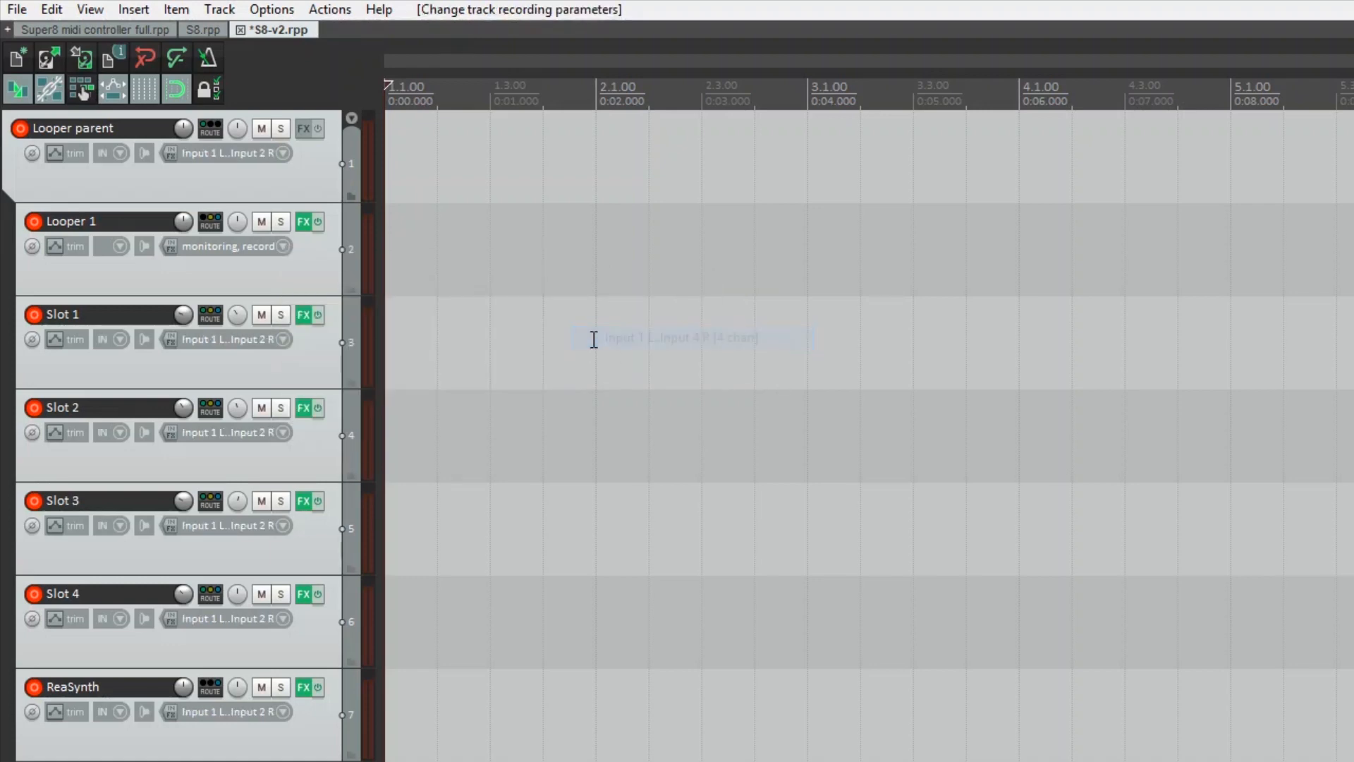
Step: Remap Looper 1's Super8 plug-in pins so track channel 2 feeds input 2 and channel 3 feeds input 3, removing their channel 1 connections
click(302, 221)
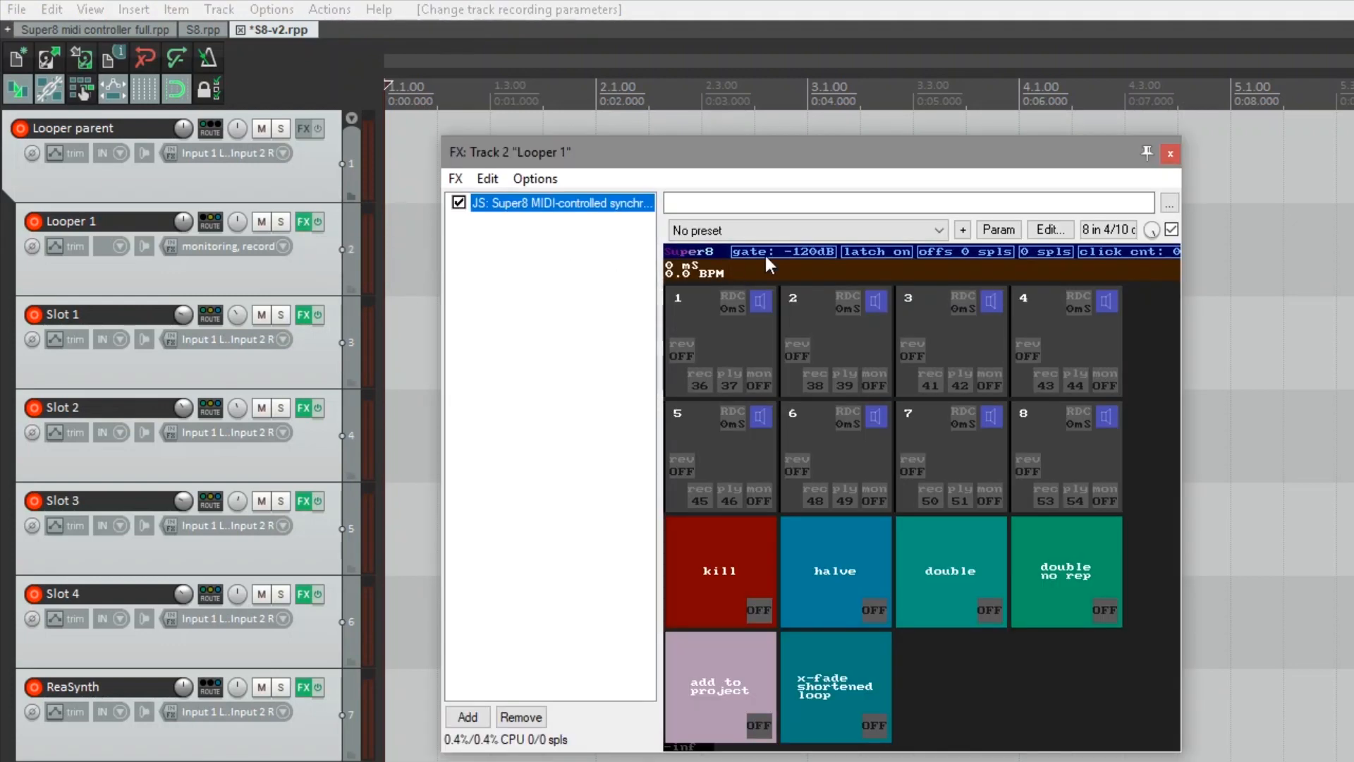
click(1090, 233)
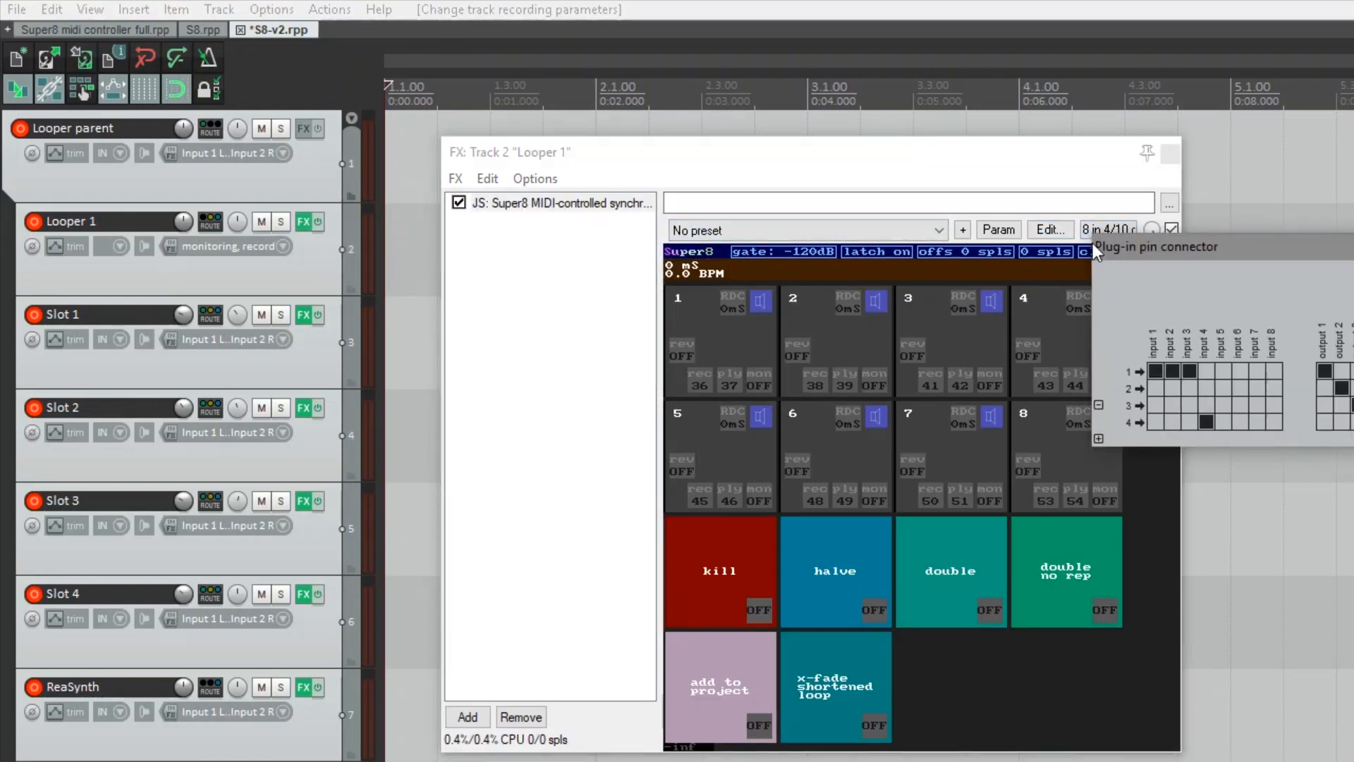
click(1174, 371)
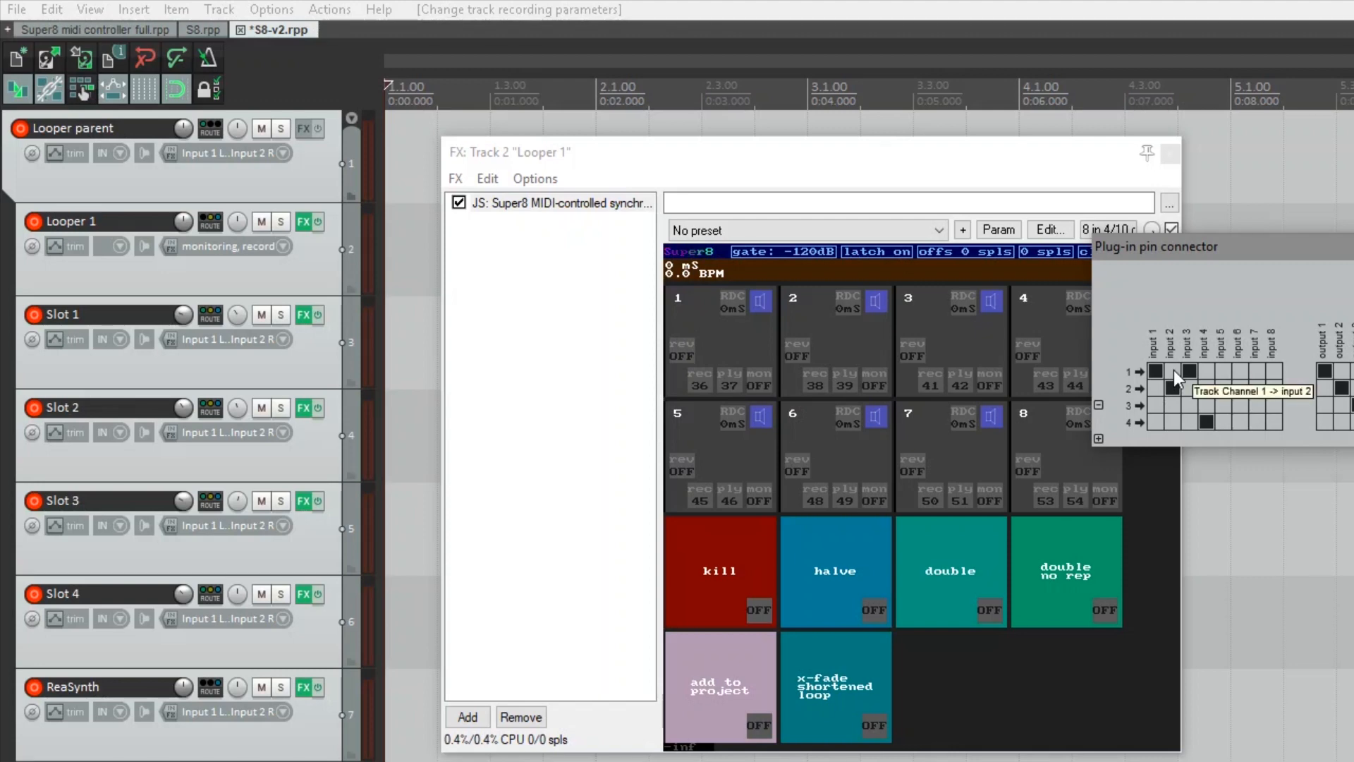
click(1191, 407)
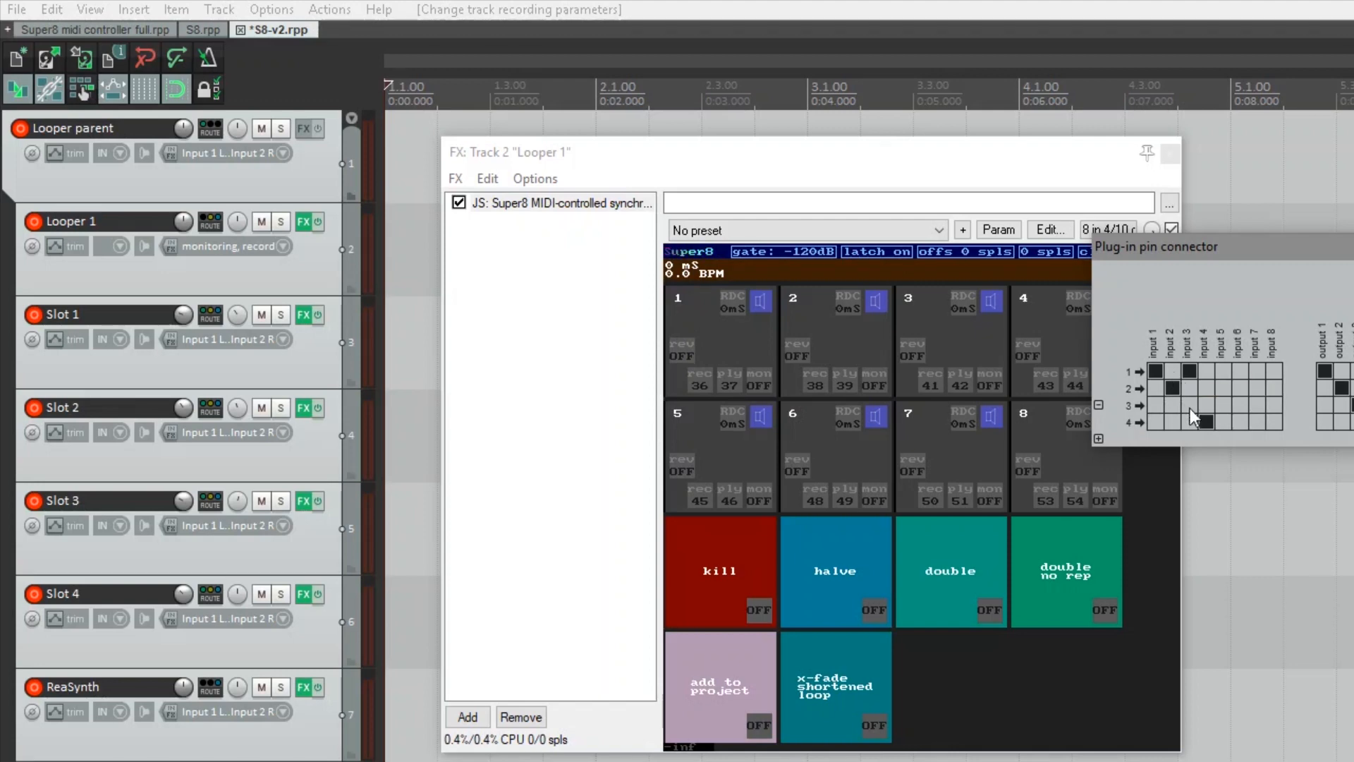
click(1190, 371)
key(Escape)
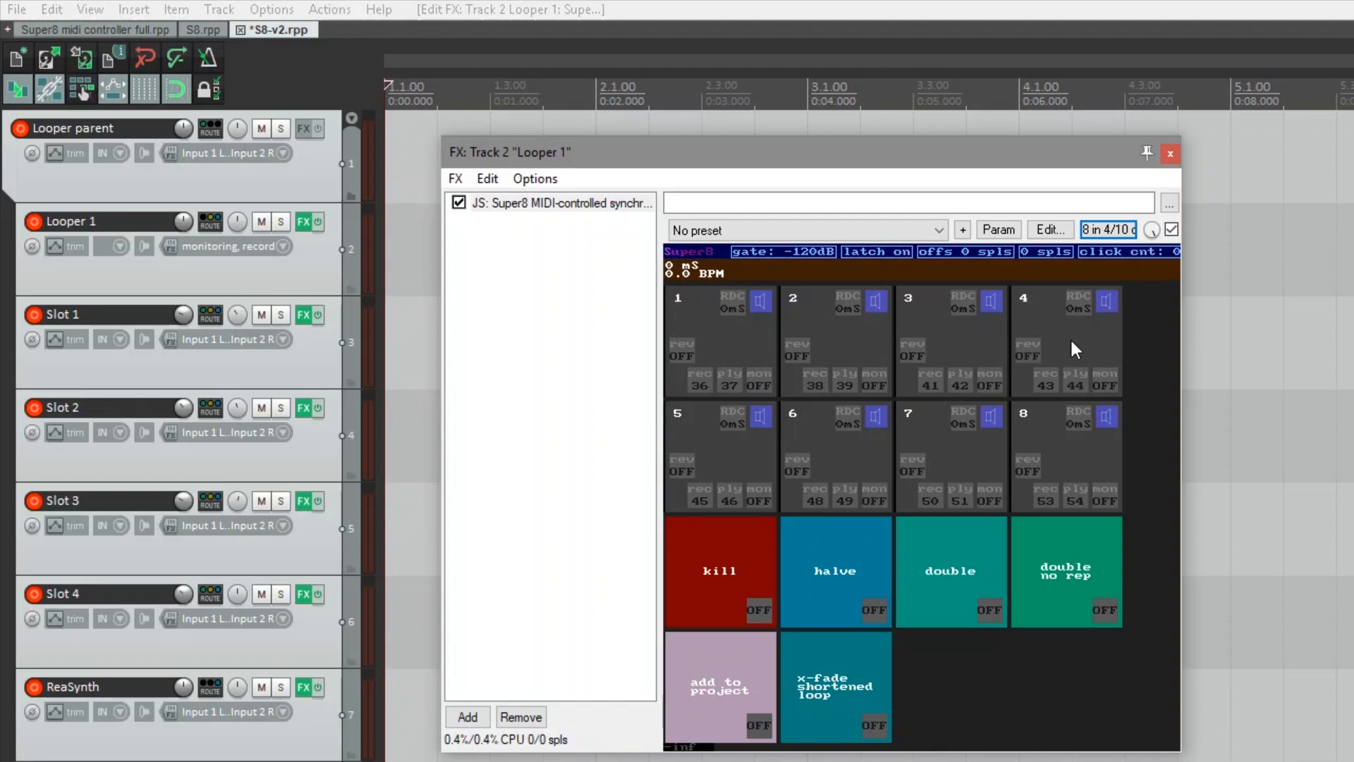
click(1176, 156)
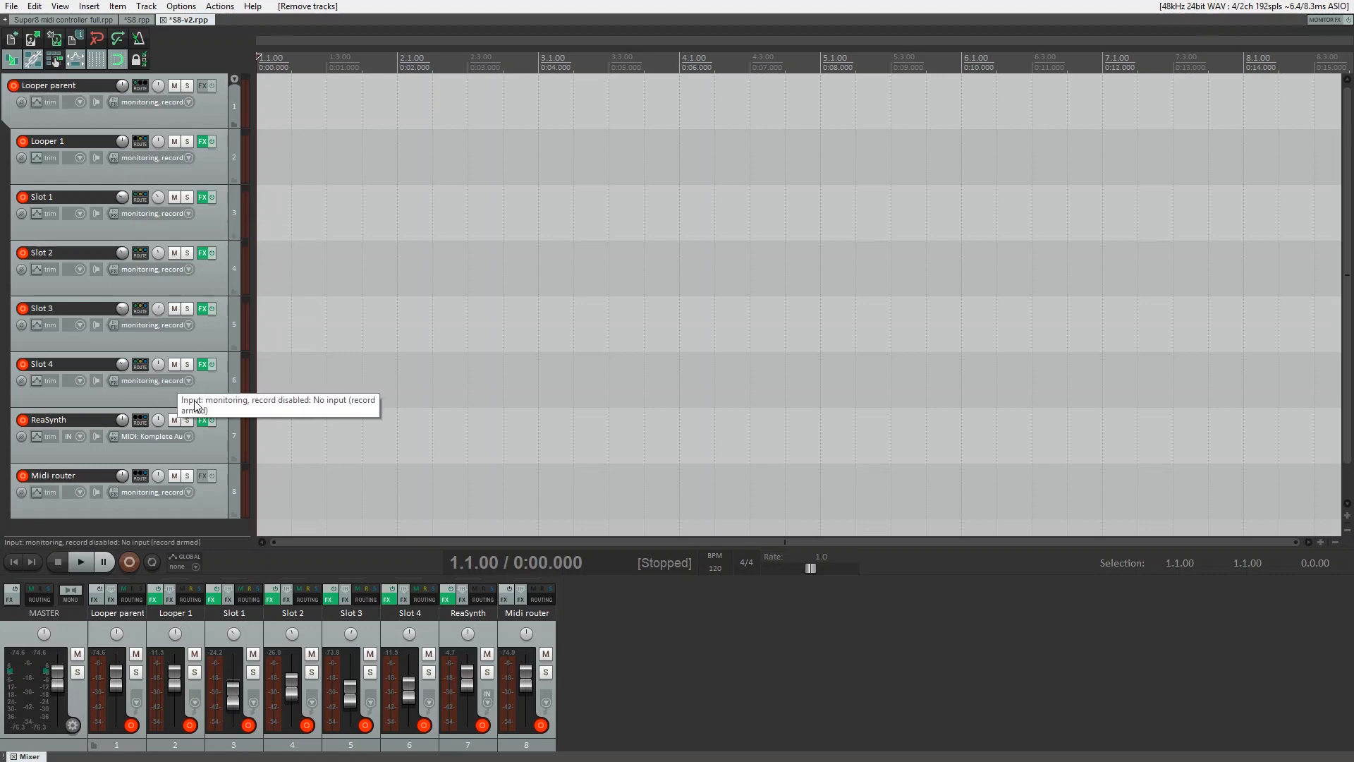
Step: Add the ReaControlMIDI plug-in to the Slot 1 track and show its MIDI activity log
click(201, 197)
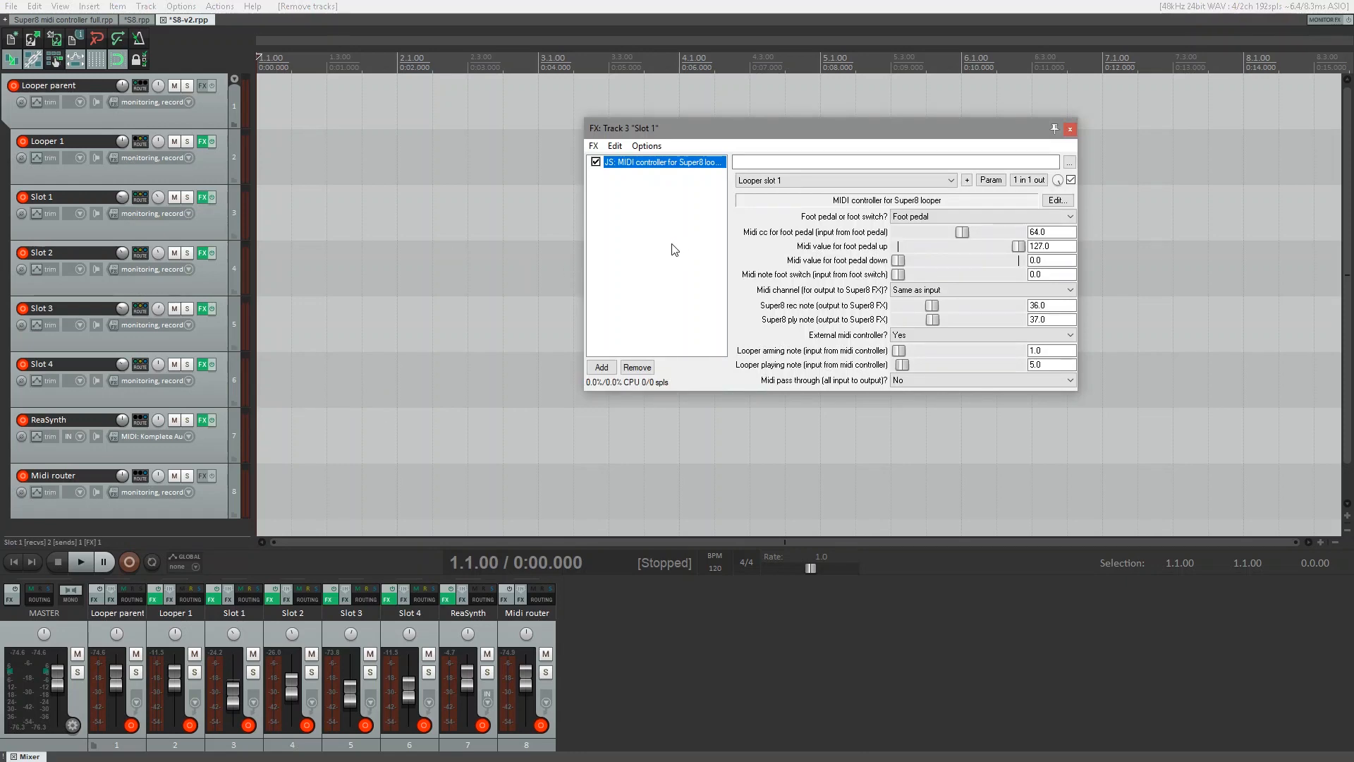
click(601, 368)
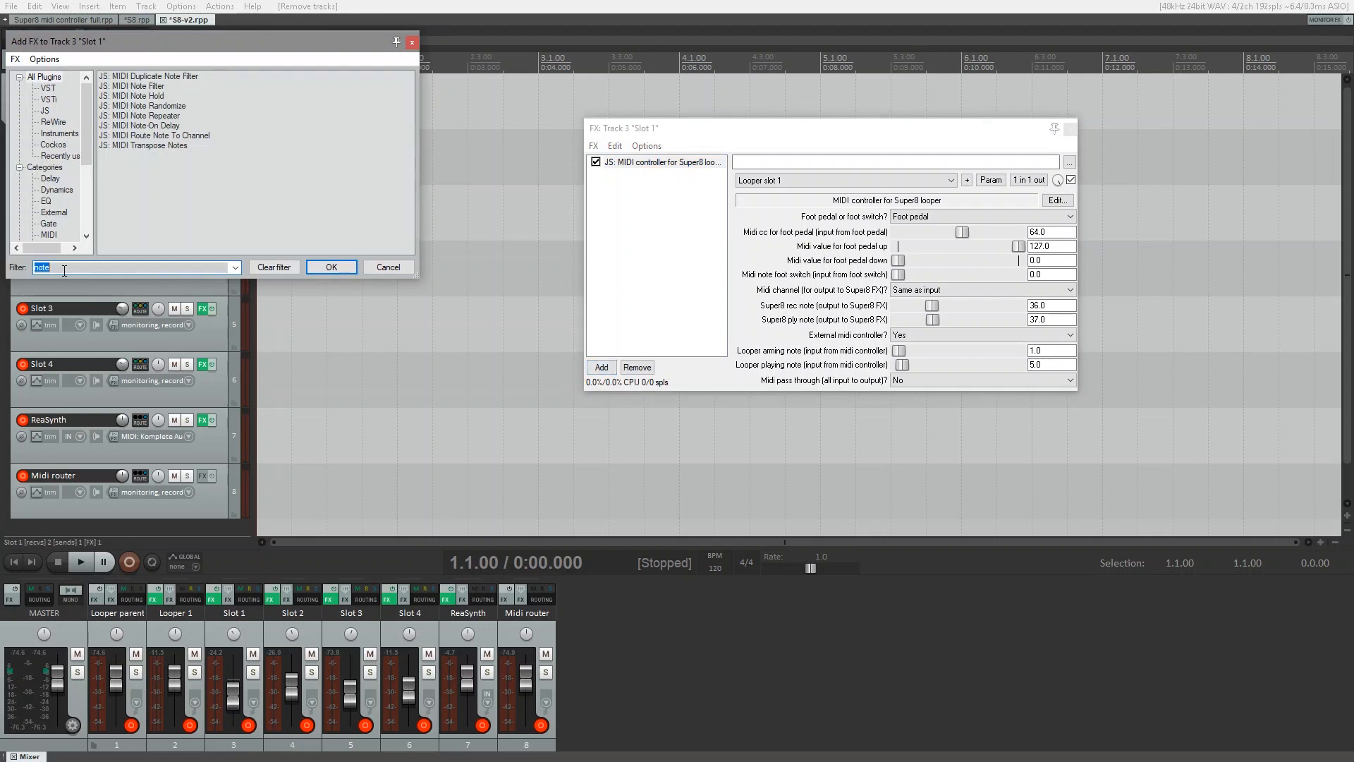
text(contr)
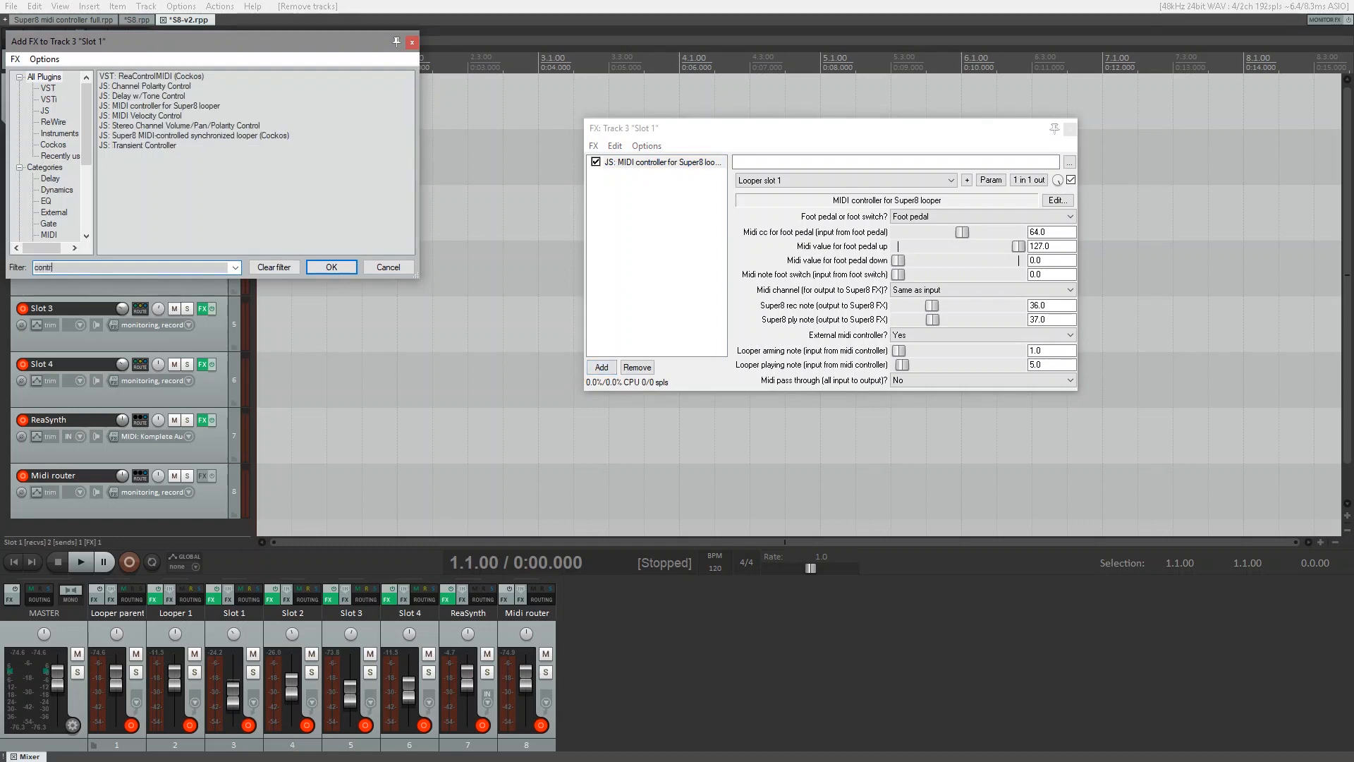
click(164, 78)
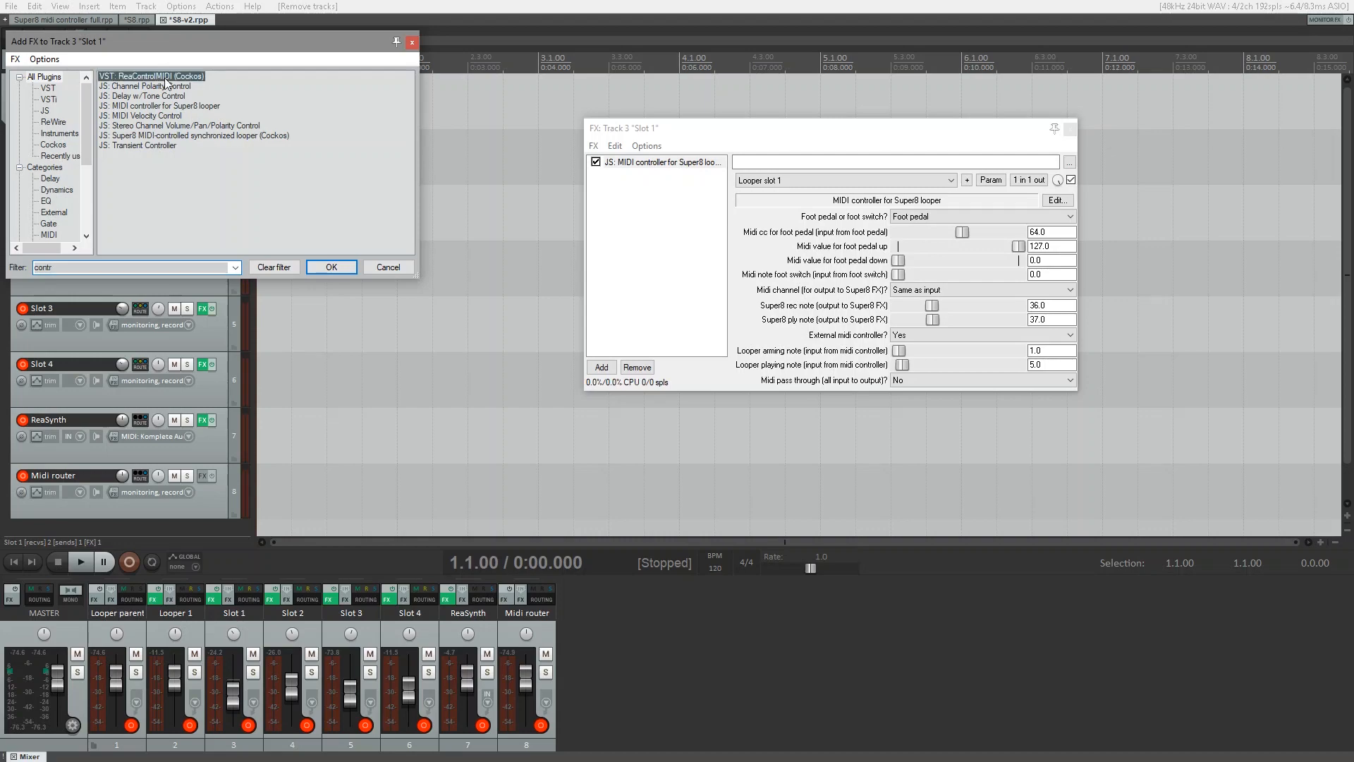
click(319, 268)
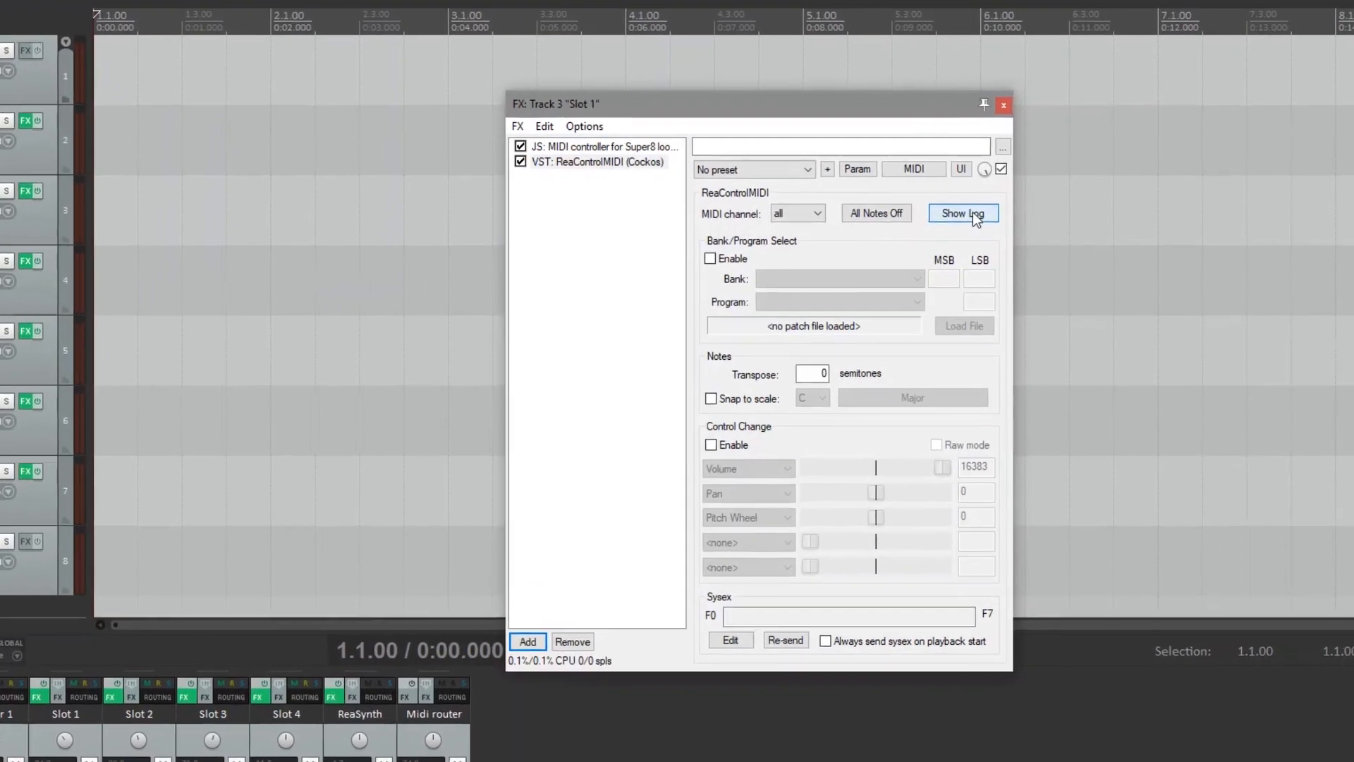
click(961, 217)
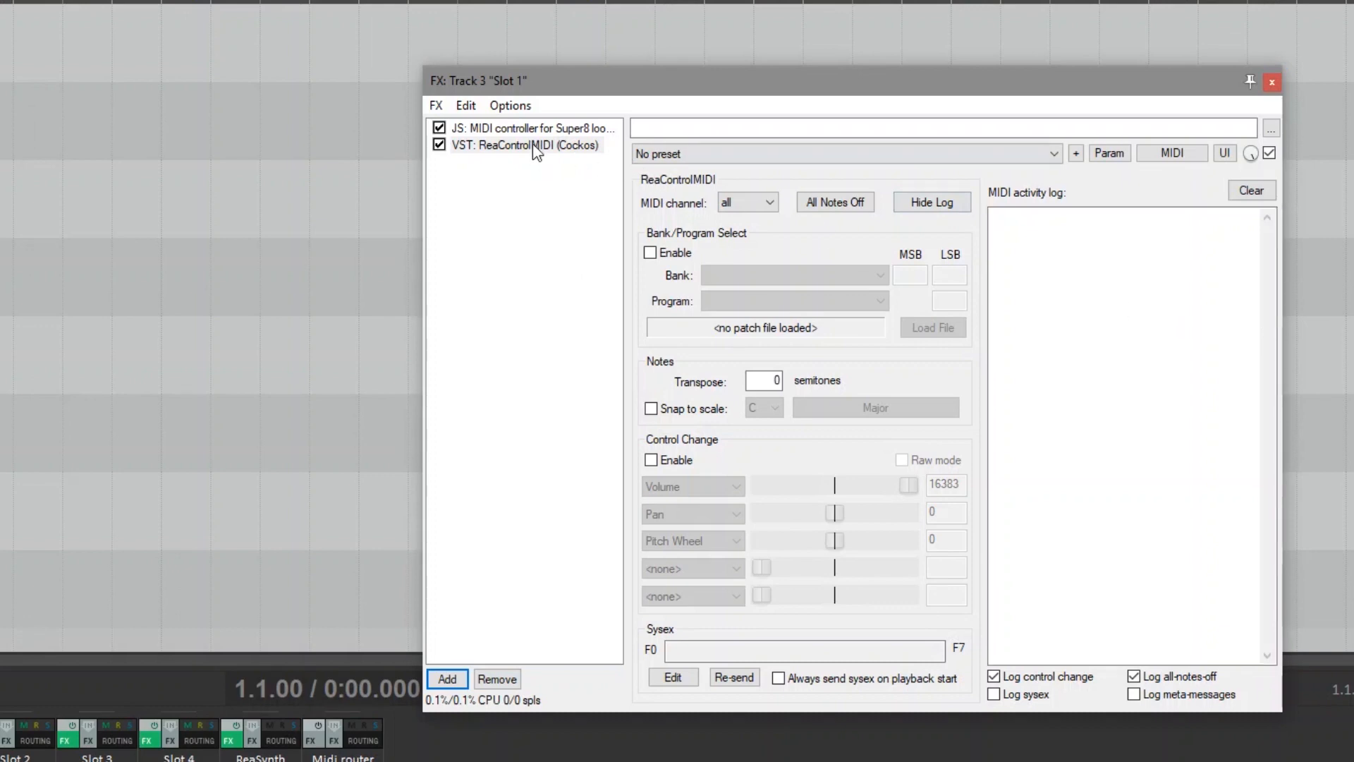
Step: Place a copy of ReaControlMIDI before the MIDI controller for Super8 looper in Slot 1's FX chain, and view each plug-in
drag(536, 151, 538, 127)
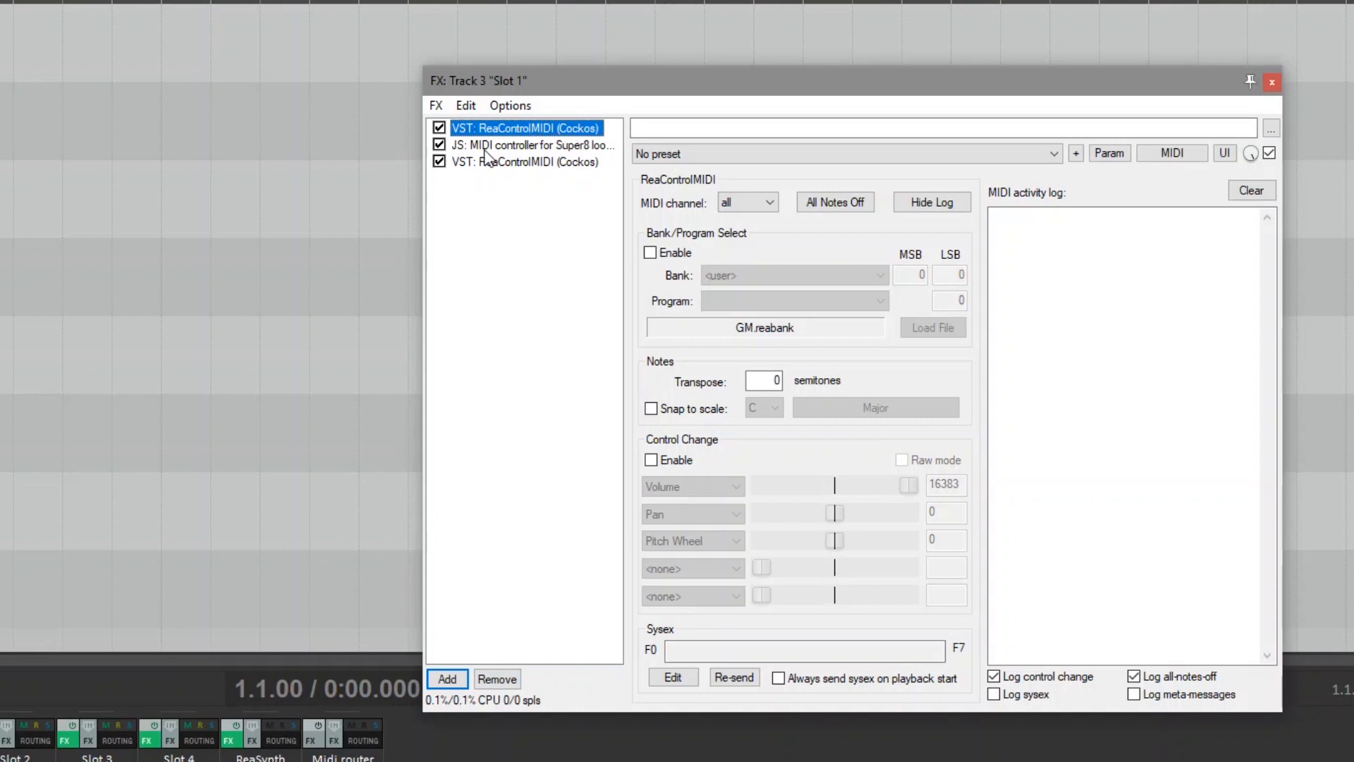
click(510, 145)
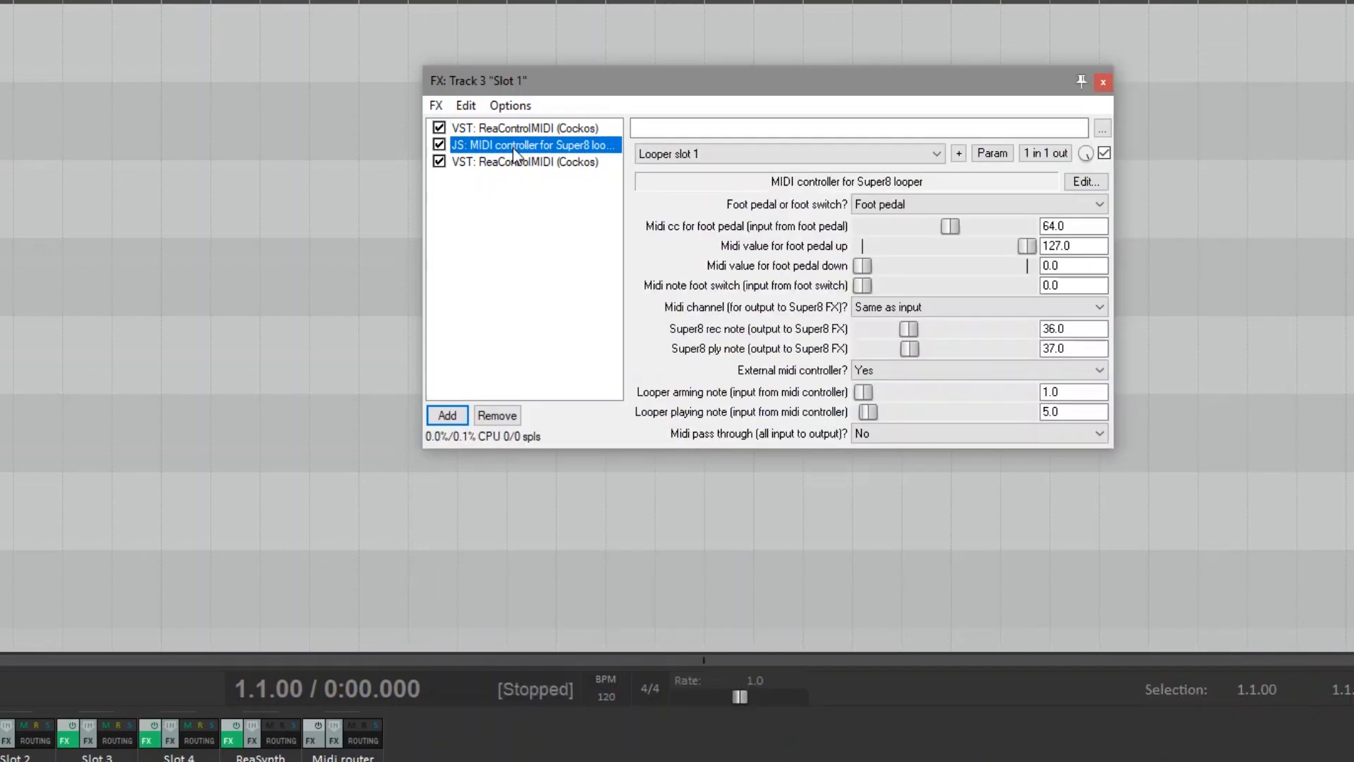
click(518, 128)
click(514, 162)
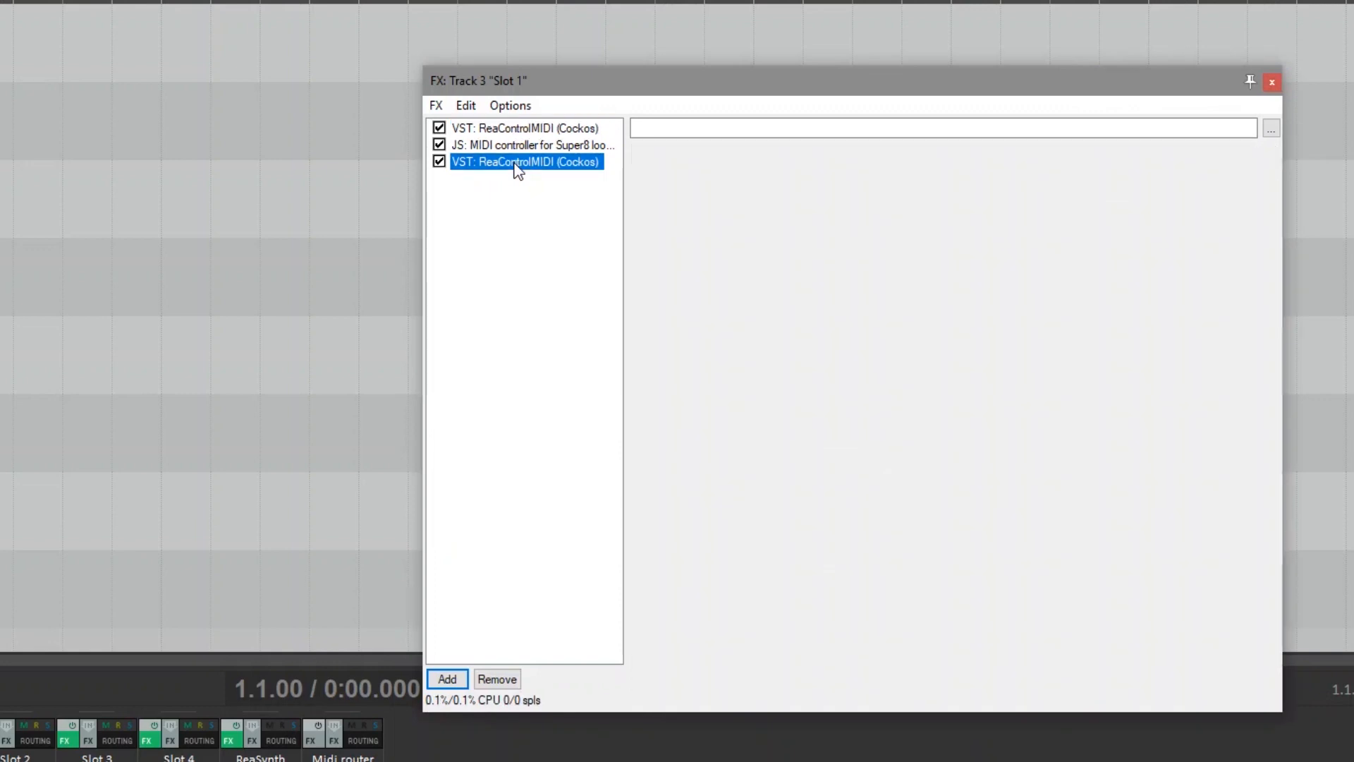
Step: Compare the MIDI activity logs of the ReaControlMIDI plug-ins before and after the MIDI controller for Super8 looper on Slot 1
click(513, 128)
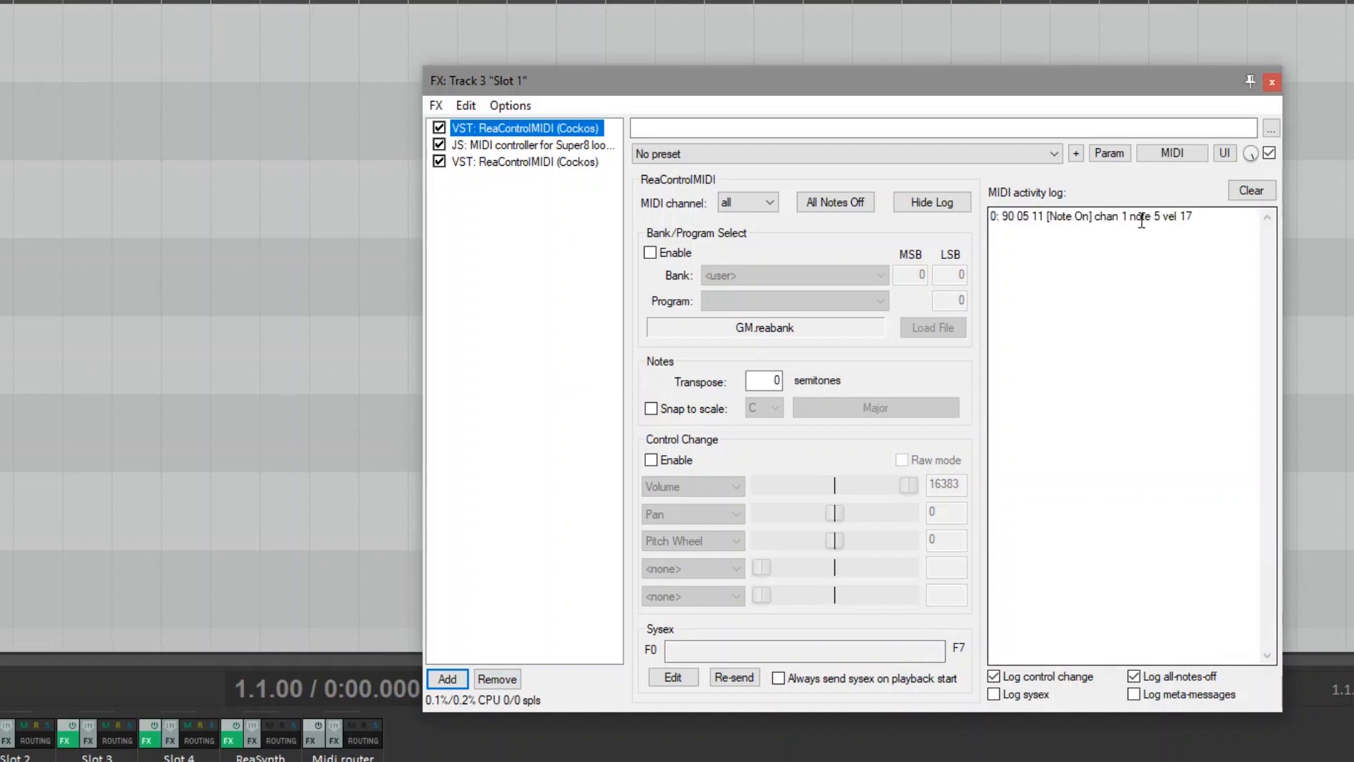
click(527, 166)
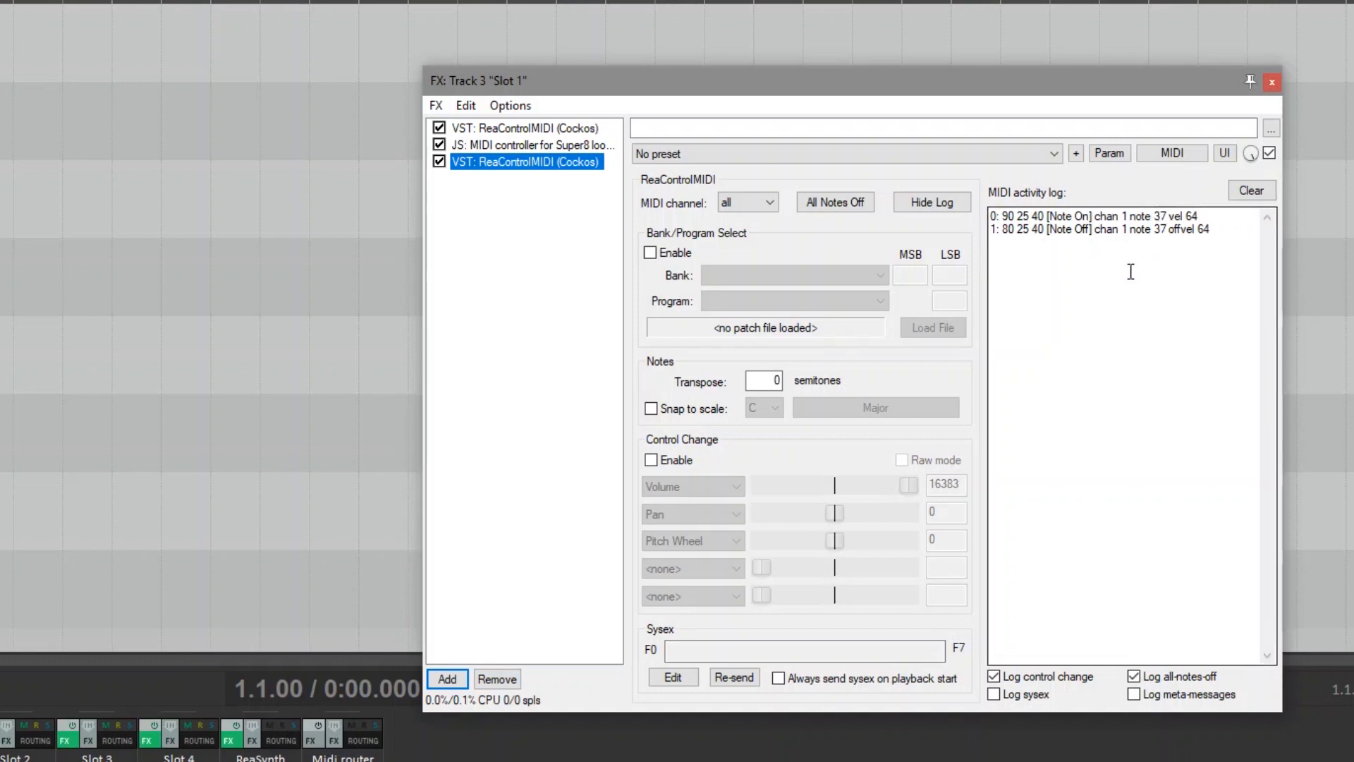
click(570, 127)
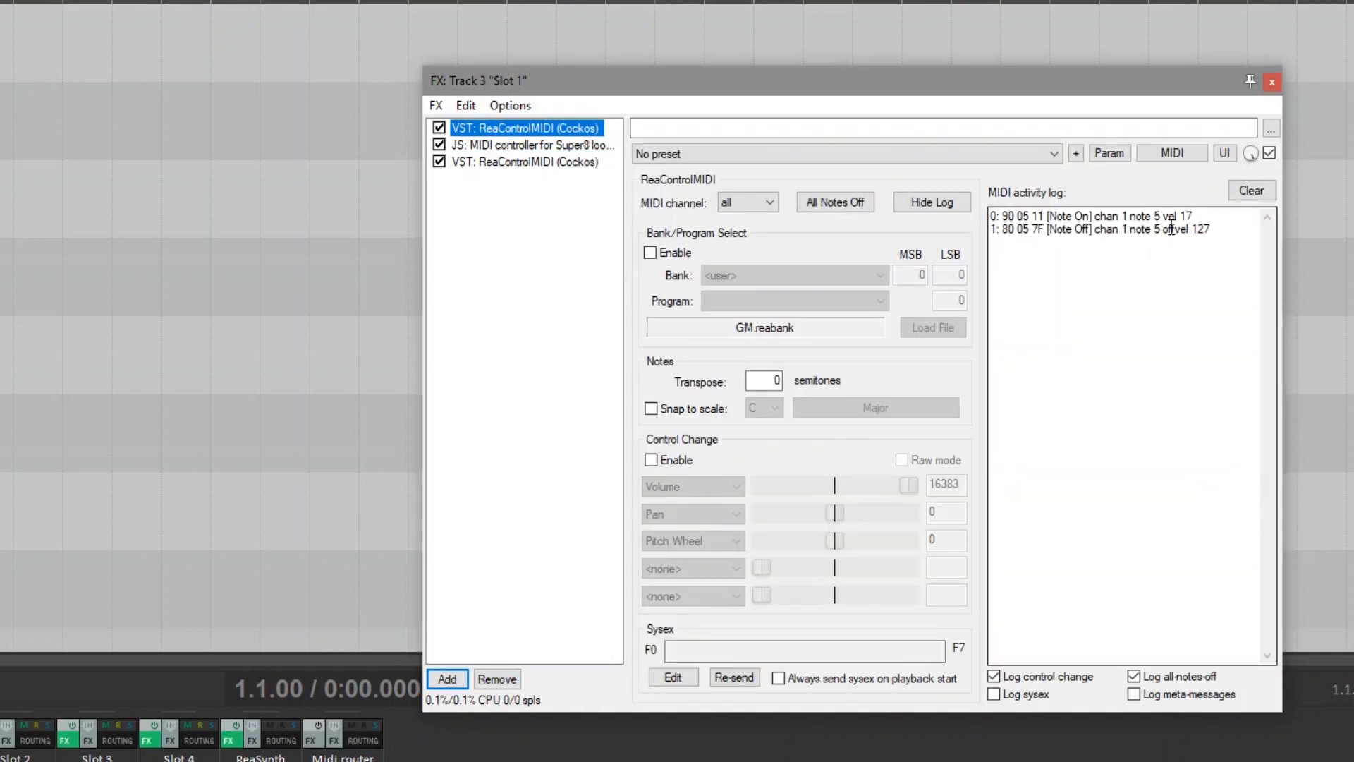
click(584, 164)
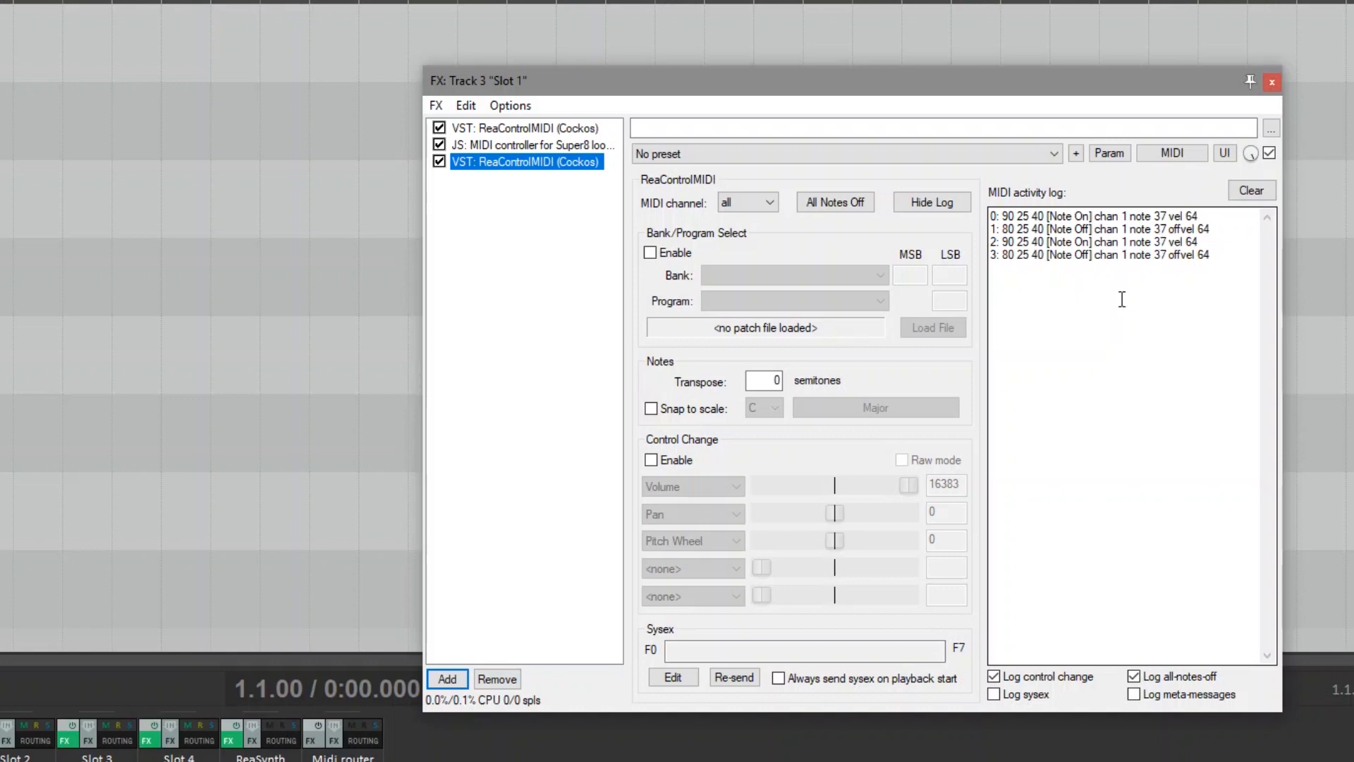
click(545, 128)
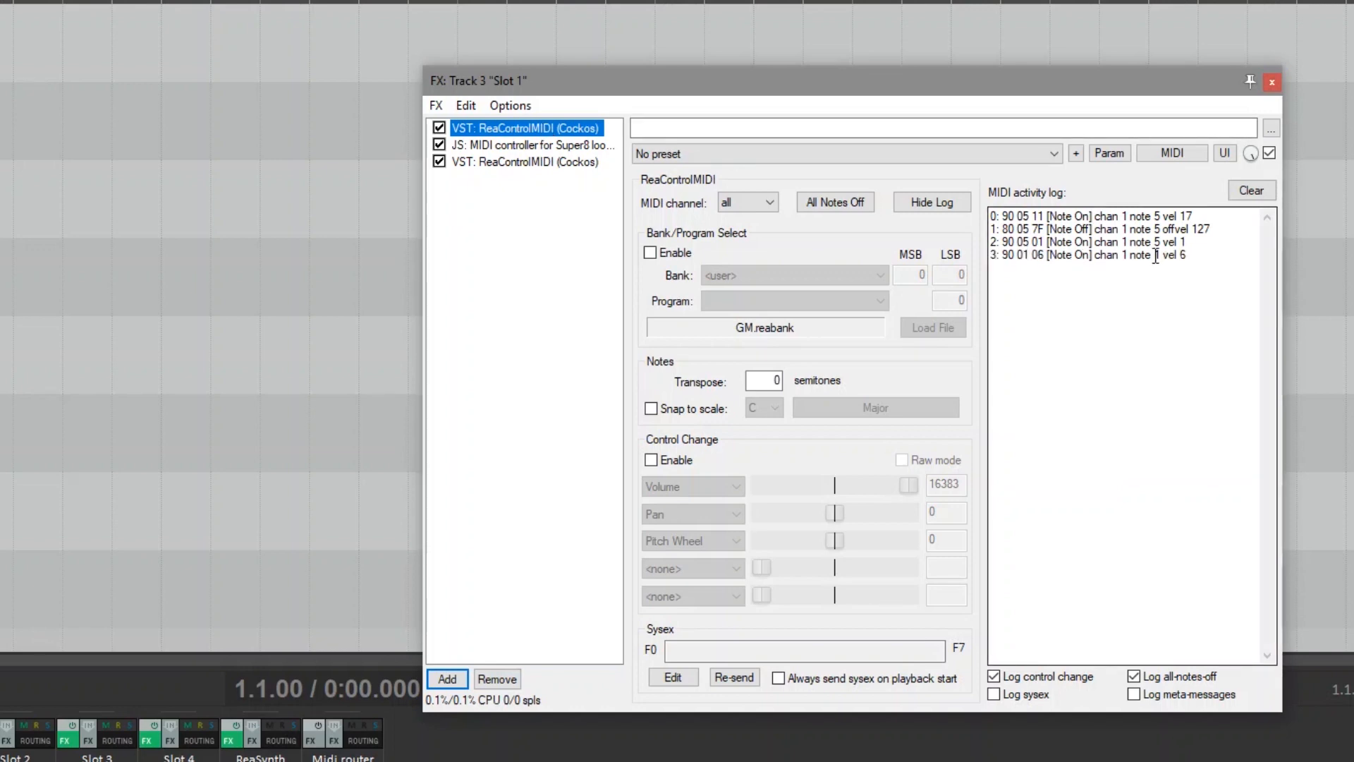
click(542, 163)
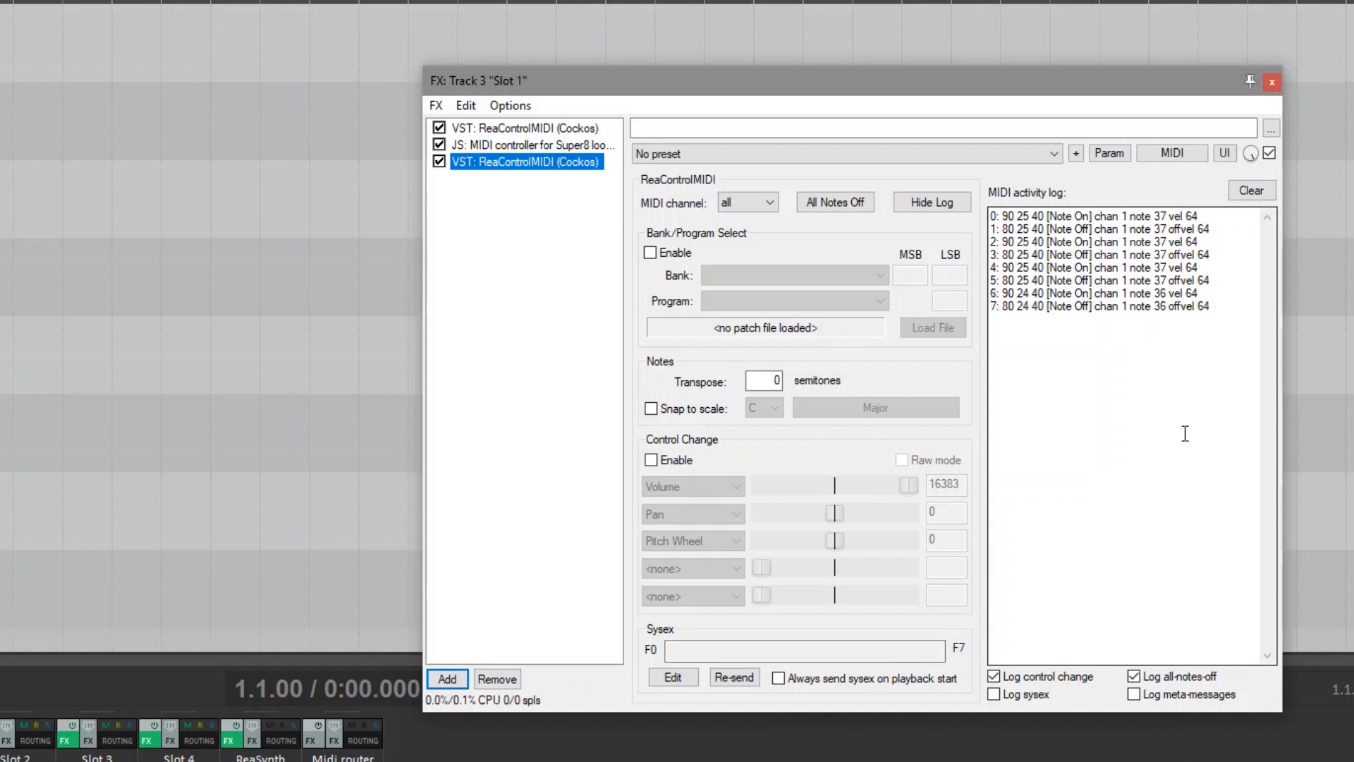
click(562, 130)
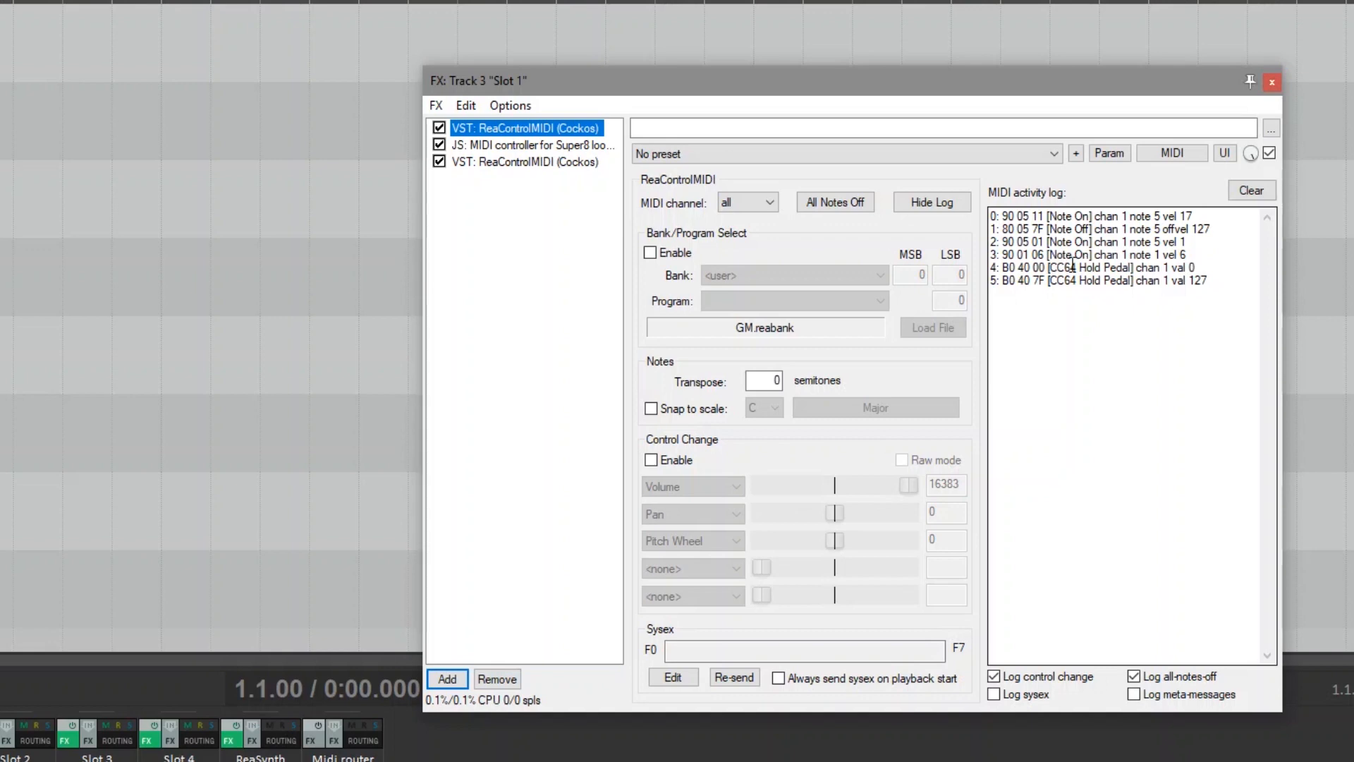
Step: Remove both ReaControlMIDI plug-ins from the Slot 1 track and close its FX chain
click(509, 167)
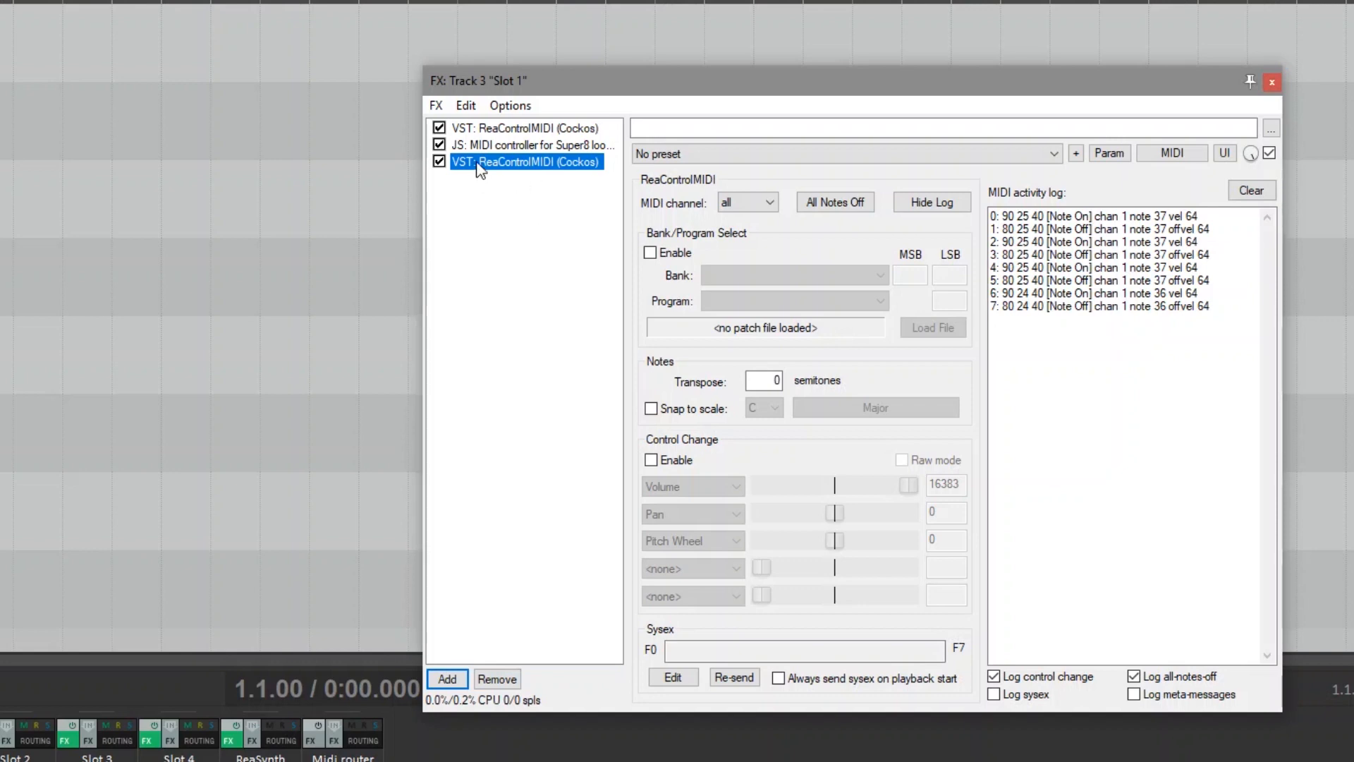
click(496, 678)
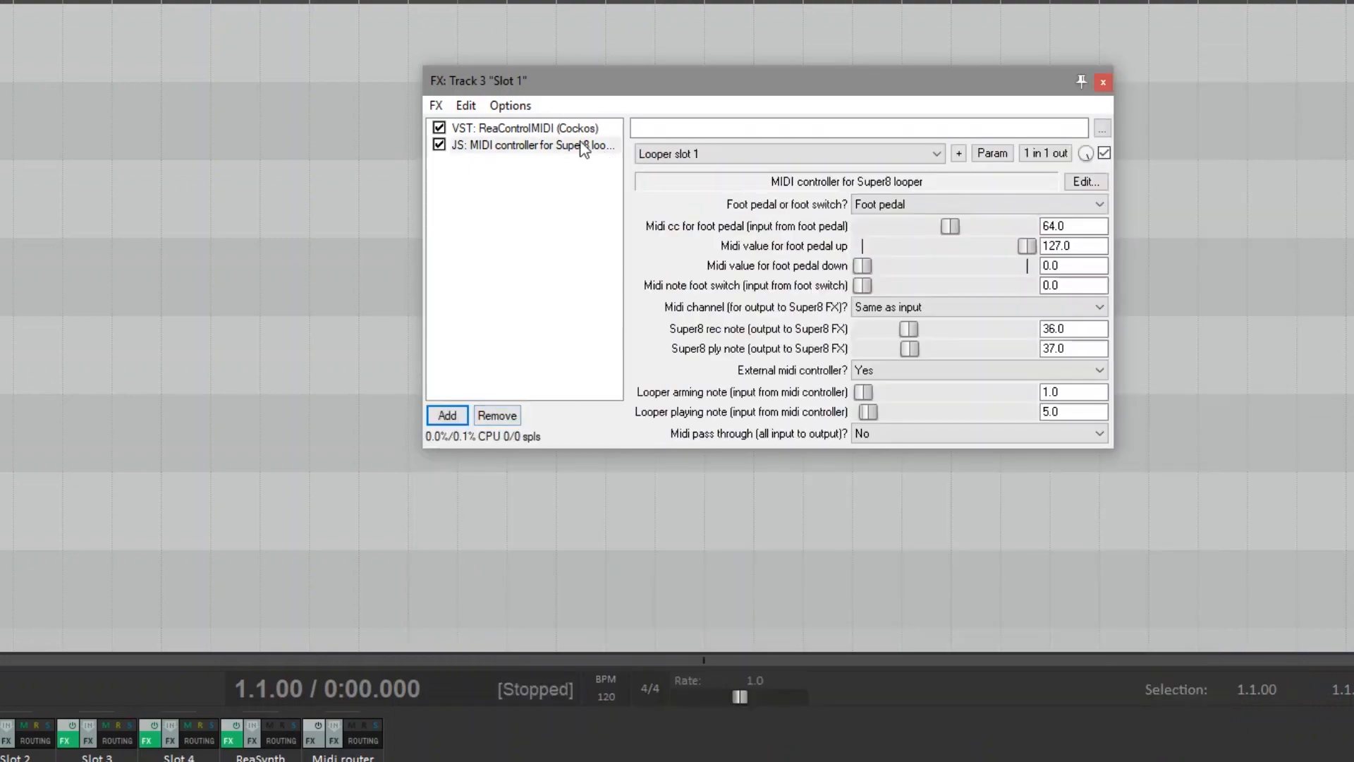
click(536, 129)
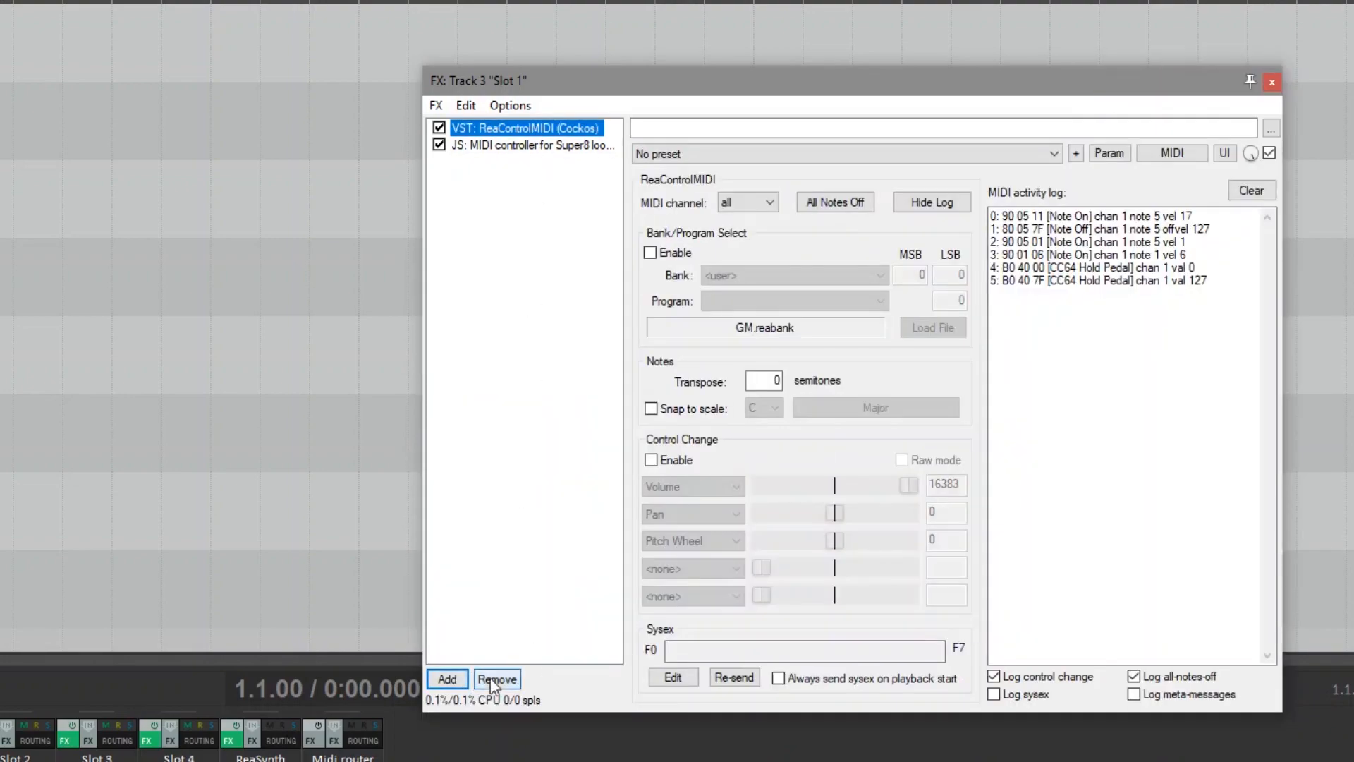
click(496, 678)
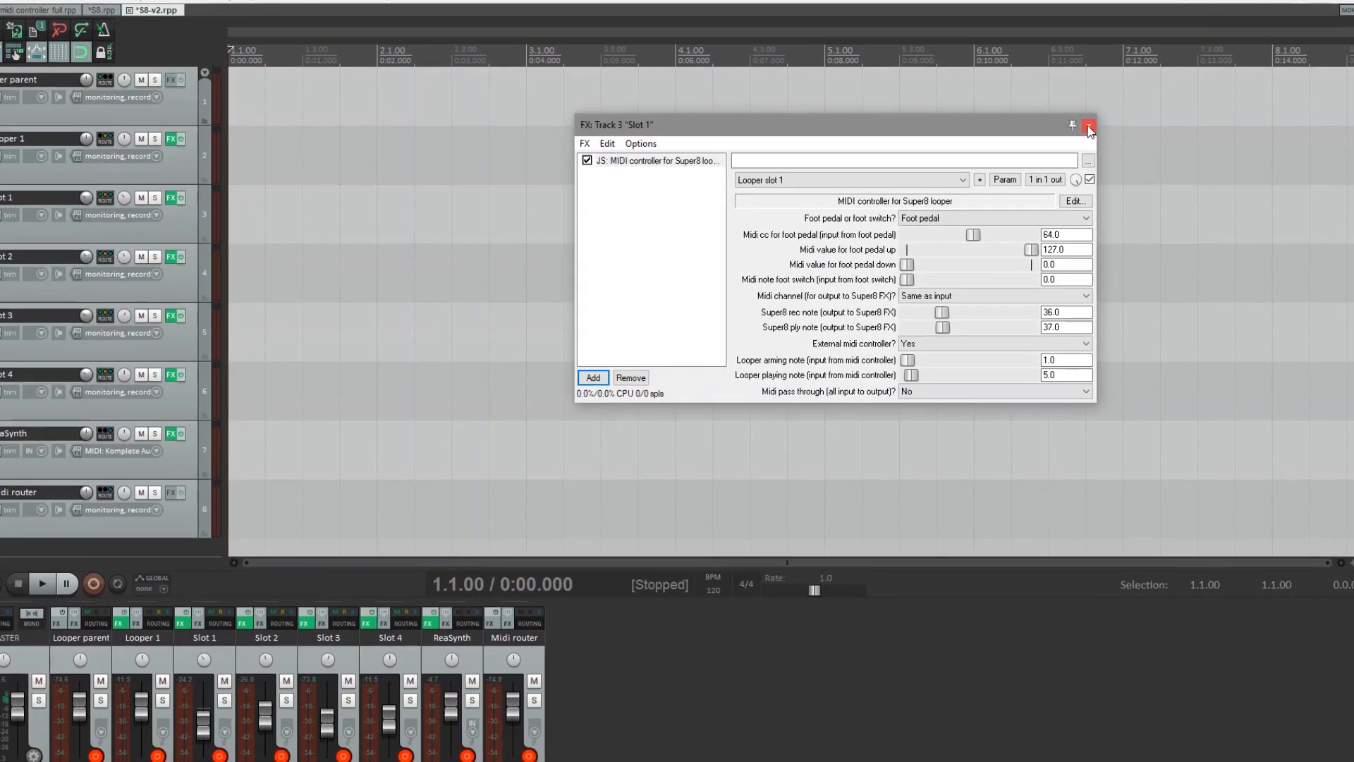
click(1111, 120)
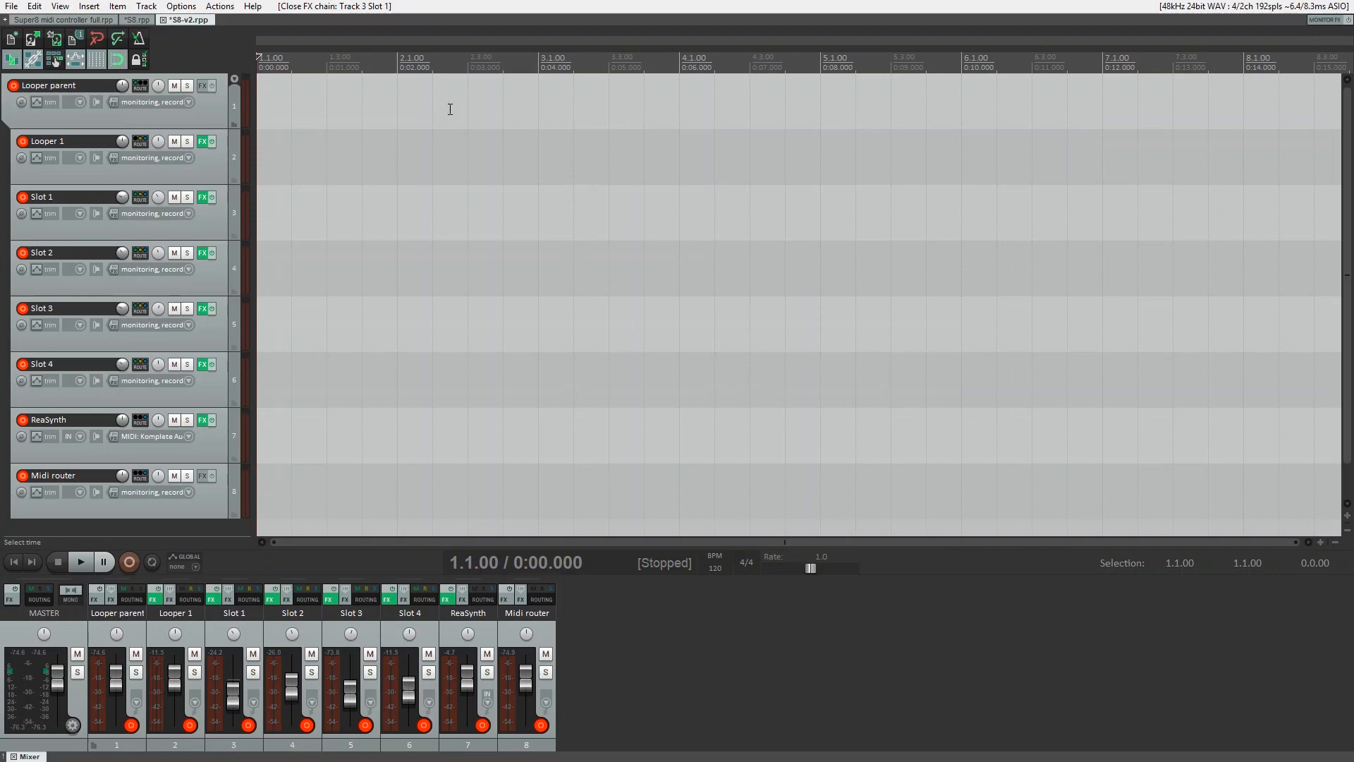
Step: Switch slot 1 from recording to playing in Looper 1's Super8 plug-in, and kill the loops
click(204, 142)
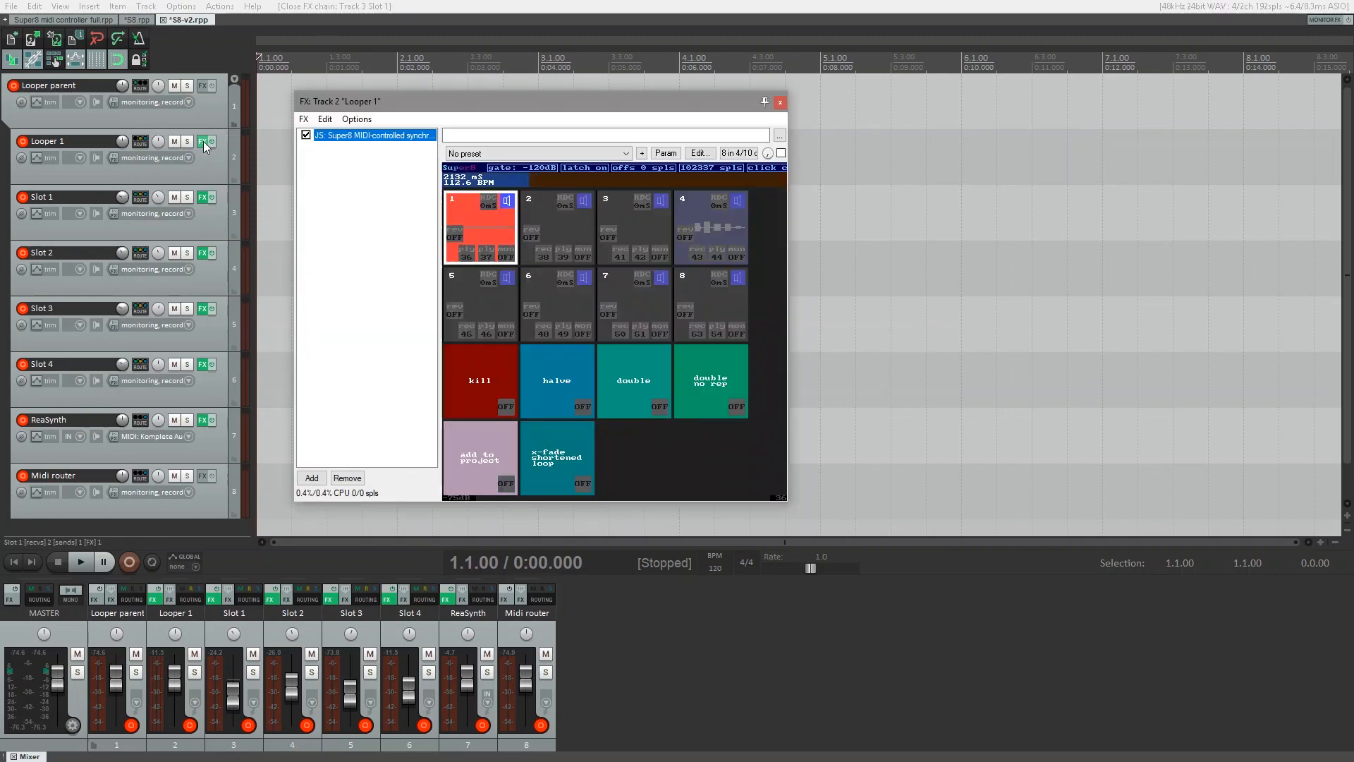
click(500, 234)
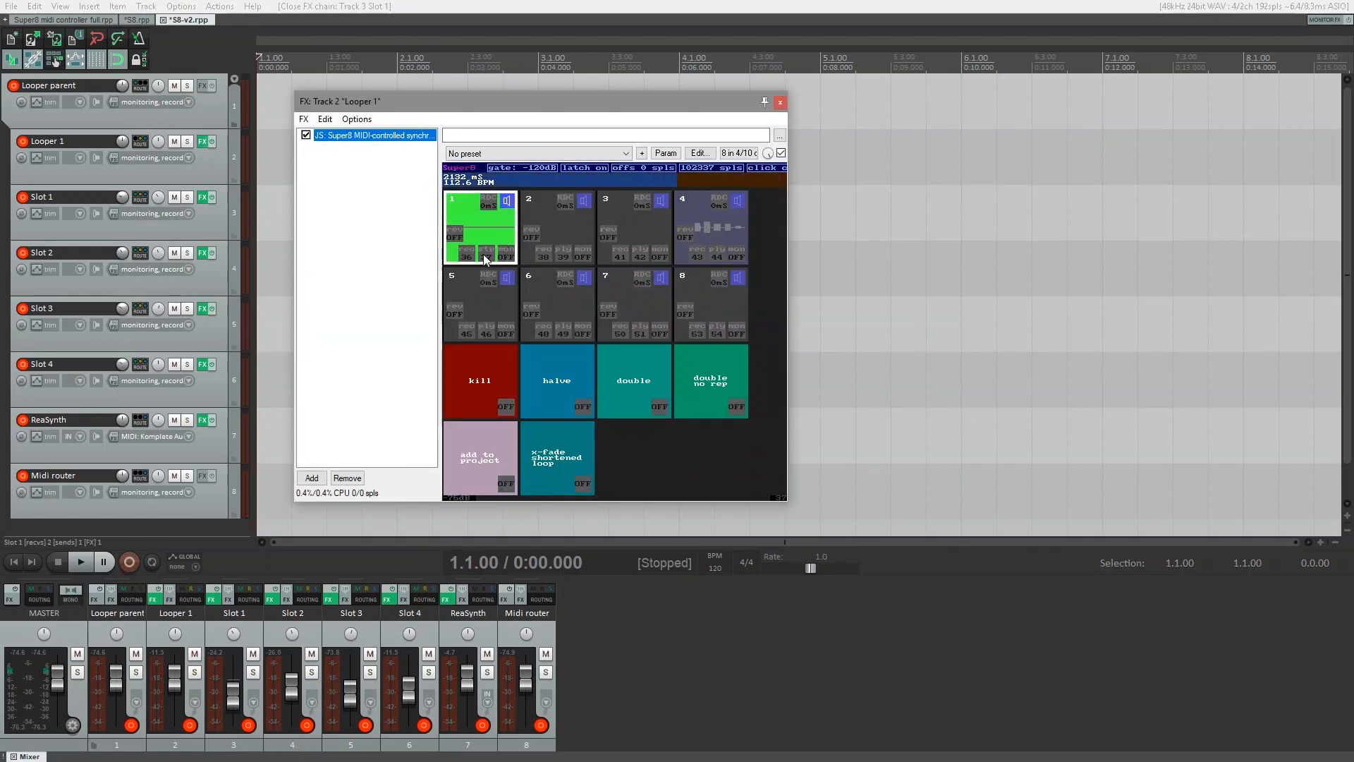
click(486, 371)
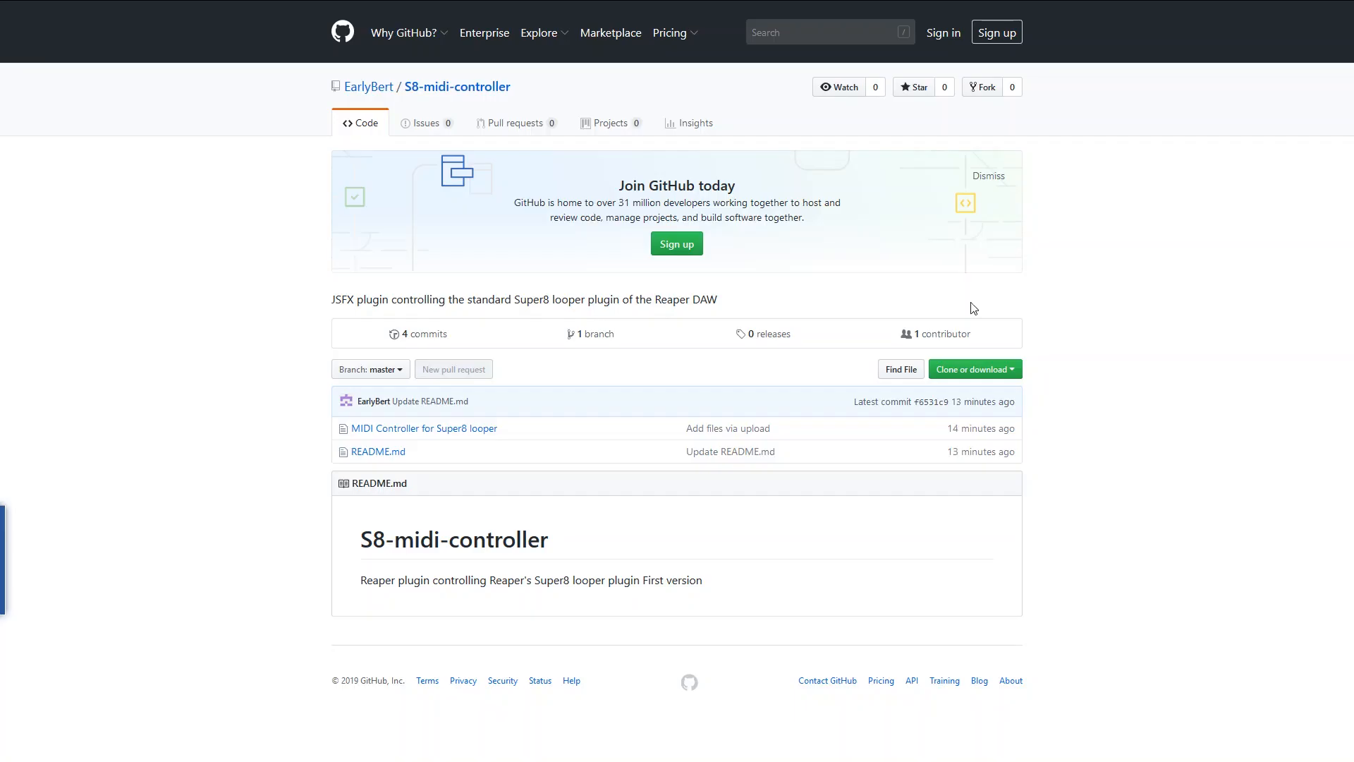
Step: Download the EarlyBert/S8-midi-controller repository from GitHub in the browser as a ZIP
mouse_move(485, 2)
click(998, 371)
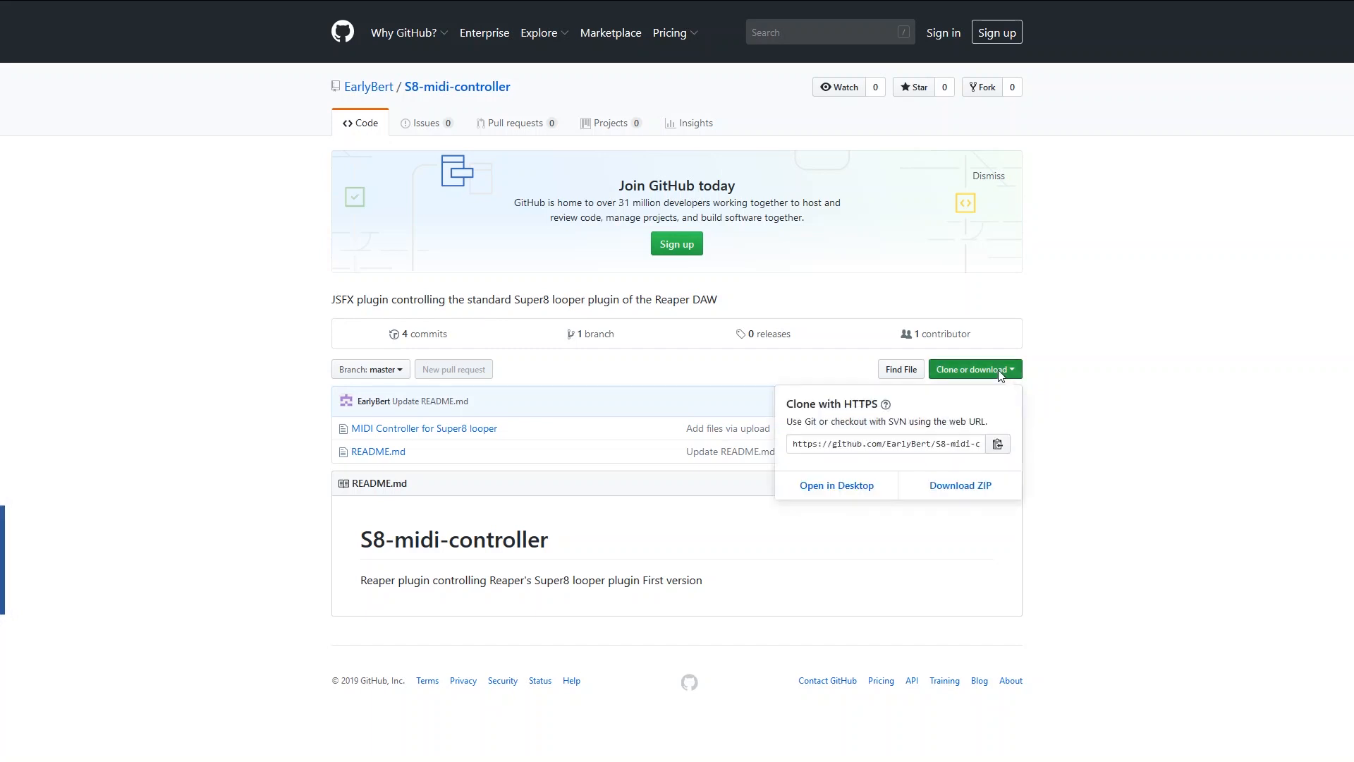
click(961, 485)
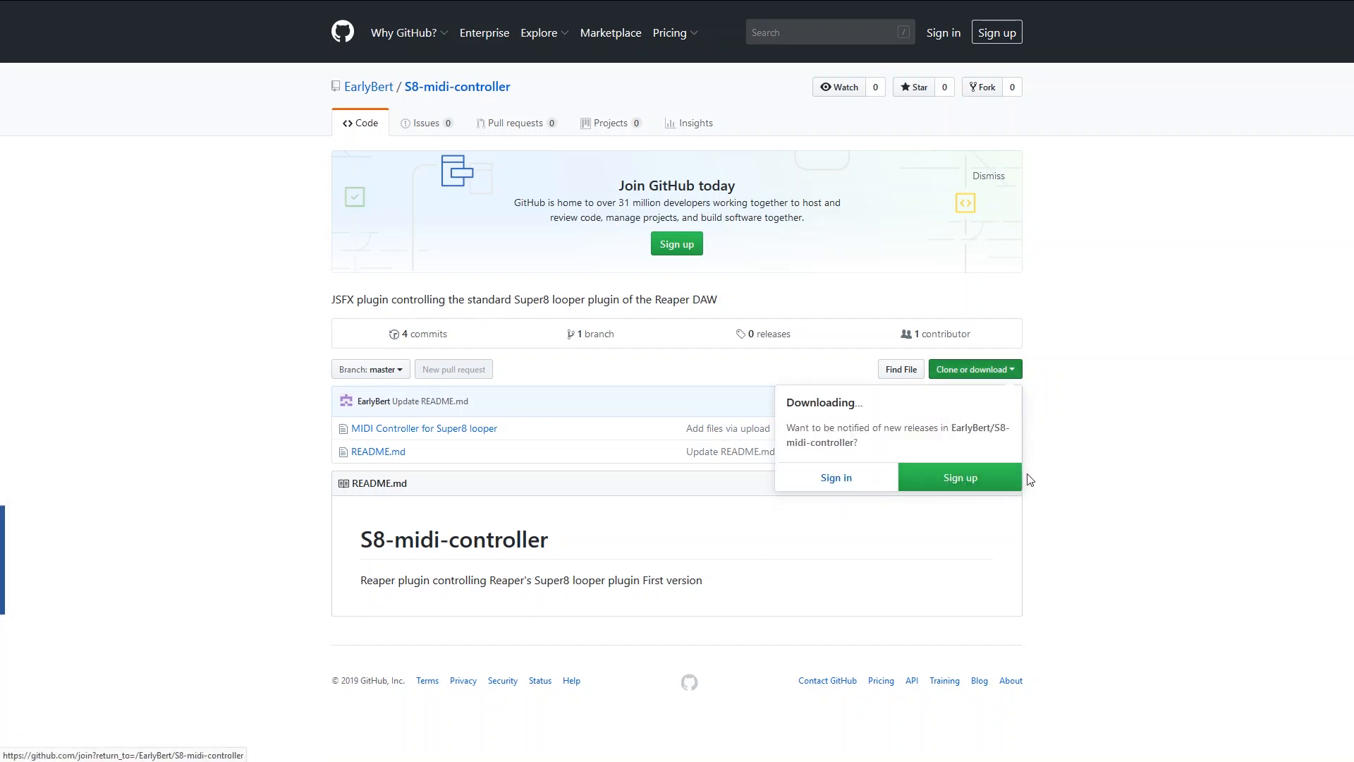
Step: Copy the MIDI Controller for Super8 looper file from the S8-midi-controller-master folder inside the downloaded S8-midi-controller-master.zip
mouse_move(1227, 6)
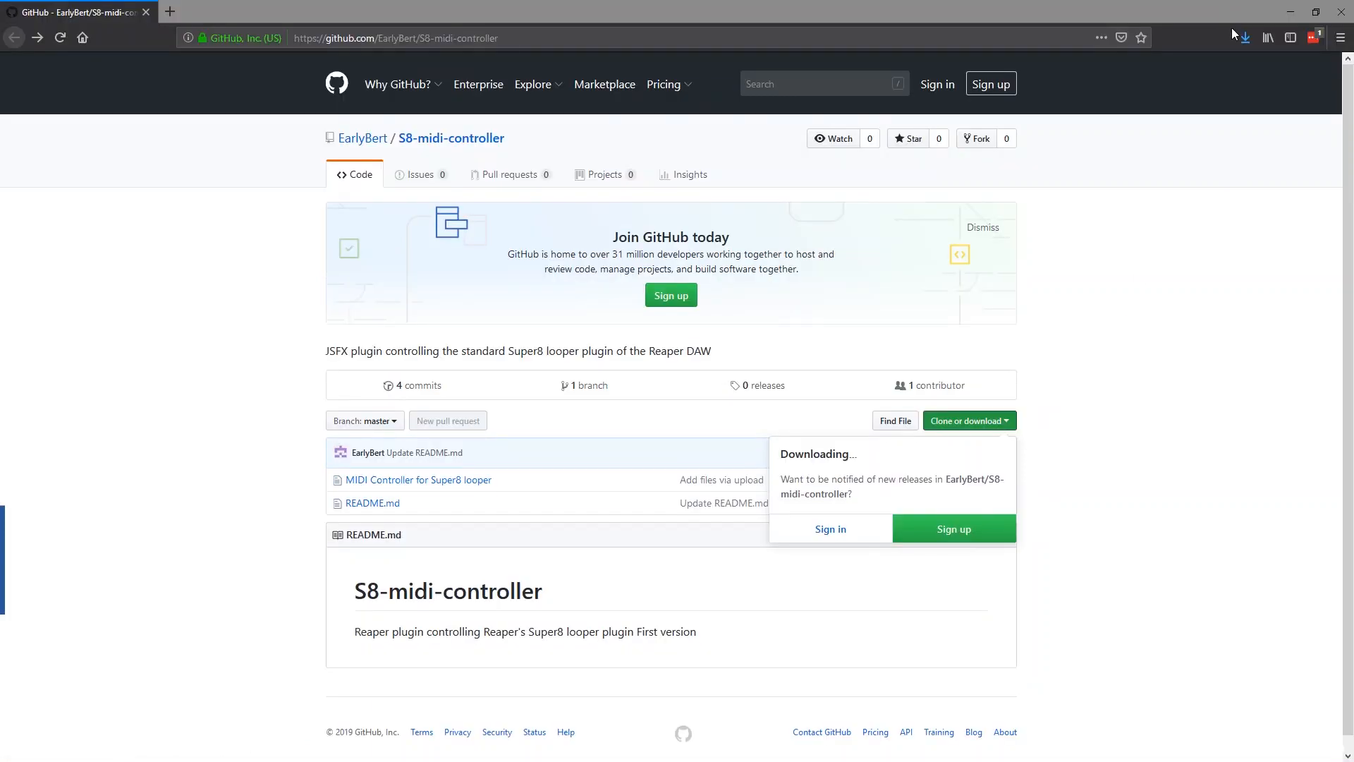
click(1244, 37)
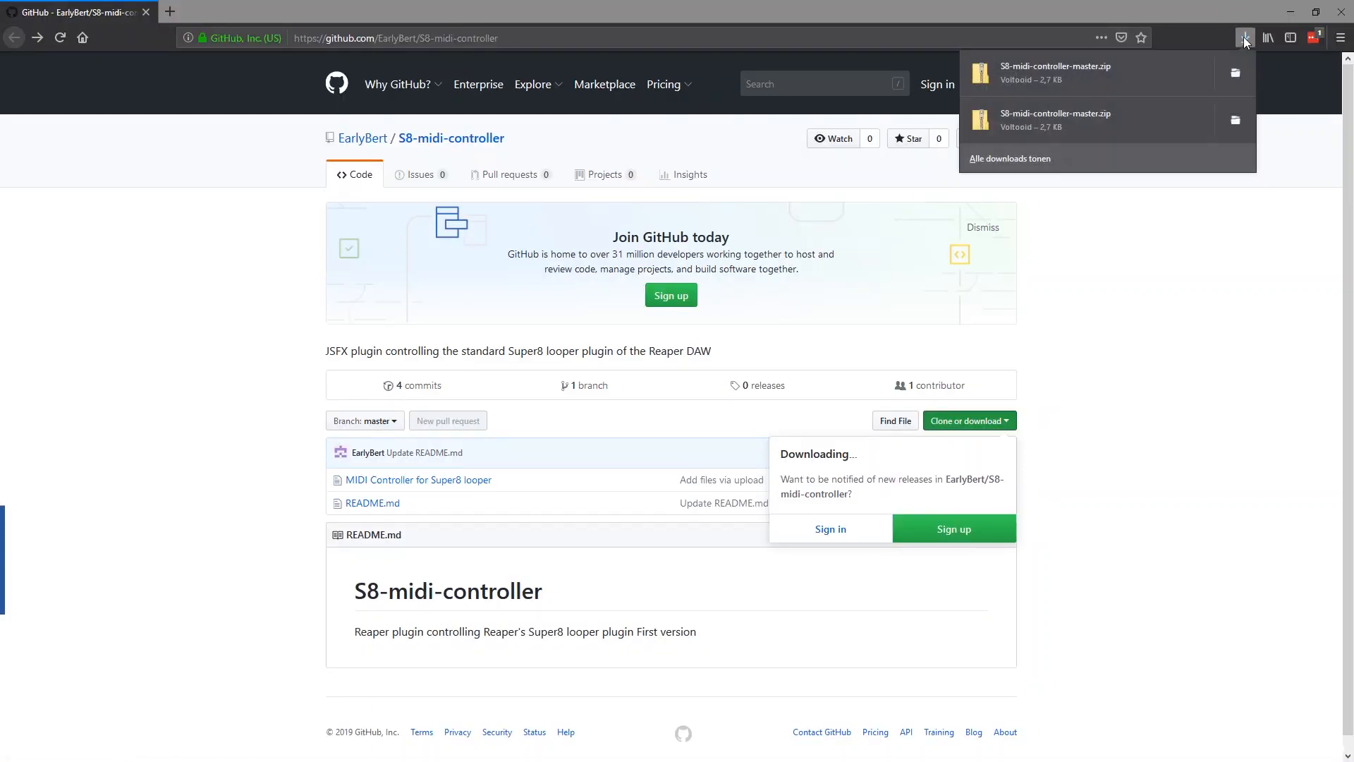
click(1050, 72)
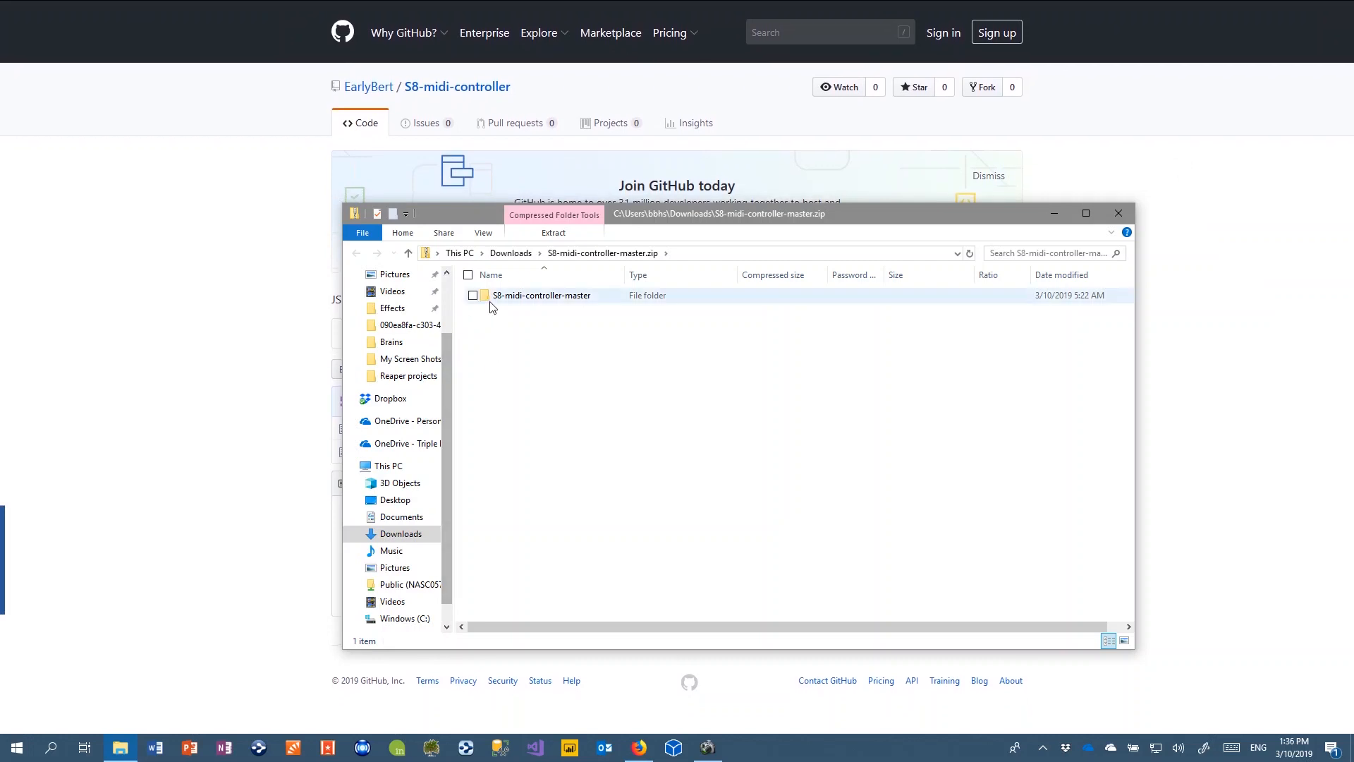
double_click(492, 300)
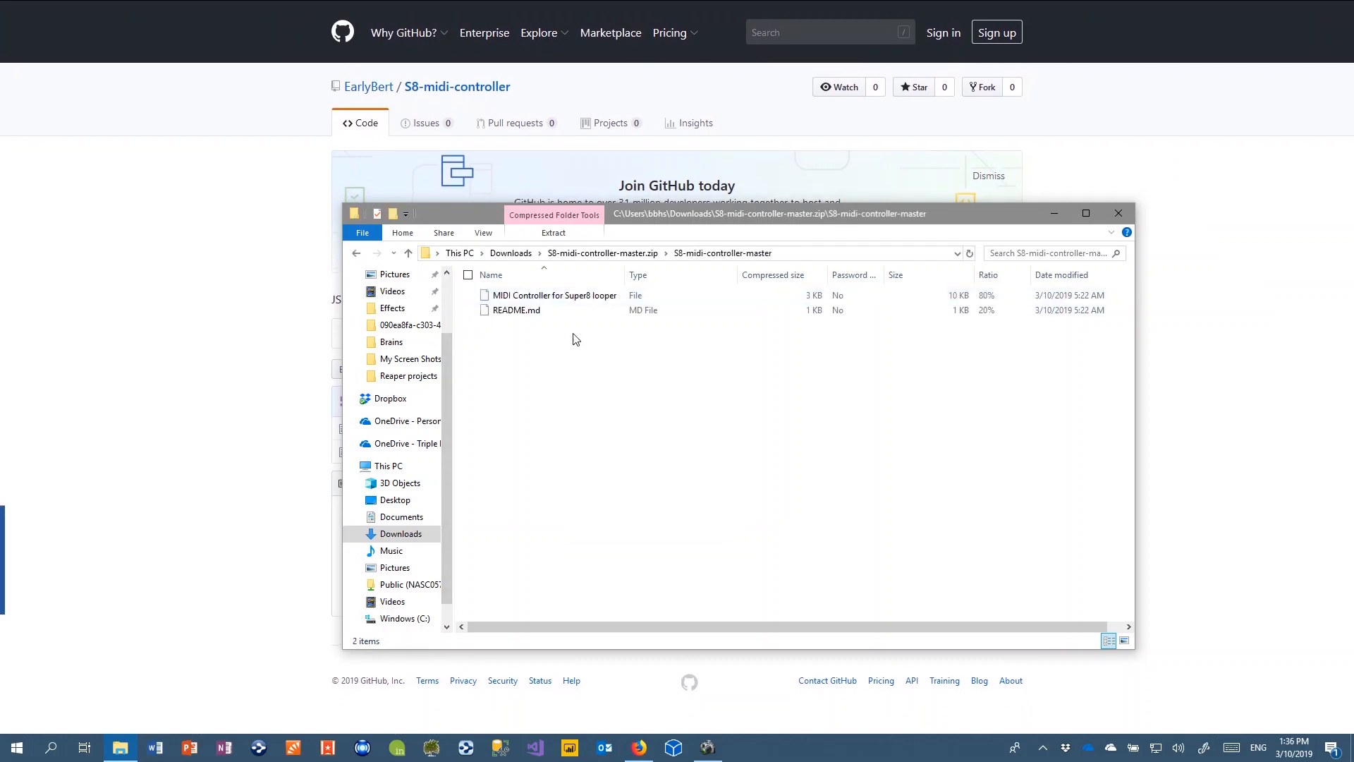
click(557, 301)
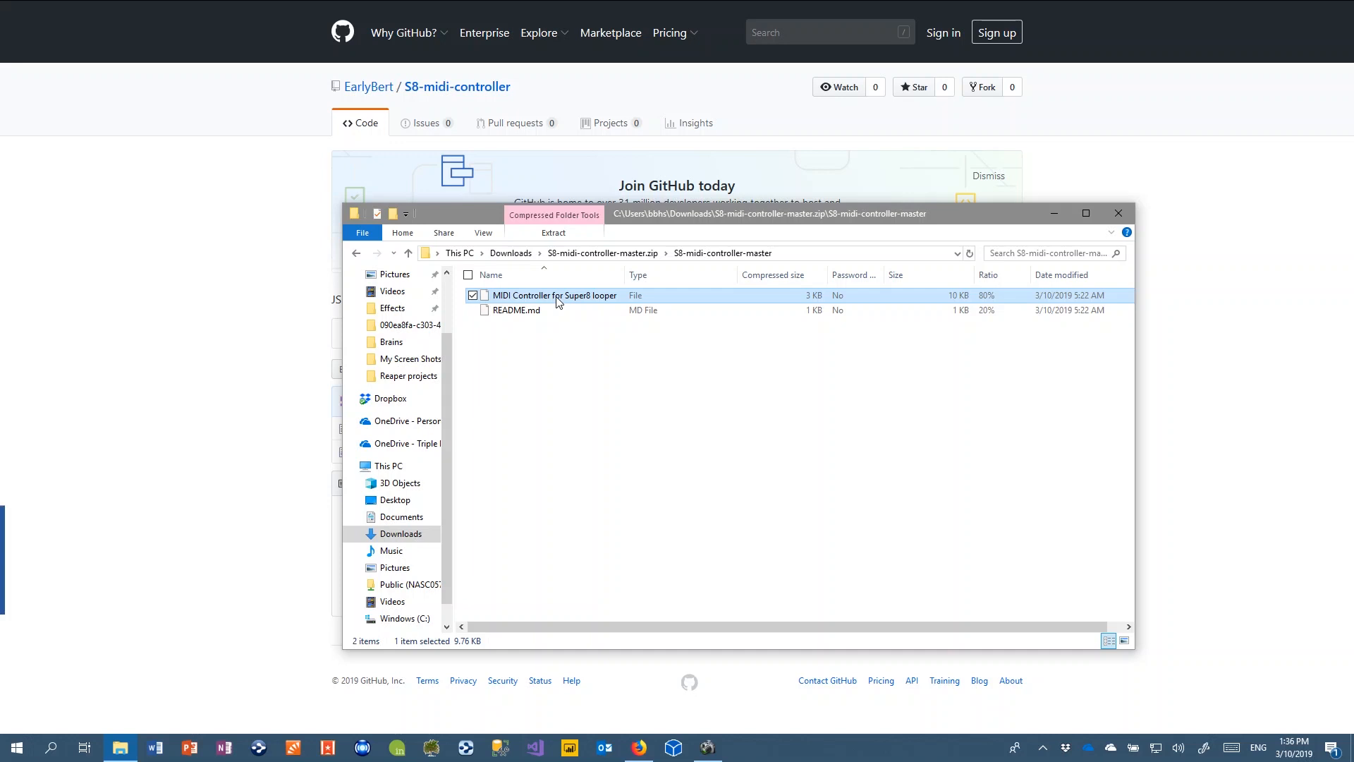
right_click(442, 297)
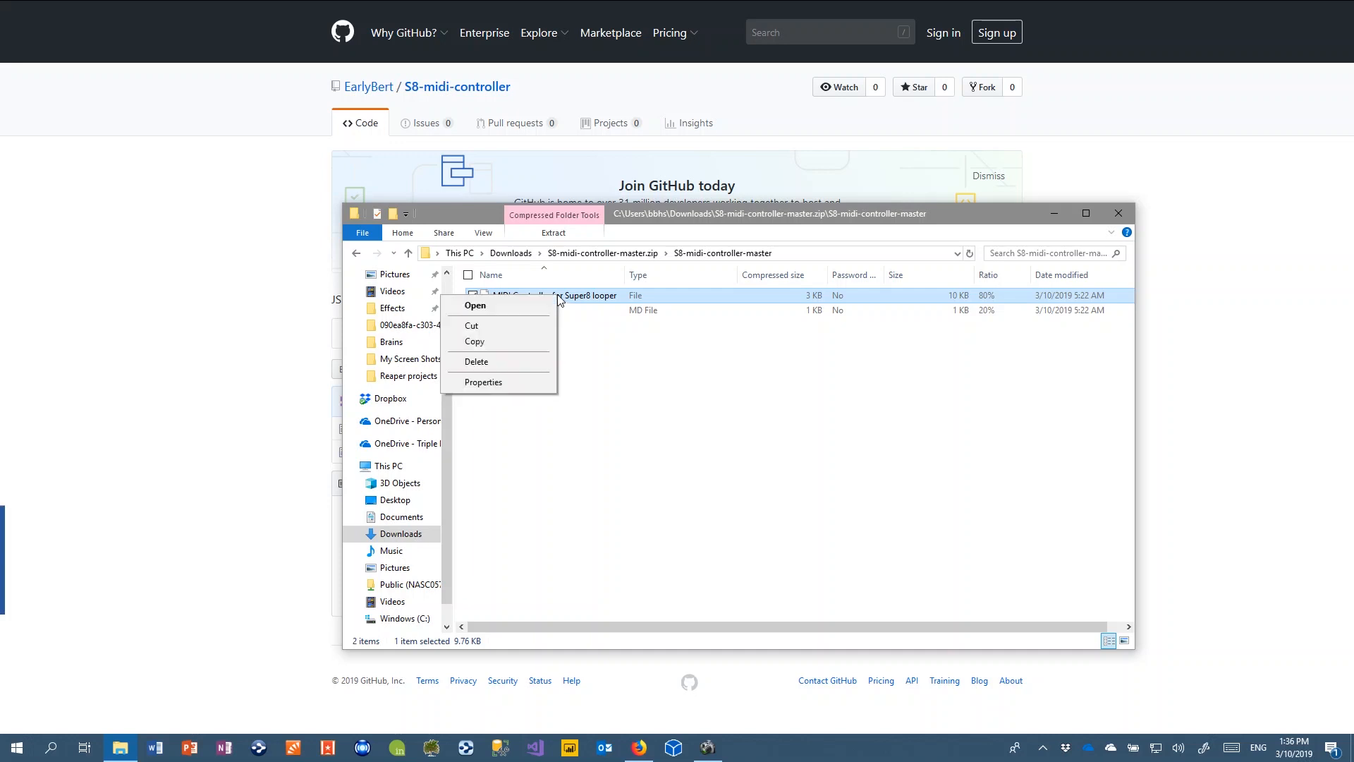
click(493, 342)
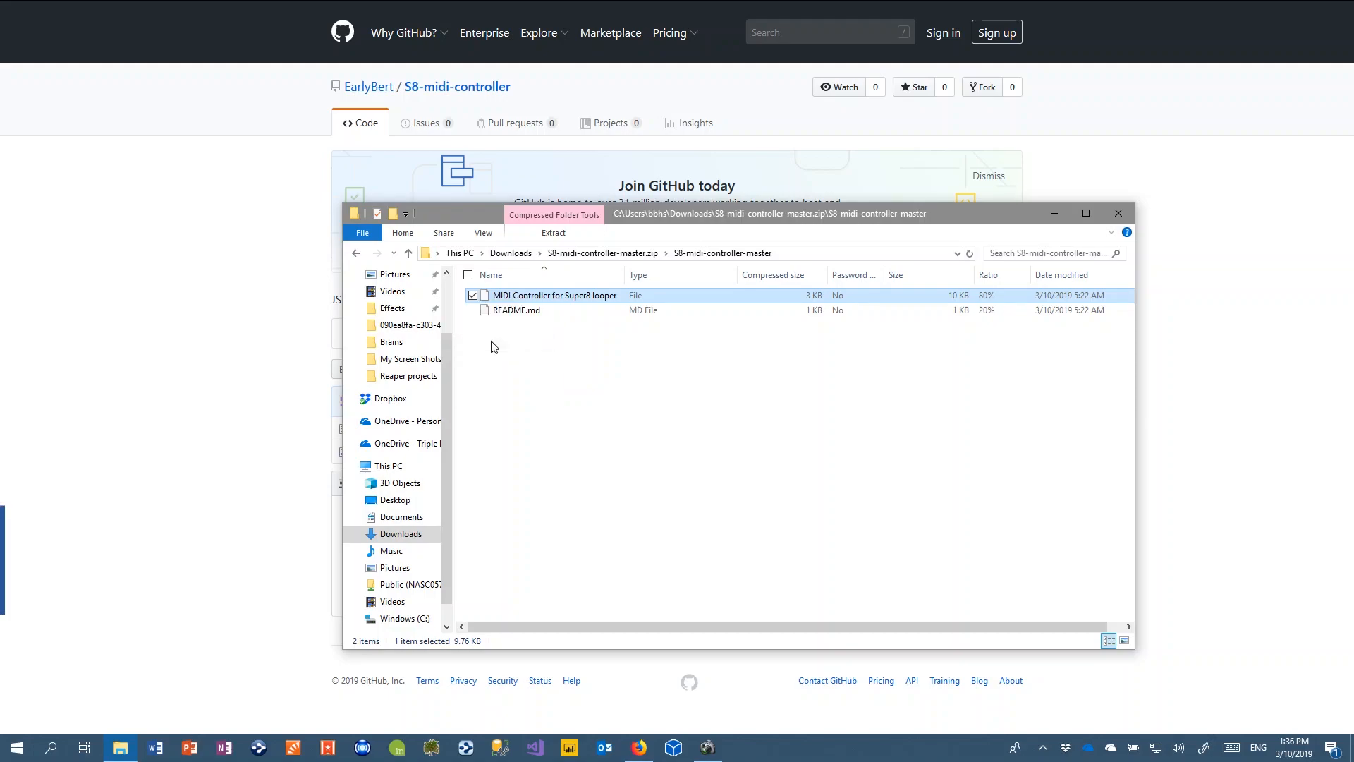
Step: Switch to REAPER, show its resource path in the file explorer and open the Effects folder
key(alt+Tab)
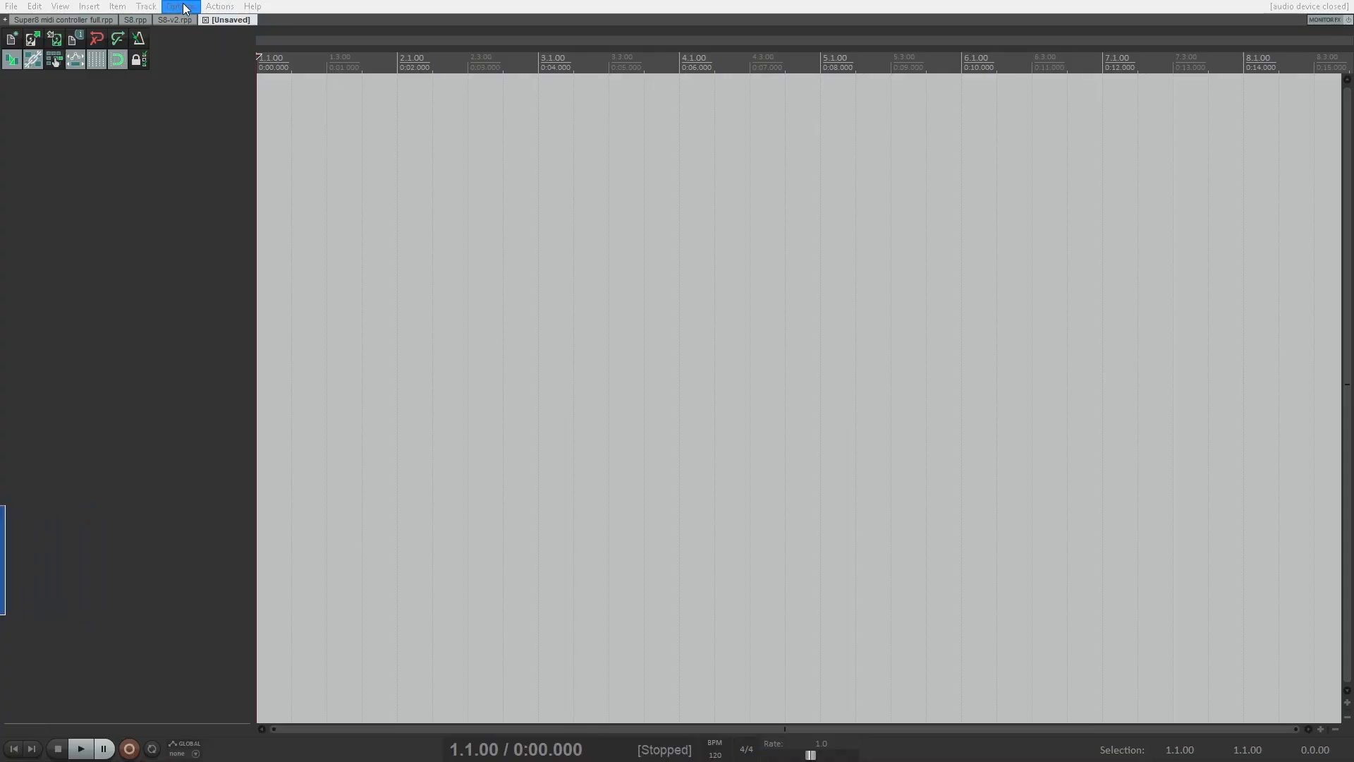
click(182, 6)
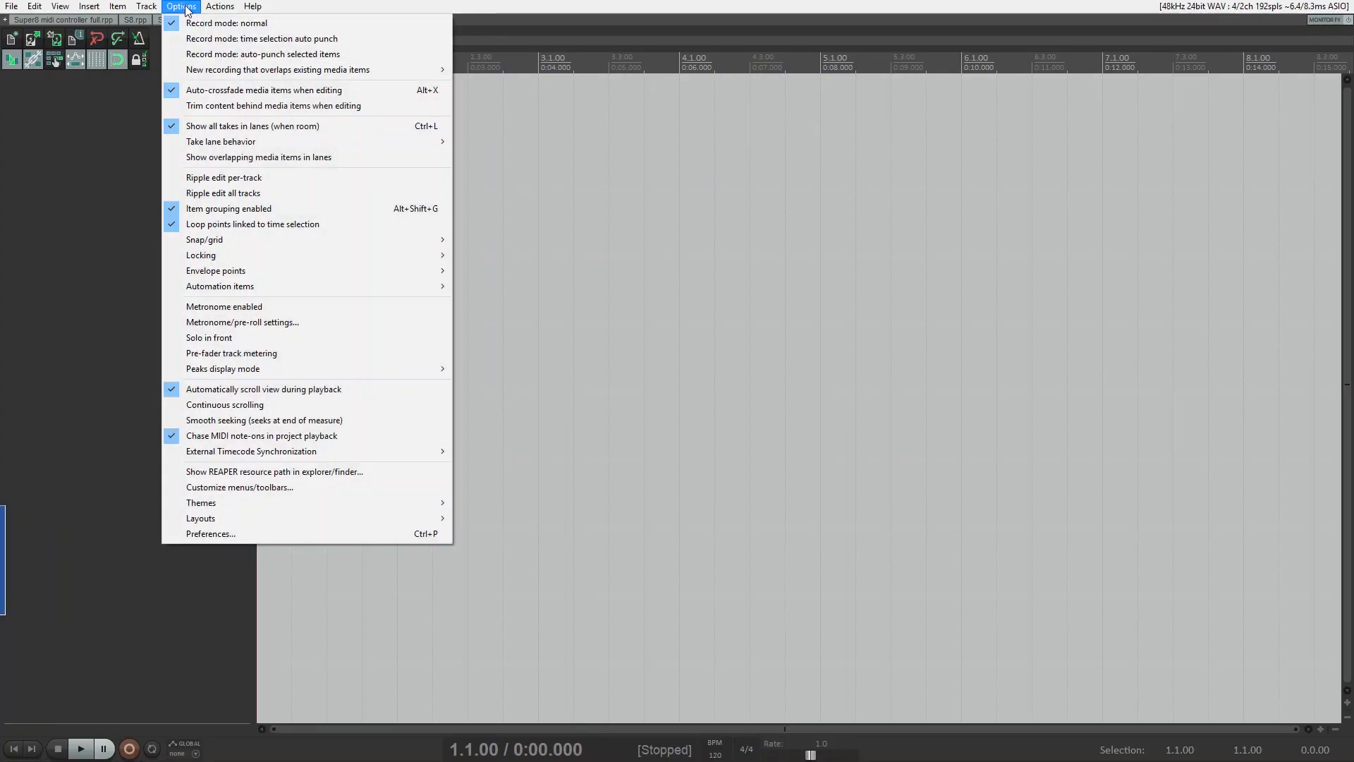
click(284, 471)
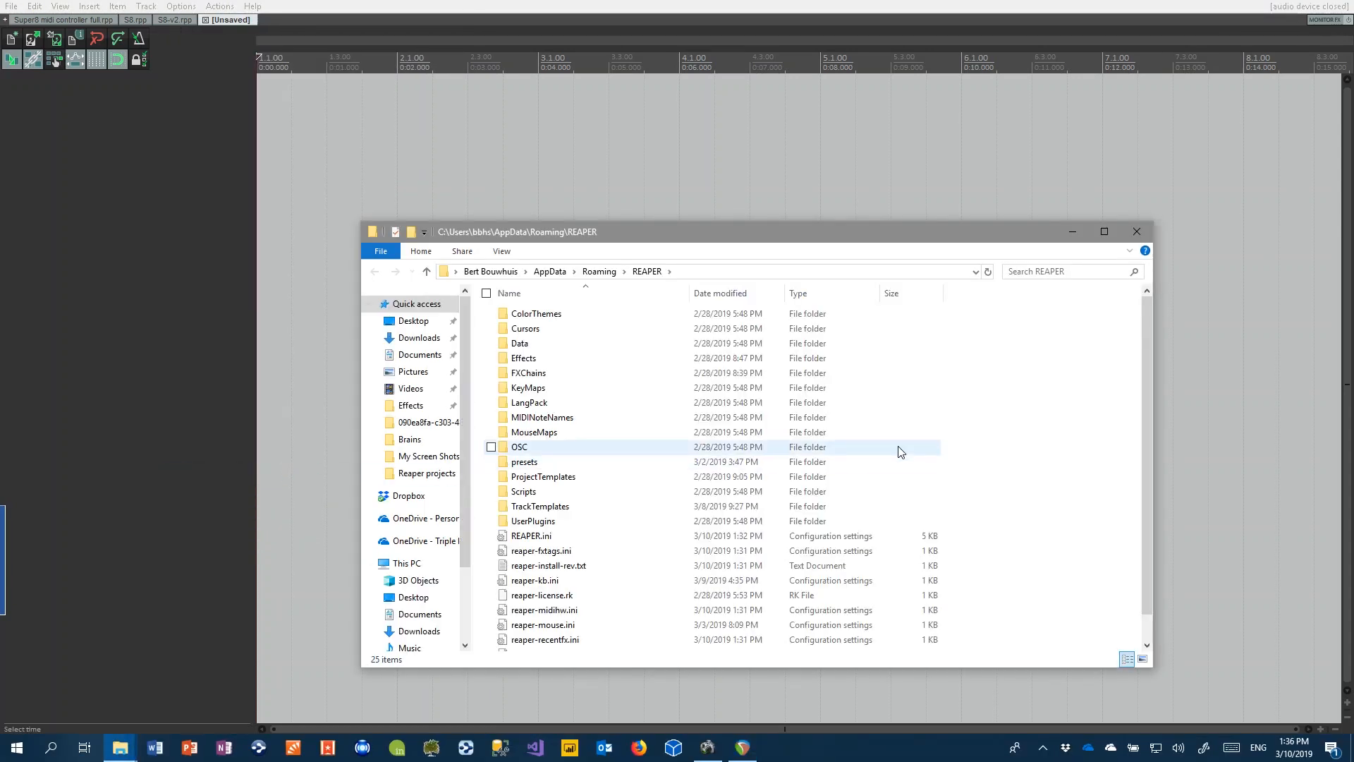
double_click(515, 360)
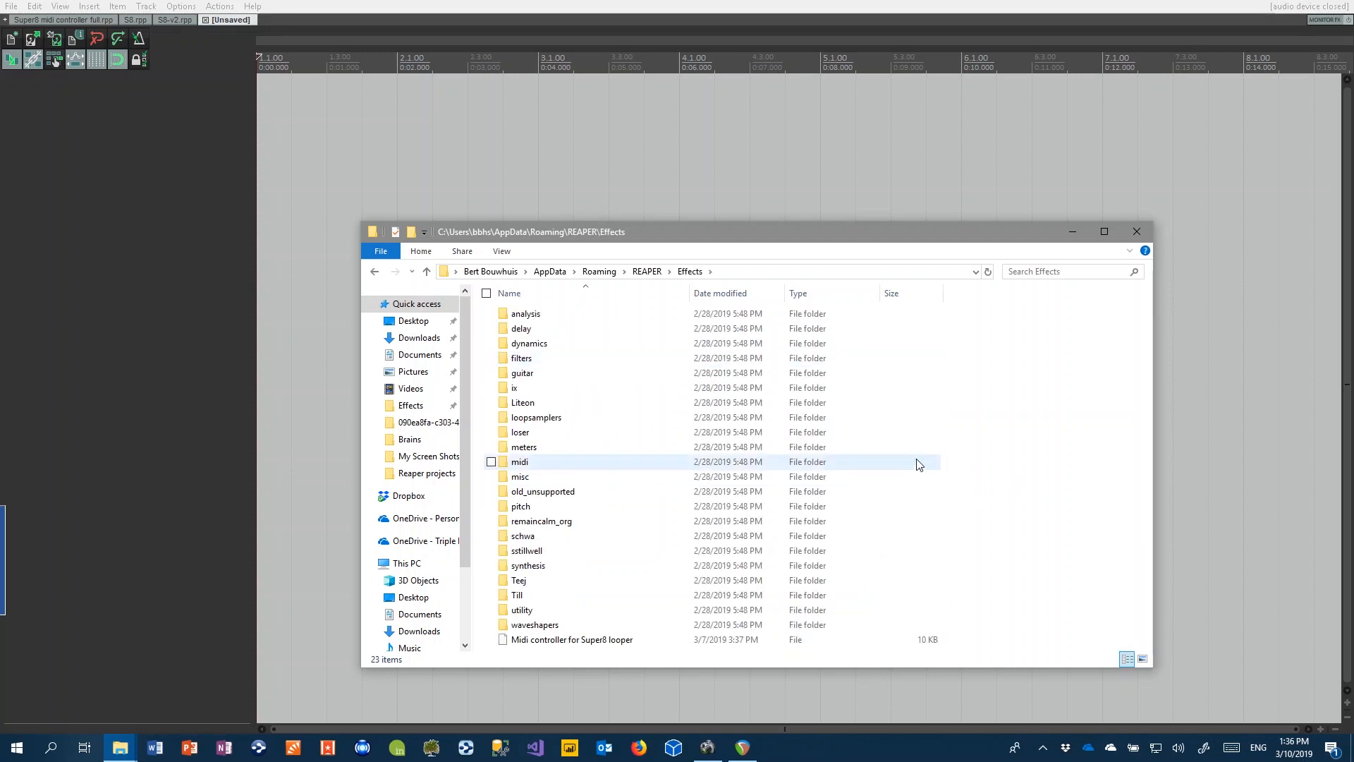
Step: Paste the copied controller file into the Effects folder, skipping the file that already exists, and close the folder window
right_click(910, 466)
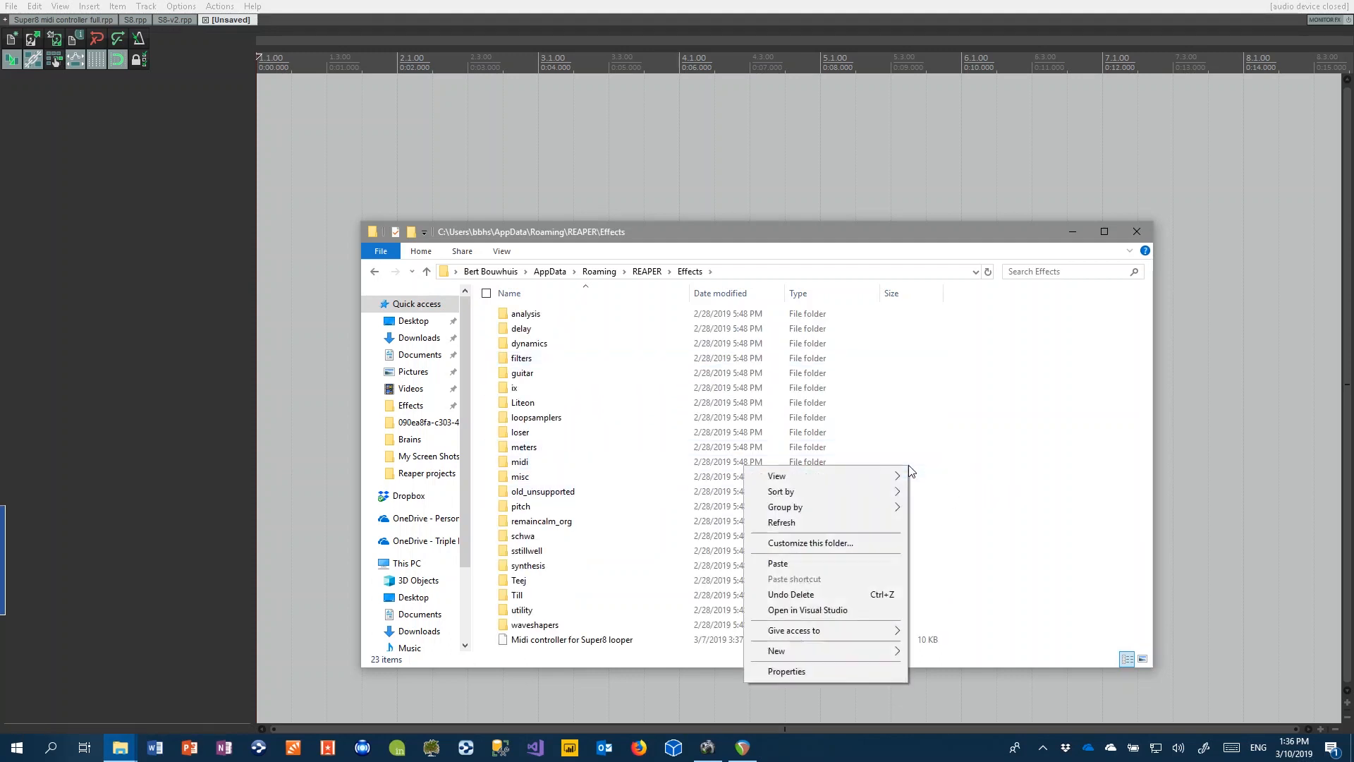
click(828, 565)
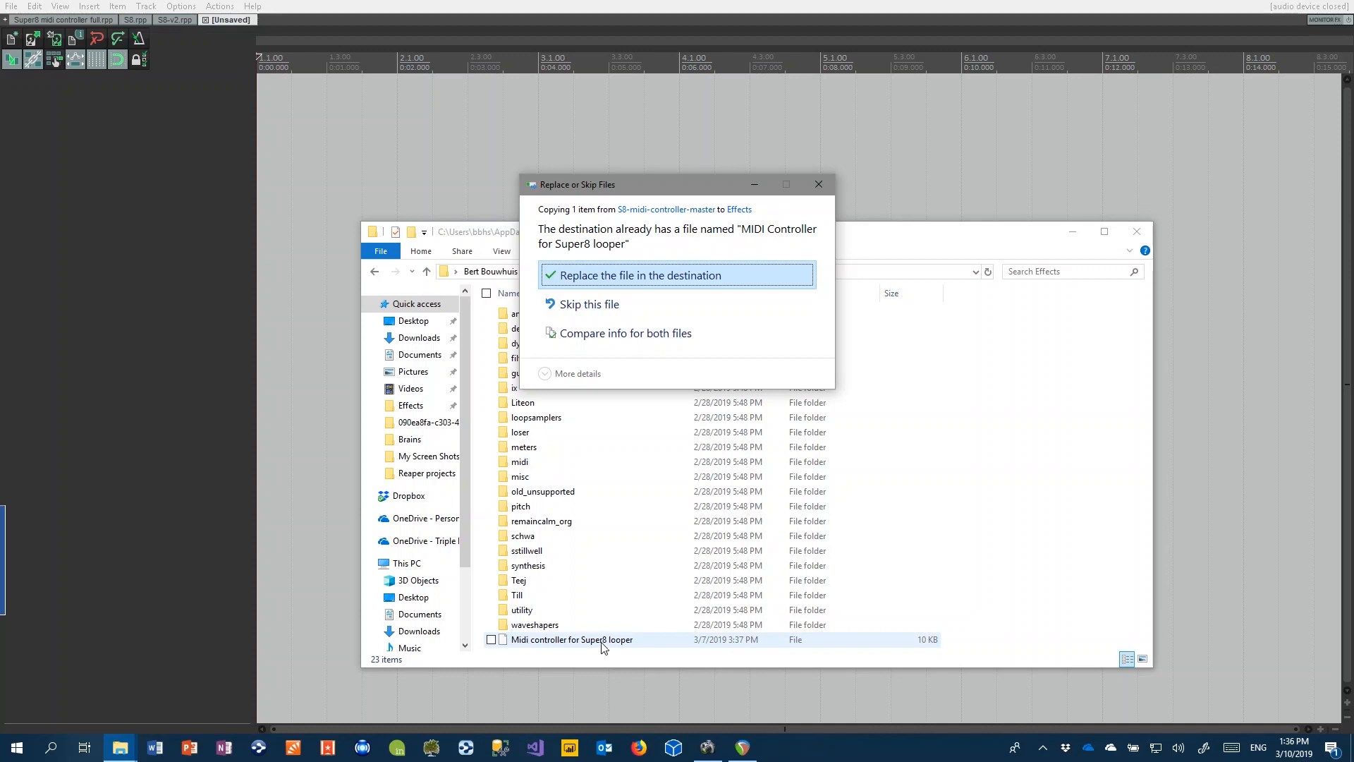
click(600, 308)
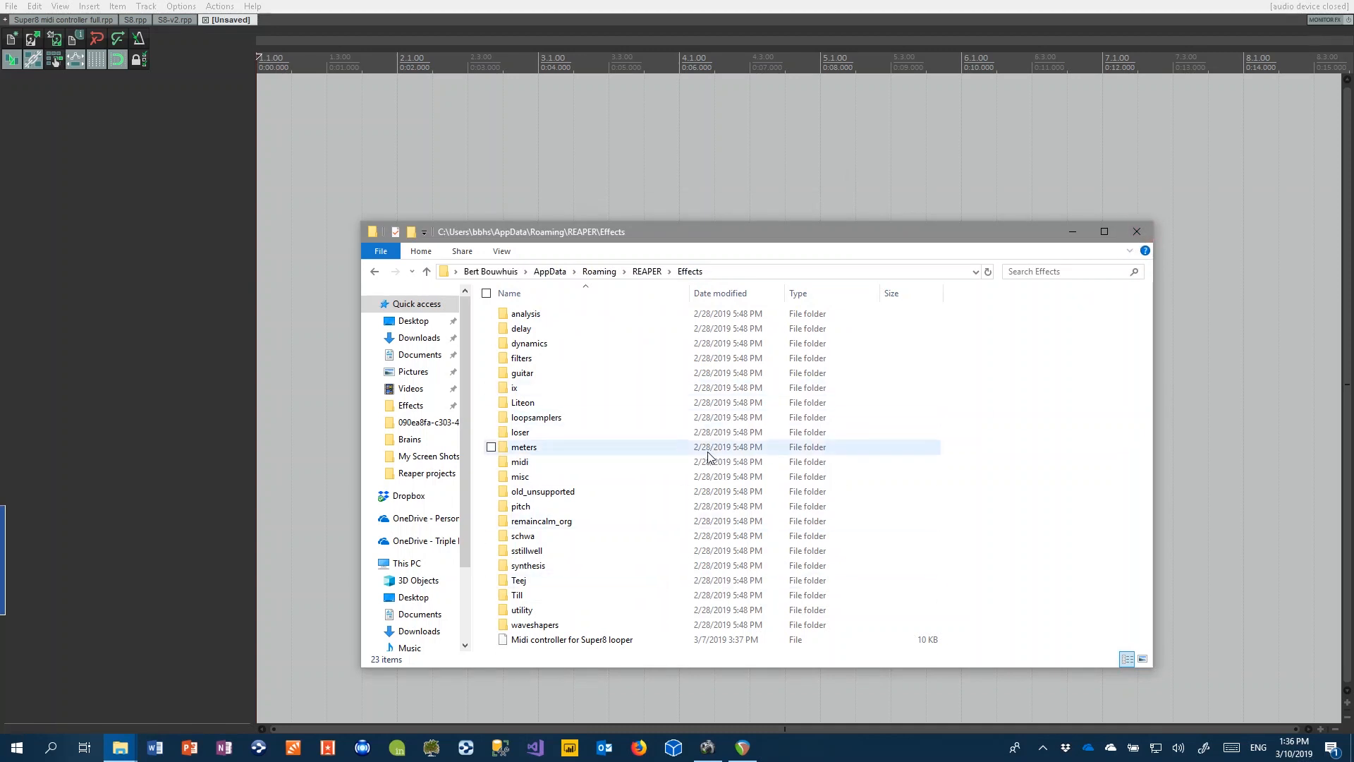
click(1131, 229)
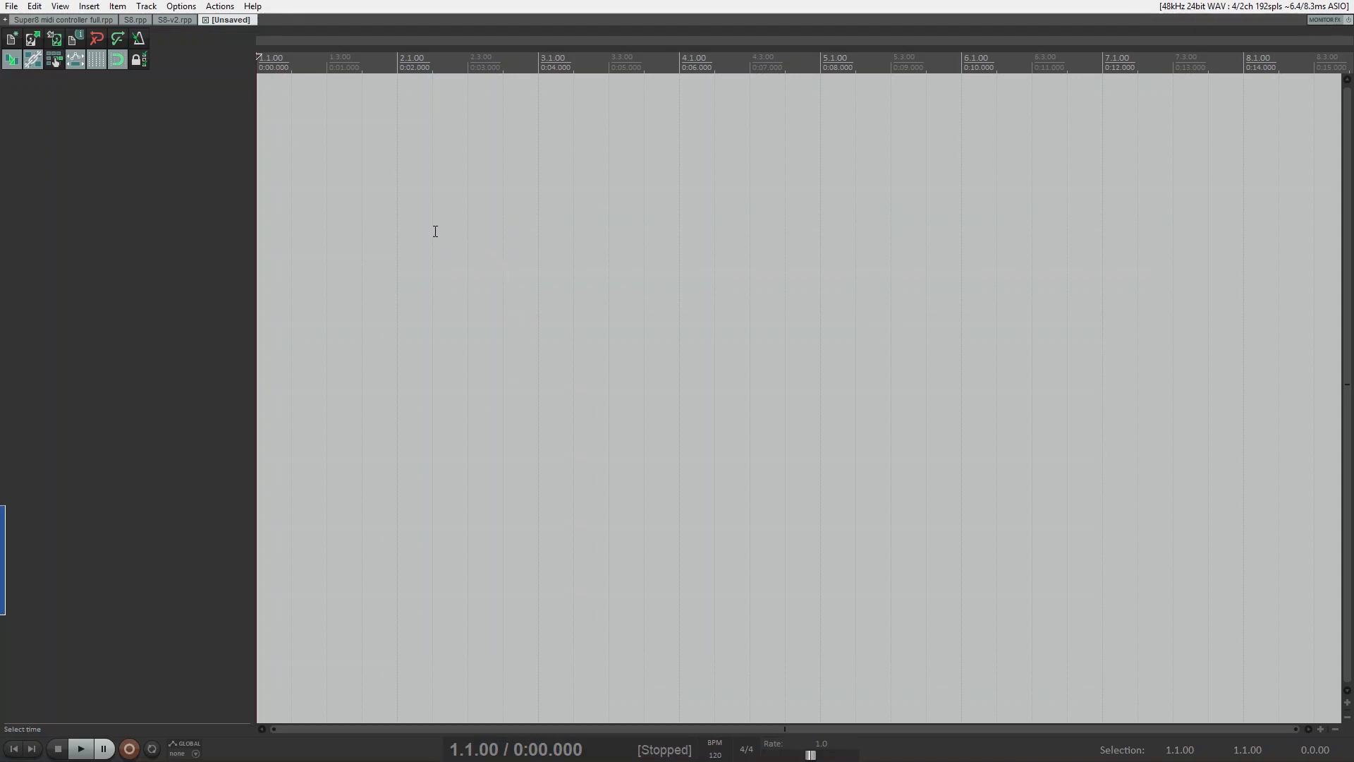
Step: Re-scan the plug-ins from the VST plug-ins settings in REAPER's preferences
click(183, 7)
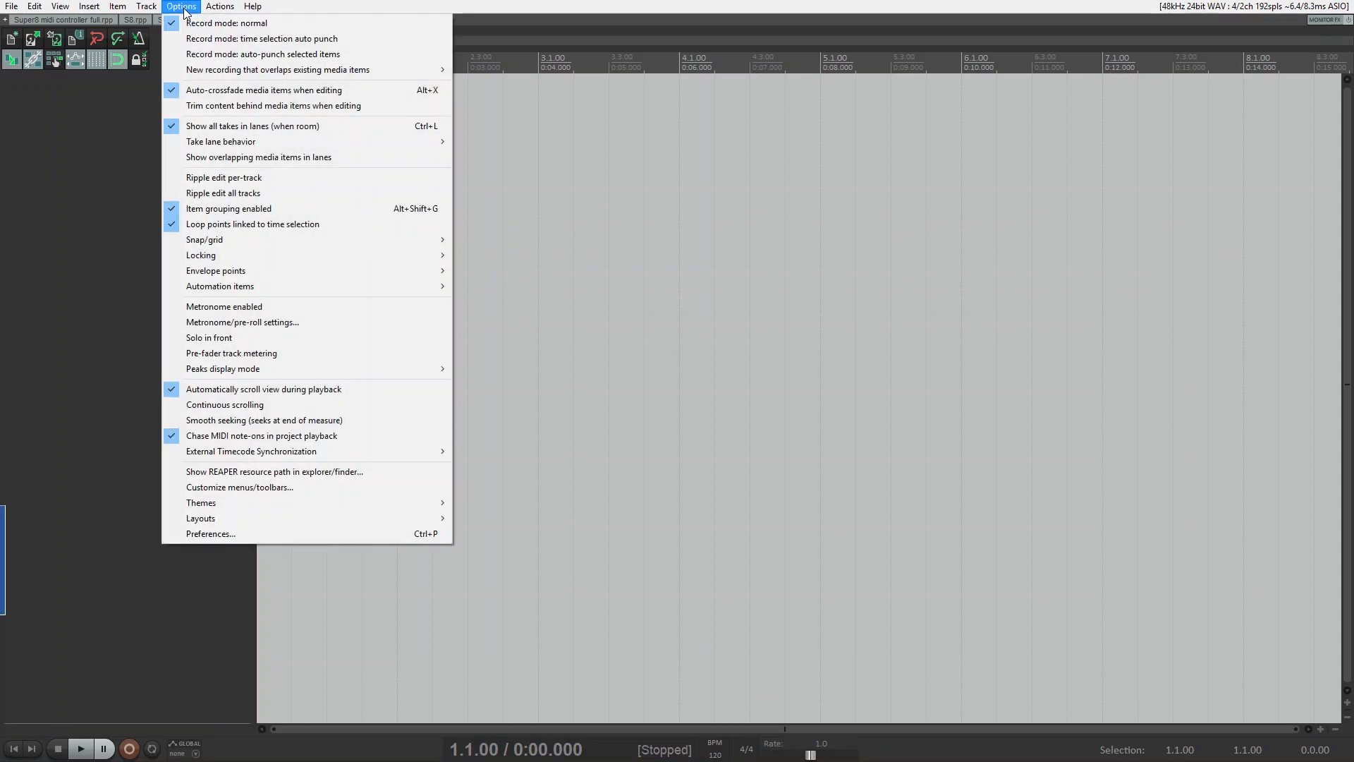
click(262, 529)
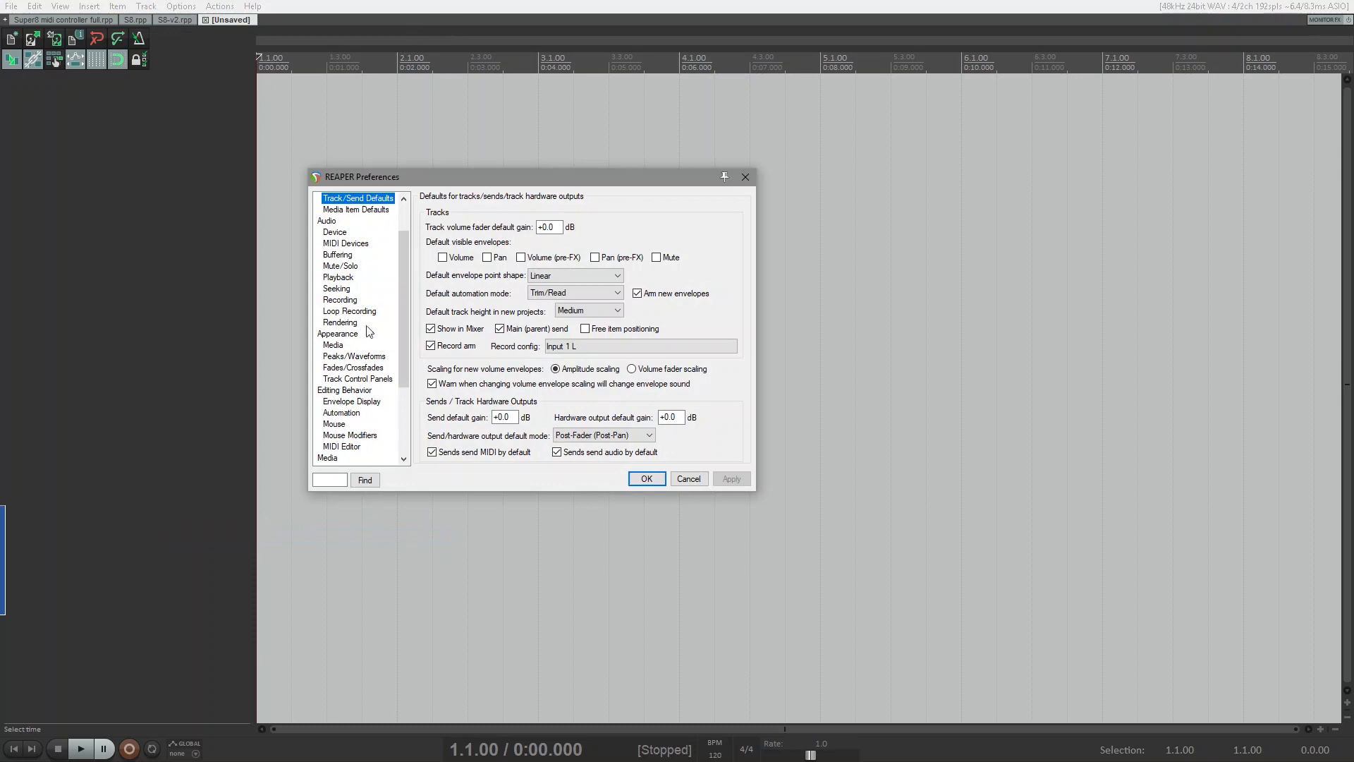
drag(404, 337, 408, 371)
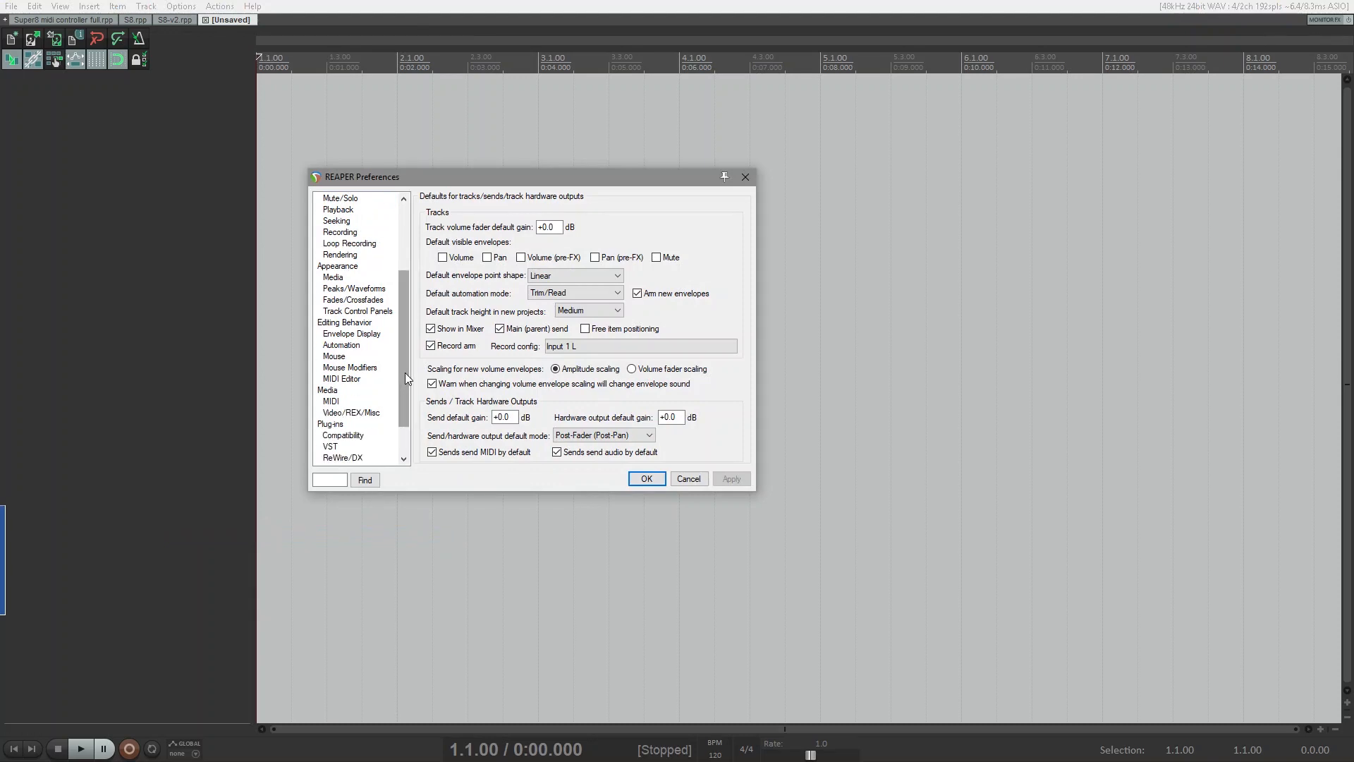
click(329, 447)
click(443, 252)
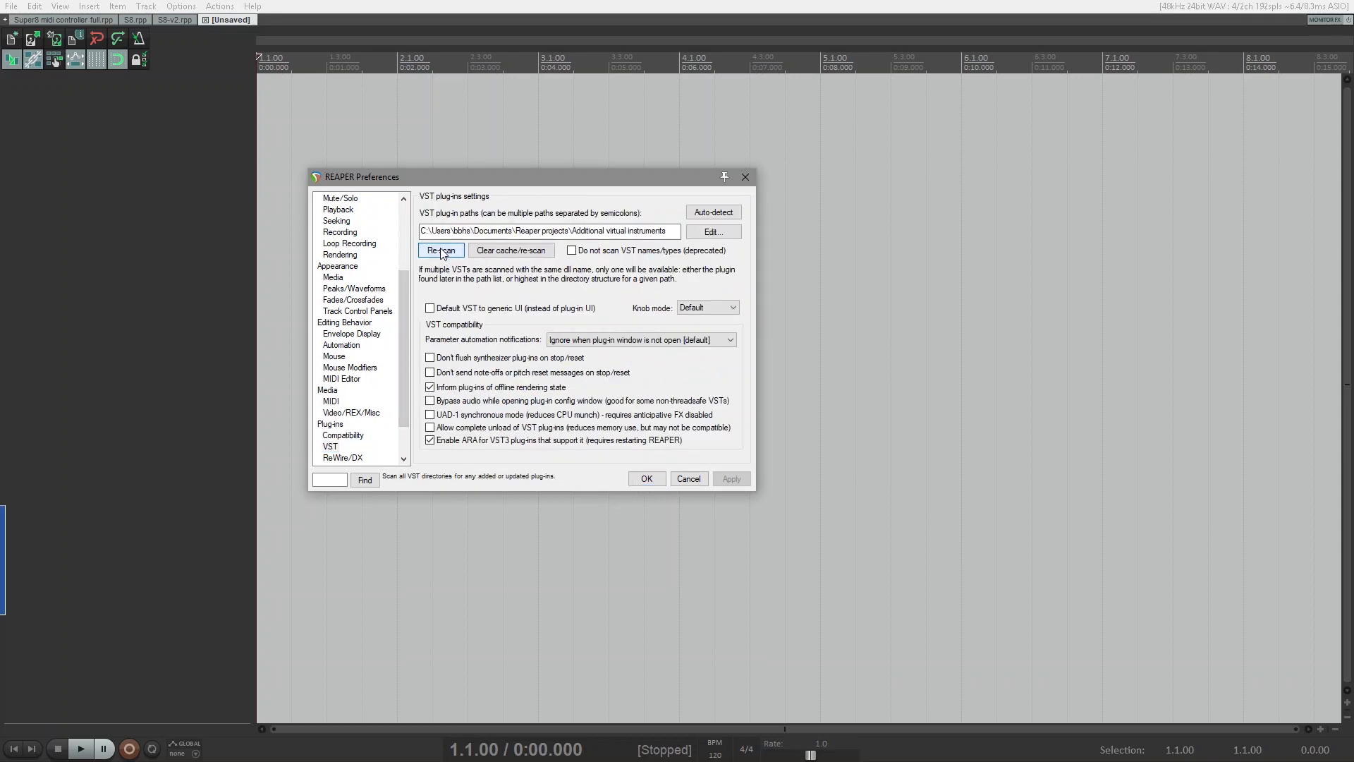